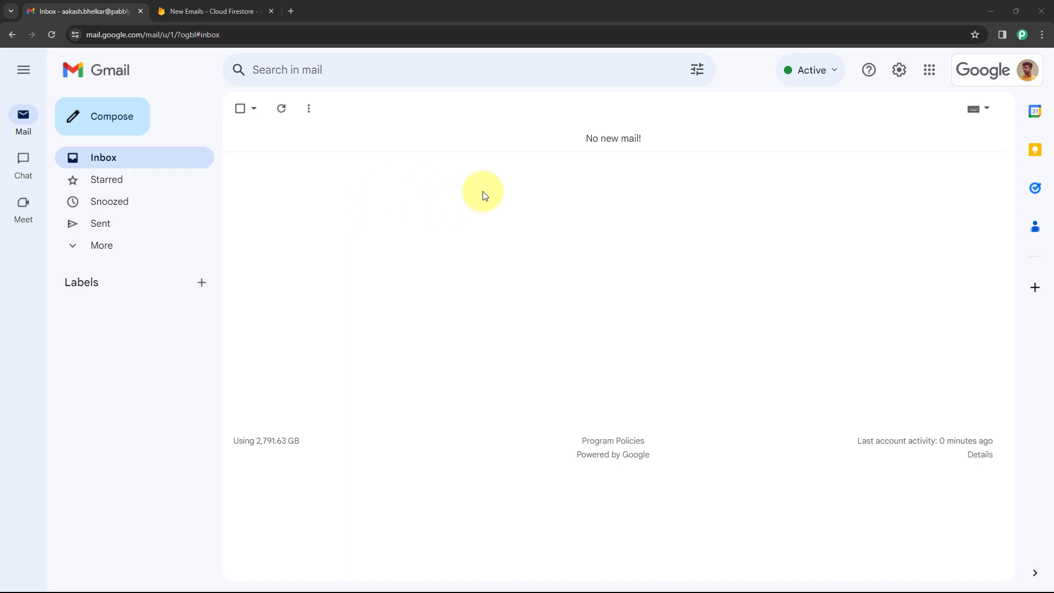
Switch to the 'New Emails - Cloud Firestore' tab to view the New Leads collection.
click(213, 11)
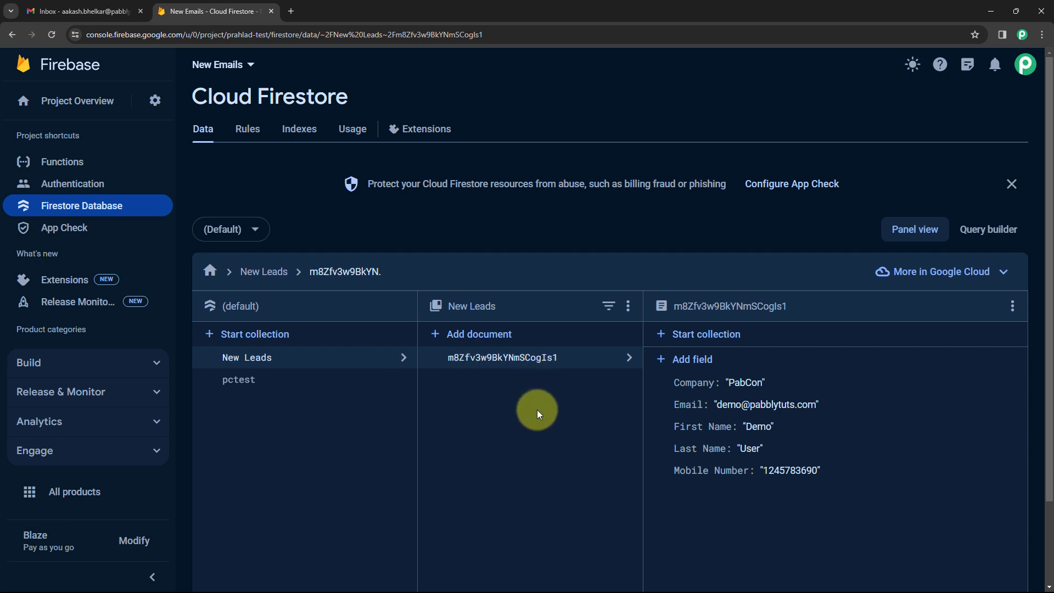
Compare the Gmail inbox with the Firestore data, then open a new blank browser tab.
click(111, 7)
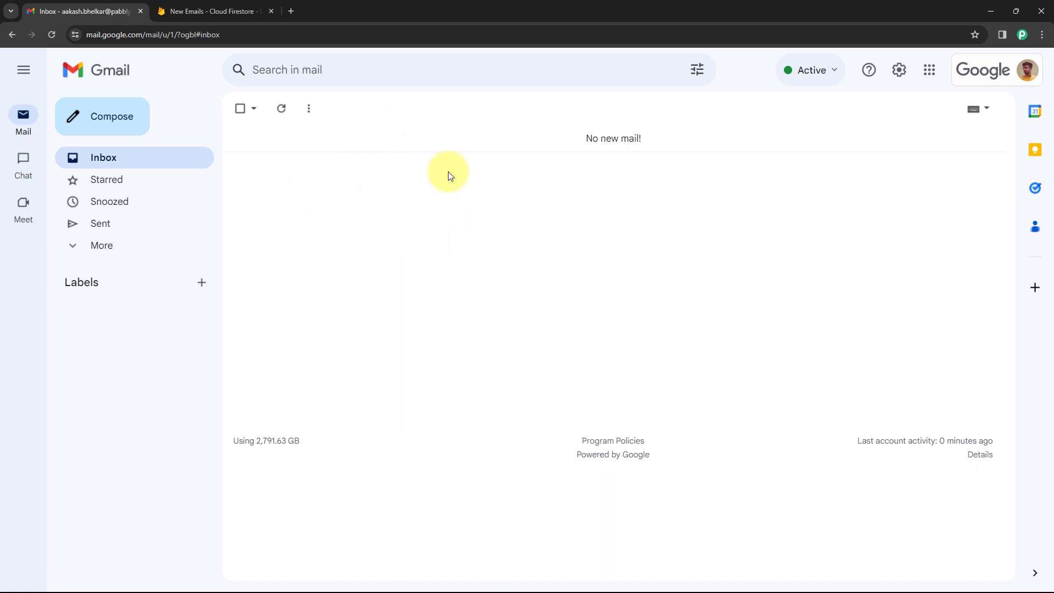
click(248, 6)
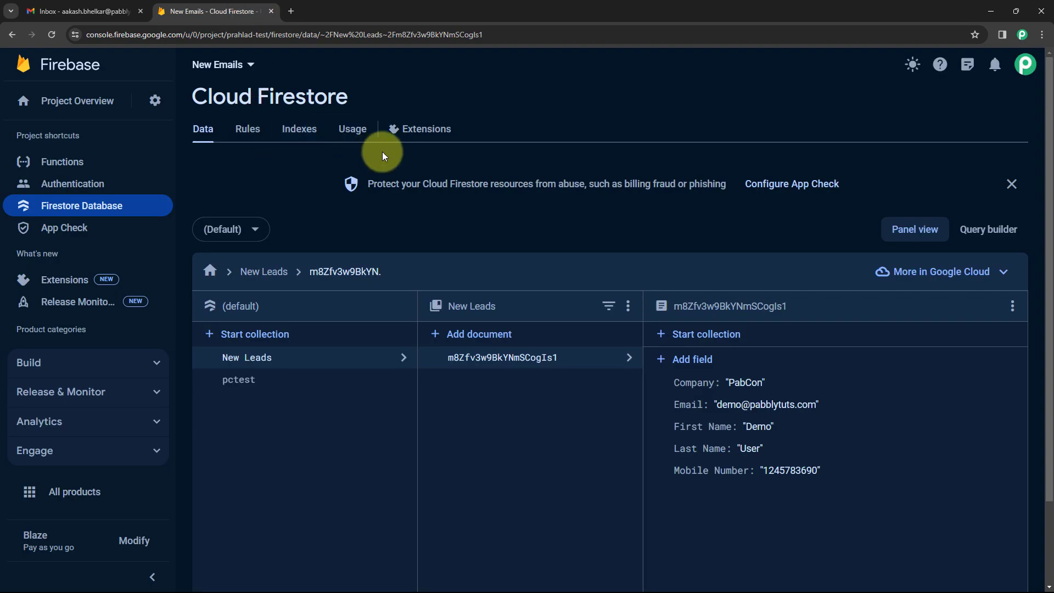
click(82, 10)
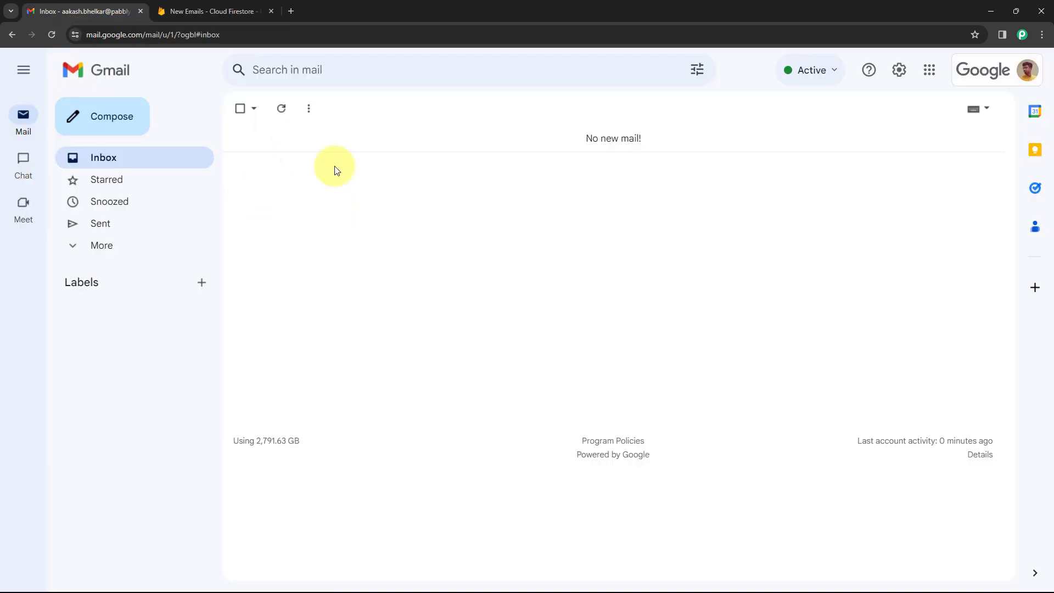
click(199, 7)
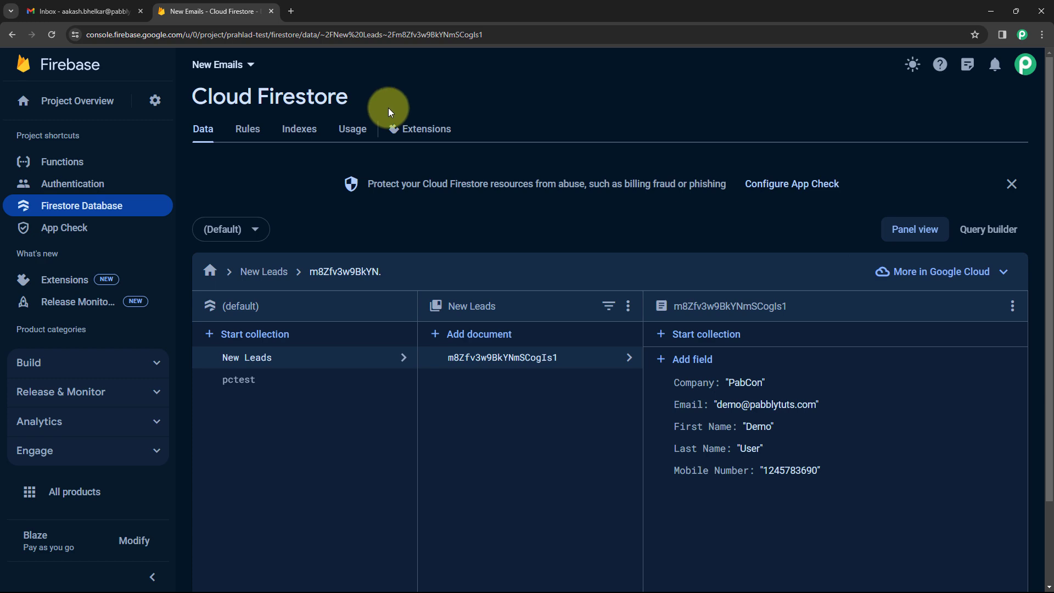
click(291, 11)
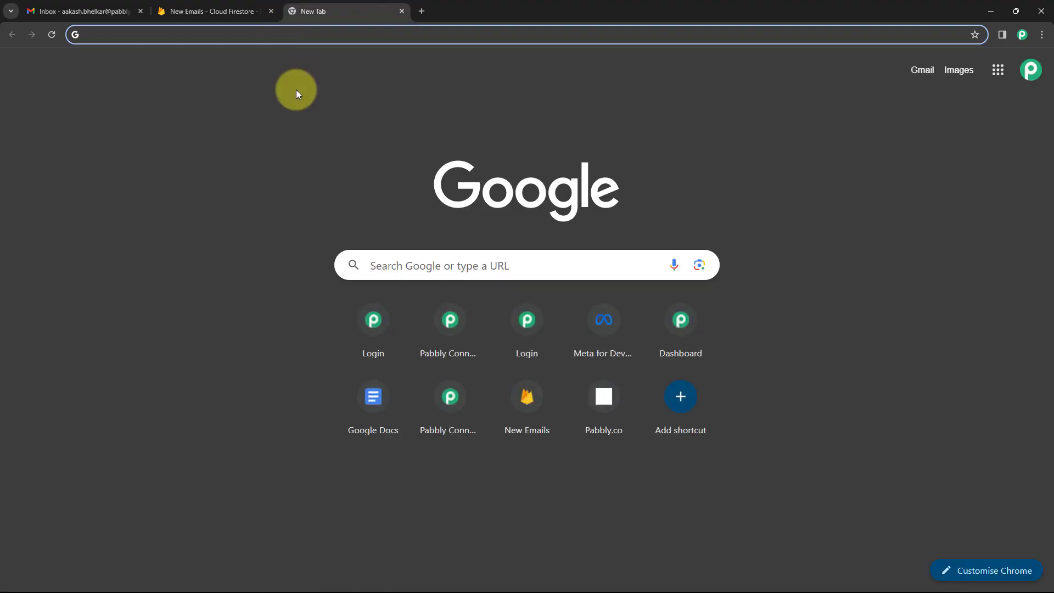
Load pabbly.com/connect, sign in, and launch Pabbly Connect from the All Apps page.
text(pabbly.com)
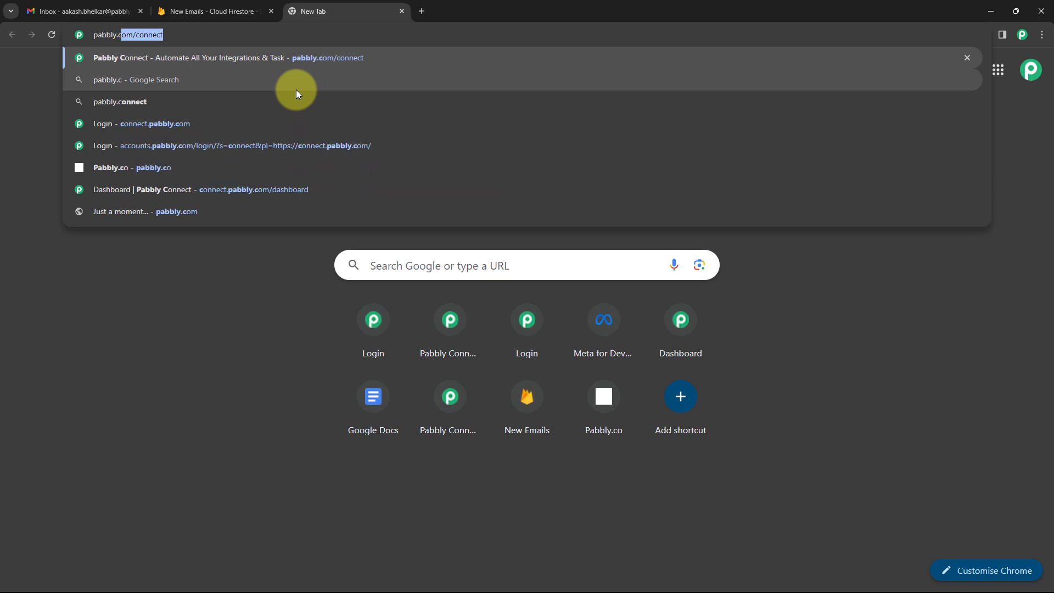
text(/connect)
key(Return)
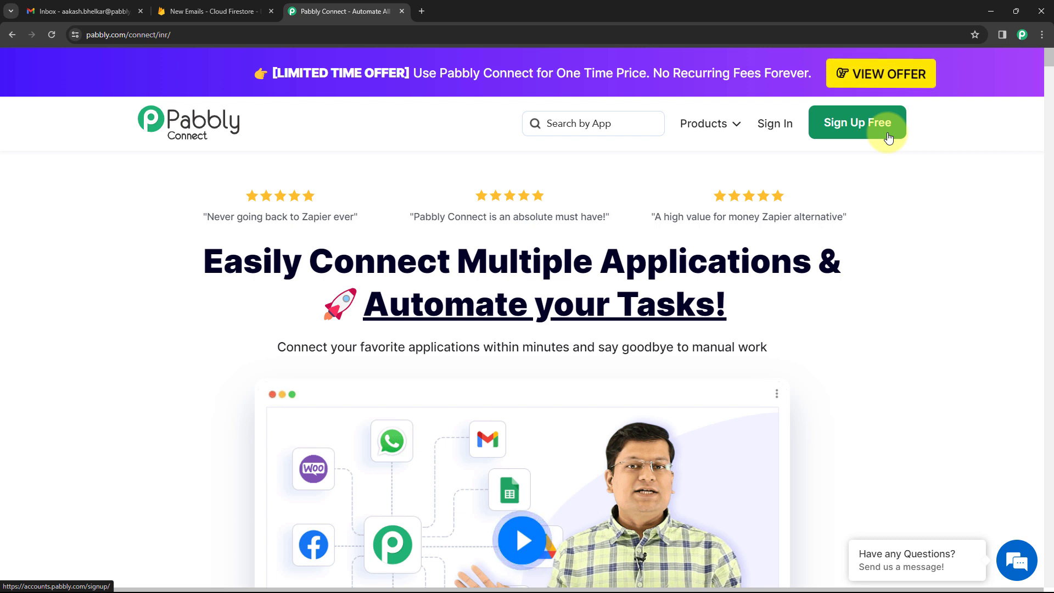
click(780, 126)
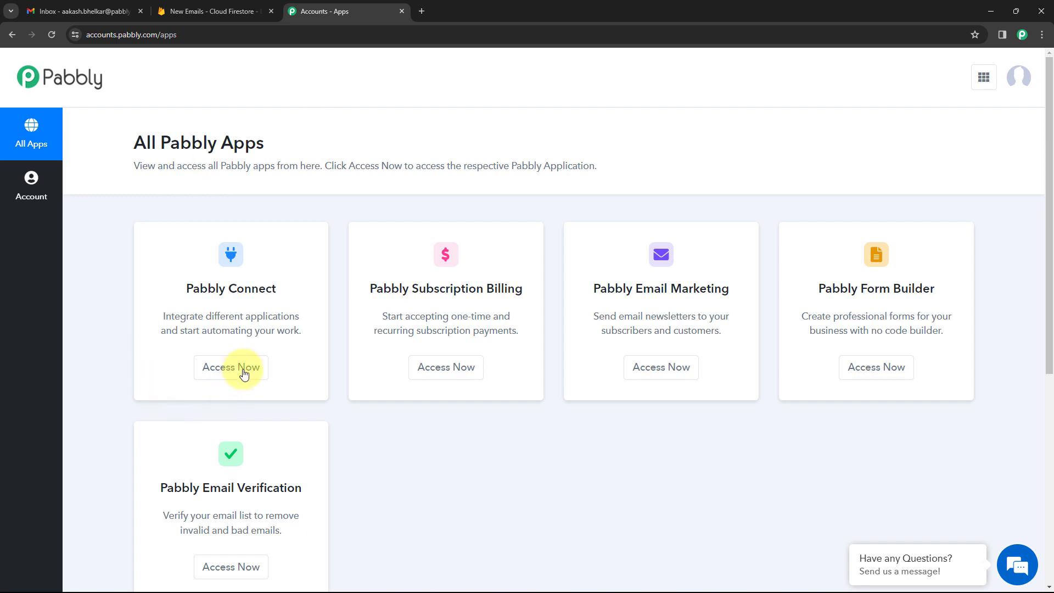
click(218, 369)
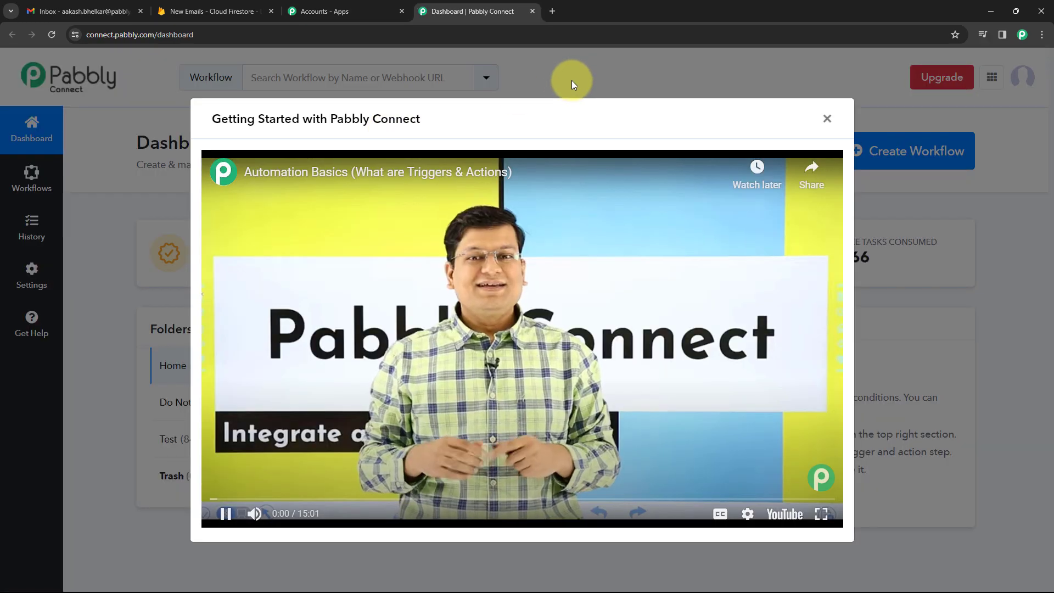
Dismiss the intro video and create the workflow 'Gmail to Firebase' in the Home folder.
click(826, 119)
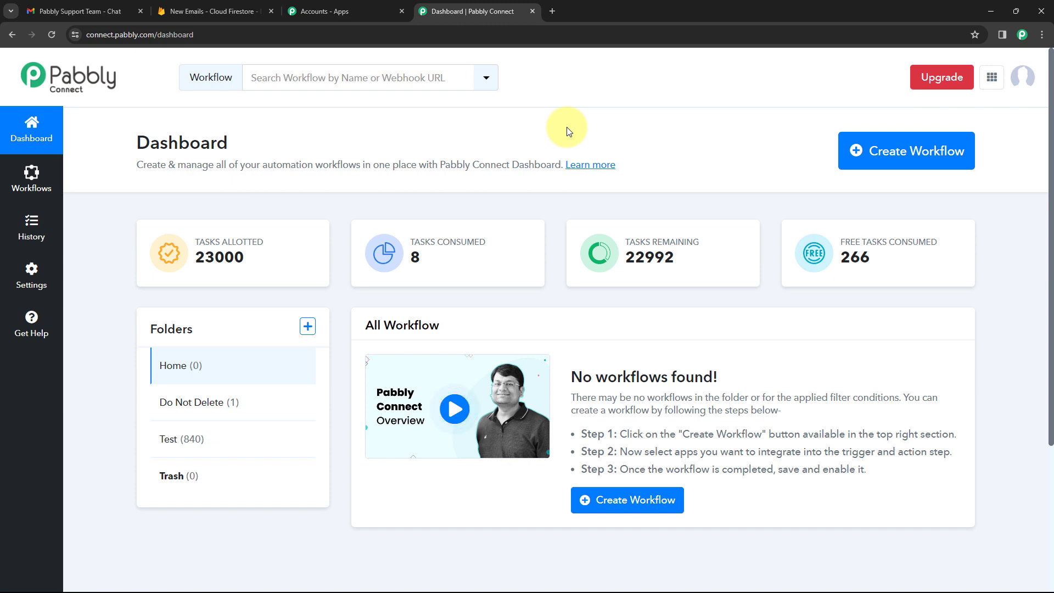
click(848, 154)
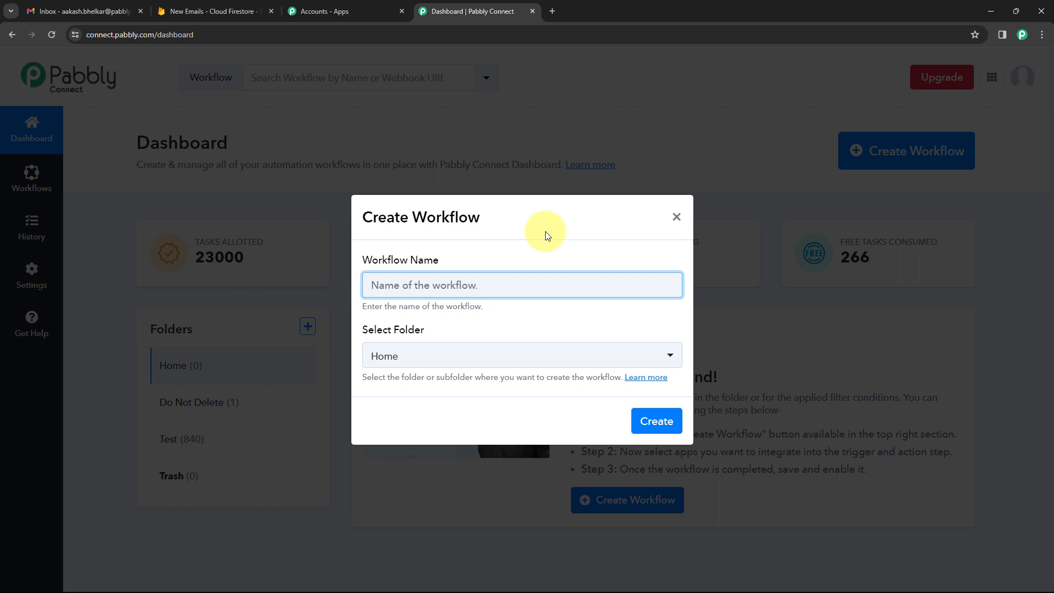
text(Gmail to Firebase)
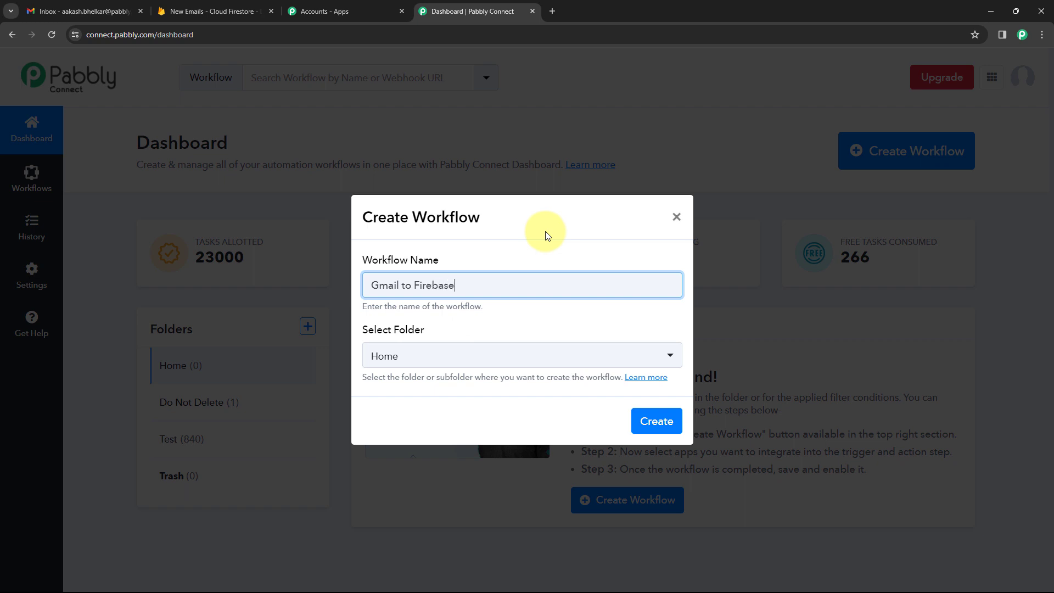
click(506, 357)
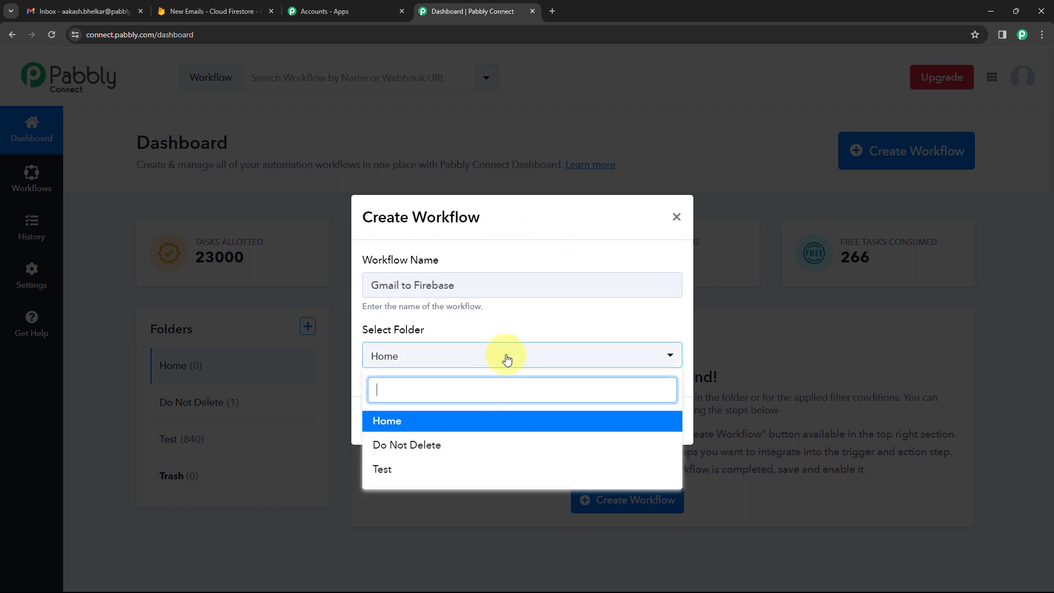
click(445, 422)
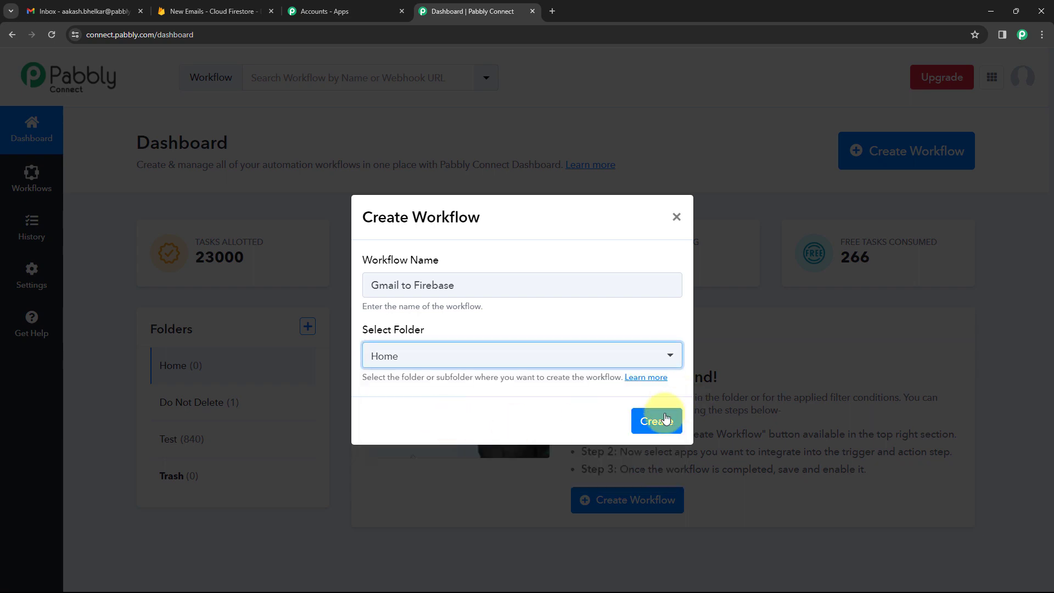
click(661, 422)
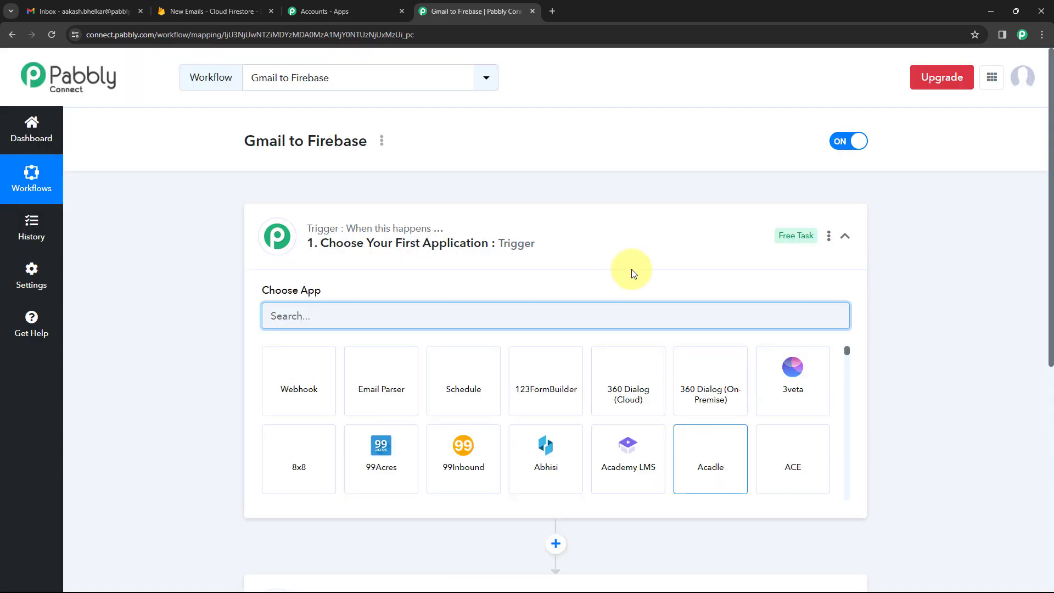
Collapse and re-expand the trigger step's app chooser in the new workflow editor.
click(536, 225)
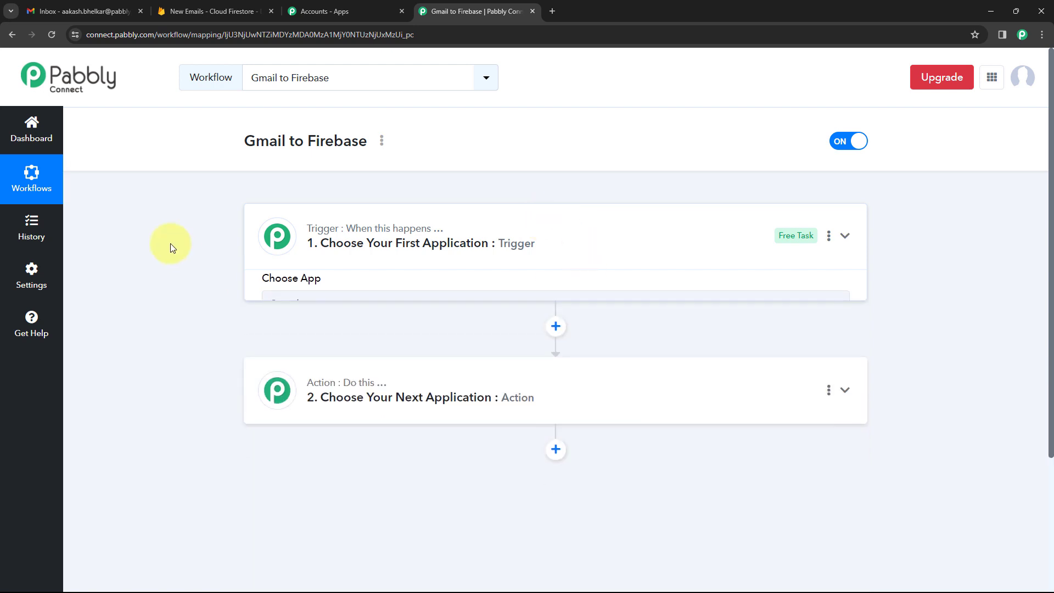
scroll(200, 227, down, 1)
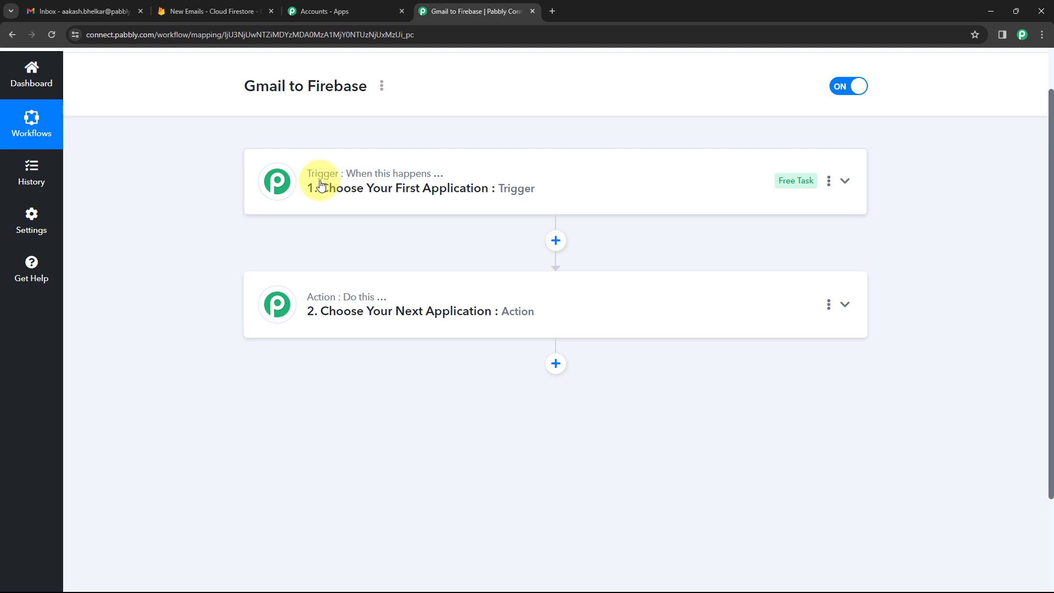
mouse_move(335, 302)
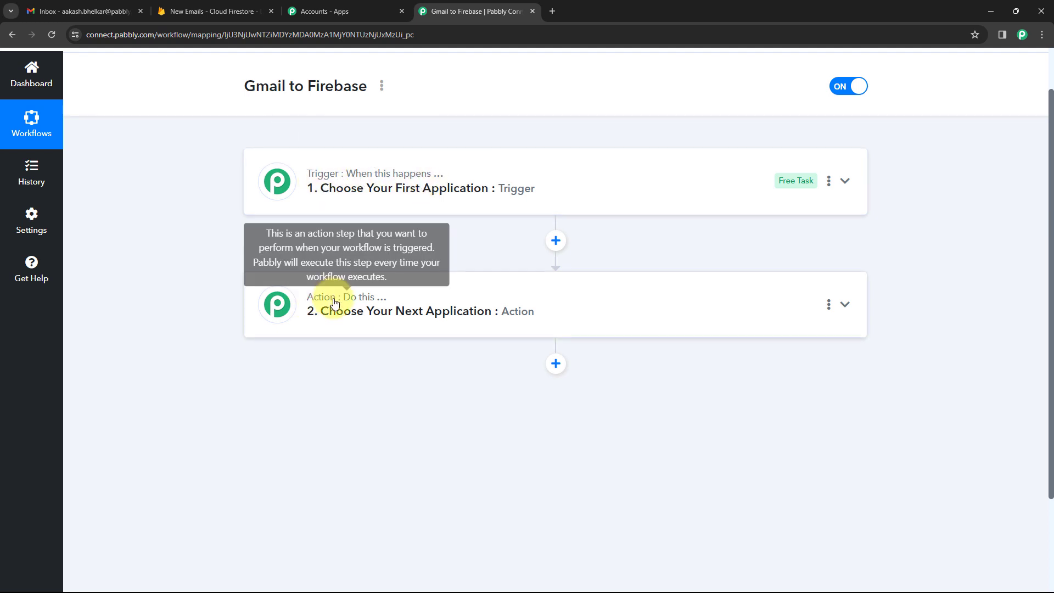
click(544, 188)
scroll(215, 248, down, 2)
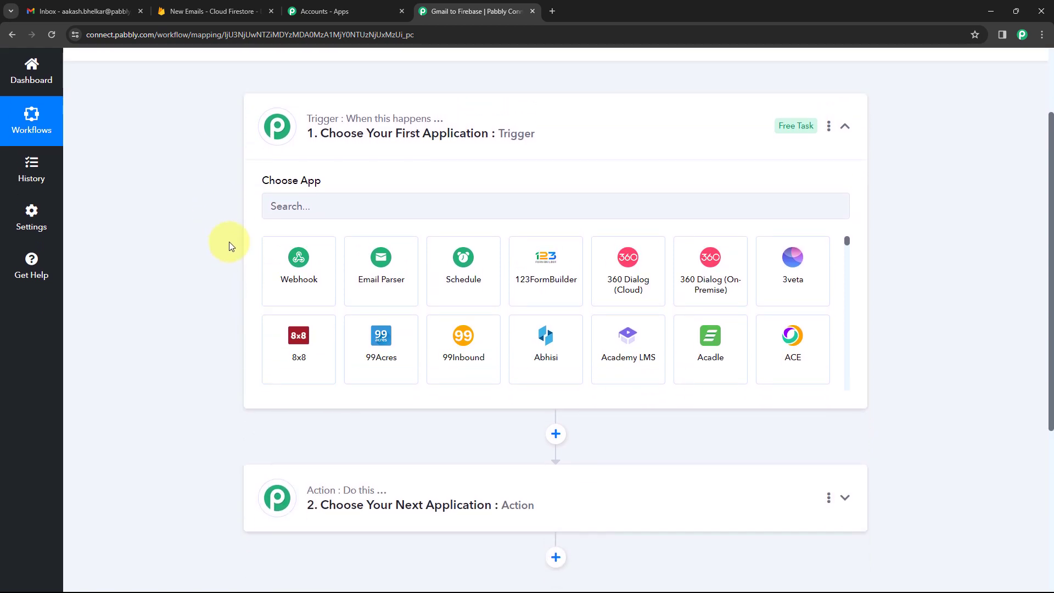
Compare the Gmail inbox with the Gmail to Firebase workflow several times.
click(95, 11)
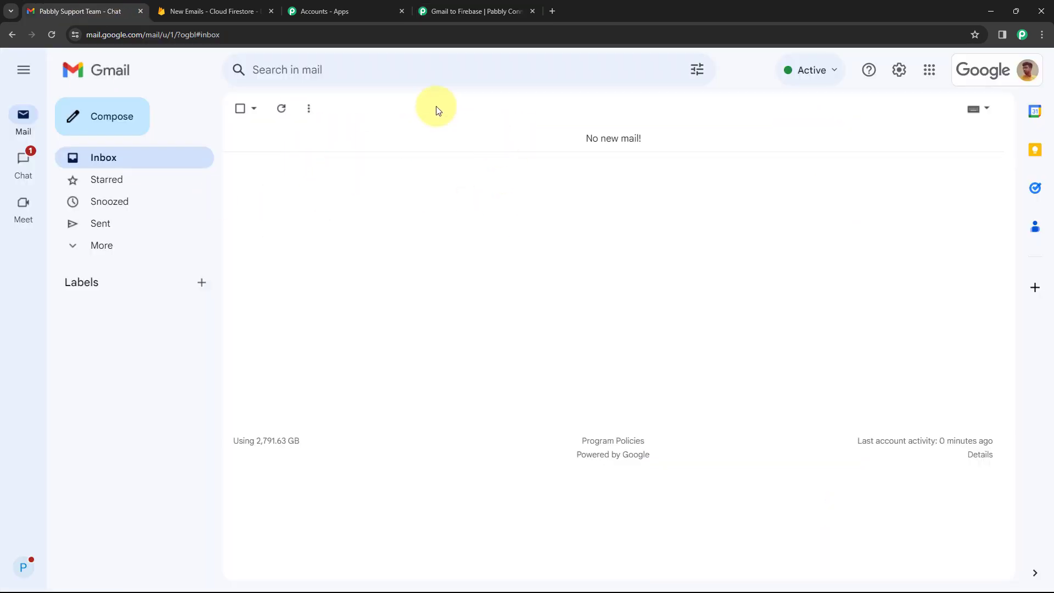
click(454, 11)
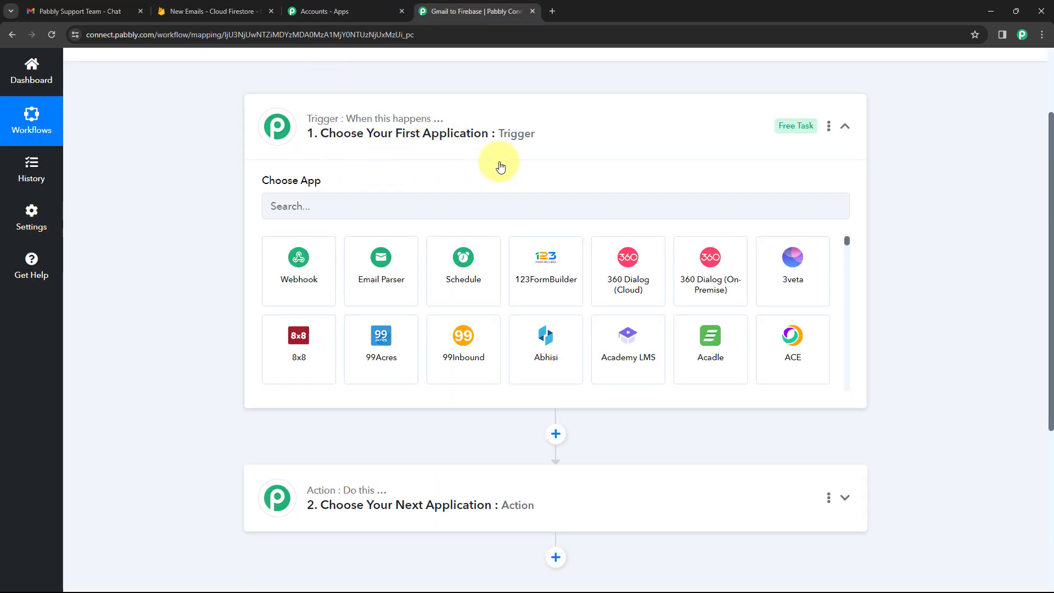
click(91, 10)
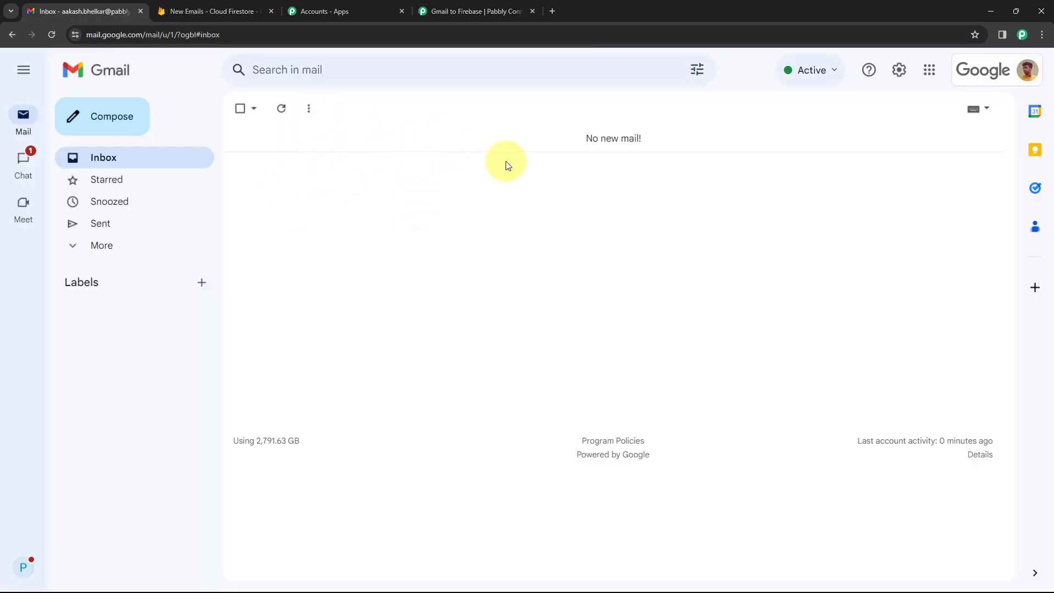
click(473, 11)
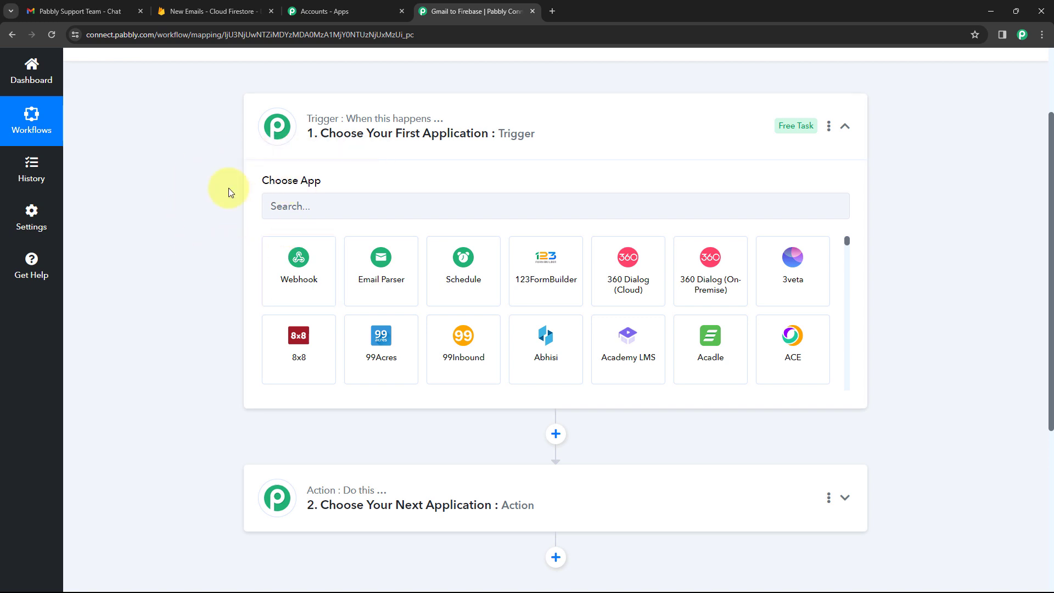
scroll(242, 214, down, 2)
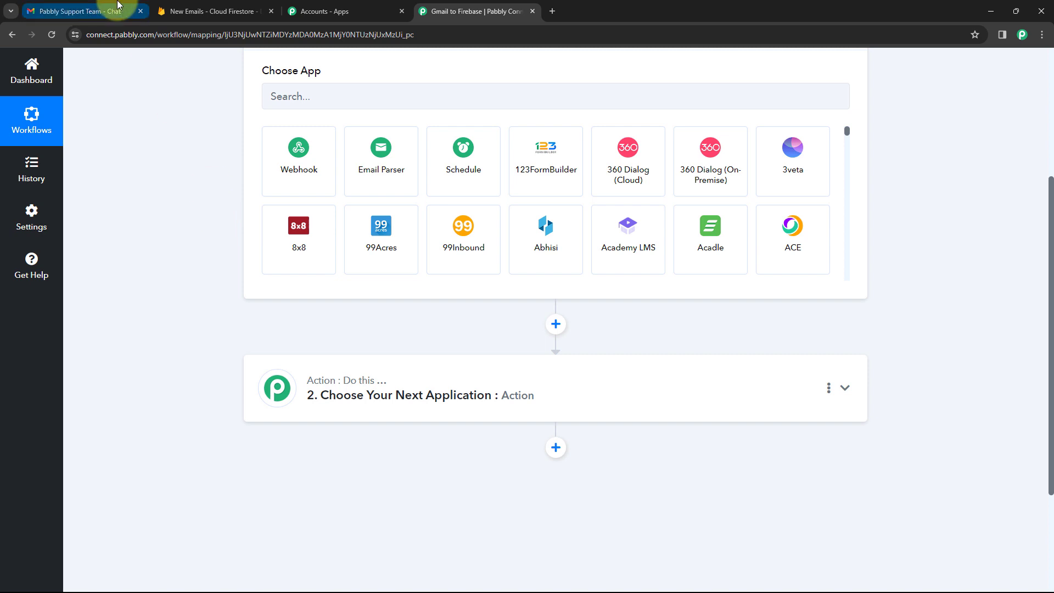
click(111, 11)
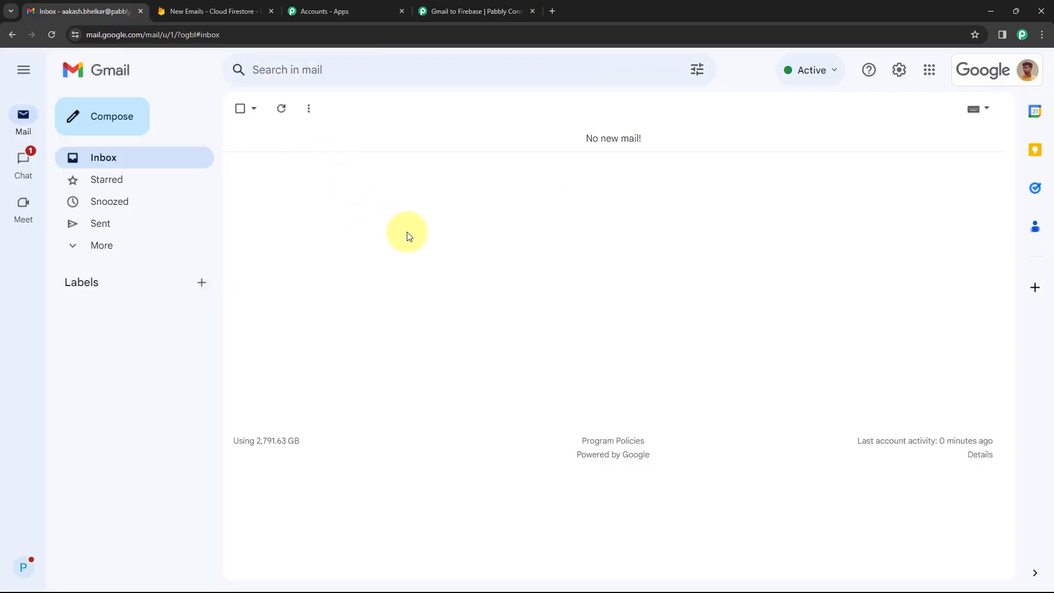
click(448, 9)
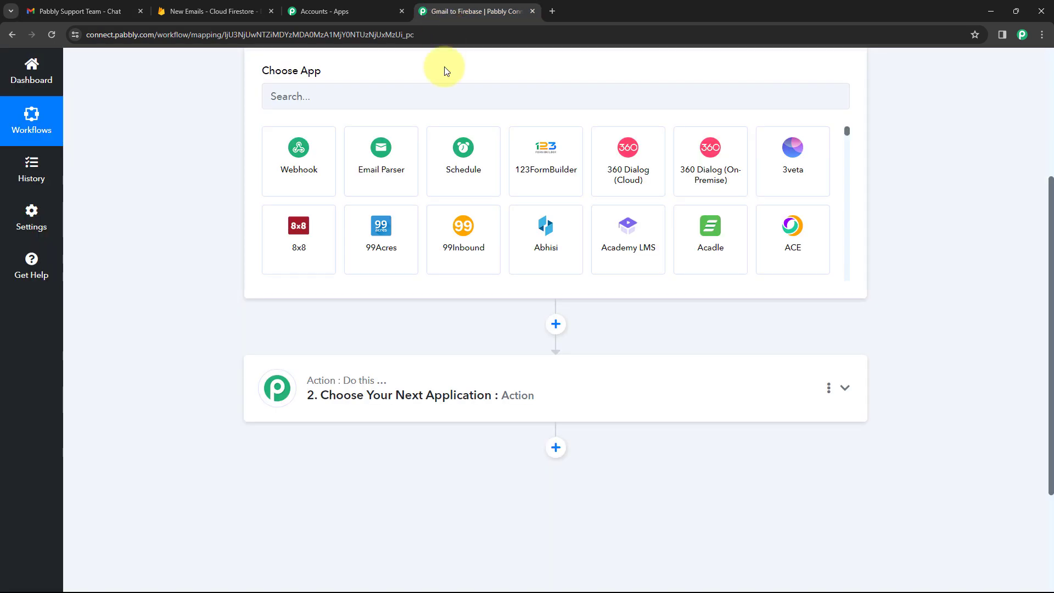
Check the saved Cloud Firestore data, then return to the trigger's Choose App grid.
scroll(453, 188, up, 2)
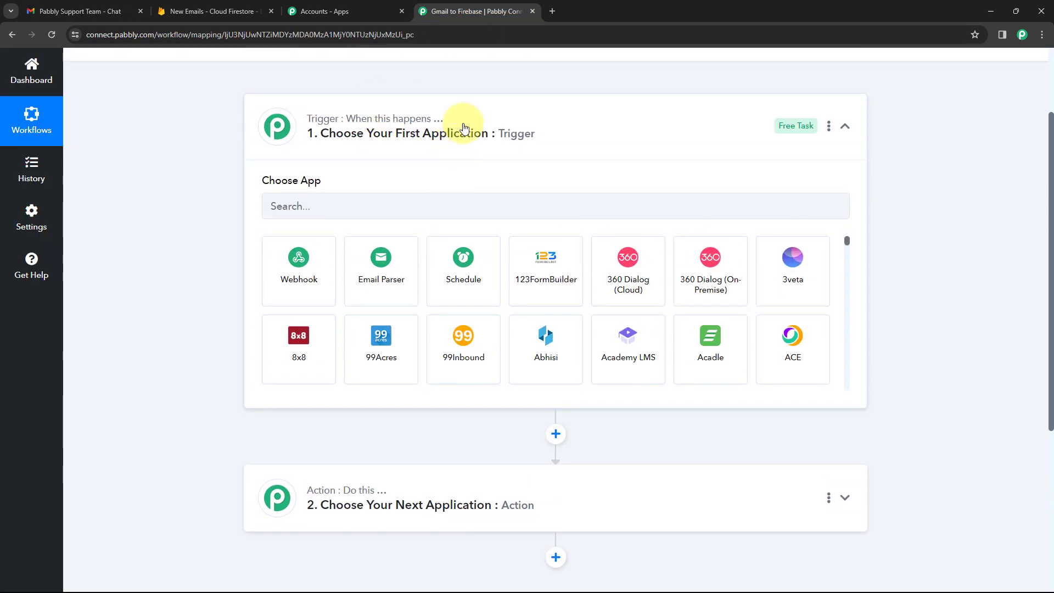
scroll(463, 117, down, 1)
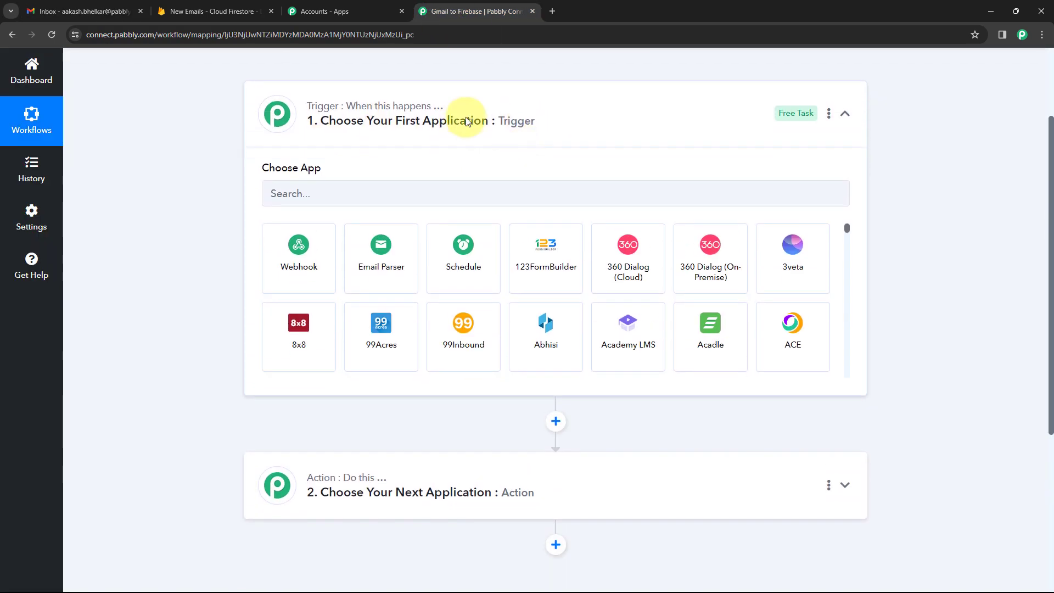
scroll(239, 186, down, 1)
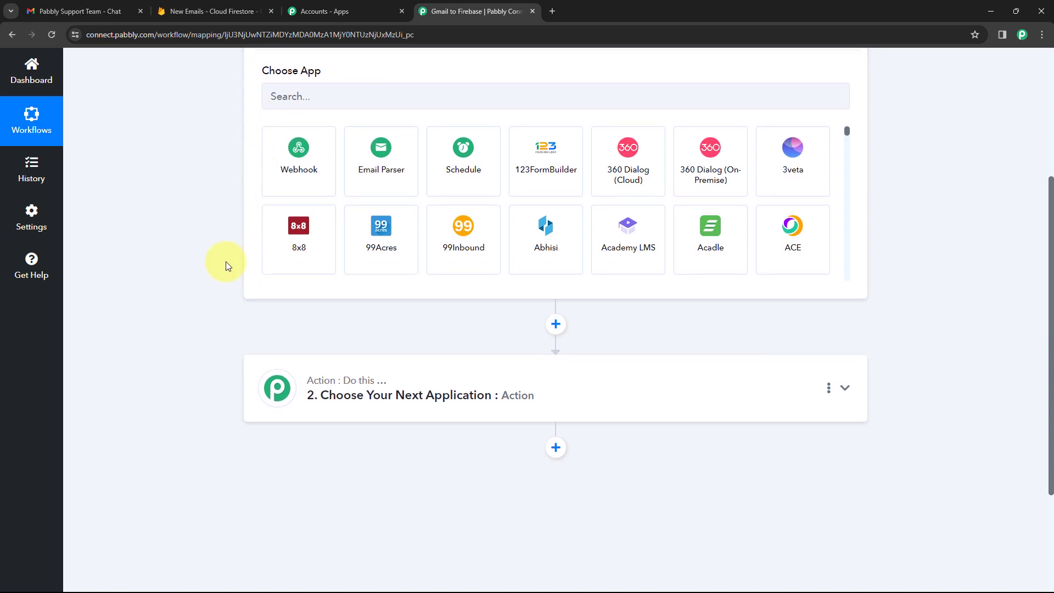
scroll(225, 261, down, 2)
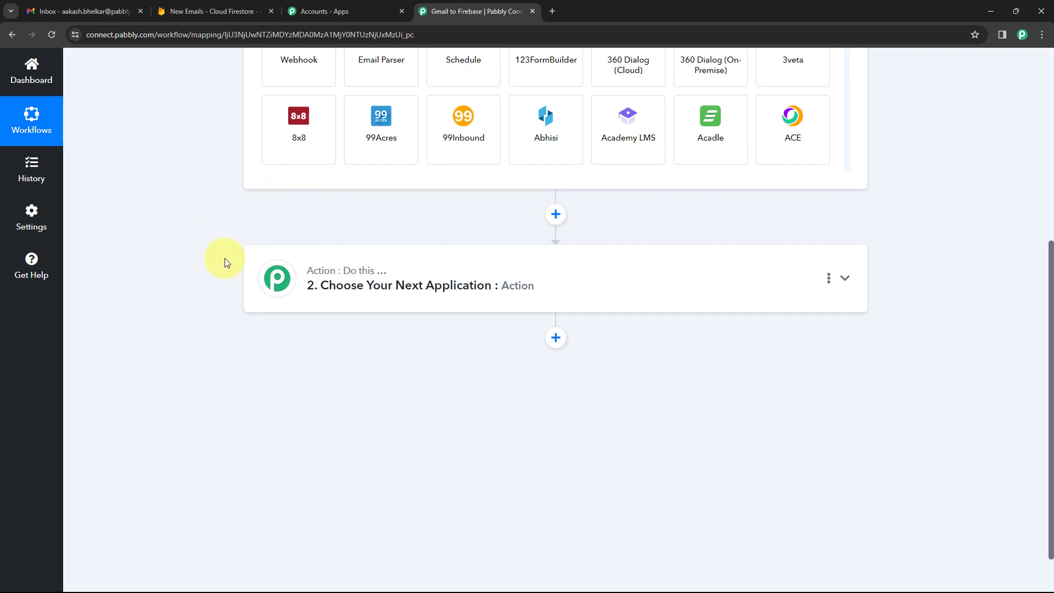
click(219, 10)
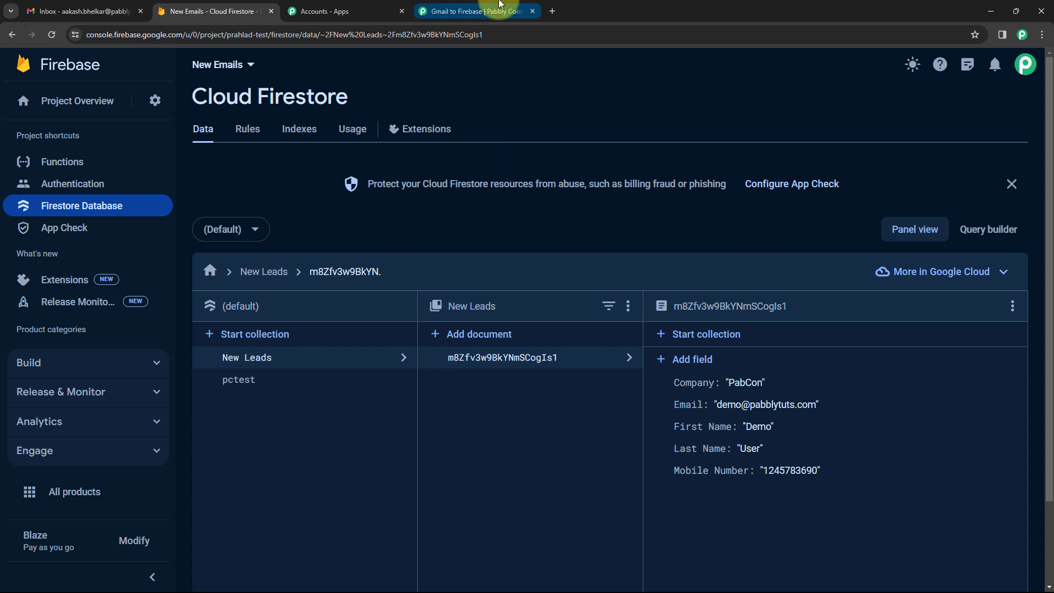
click(471, 10)
scroll(233, 199, up, 4)
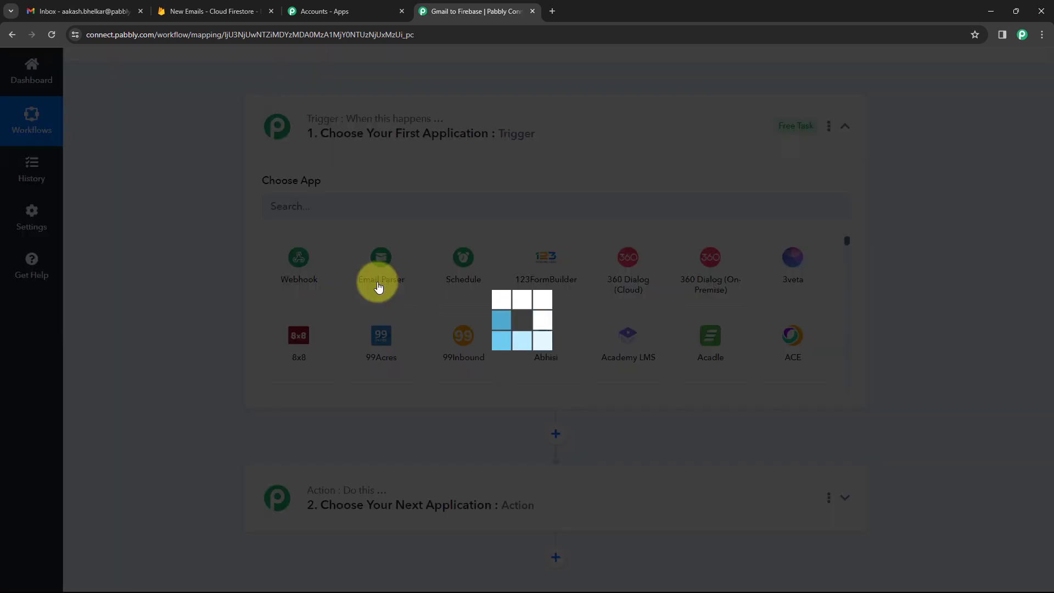
Set Email Parser by Pabbly as the trigger and copy its parser email address.
click(378, 286)
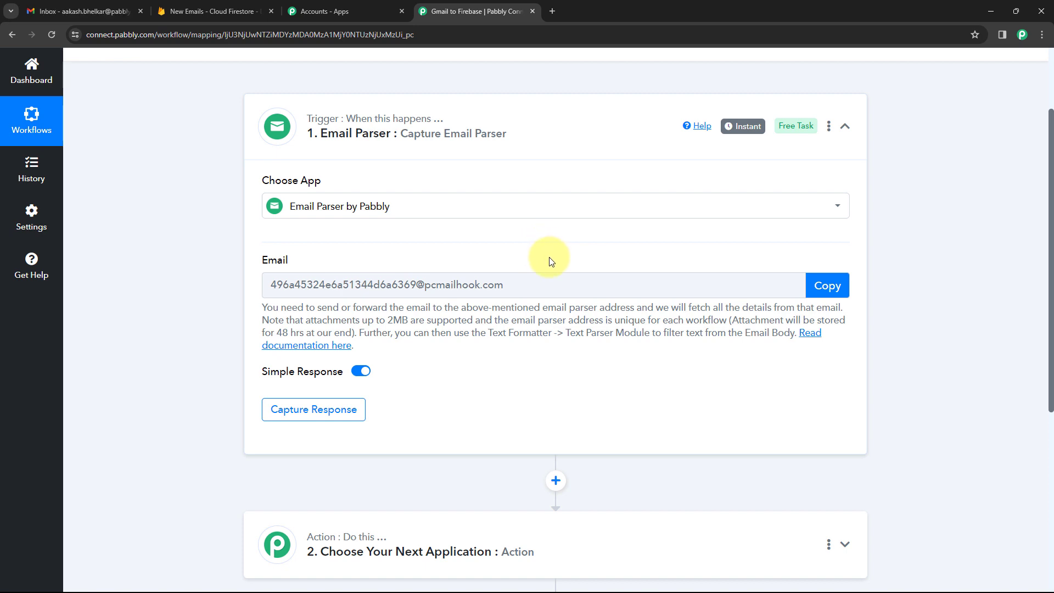
click(94, 9)
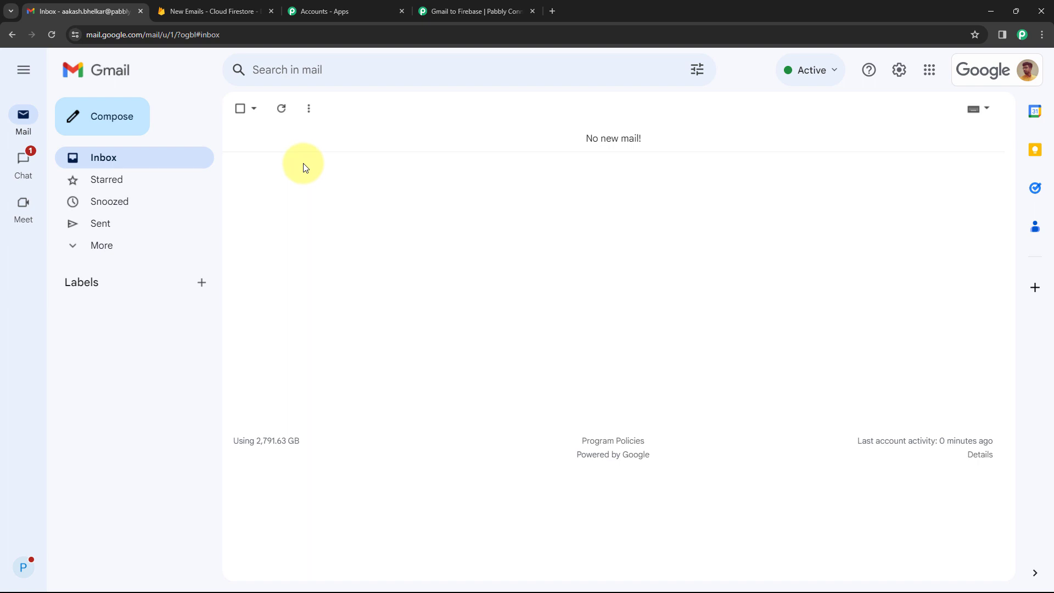
click(463, 10)
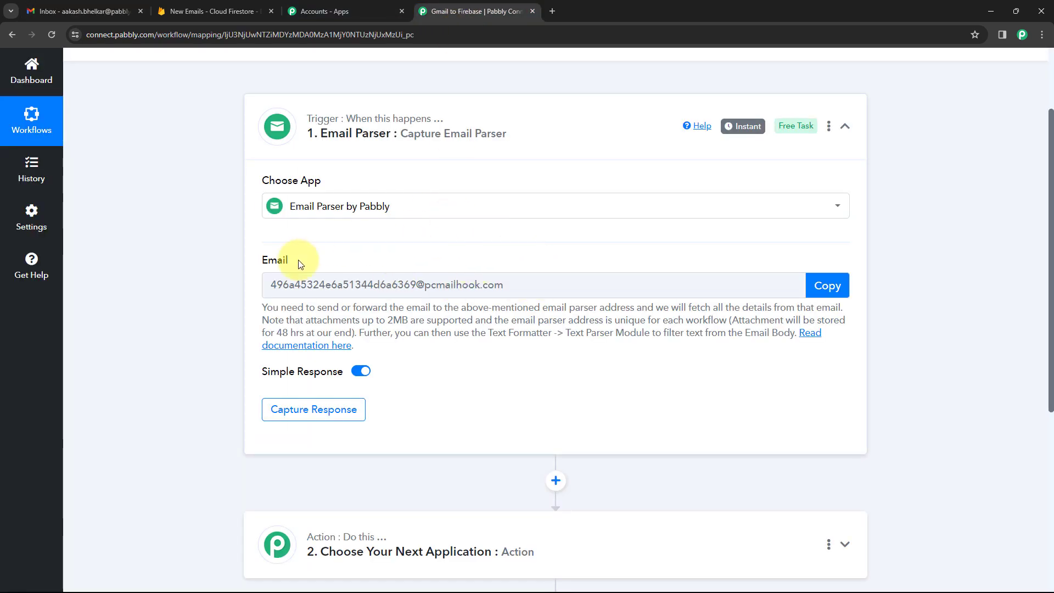
scroll(535, 282, down, 3)
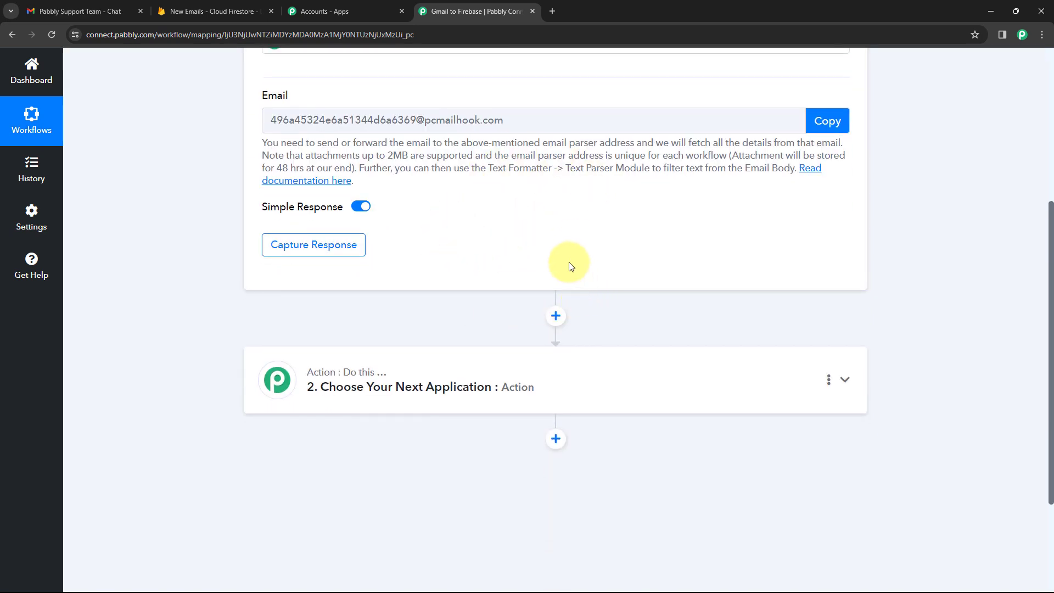
scroll(570, 266, up, 3)
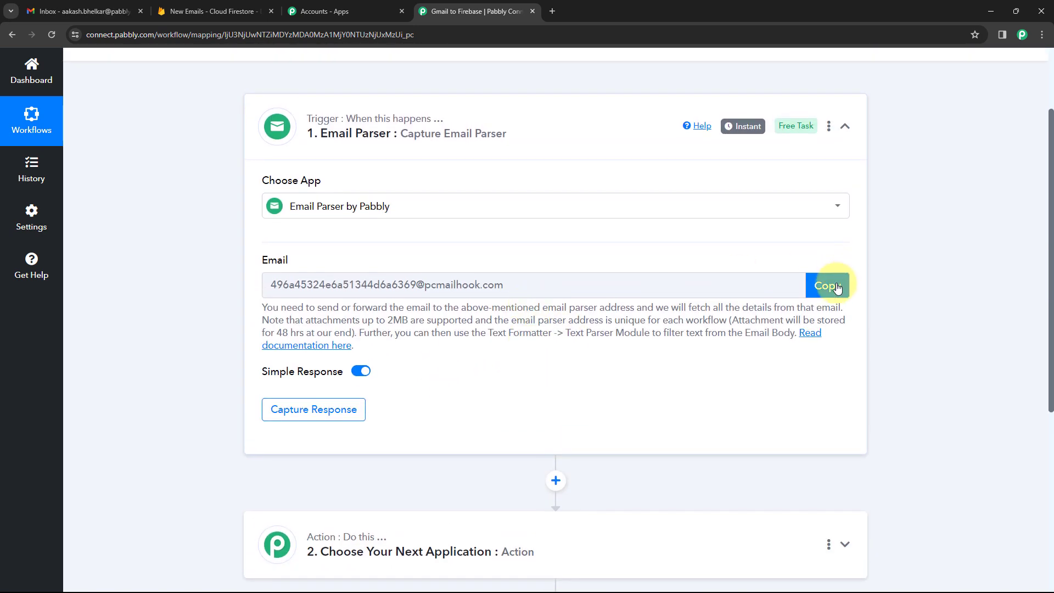
click(829, 288)
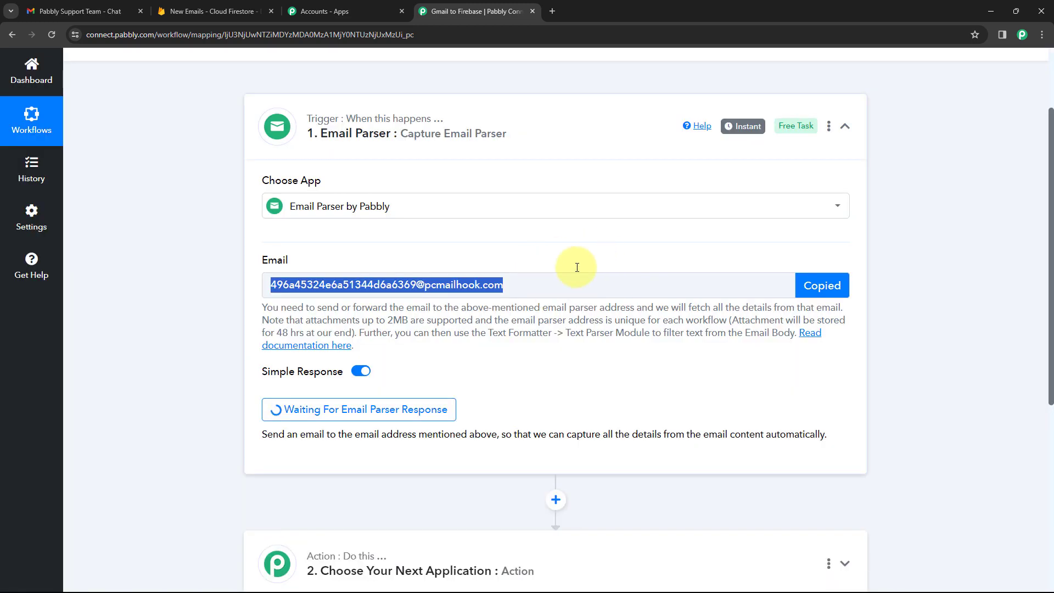
click(74, 11)
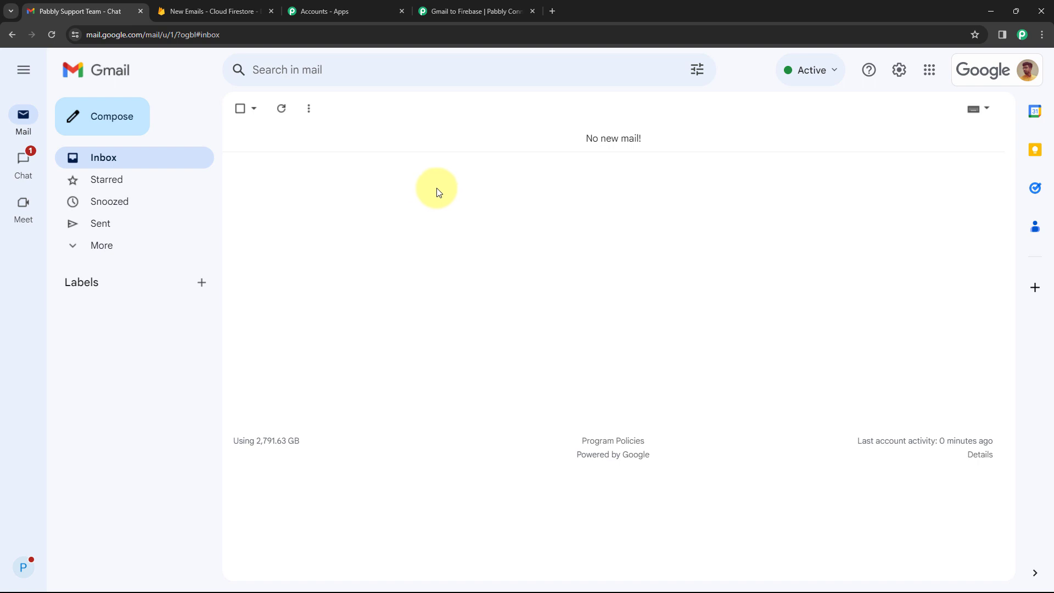
Open Gmail's Forwarding and POP/IMAP settings and start adding a forwarding address.
click(898, 80)
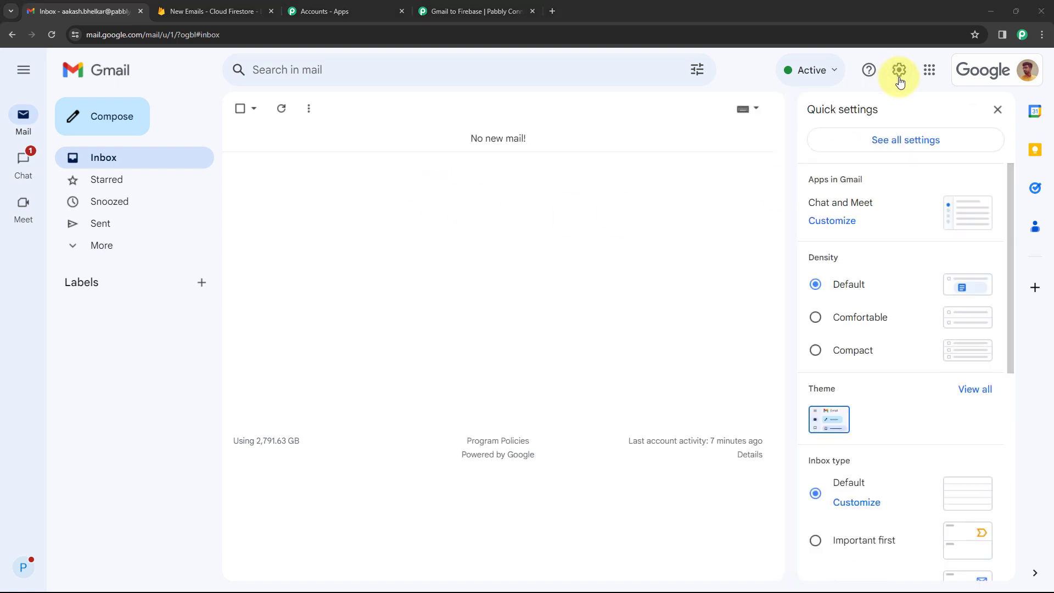
click(893, 142)
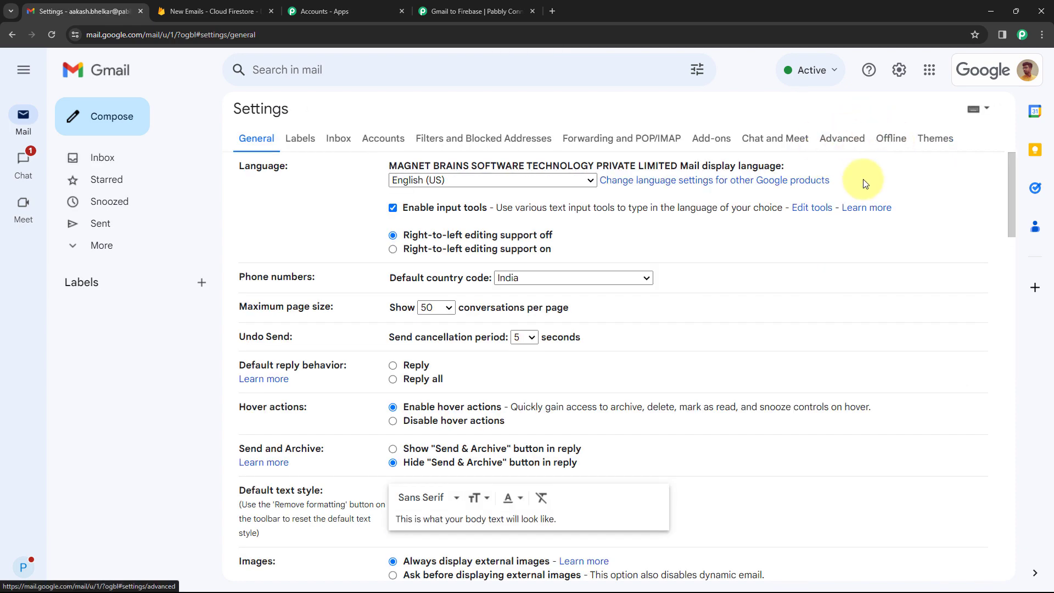
click(603, 142)
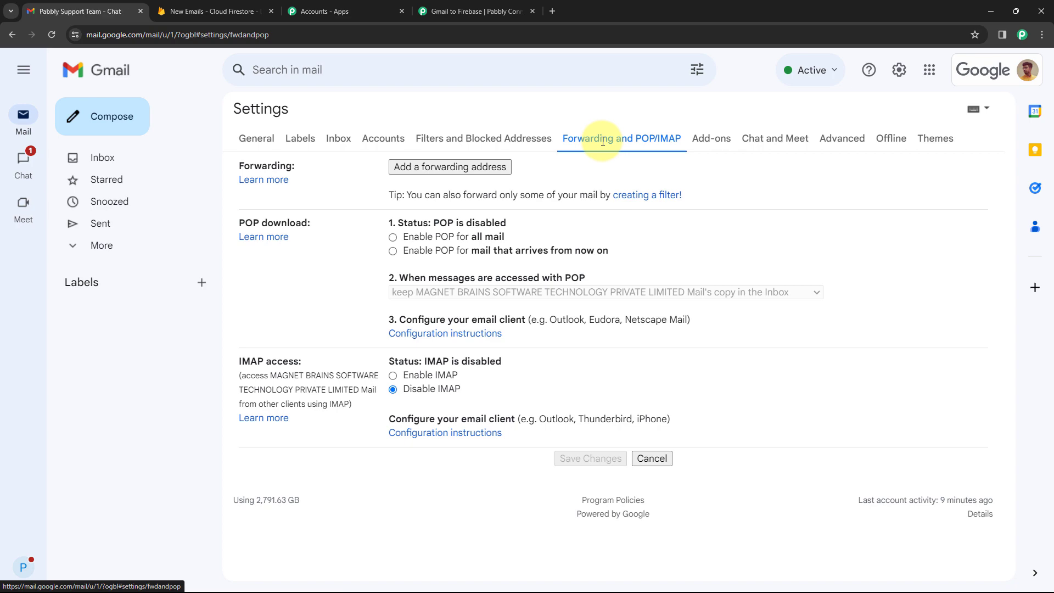
click(420, 169)
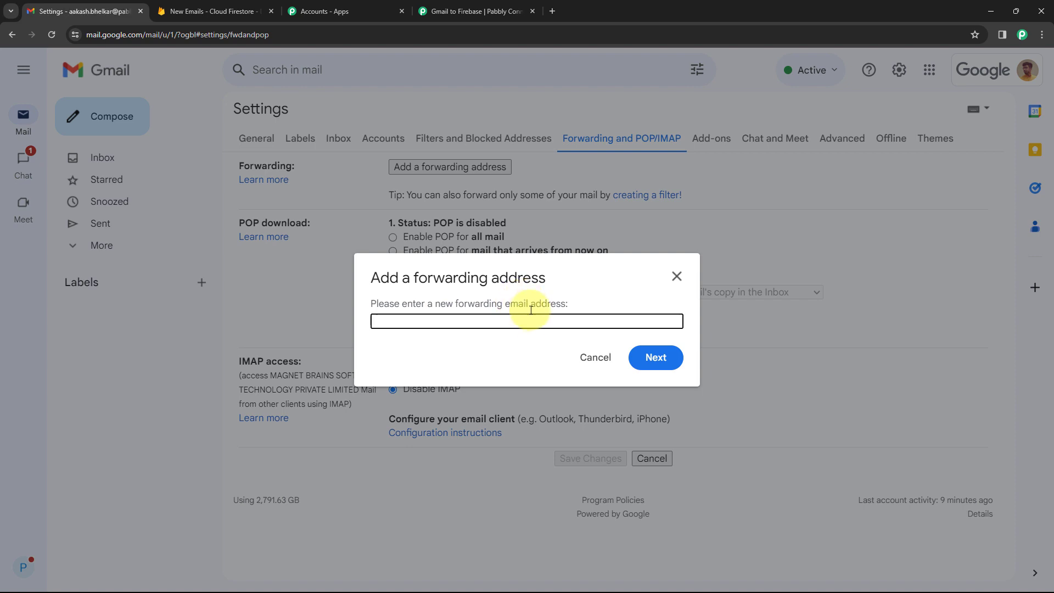
Paste the re-copied Pabbly parser address as the forwarding address and confirm it.
click(482, 6)
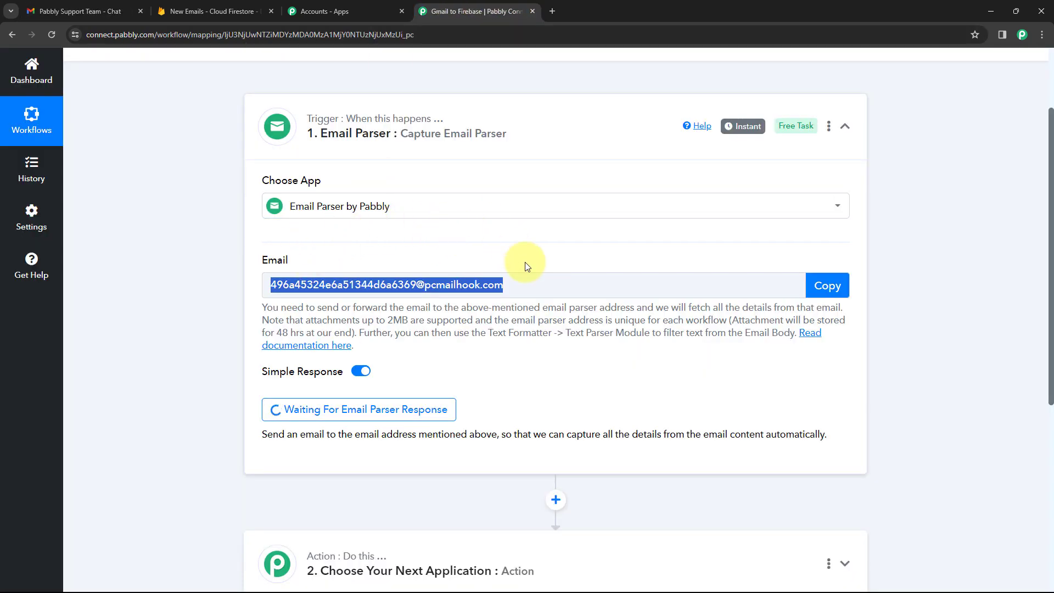
click(820, 284)
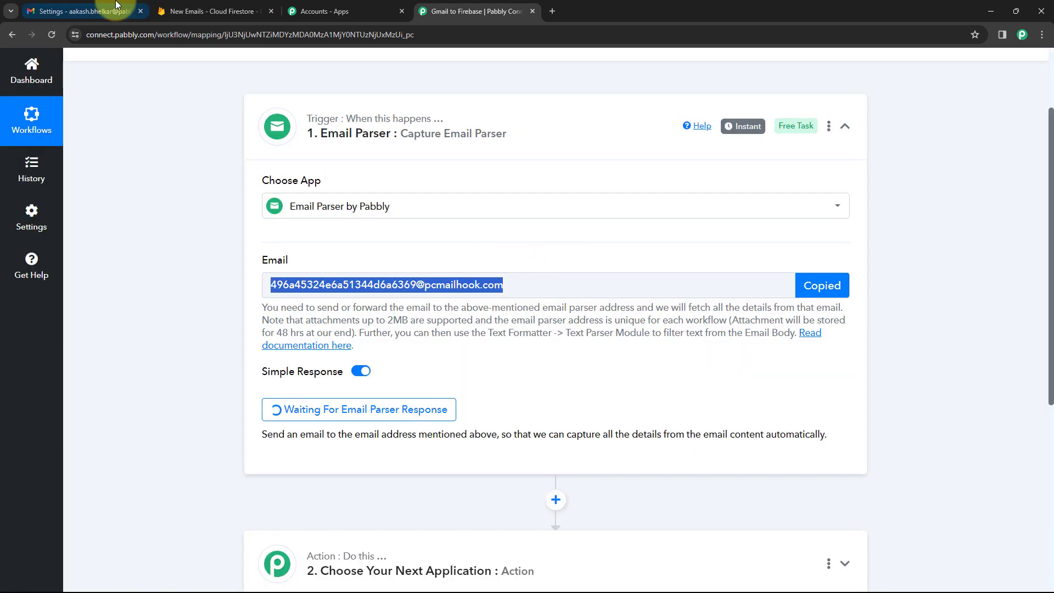
click(83, 11)
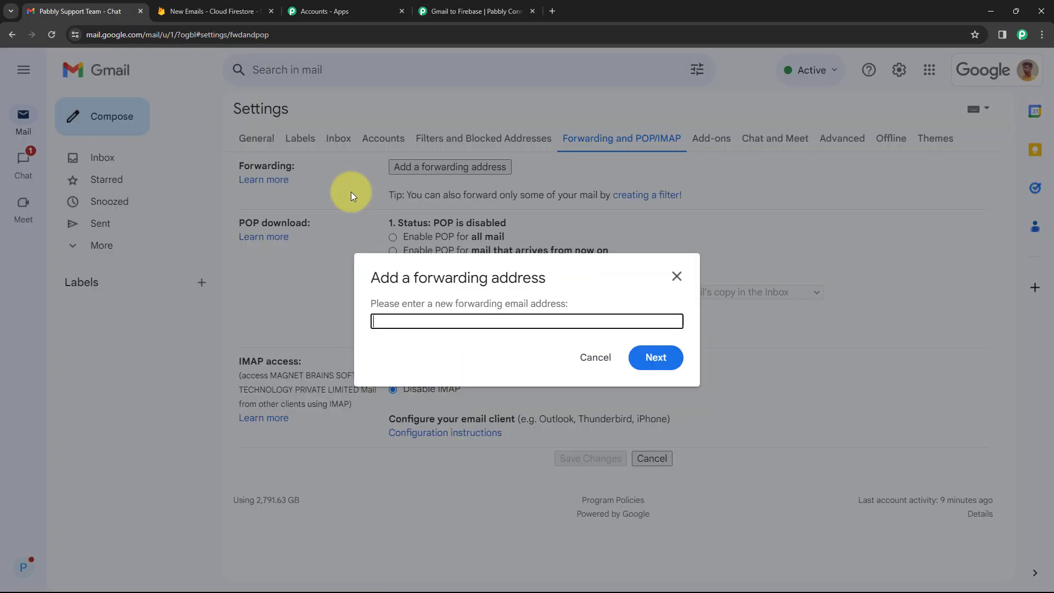
right_click(414, 316)
click(439, 425)
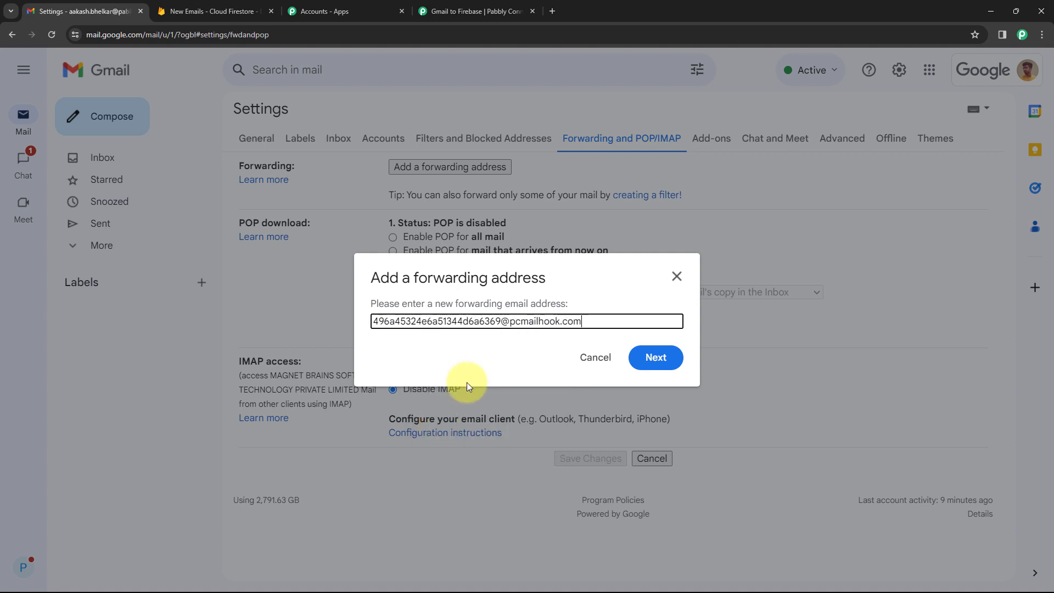
click(661, 359)
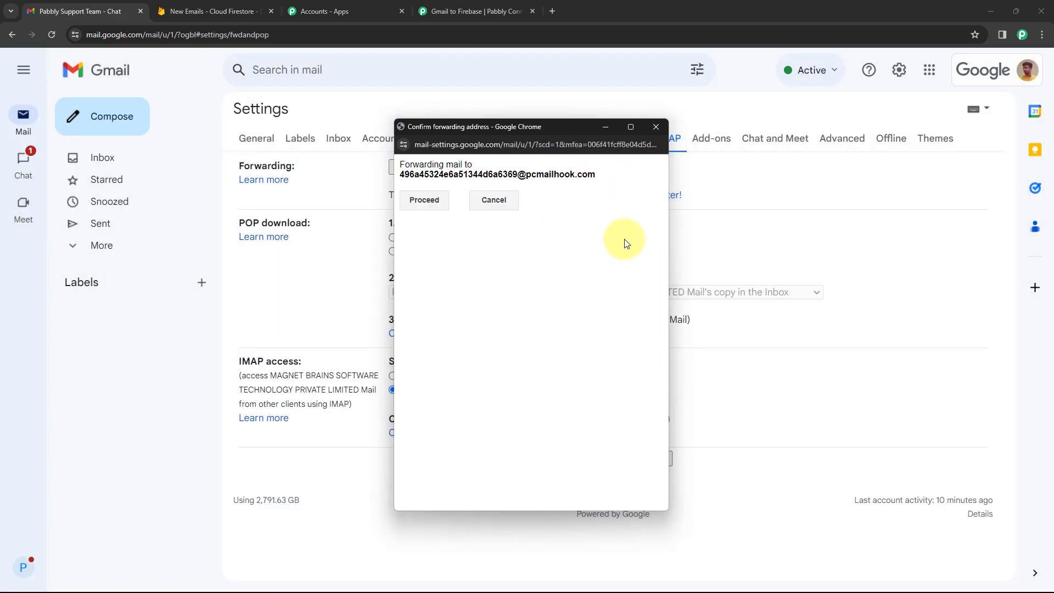
click(425, 200)
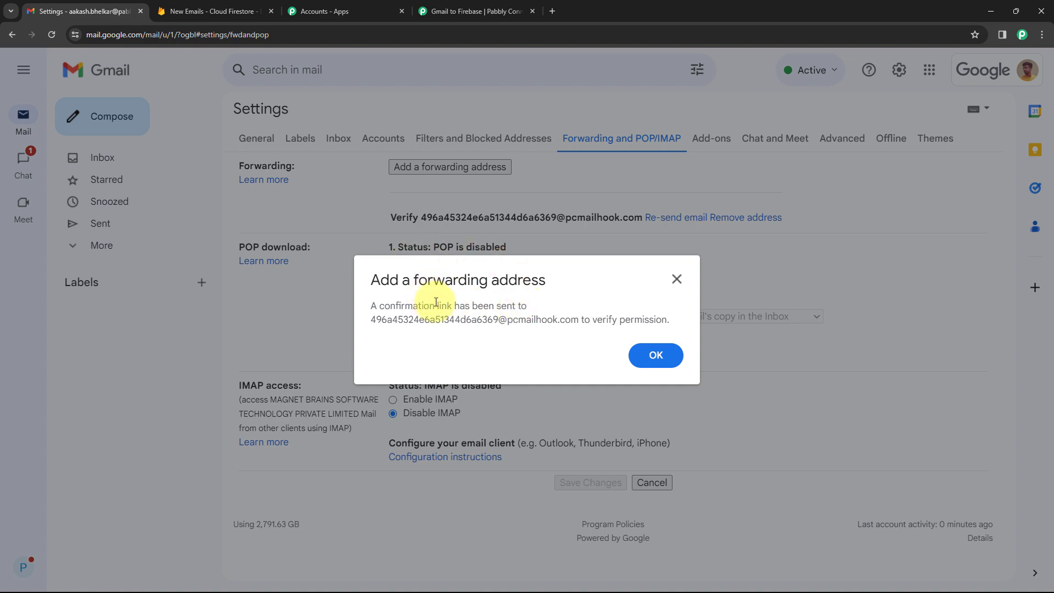
click(648, 355)
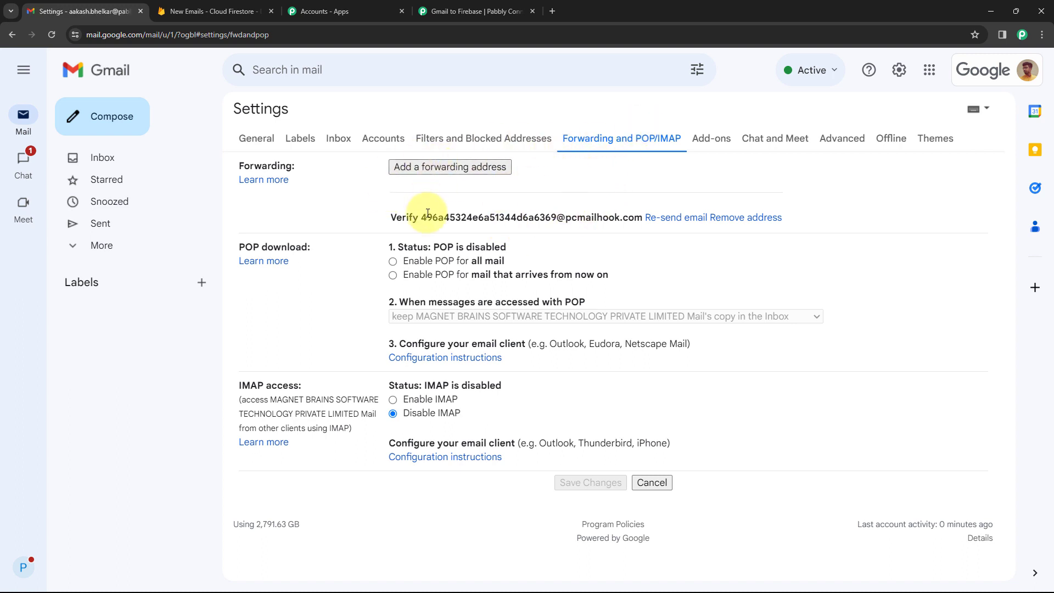
Select the forwarding address pending verification to review it.
drag(422, 217, 645, 221)
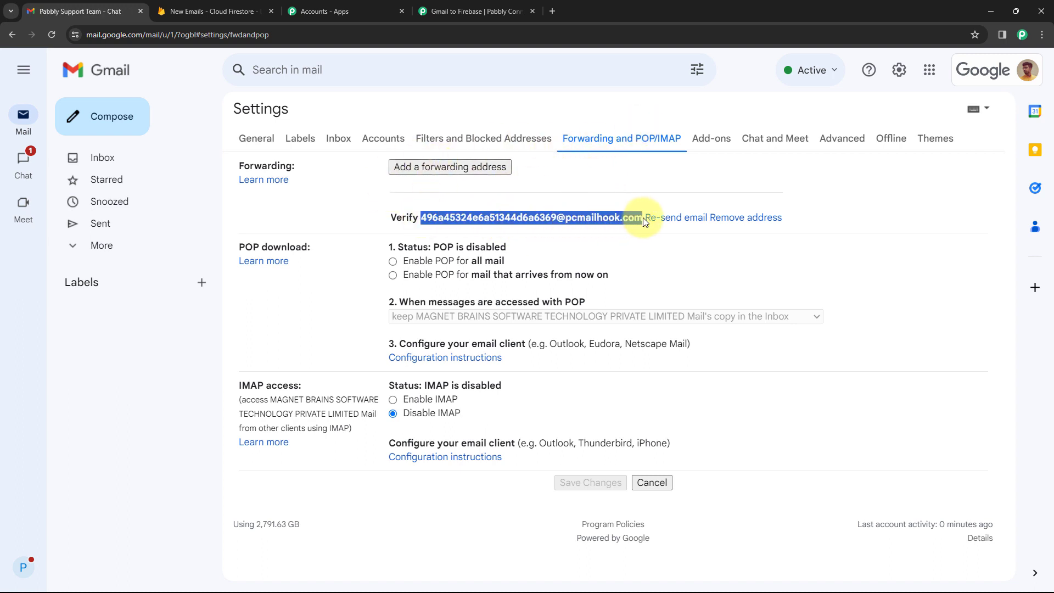
click(615, 197)
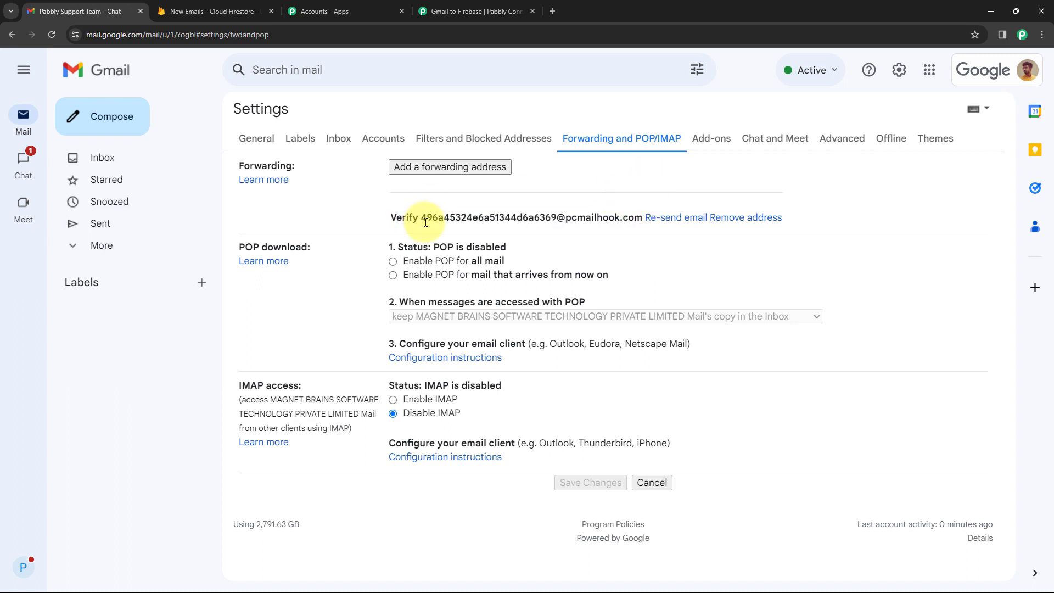
mouse_move(427, 220)
mouse_down()
mouse_move(636, 217)
mouse_move(420, 217)
mouse_up()
click(514, 203)
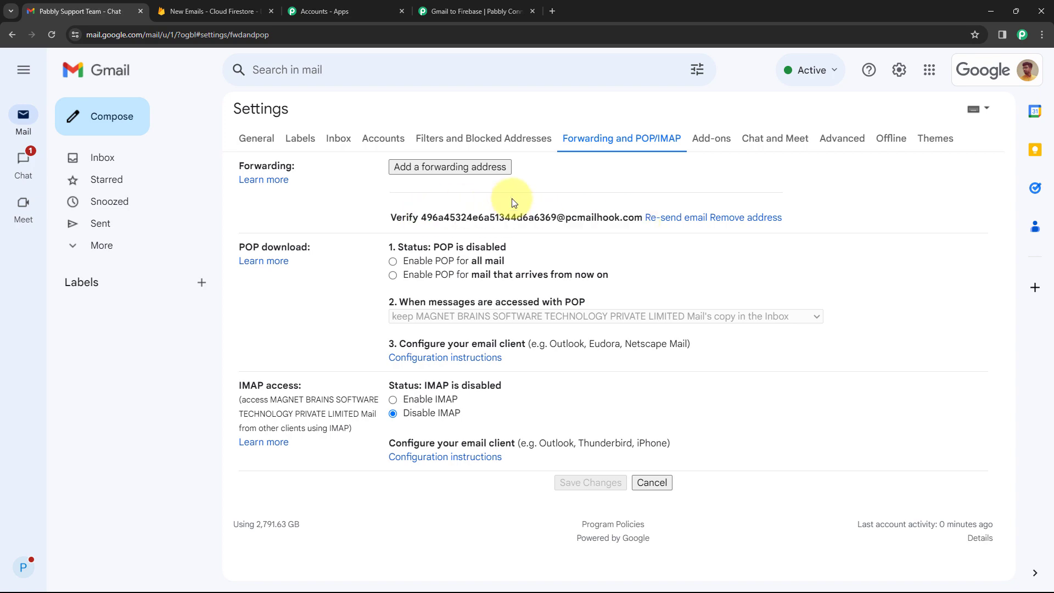
Review the captured forwarding-confirmation email's fields in the Response Received list.
click(466, 9)
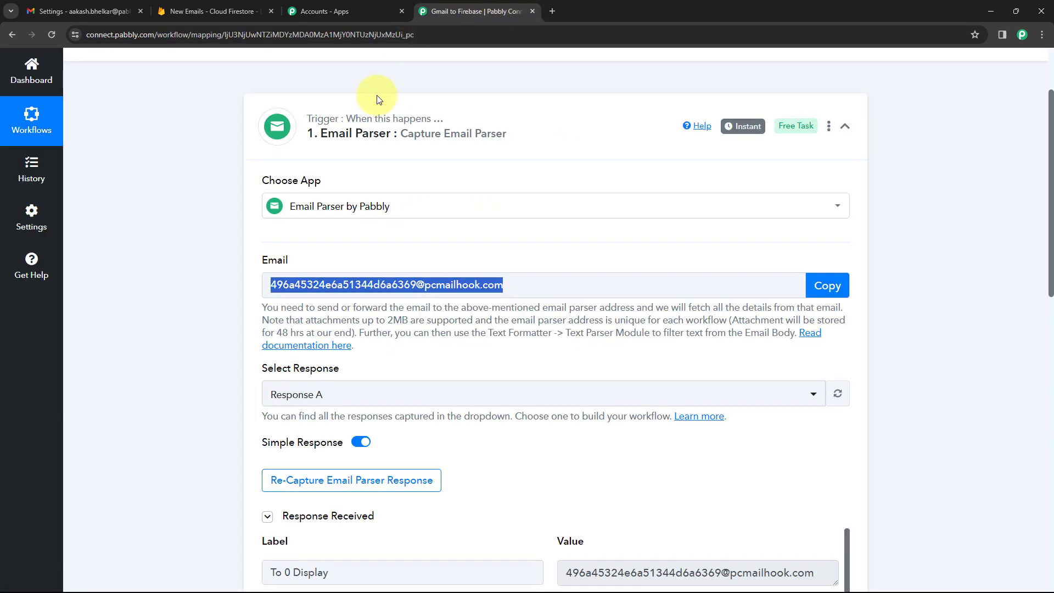
click(496, 347)
scroll(497, 347, down, 3)
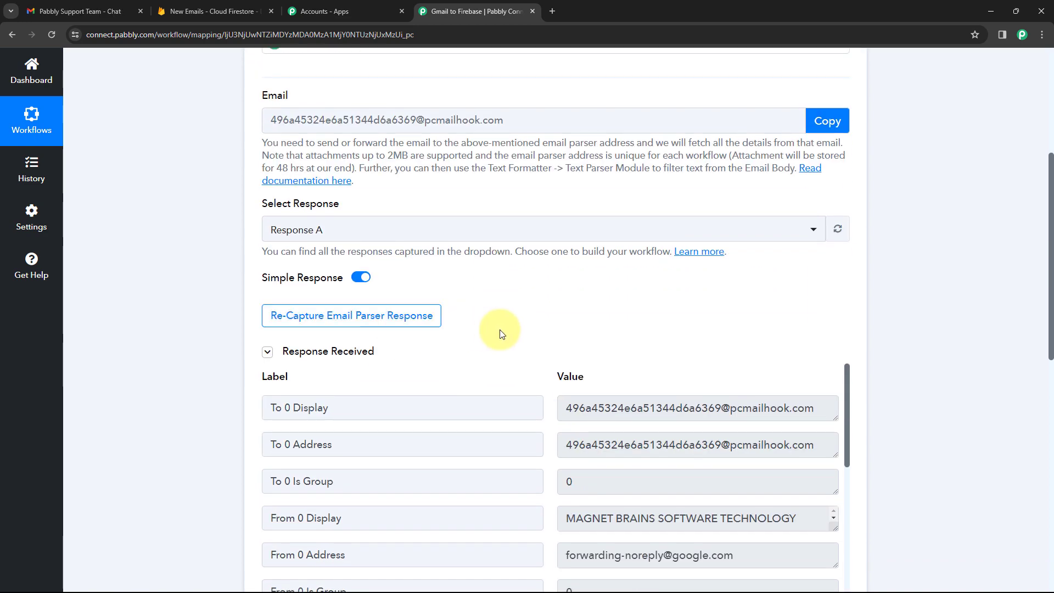
scroll(505, 336, down, 5)
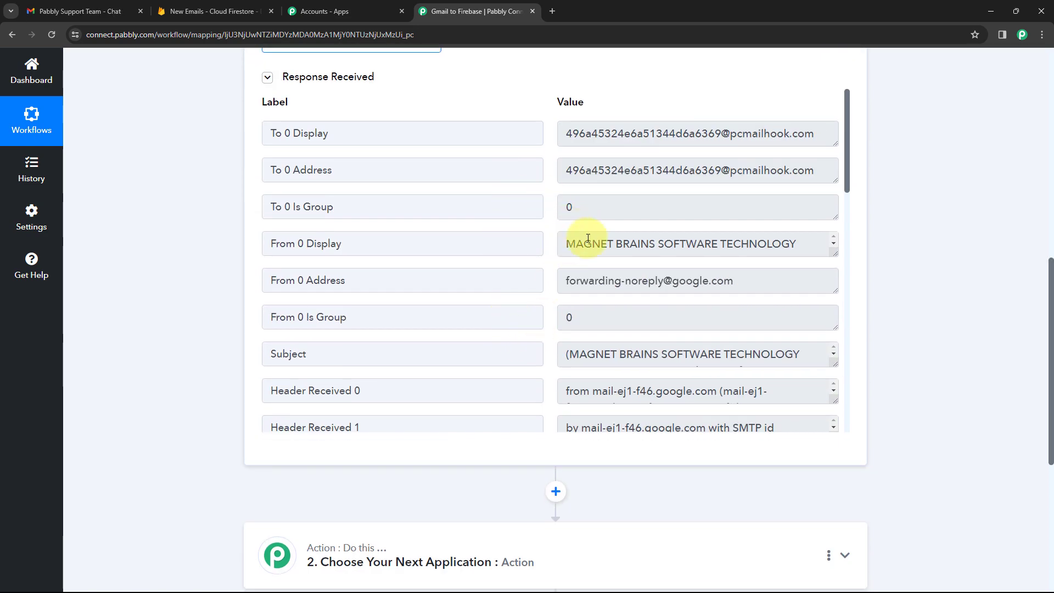
drag(737, 280, 557, 280)
click(546, 261)
scroll(545, 257, down, 7)
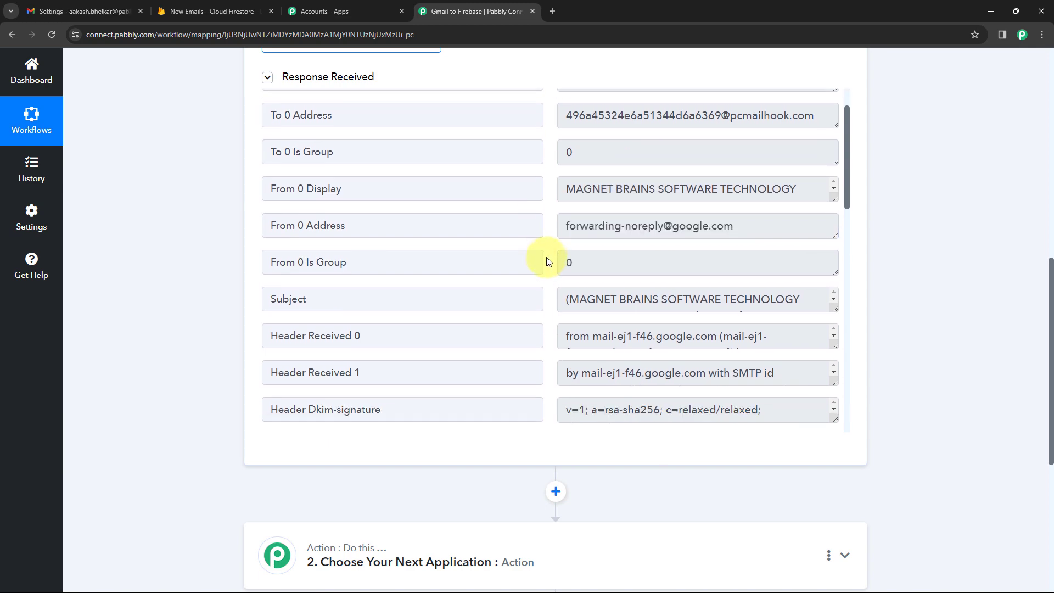
scroll(555, 219, down, 7)
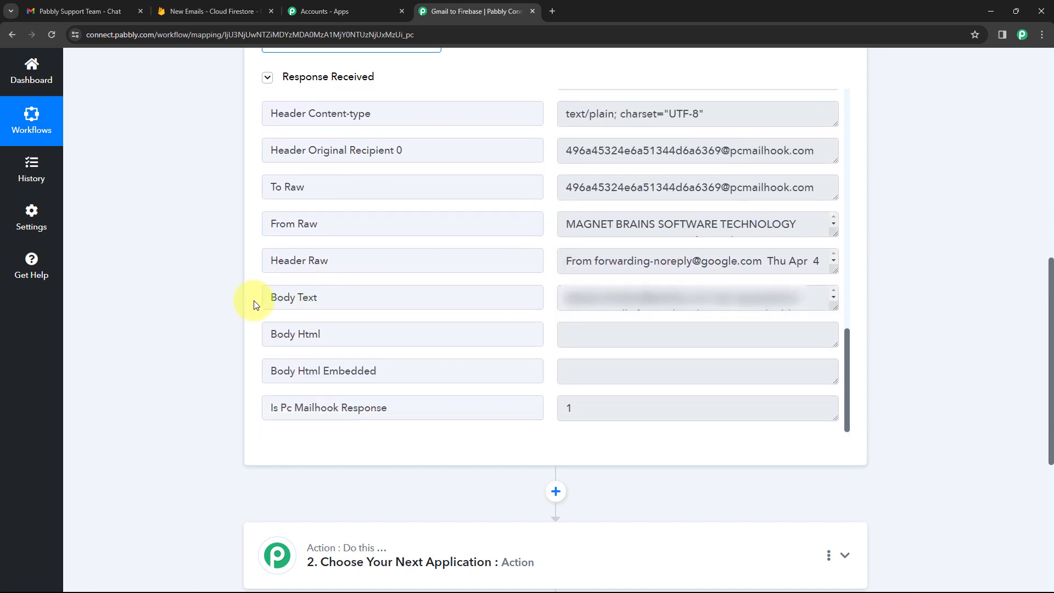
Enlarge the Body Text field and copy Gmail's confirmation link from it.
drag(831, 305, 839, 430)
scroll(544, 220, down, 2)
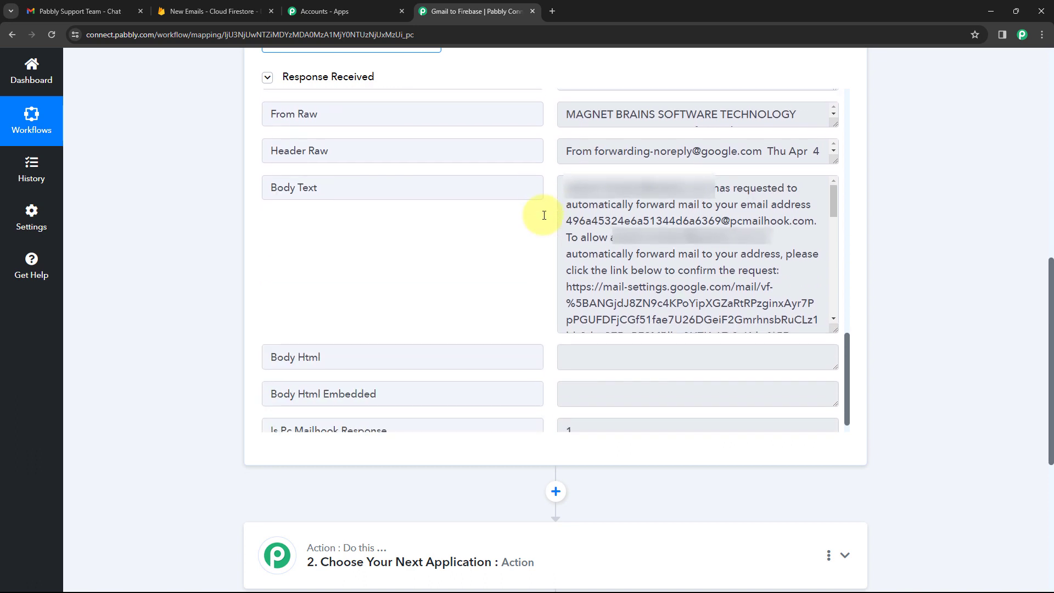
drag(833, 327, 822, 394)
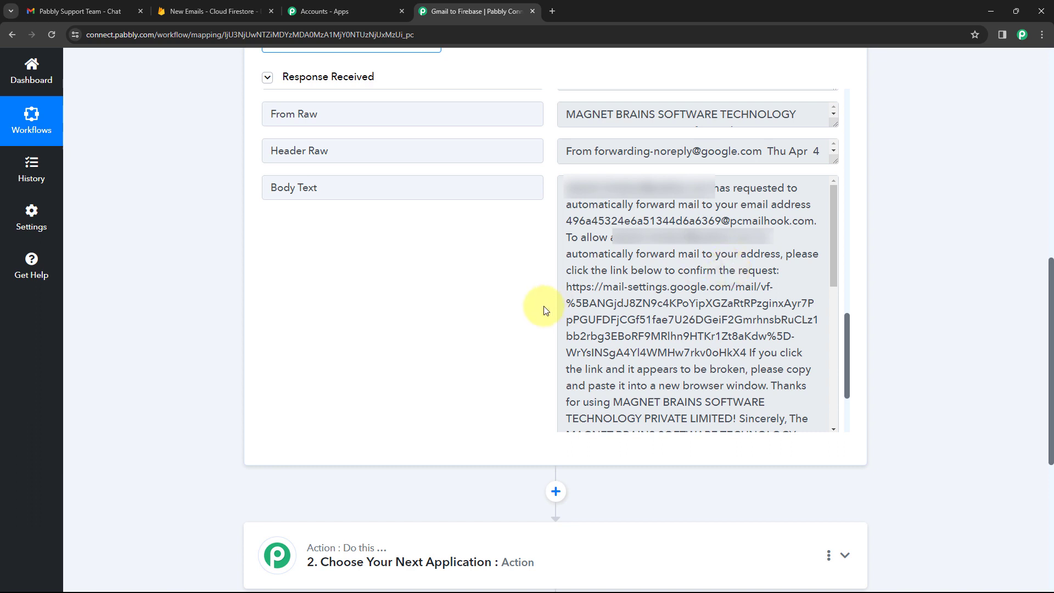
drag(567, 286, 748, 353)
right_click(659, 300)
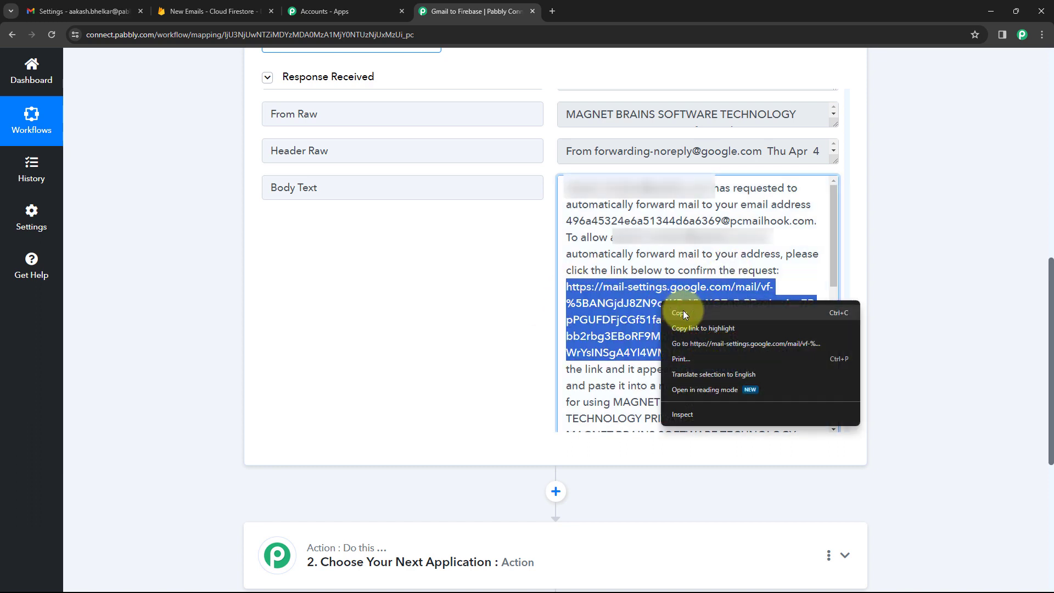
click(682, 310)
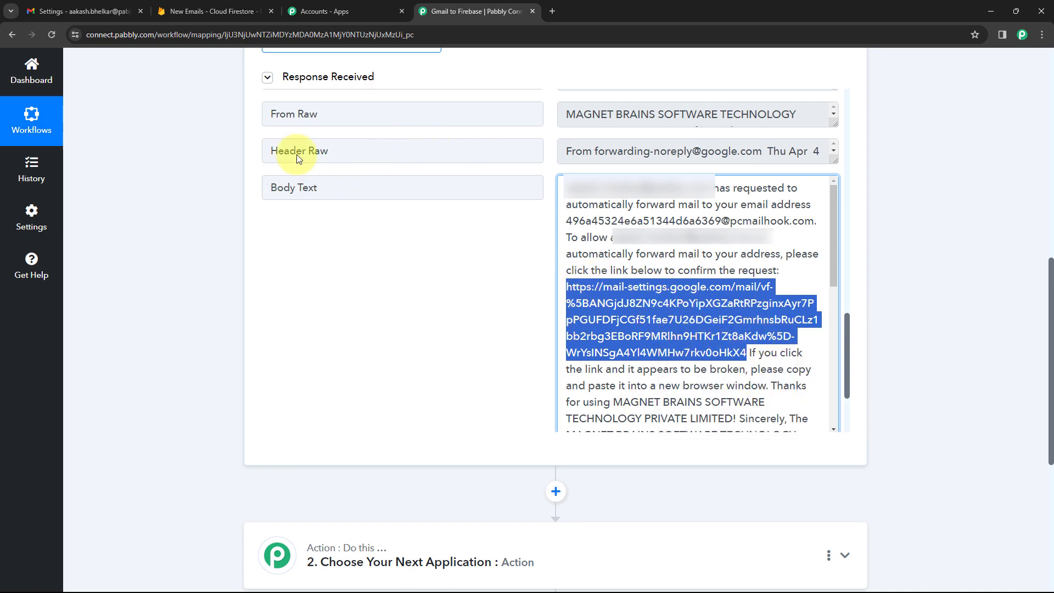
Open the copied confirmation link in a new tab and confirm the forwarding.
click(551, 9)
key(ctrl+v)
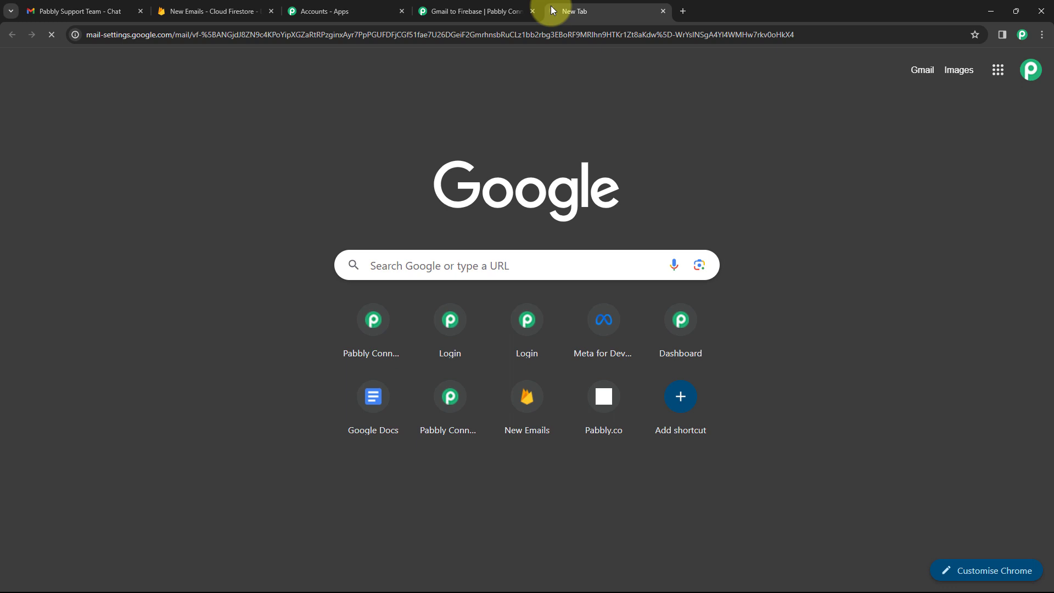
key(Return)
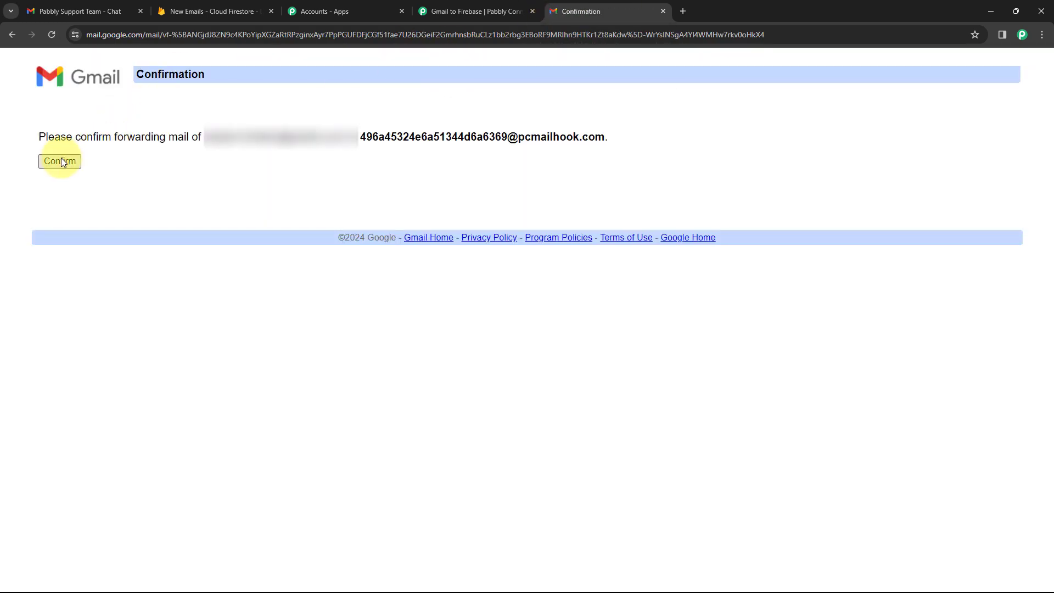
click(61, 161)
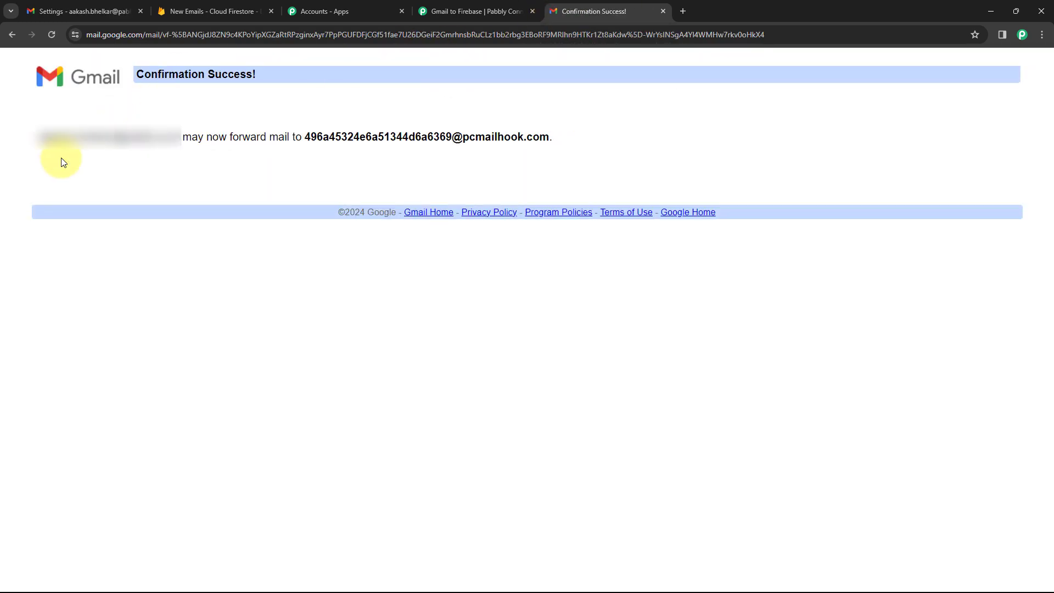
click(663, 11)
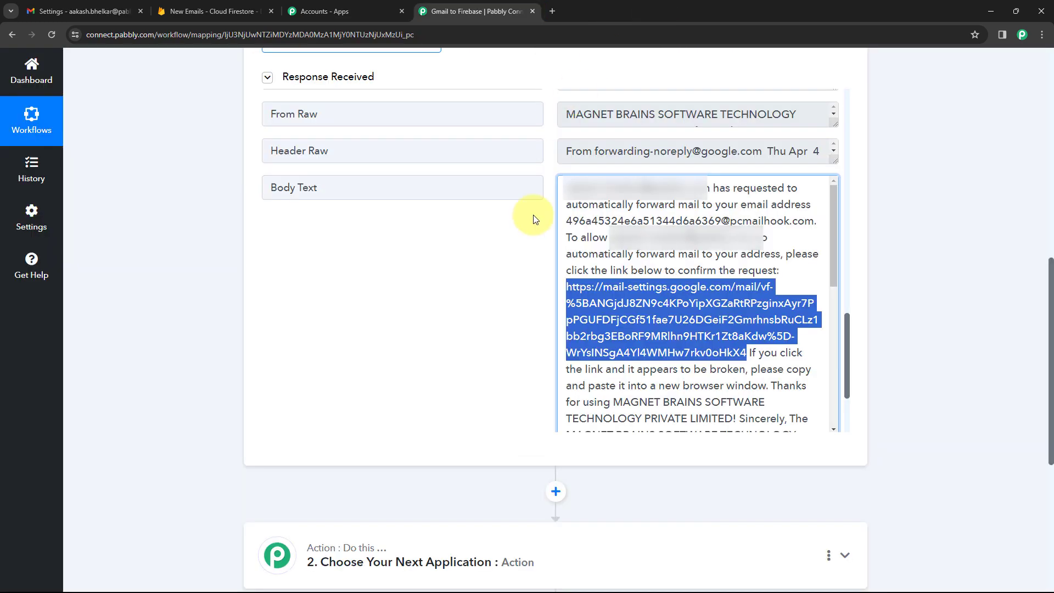
Enable forwarding a copy of all incoming mail to the parser address and save.
click(78, 7)
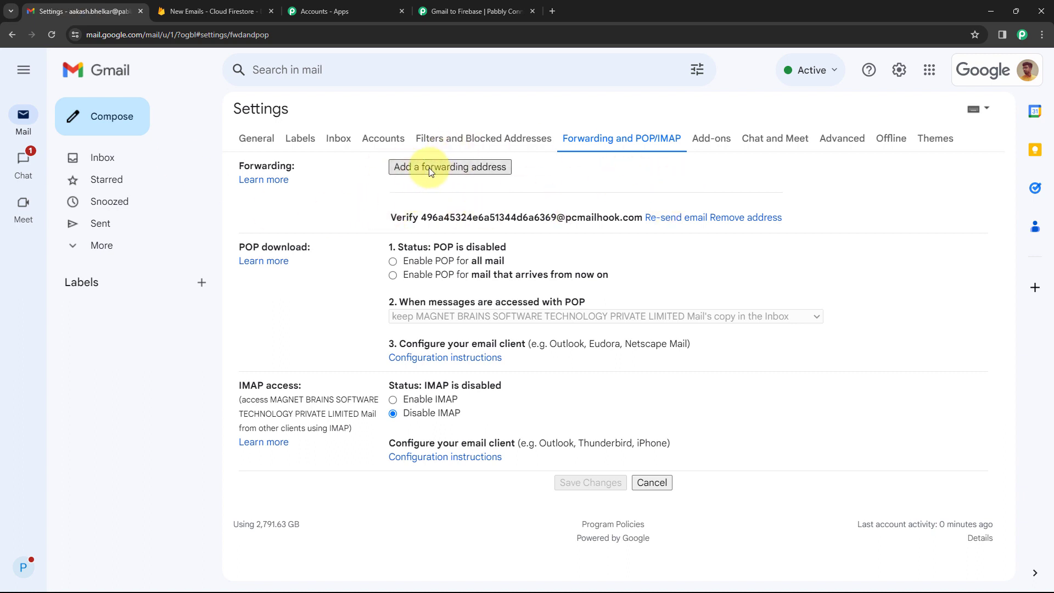
click(51, 35)
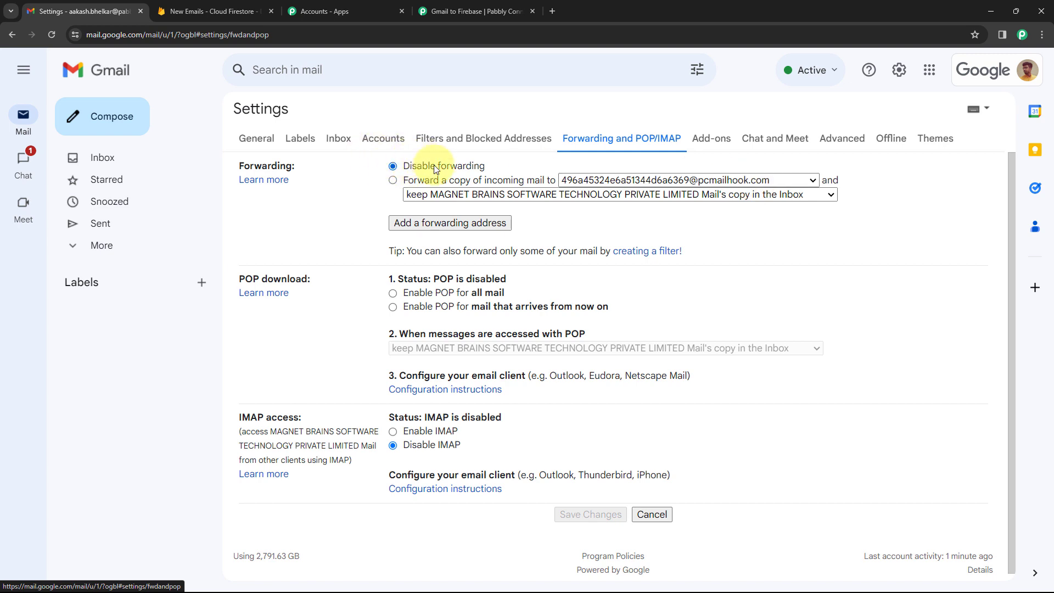
click(393, 181)
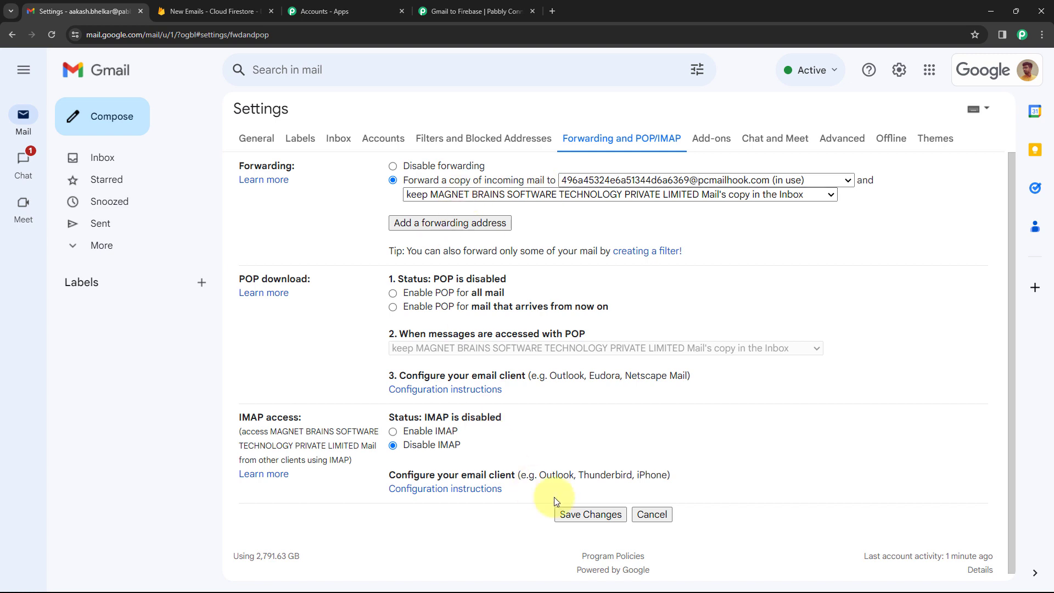
click(594, 512)
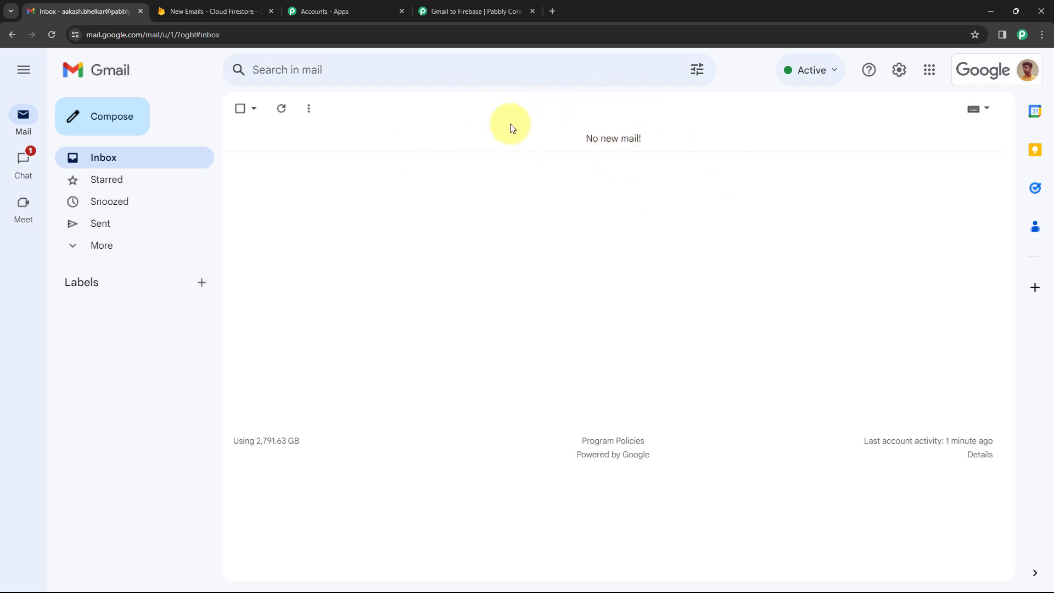
Collapse the Email Parser trigger card, then open Gmail's quick settings panel.
click(435, 11)
scroll(718, 330, up, 1)
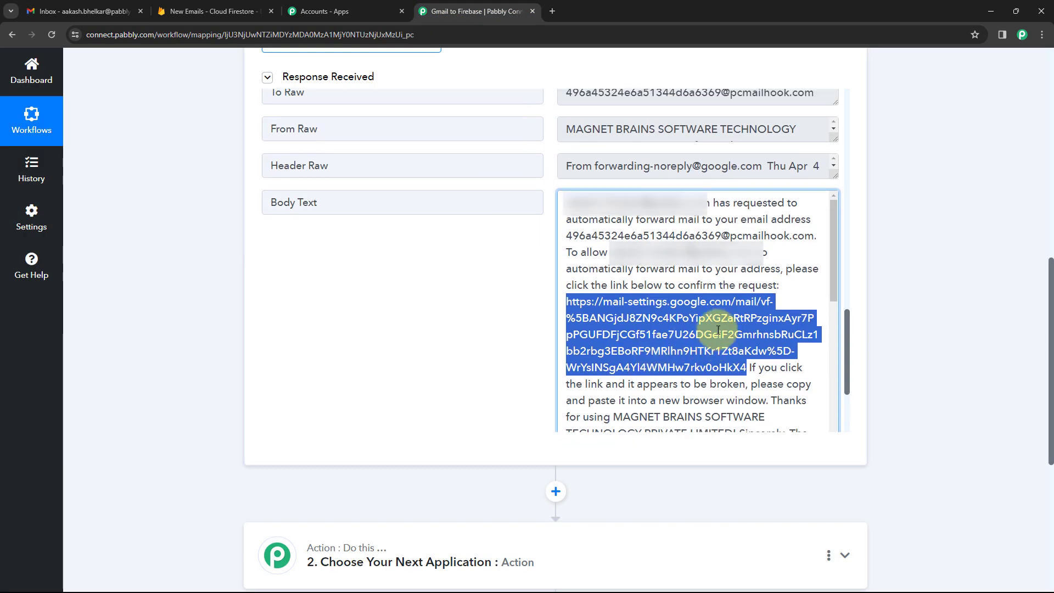
scroll(717, 329, up, 15)
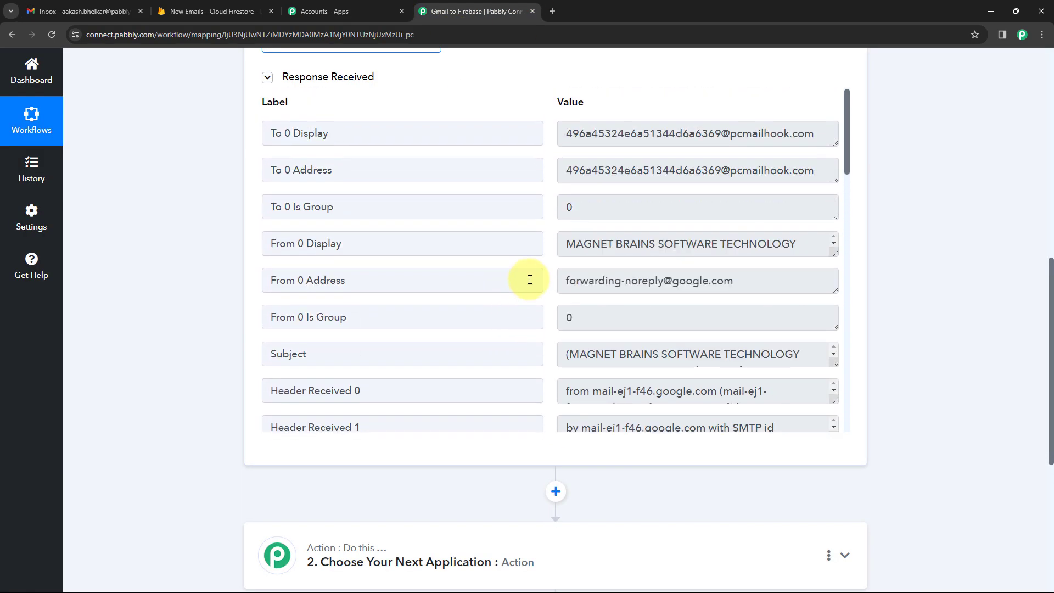
scroll(196, 295, up, 8)
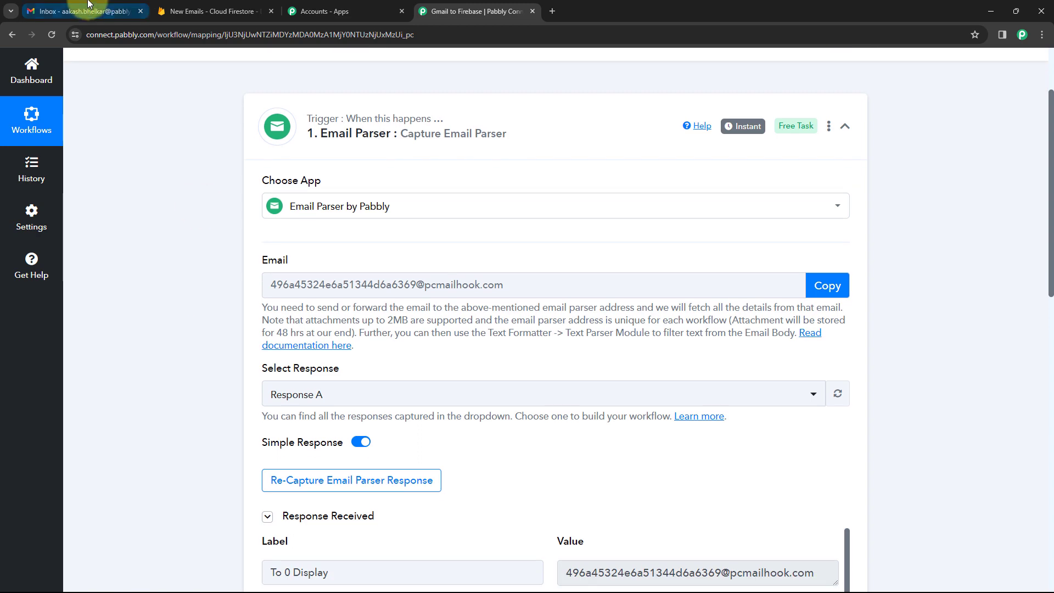
click(88, 7)
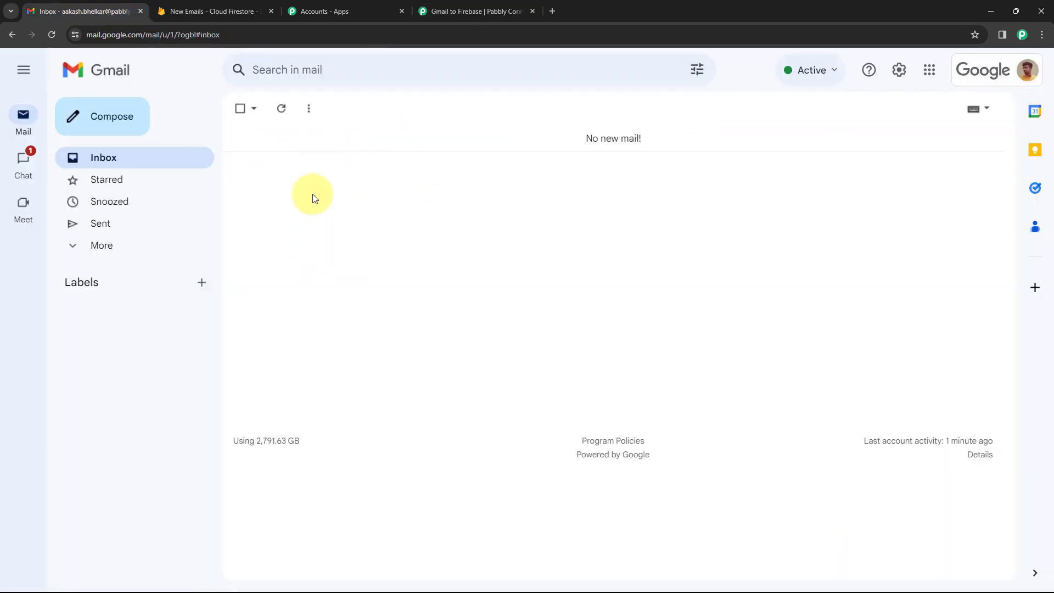
click(465, 11)
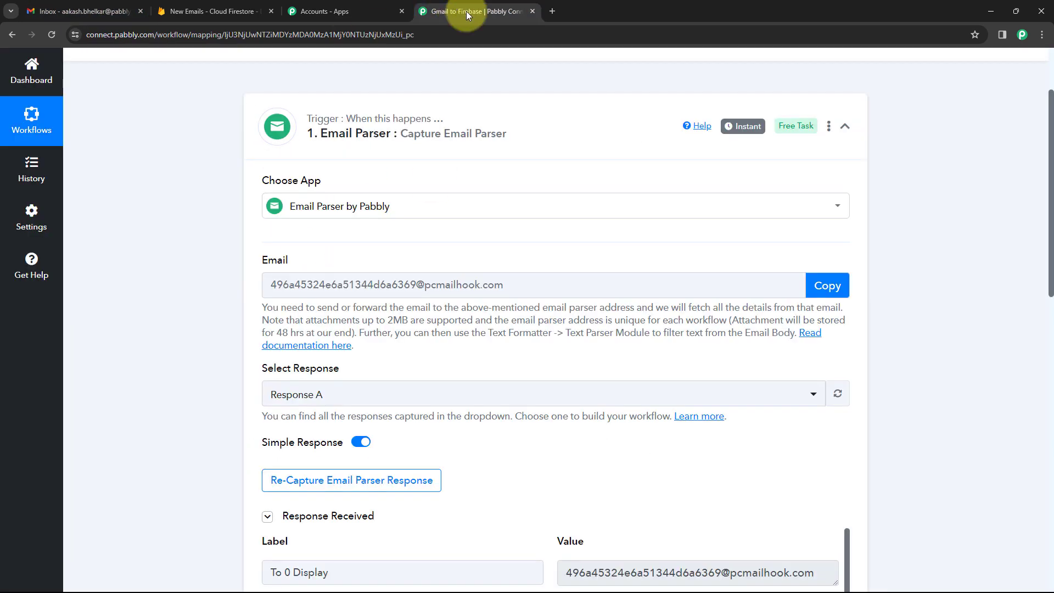
click(542, 121)
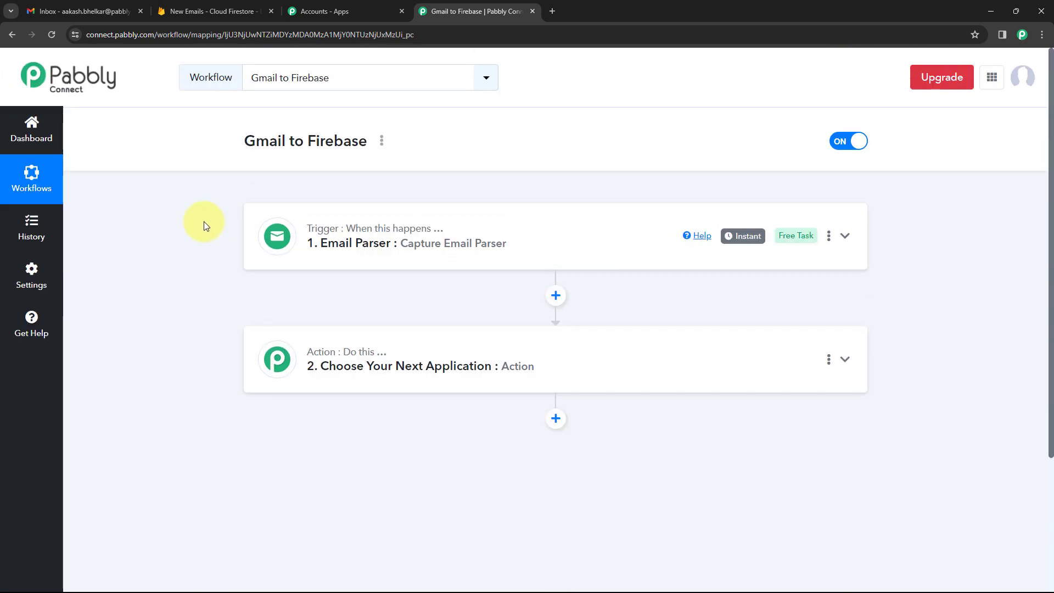
click(109, 11)
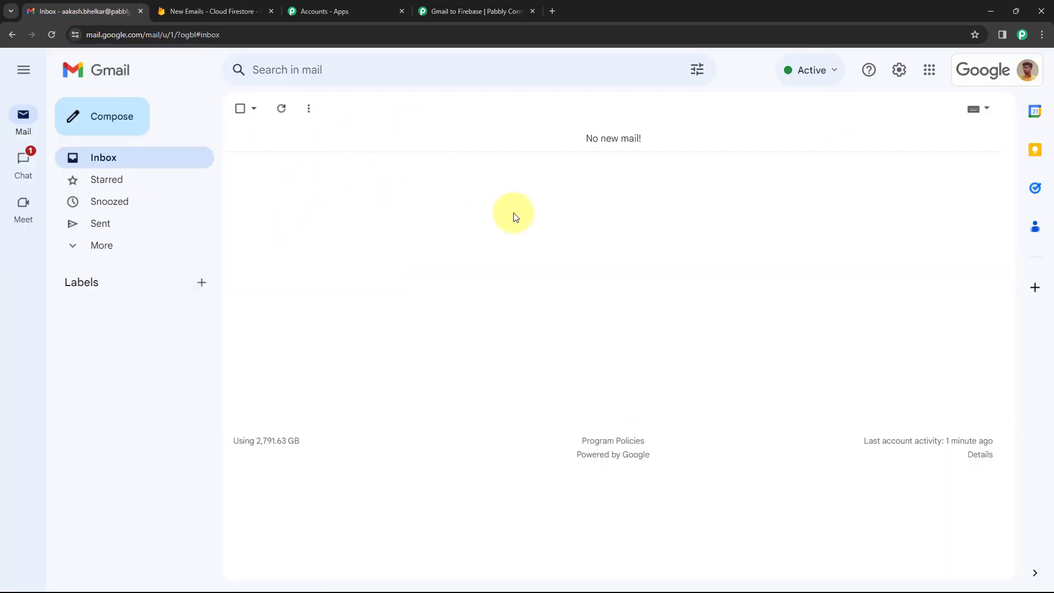
click(898, 73)
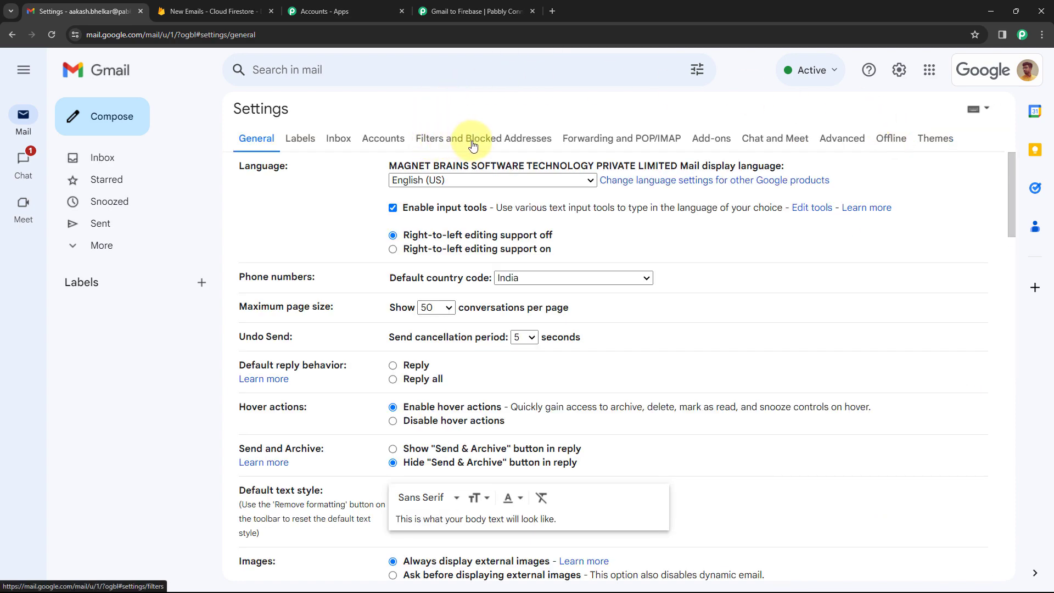
Create a new Gmail filter with 'New Lead Generated' under Has the words and continue to its actions.
click(473, 146)
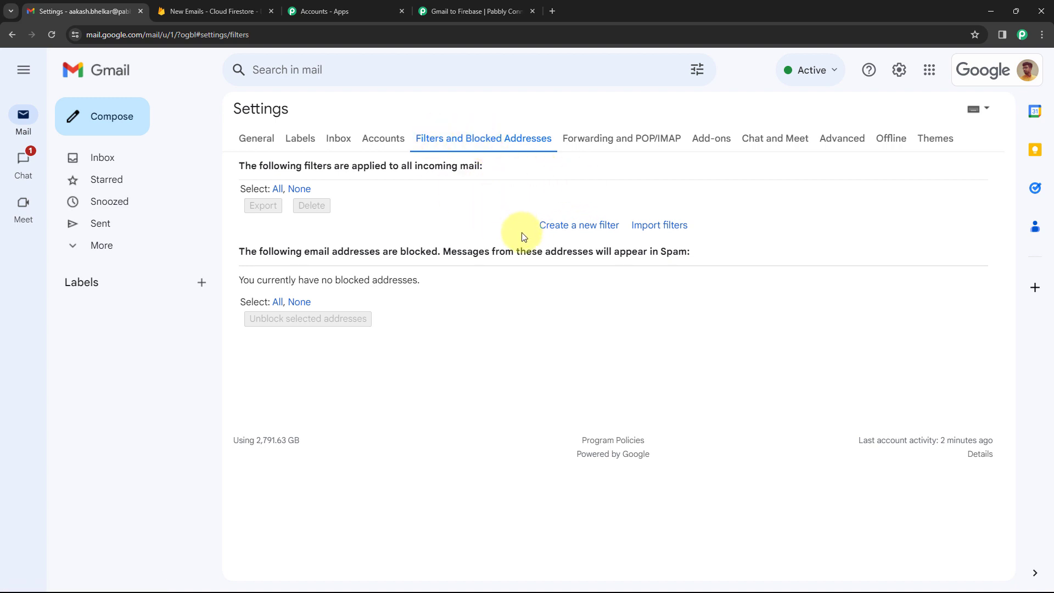
click(568, 235)
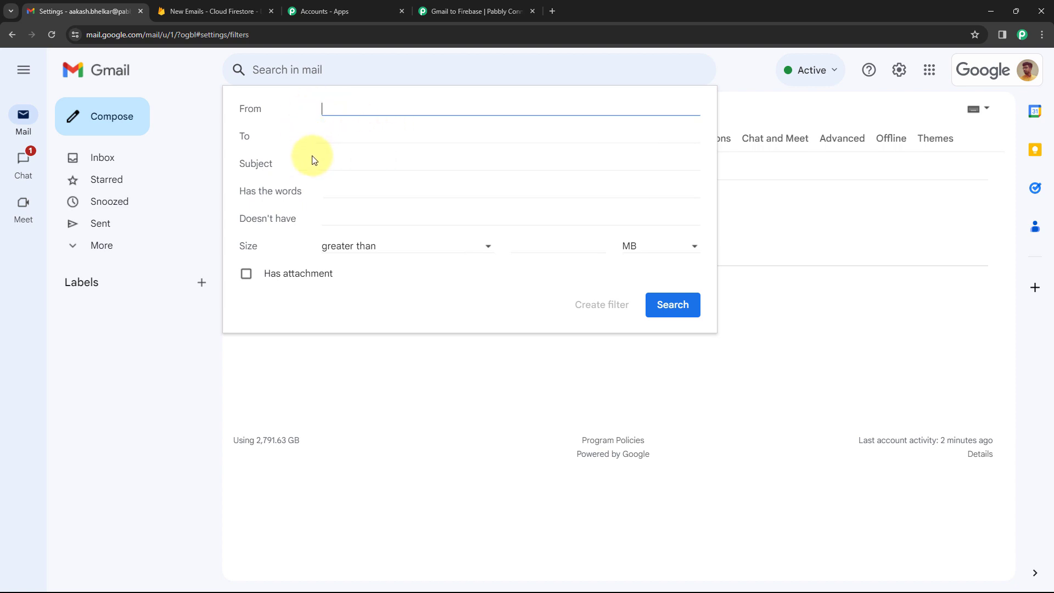
click(324, 190)
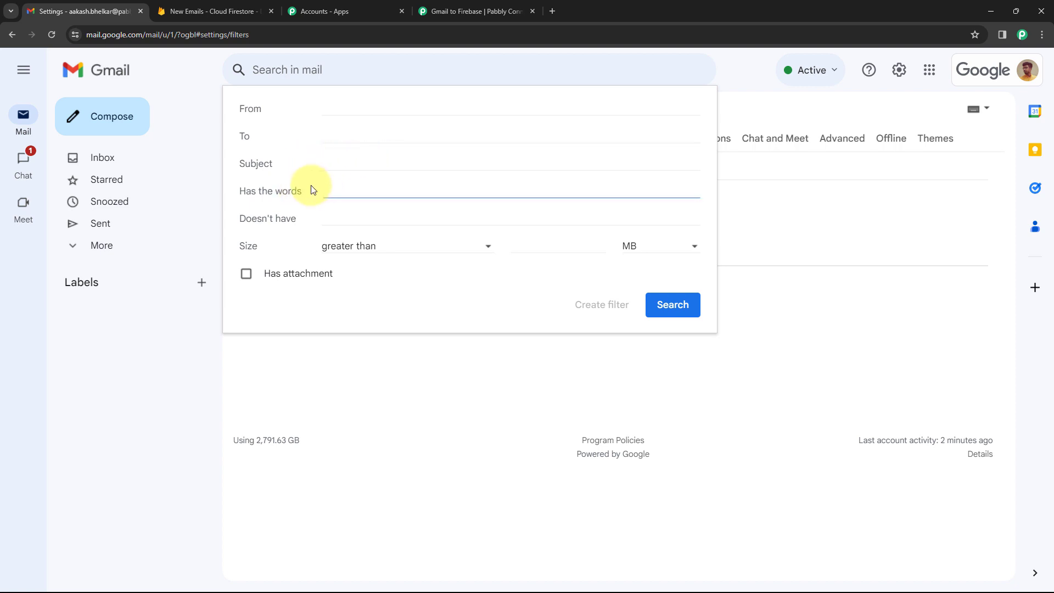
text(New Lead Generated)
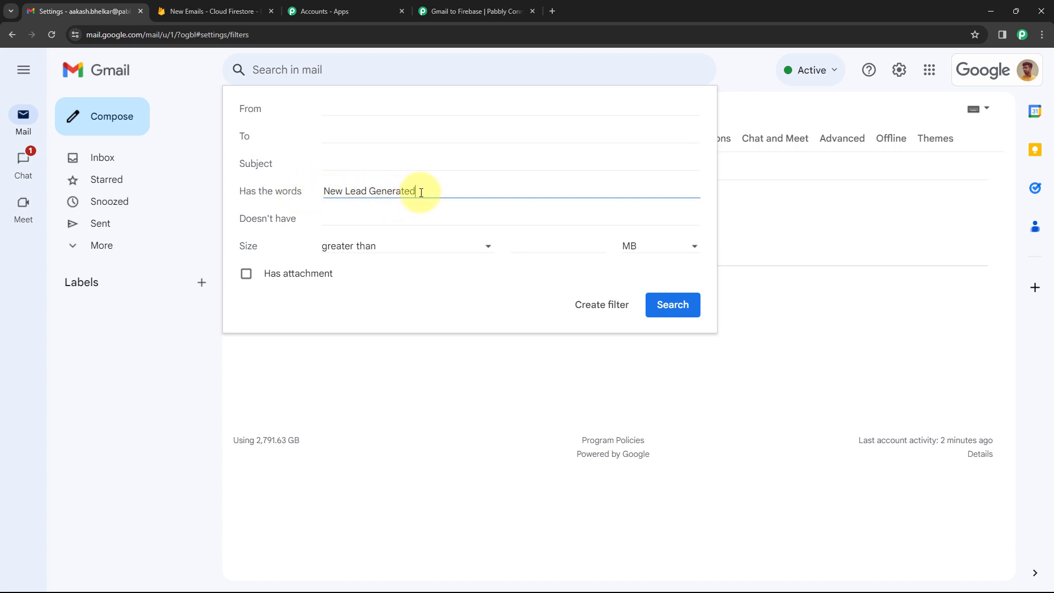
drag(419, 192, 324, 190)
click(317, 194)
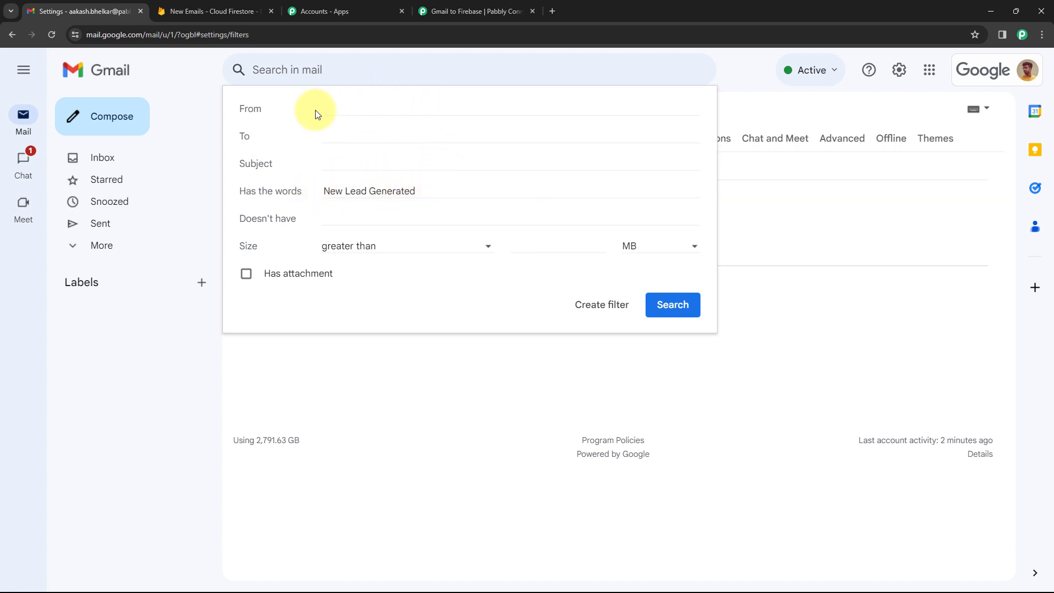
click(467, 7)
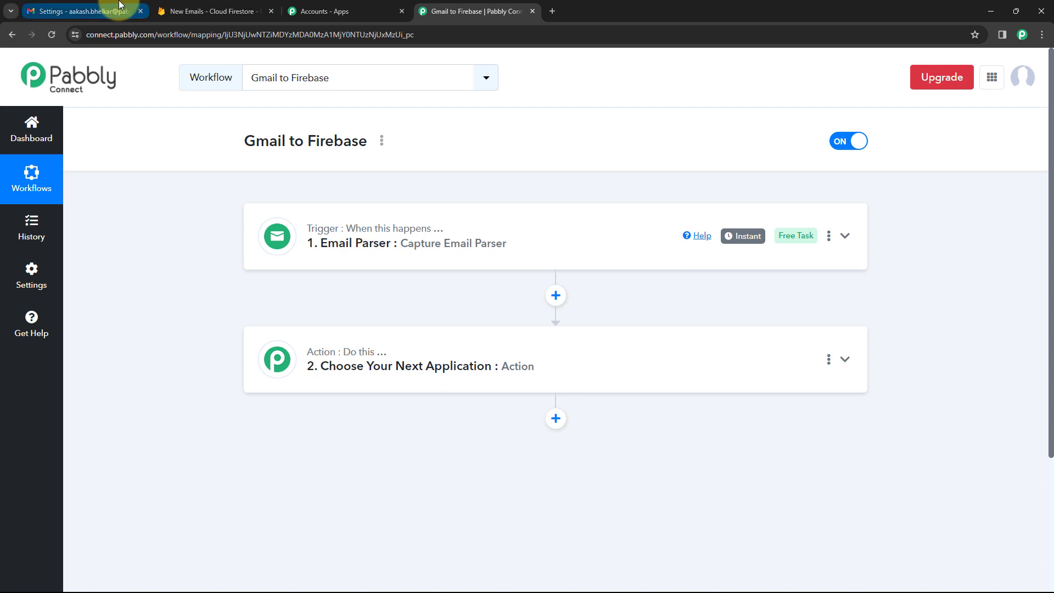
click(109, 9)
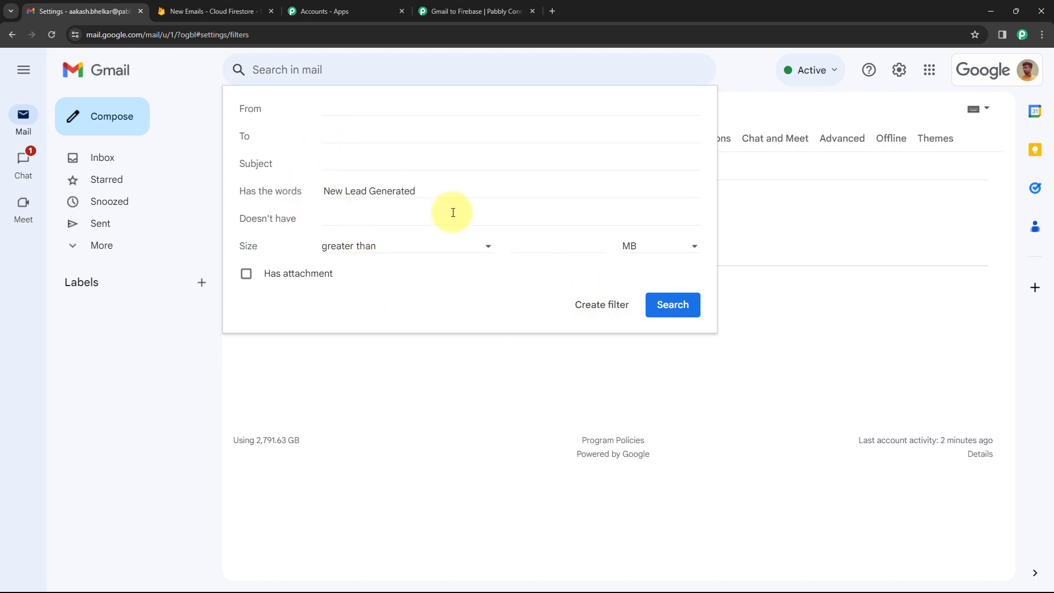
click(602, 305)
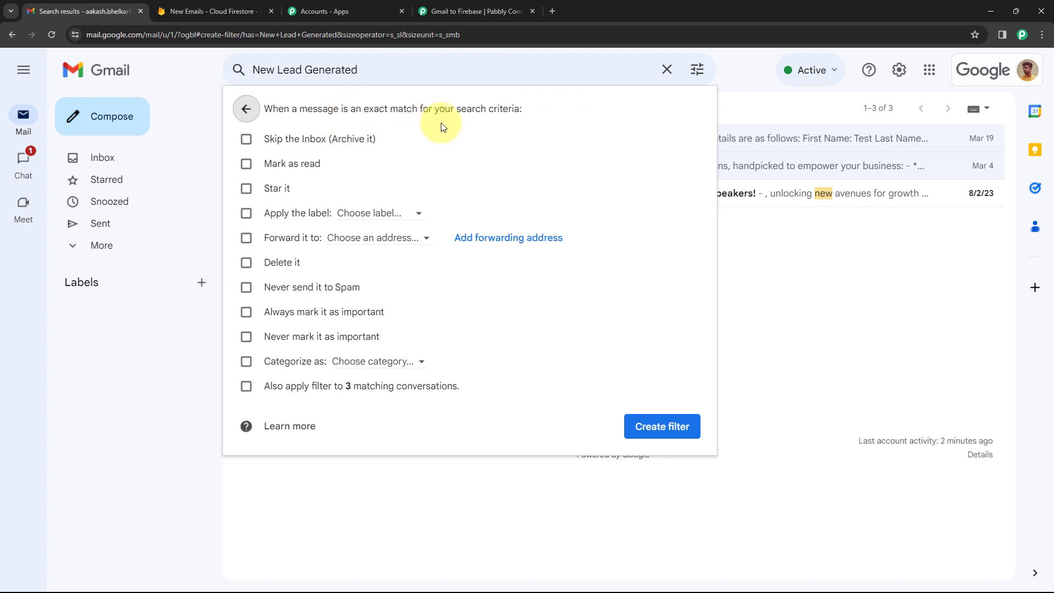
Make the filter forward matching mail to the Pabbly parser address, create it and confirm identity verification.
click(245, 239)
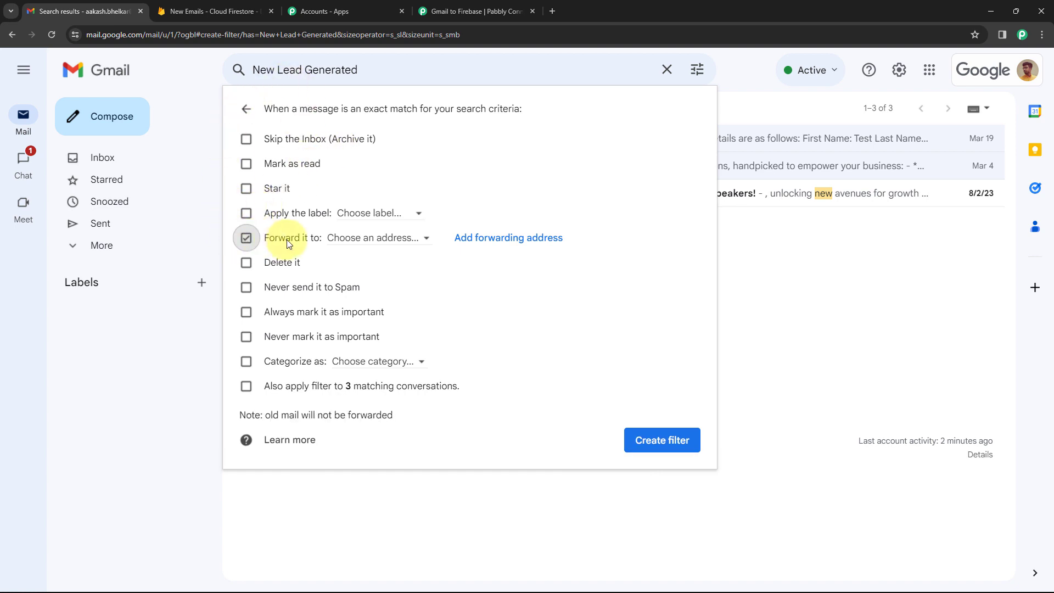
click(421, 243)
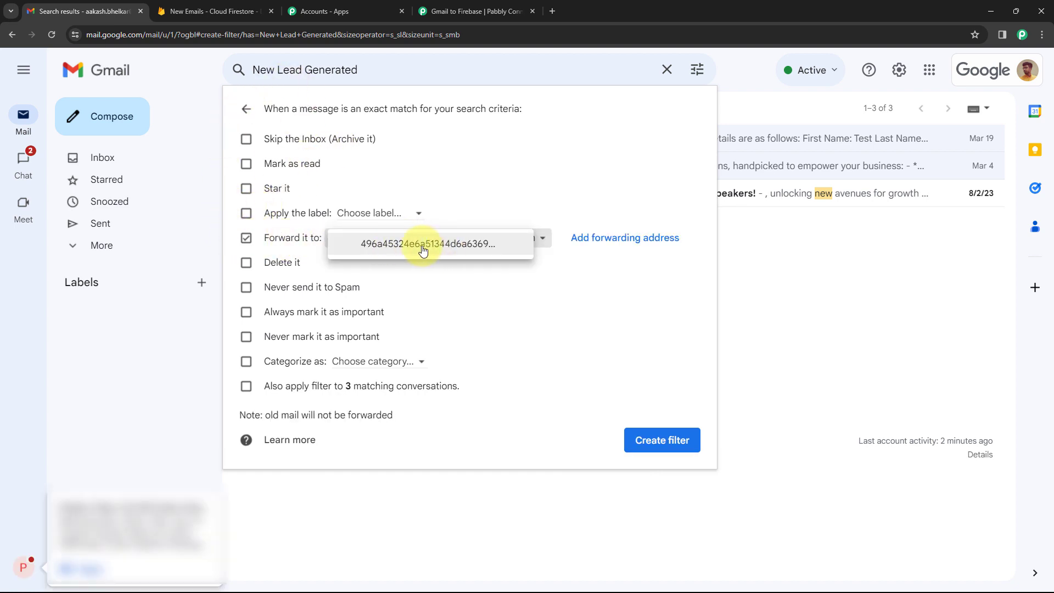
click(442, 248)
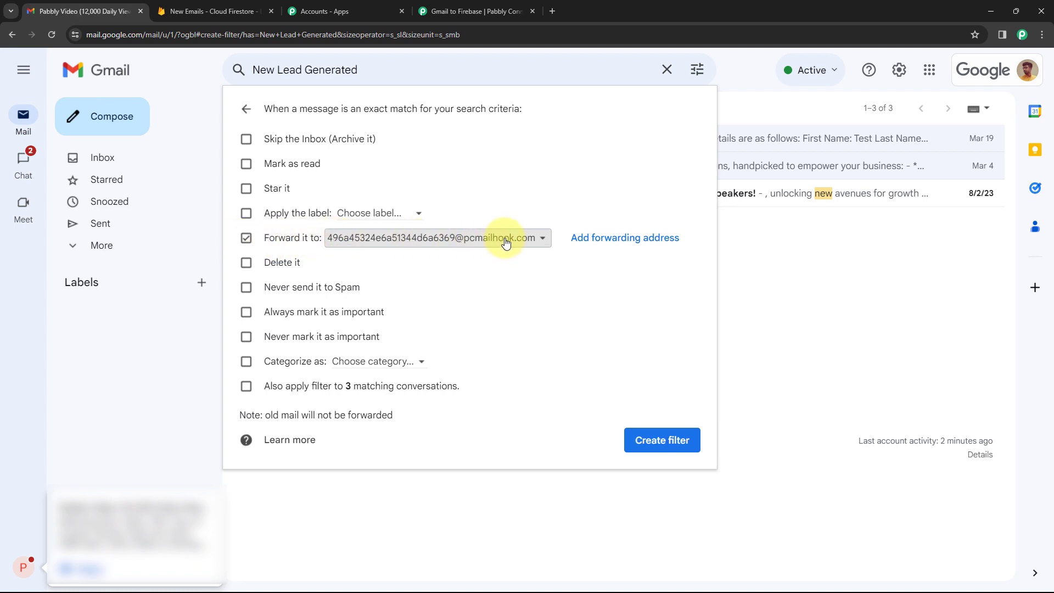
click(667, 440)
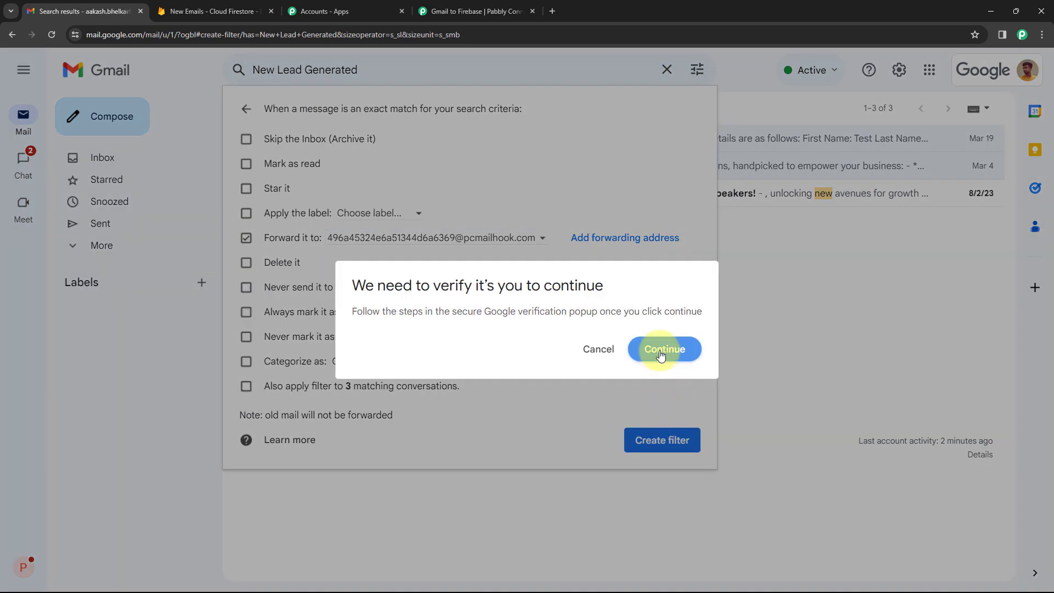
click(660, 351)
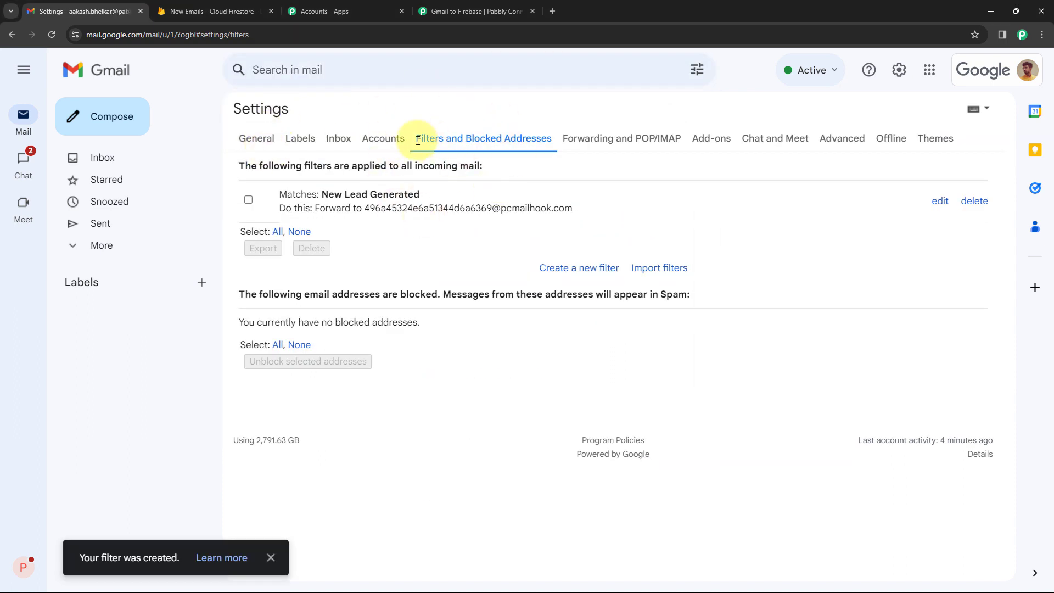
Check the saved New Lead Generated filter and its forwarding address in the filter list.
click(249, 199)
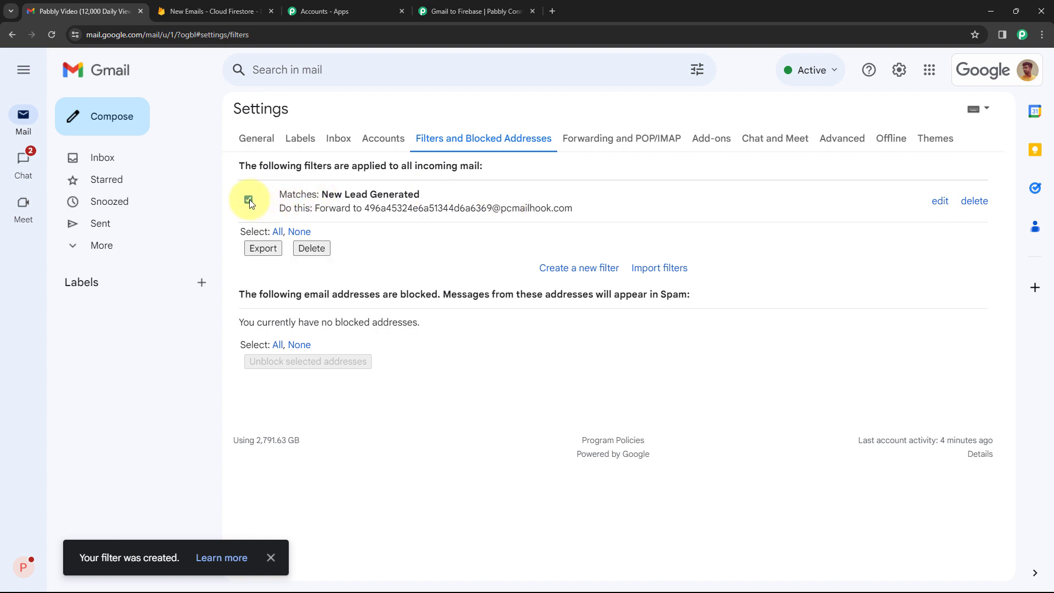
click(248, 200)
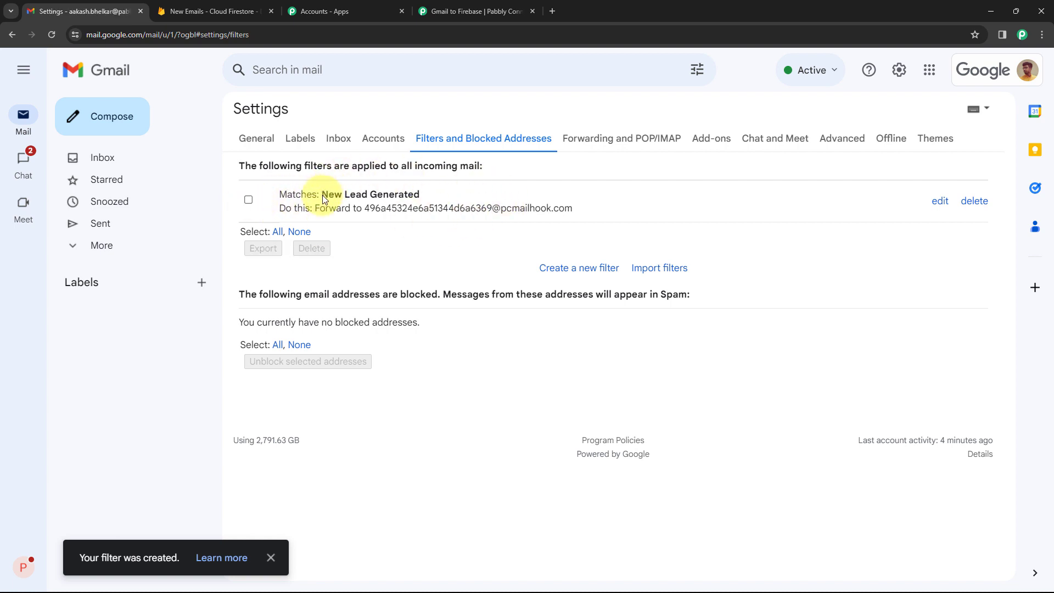
drag(322, 195, 427, 196)
click(426, 195)
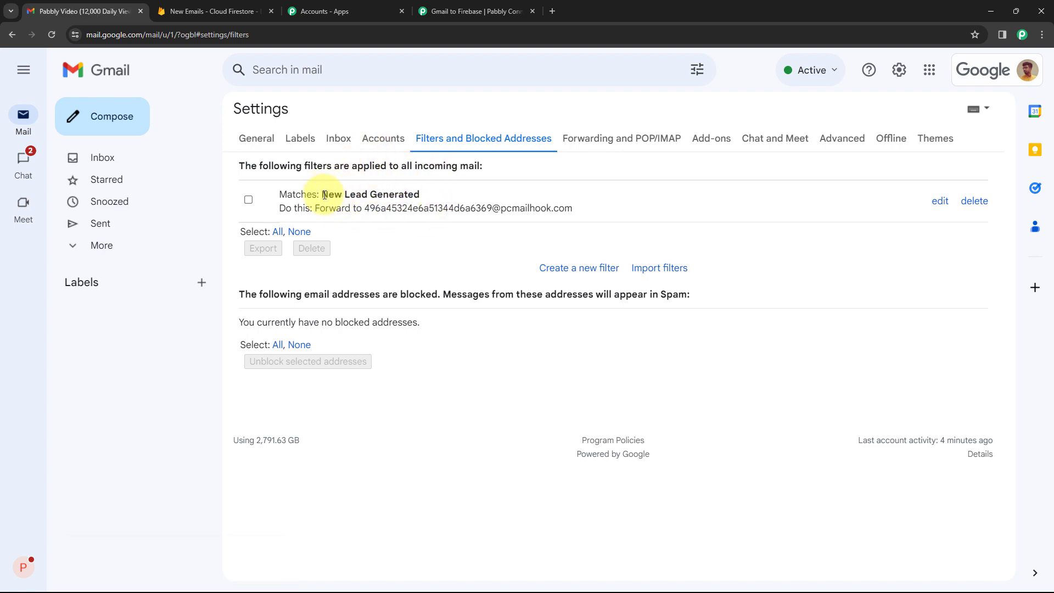
drag(324, 195, 421, 196)
drag(573, 208, 363, 209)
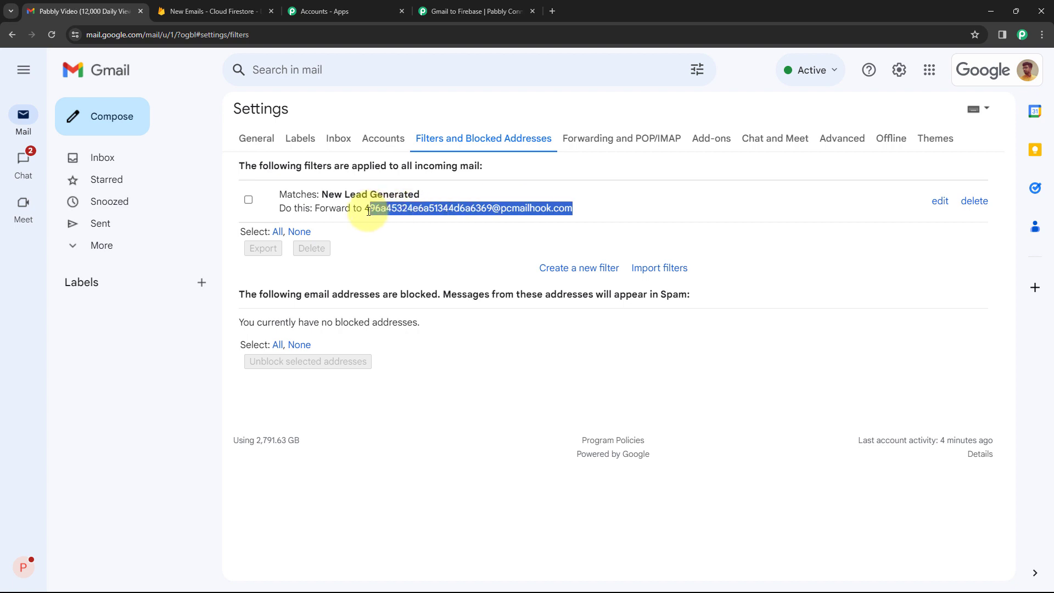
Re-capture the Email Parser trigger response in Gmail to Firebase, confirm with Yes, and return to Gmail.
click(451, 11)
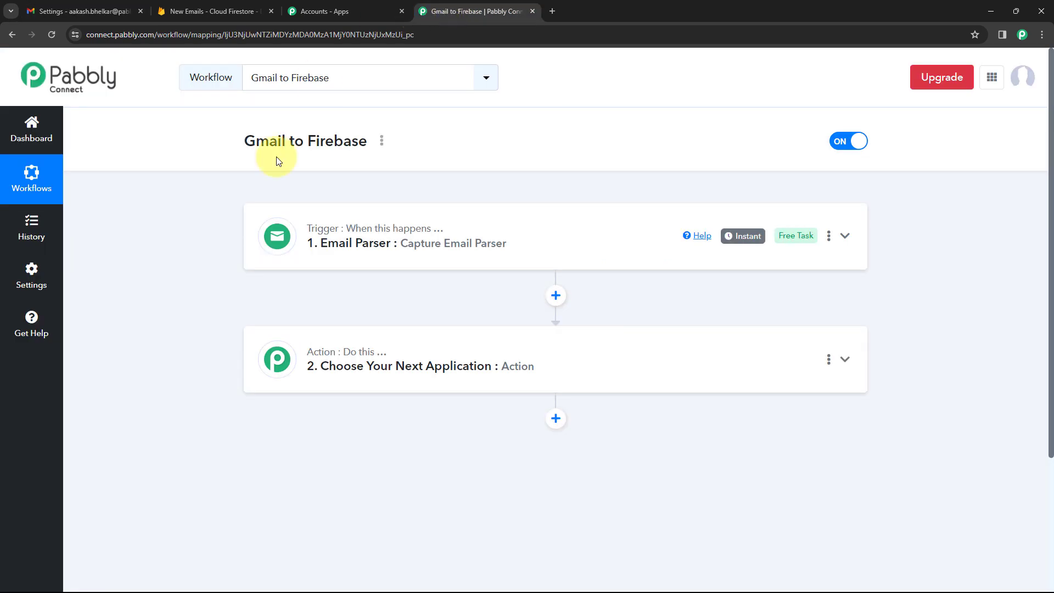
click(417, 242)
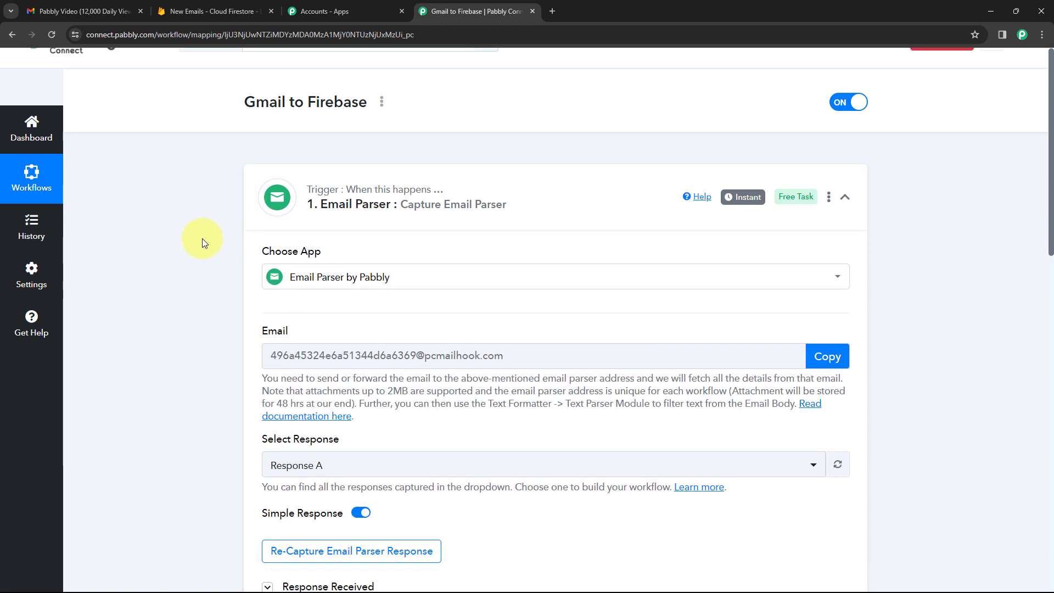
scroll(202, 238, down, 1)
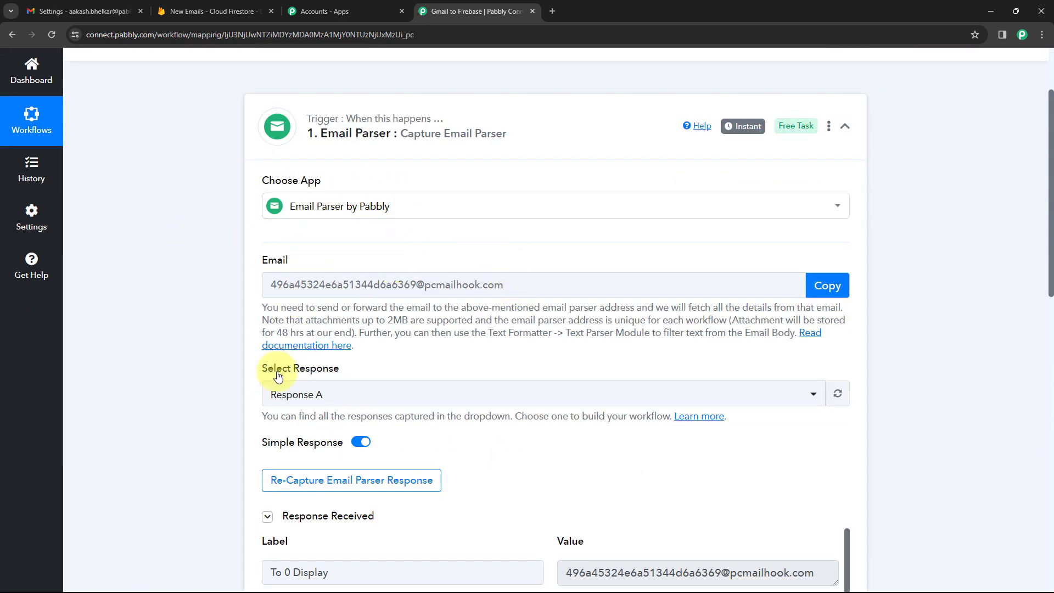
click(363, 481)
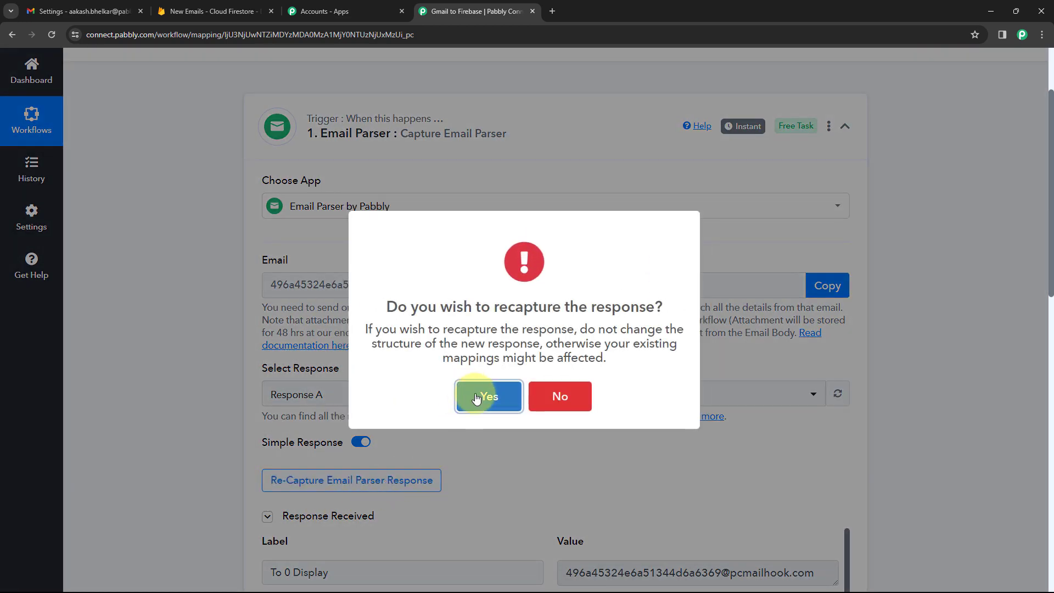
click(476, 397)
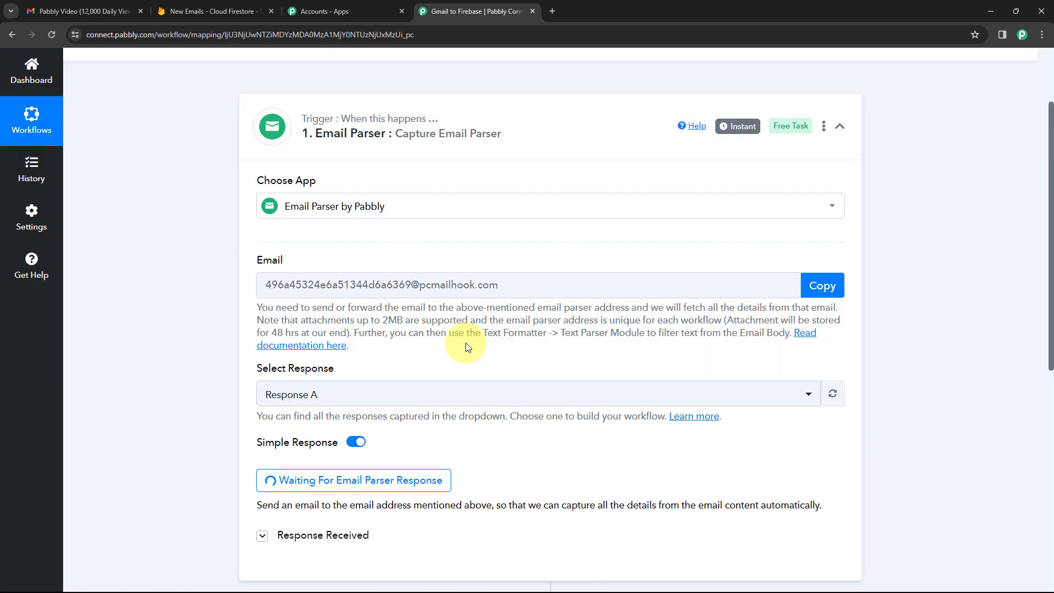
scroll(466, 341, down, 2)
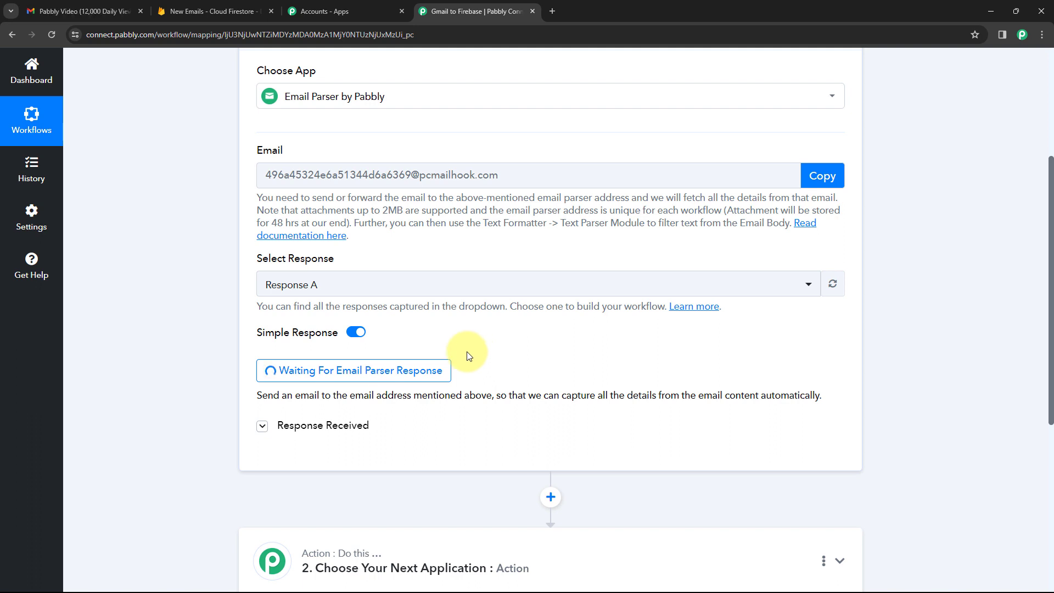
click(88, 11)
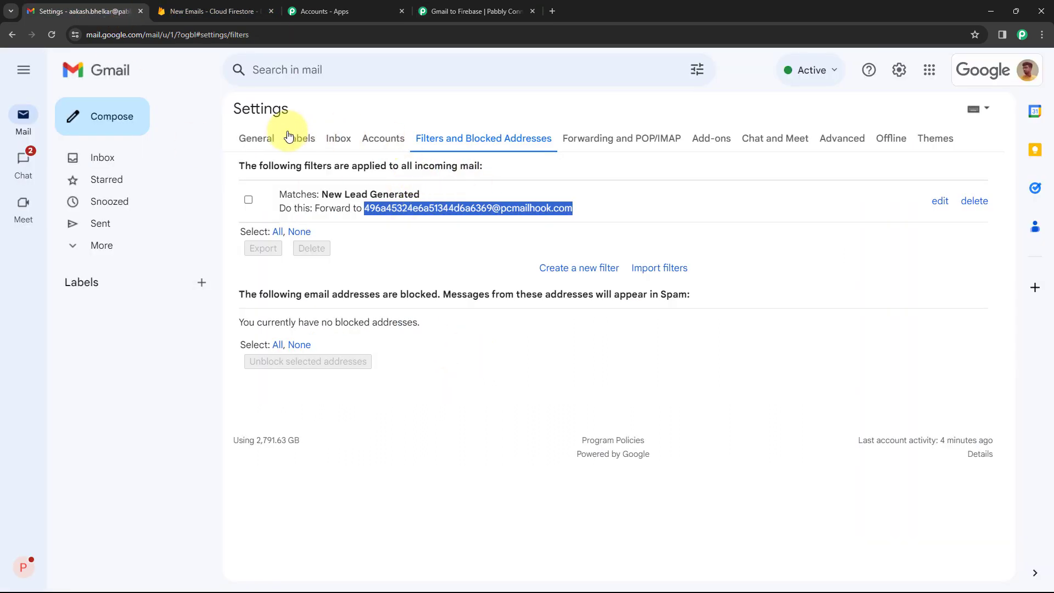
From the second Gmail account, start a new email addressed to the forwarding account.
click(268, 137)
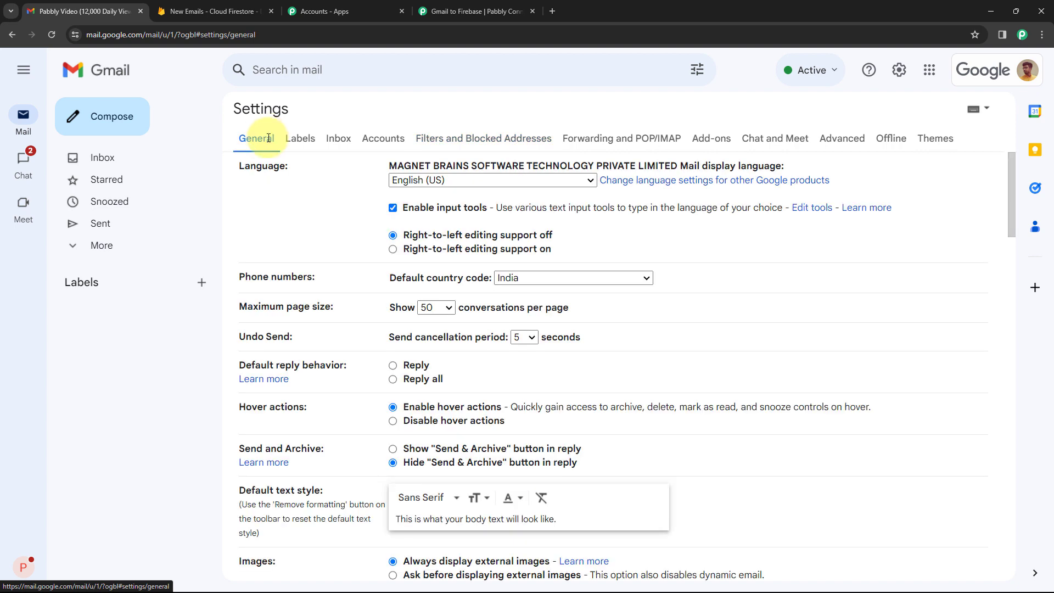
click(136, 157)
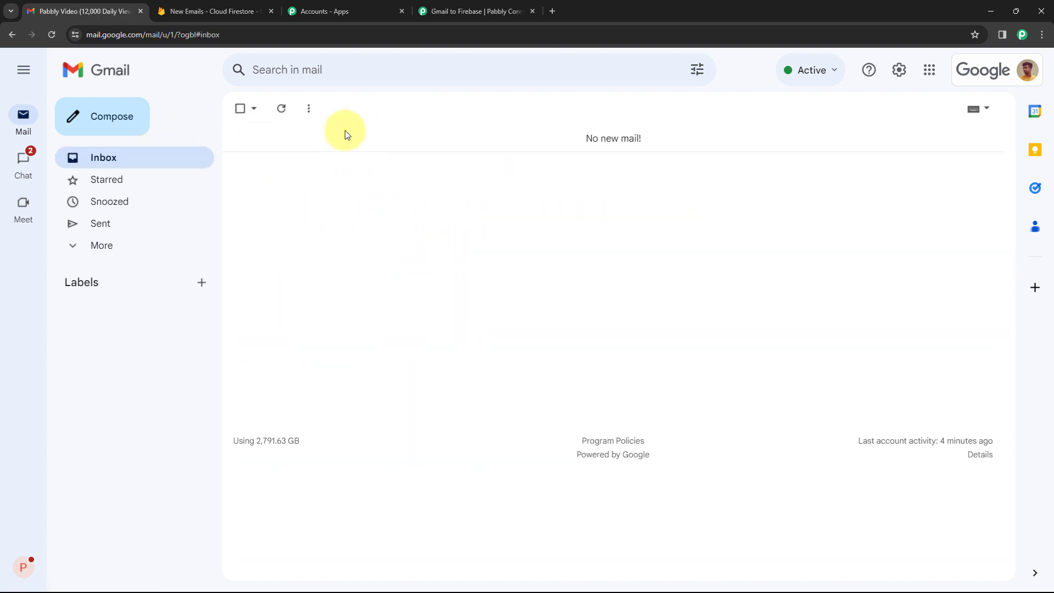
key(alt+Tab)
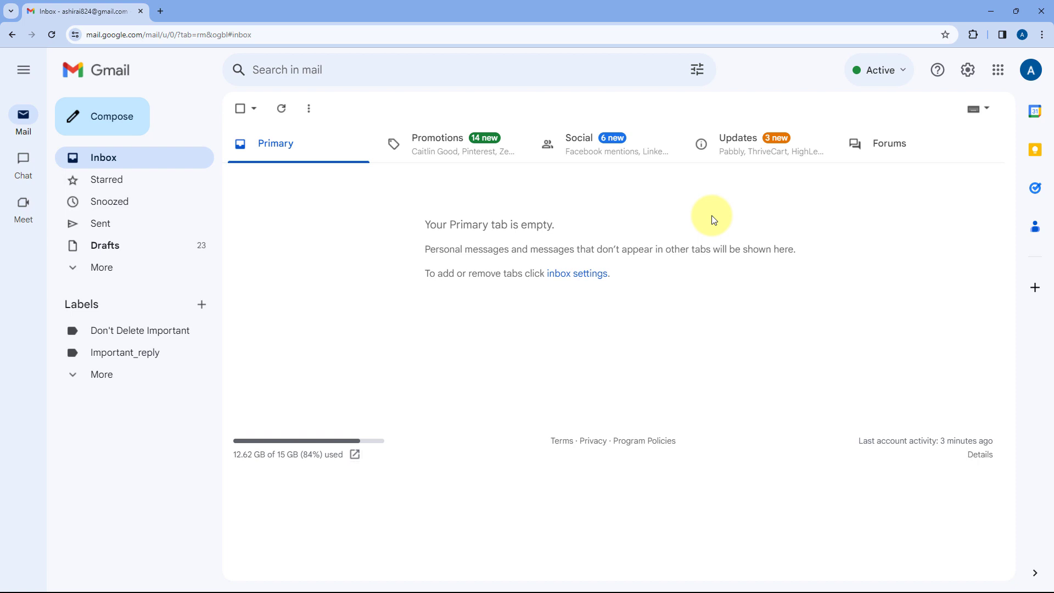
click(139, 117)
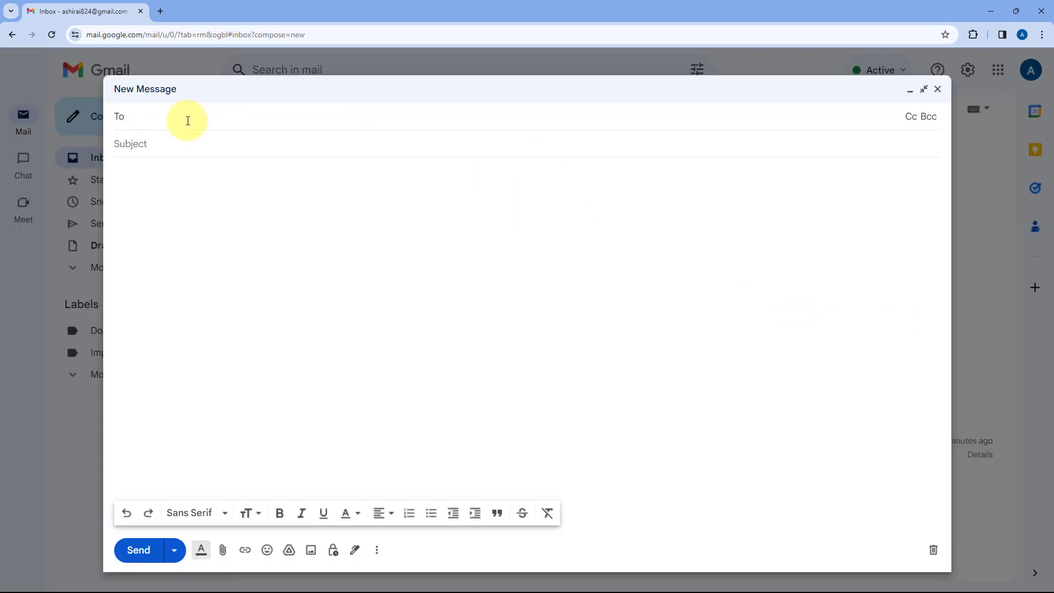
text(aa)
key(Return)
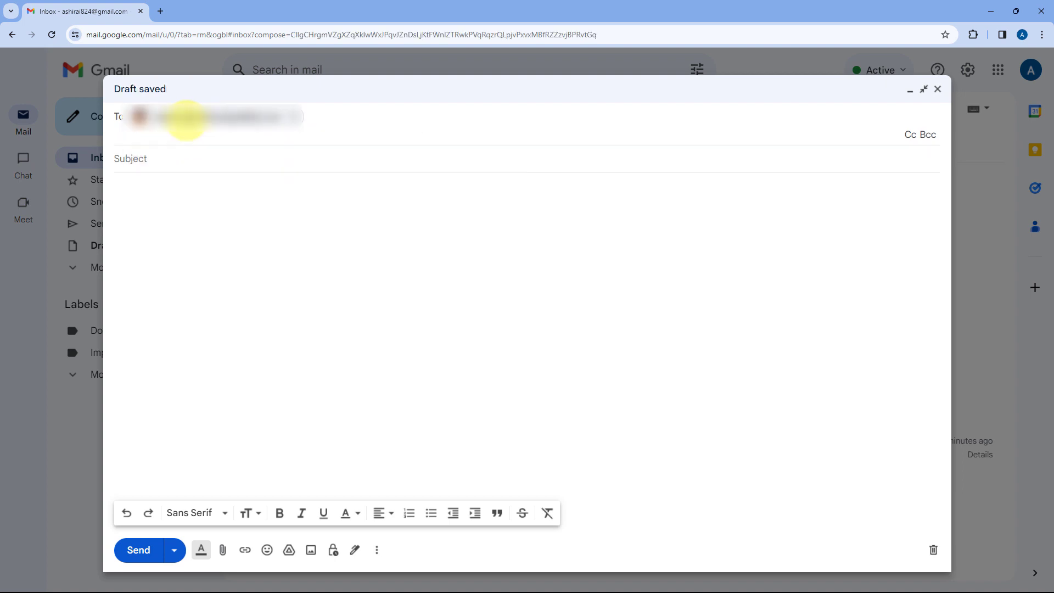
click(179, 156)
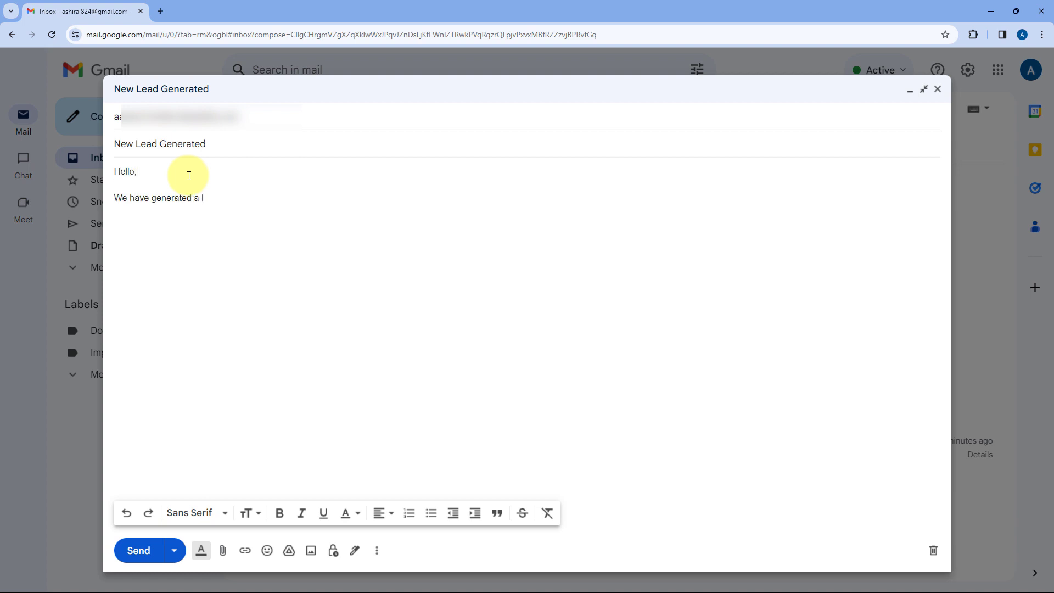
Write 'A new lead is generated just now' plus the sample lead's name, email and mobile number, then send.
text(, and the details are as follows:  )
text(Name)
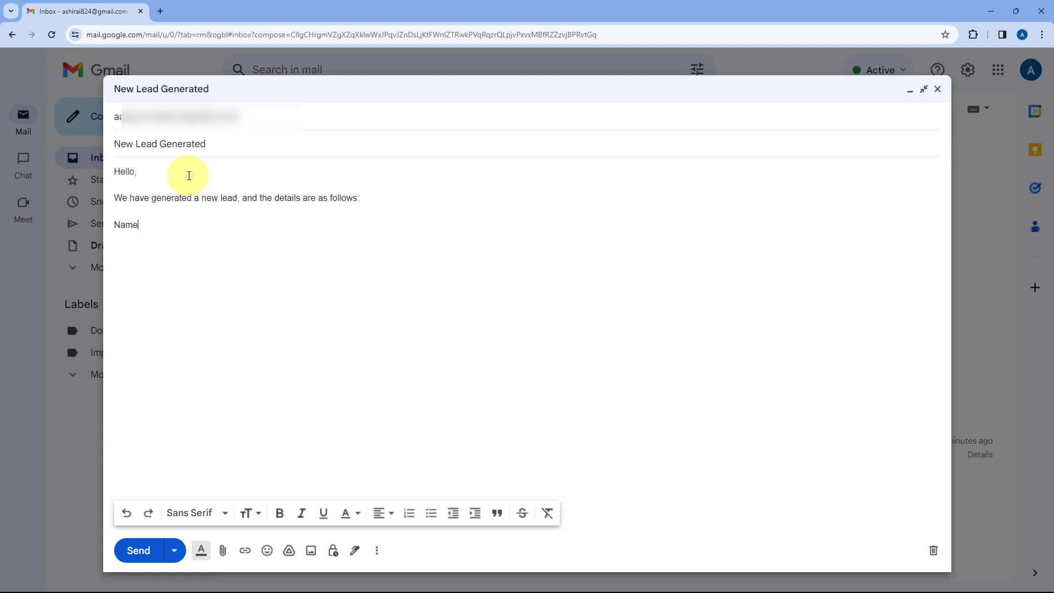
text(: Test User Email: test@pabblytuts.com)
key(Return)
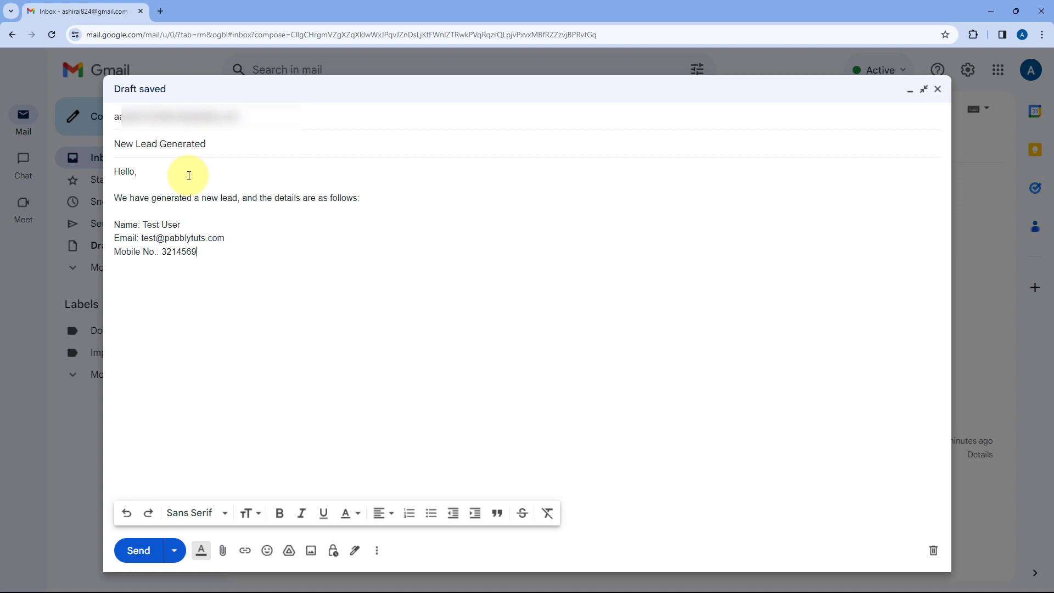
key(Return)
text(Company Name: Demo Org)
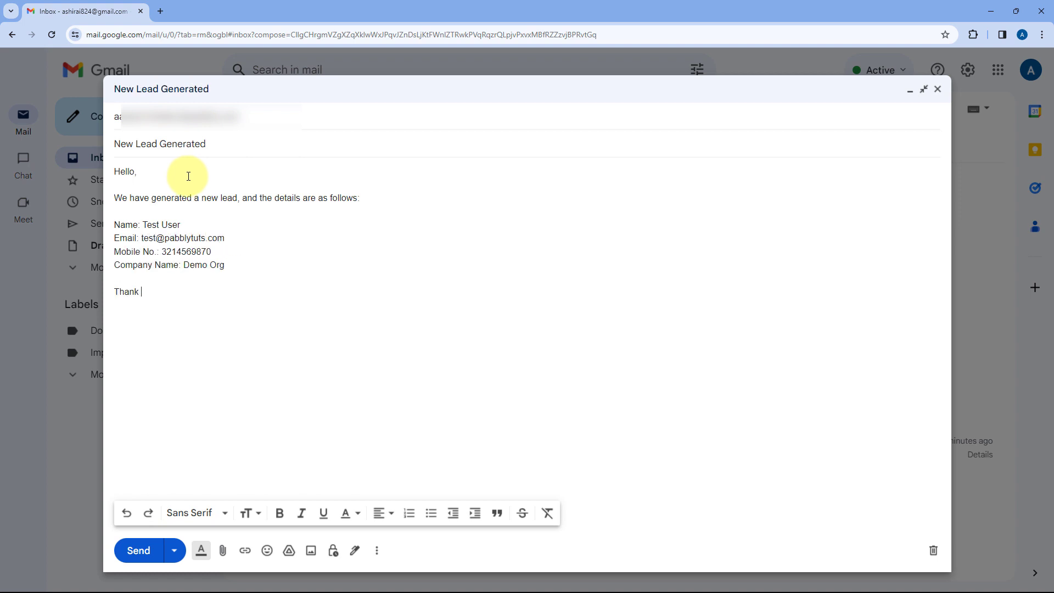
drag(114, 197, 235, 198)
text(A new lead is generated just now)
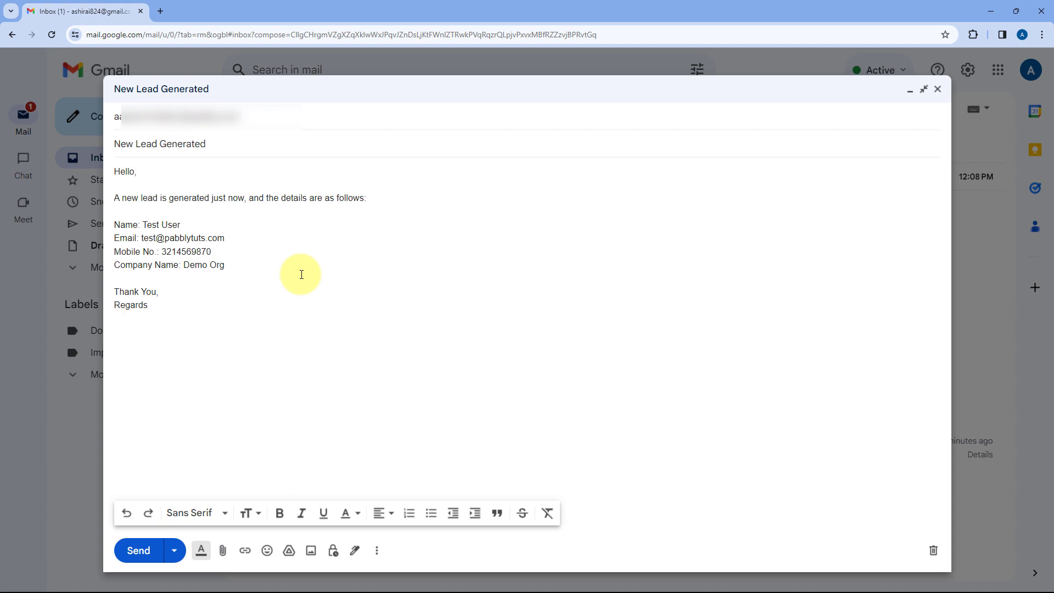
click(147, 551)
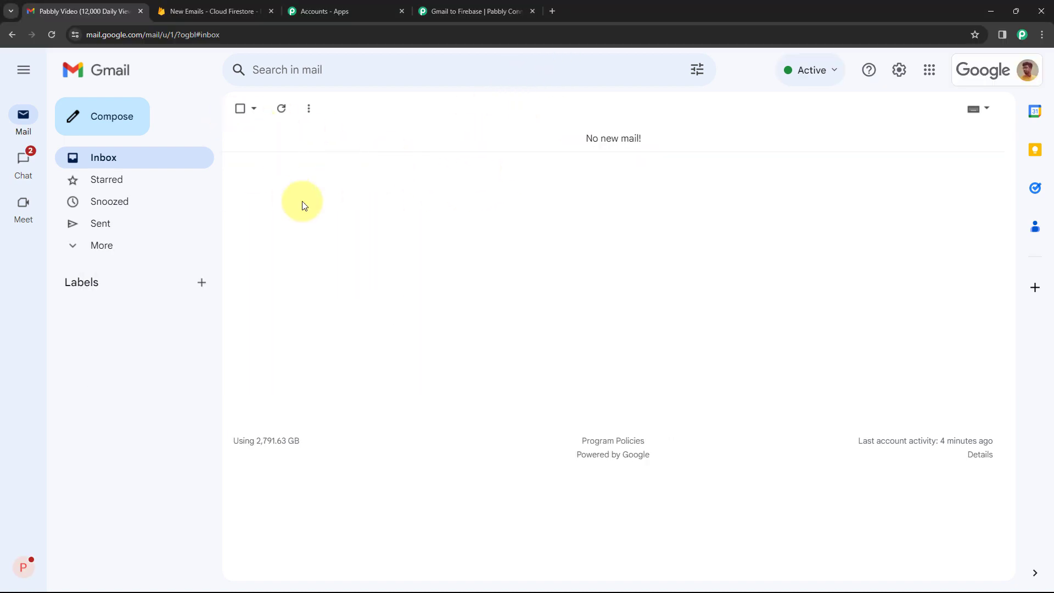
Refresh the inbox and open the New Lead Generated email to review its lead details.
click(282, 108)
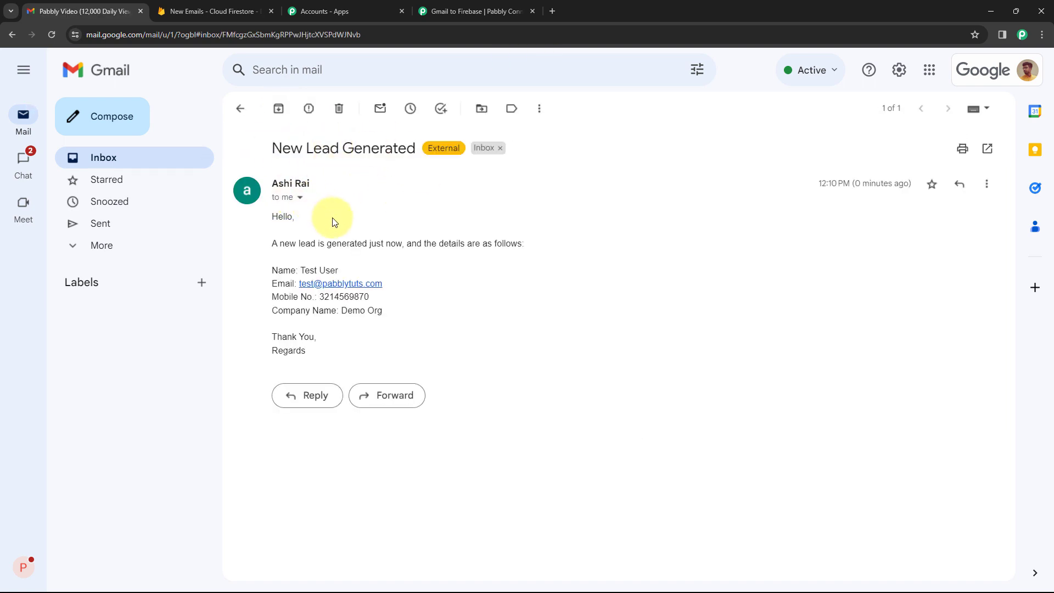
drag(271, 215, 430, 320)
click(431, 320)
drag(280, 243, 367, 244)
click(373, 245)
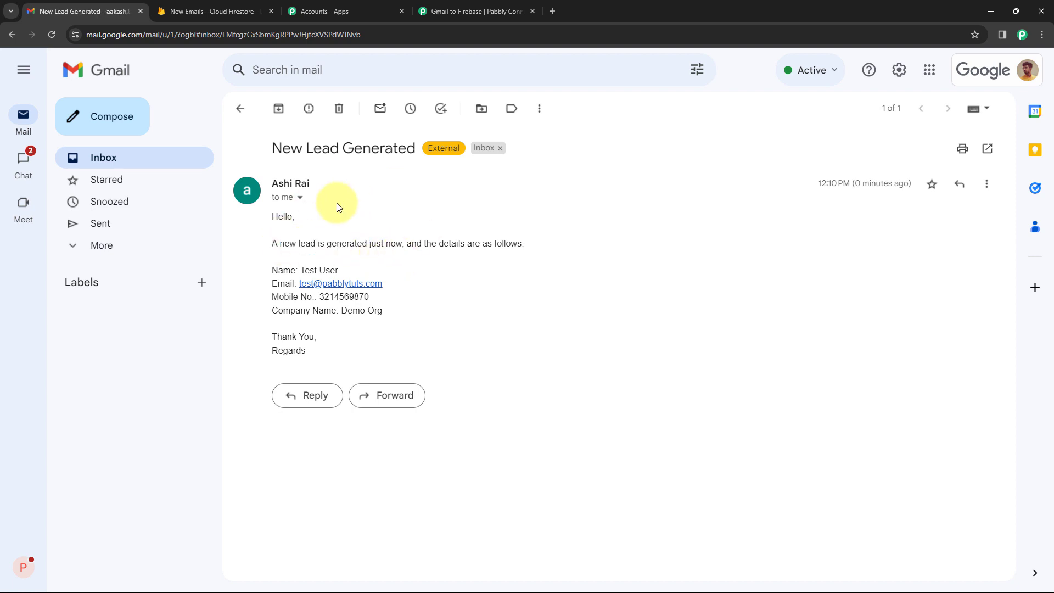
Inspect the captured recipient, sender name, sender address and 'New Lead Generated' subject in Response B.
click(471, 5)
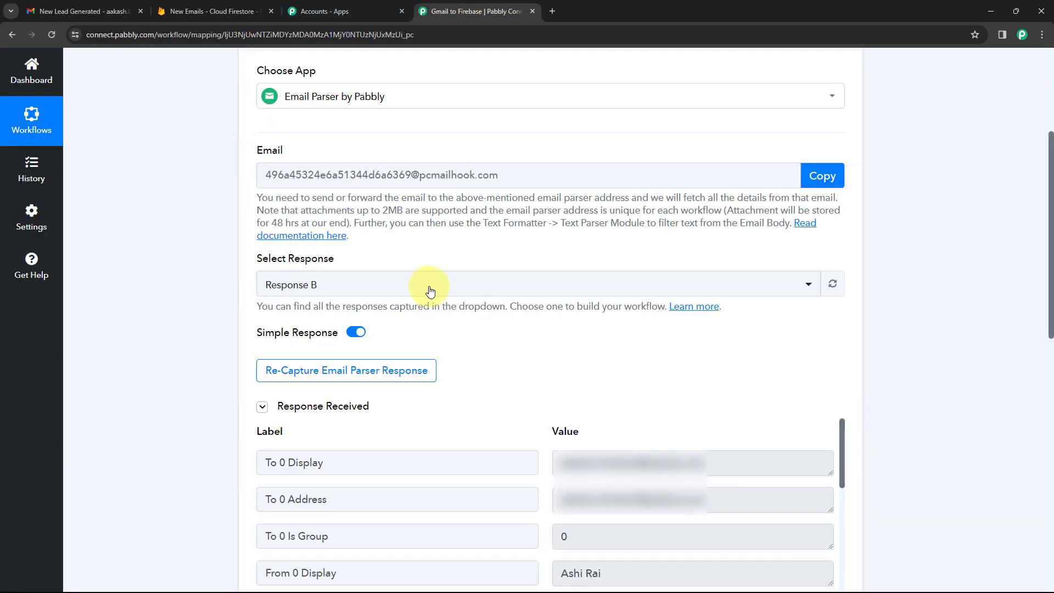
scroll(533, 347, down, 5)
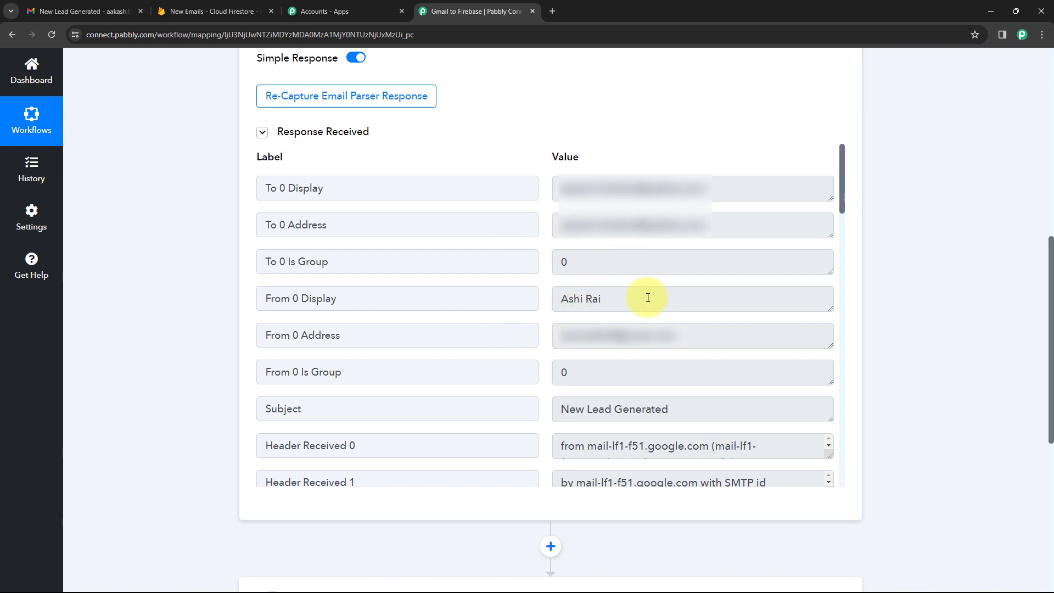
mouse_move(560, 189)
mouse_down()
mouse_move(717, 190)
mouse_move(556, 189)
mouse_up()
click(718, 189)
click(543, 190)
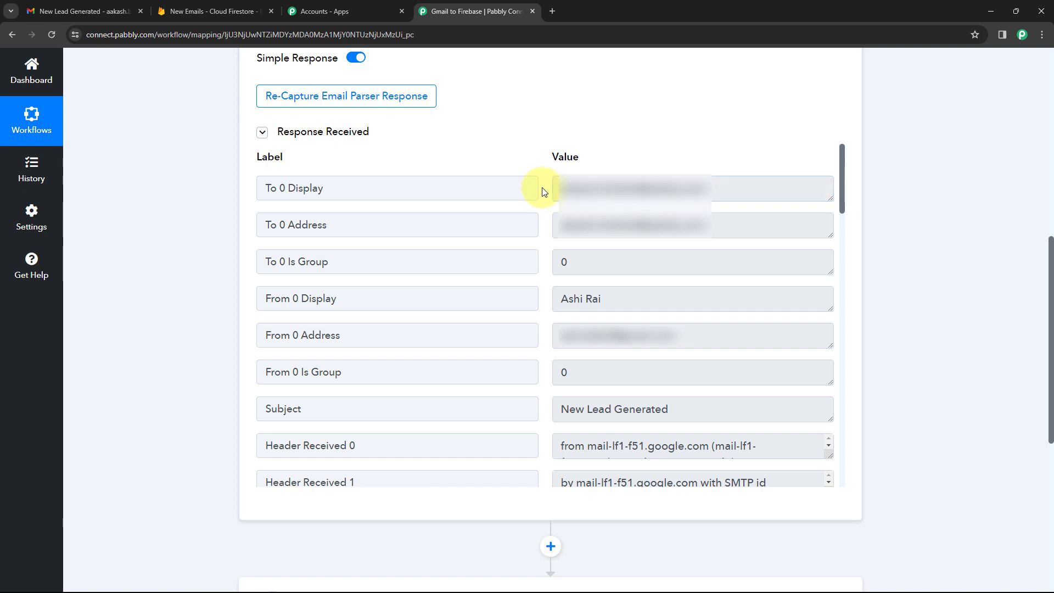
click(572, 299)
triple_click(572, 299)
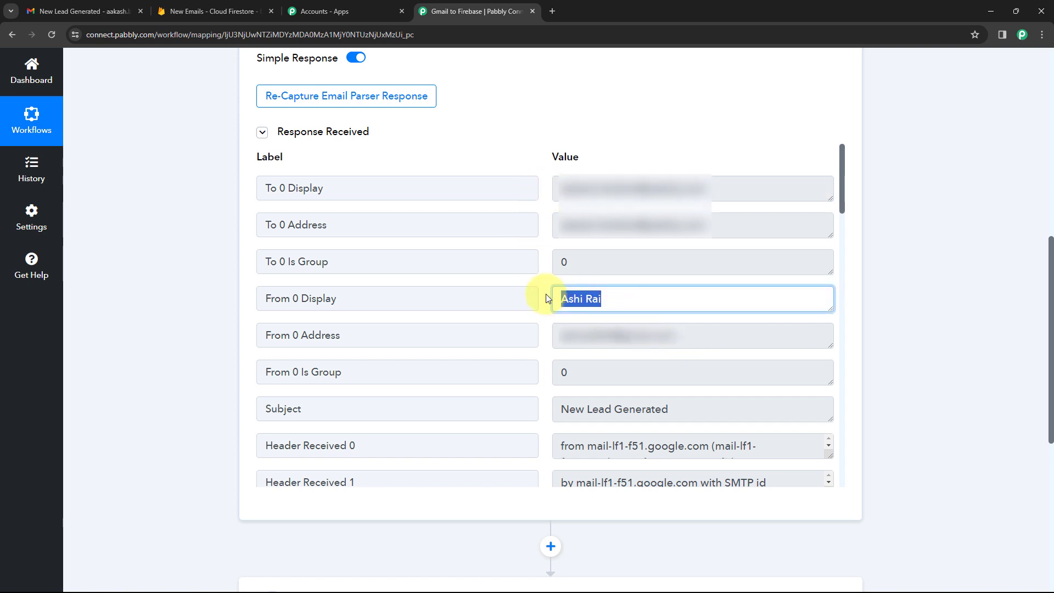
click(548, 298)
drag(682, 335, 545, 332)
click(541, 328)
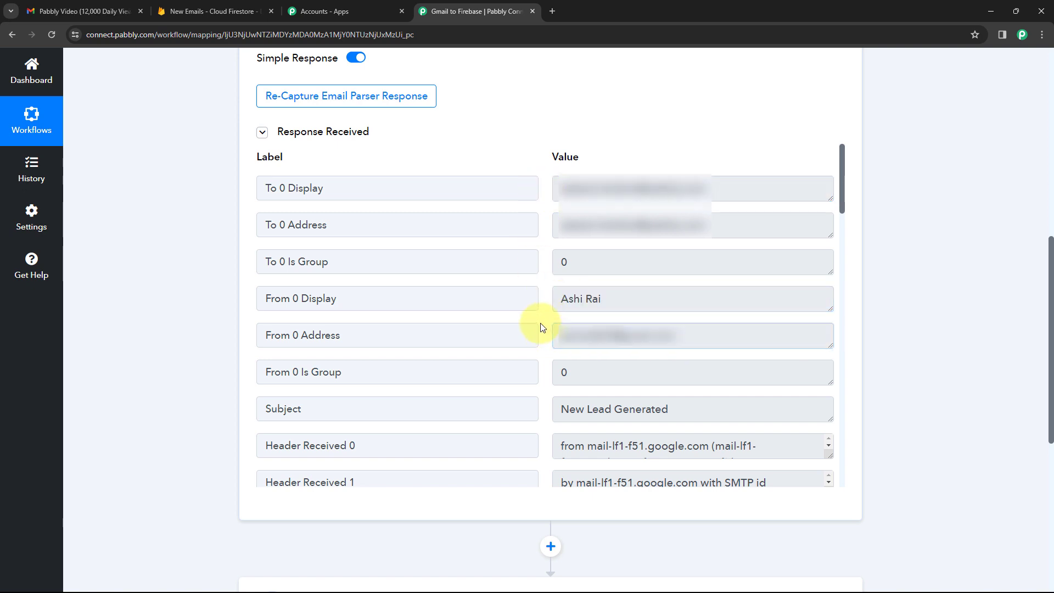
drag(682, 409, 512, 396)
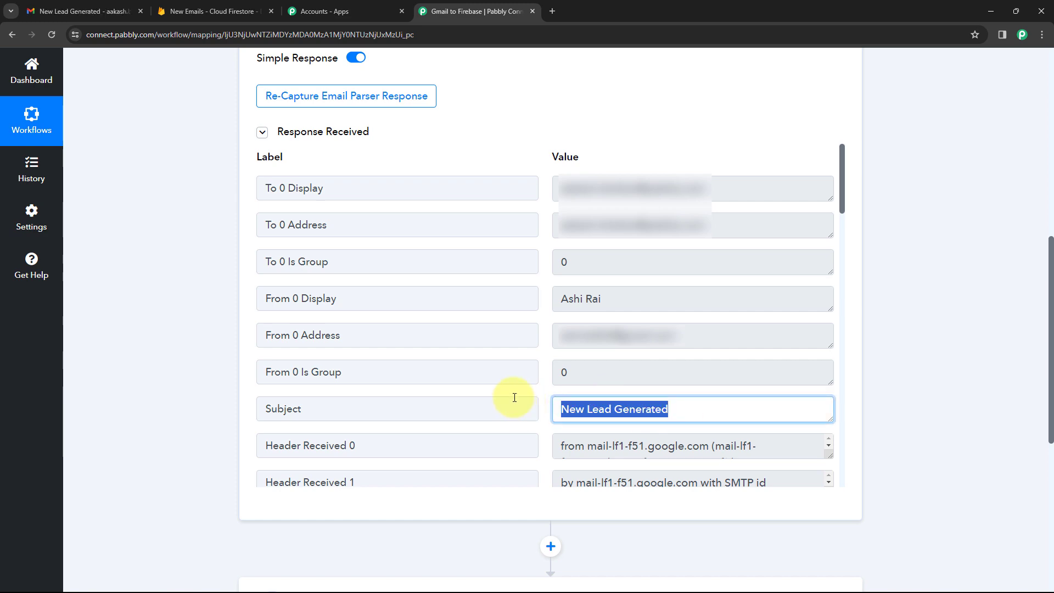
click(542, 346)
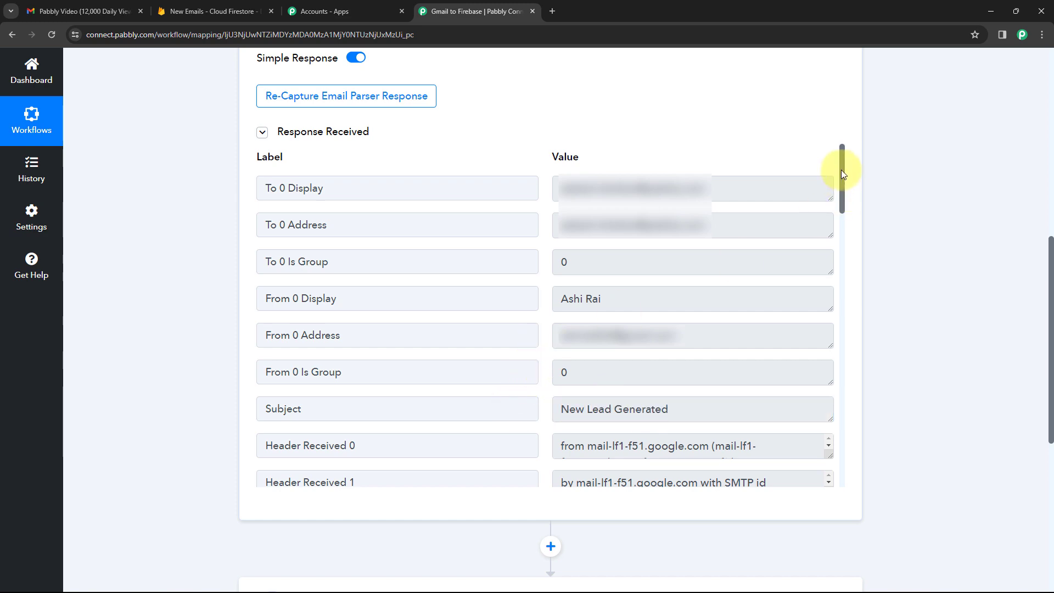
drag(840, 169, 851, 474)
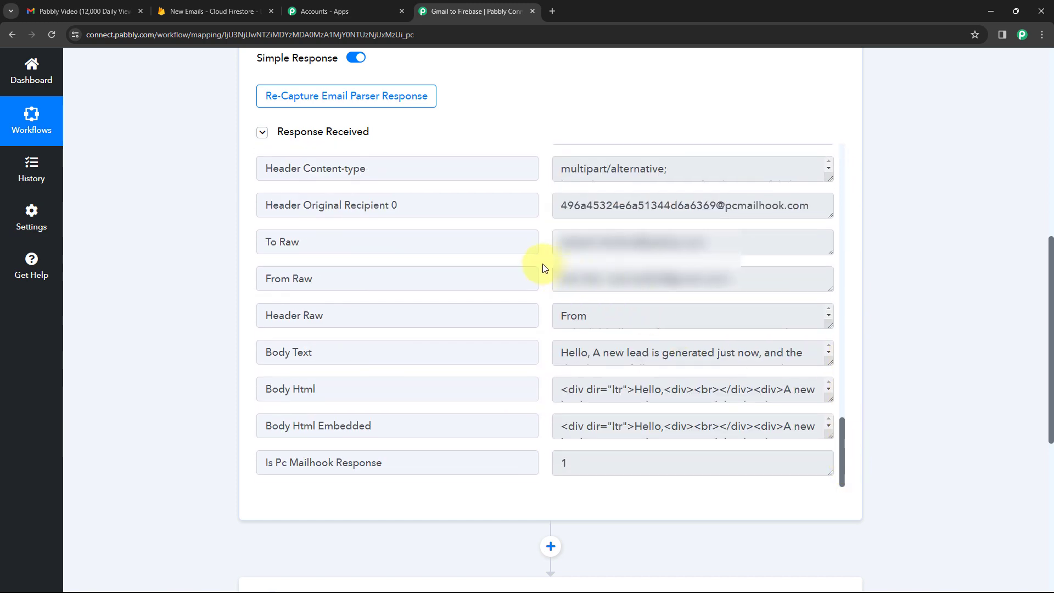
drag(825, 359, 827, 485)
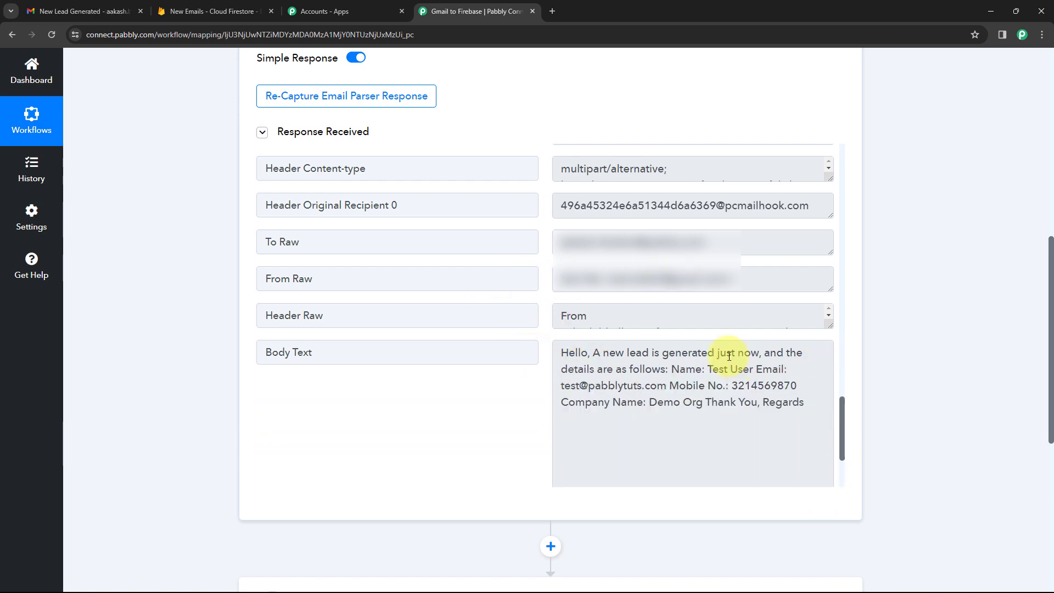
click(571, 353)
double_click(574, 354)
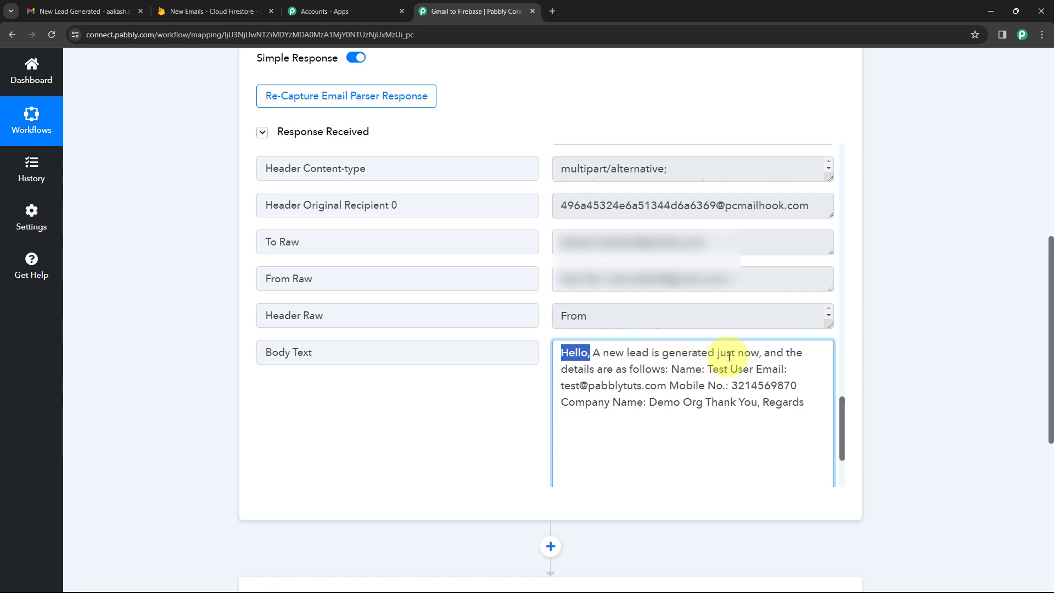
double_click(680, 369)
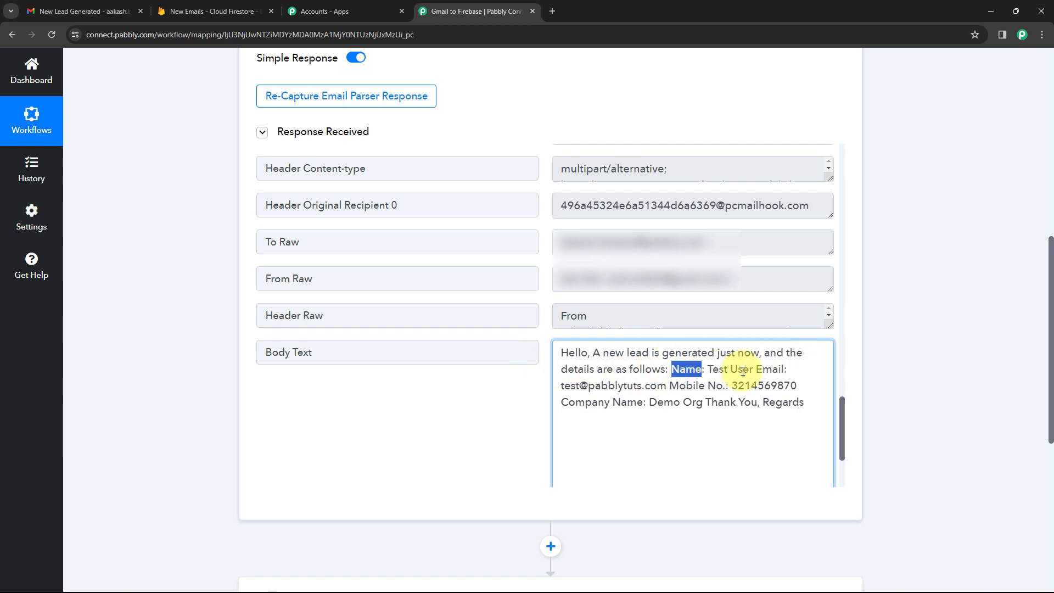
double_click(766, 369)
click(571, 385)
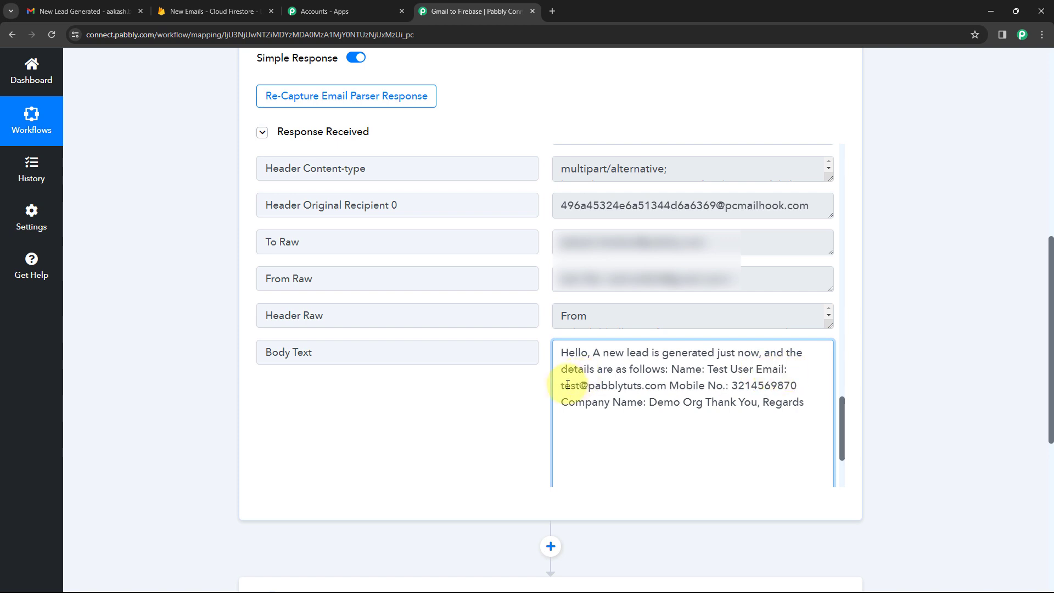
double_click(715, 386)
drag(560, 401, 649, 402)
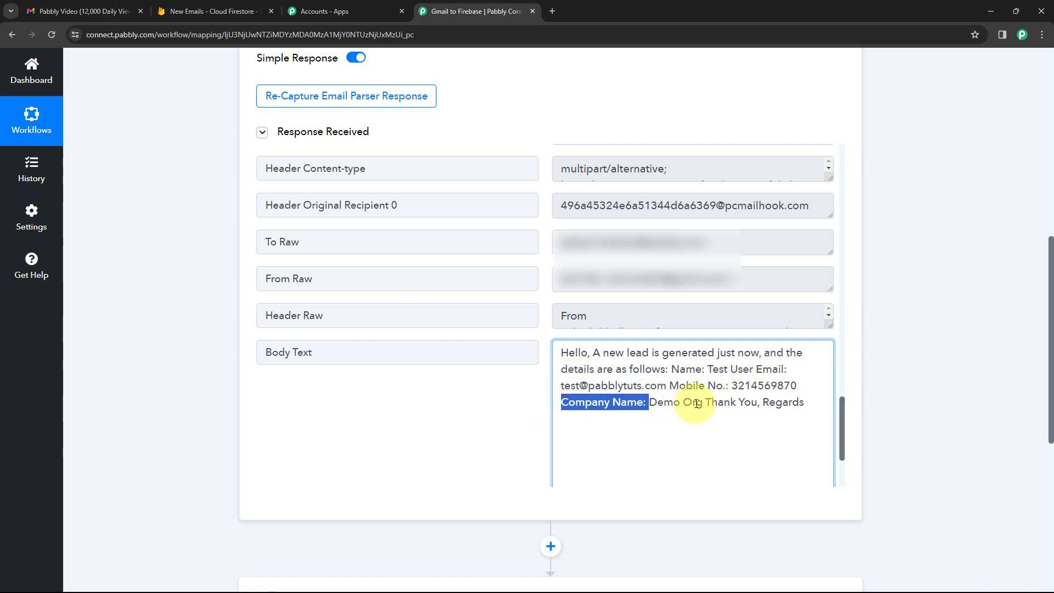
click(548, 298)
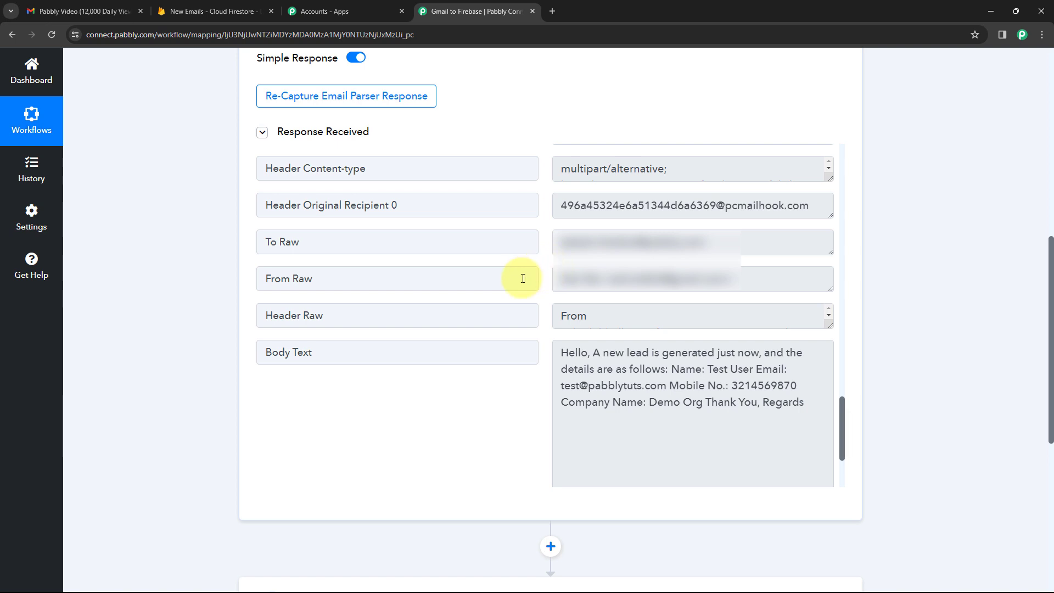
drag(562, 353, 780, 407)
click(722, 378)
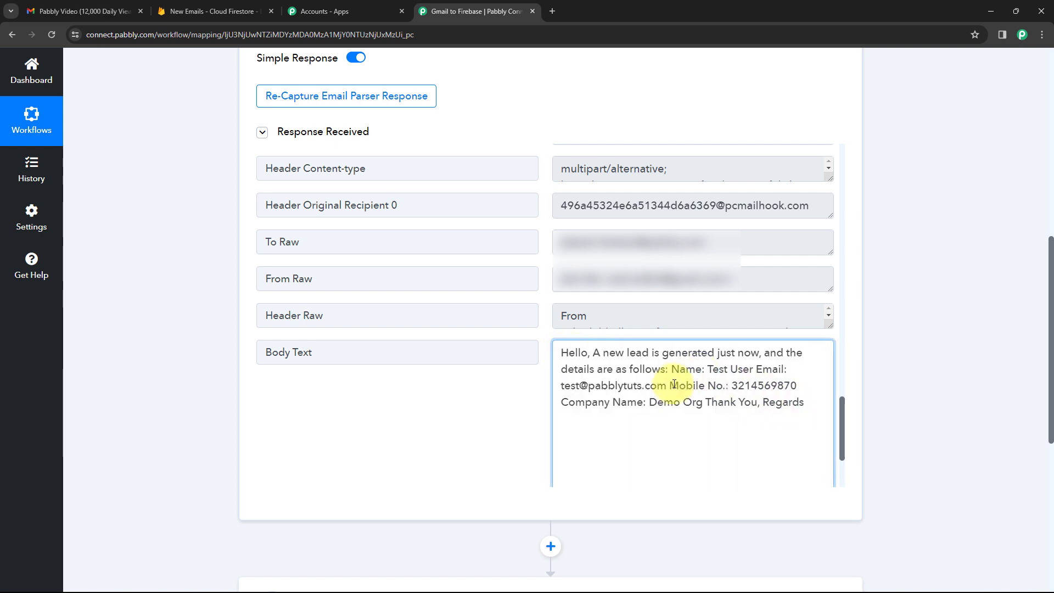
drag(671, 369, 761, 369)
drag(560, 385, 665, 385)
drag(730, 385, 813, 383)
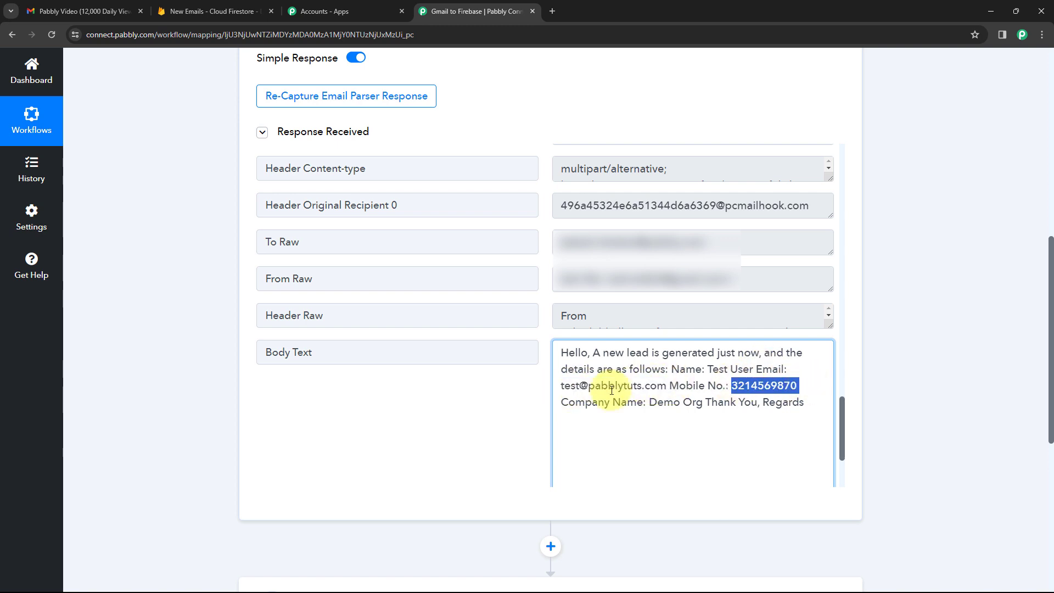
click(648, 402)
drag(649, 401, 704, 405)
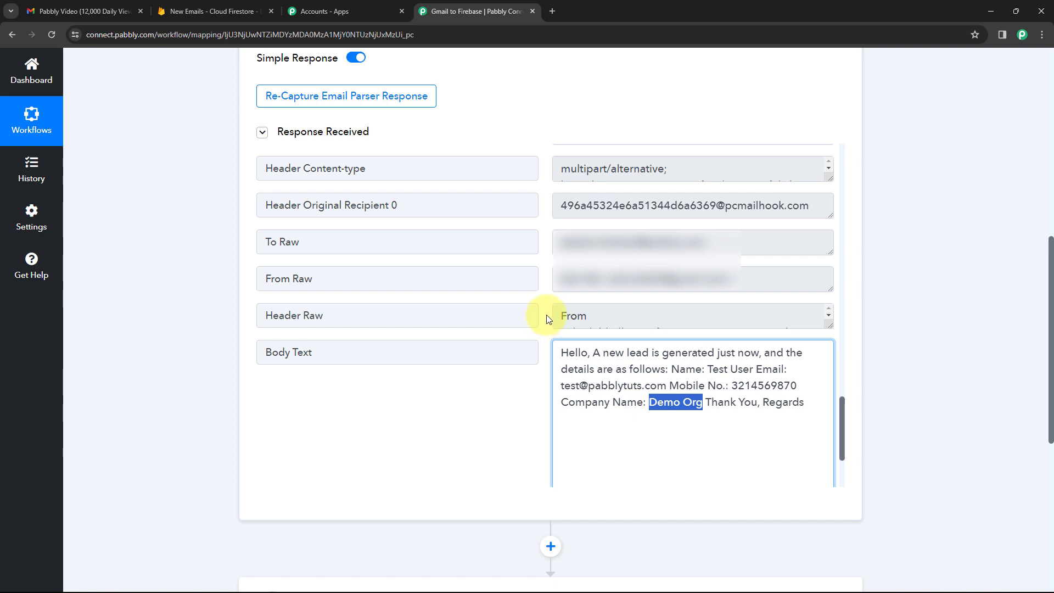
click(544, 319)
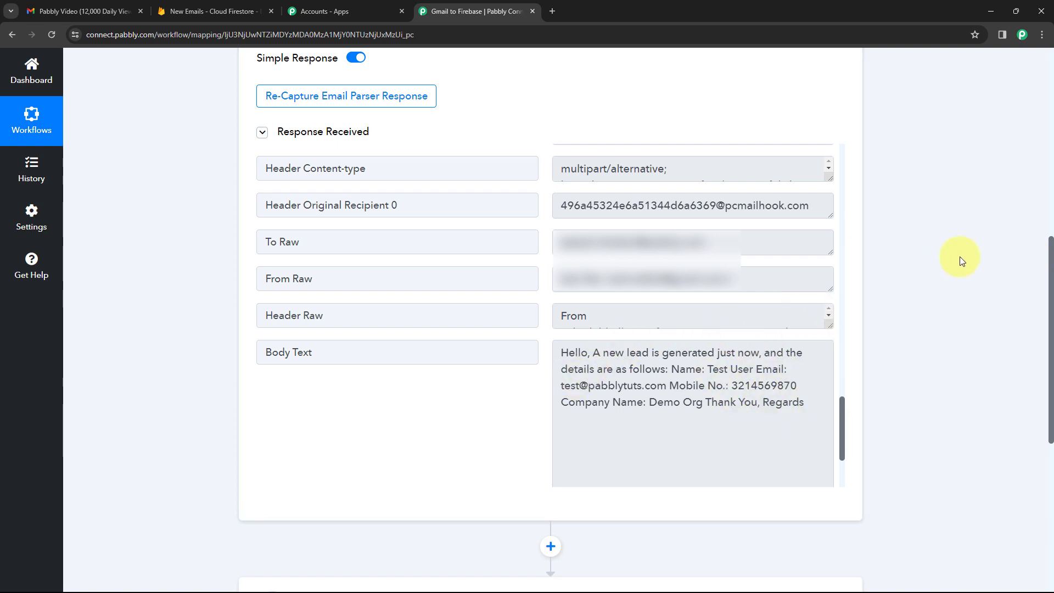
scroll(907, 278, down, 5)
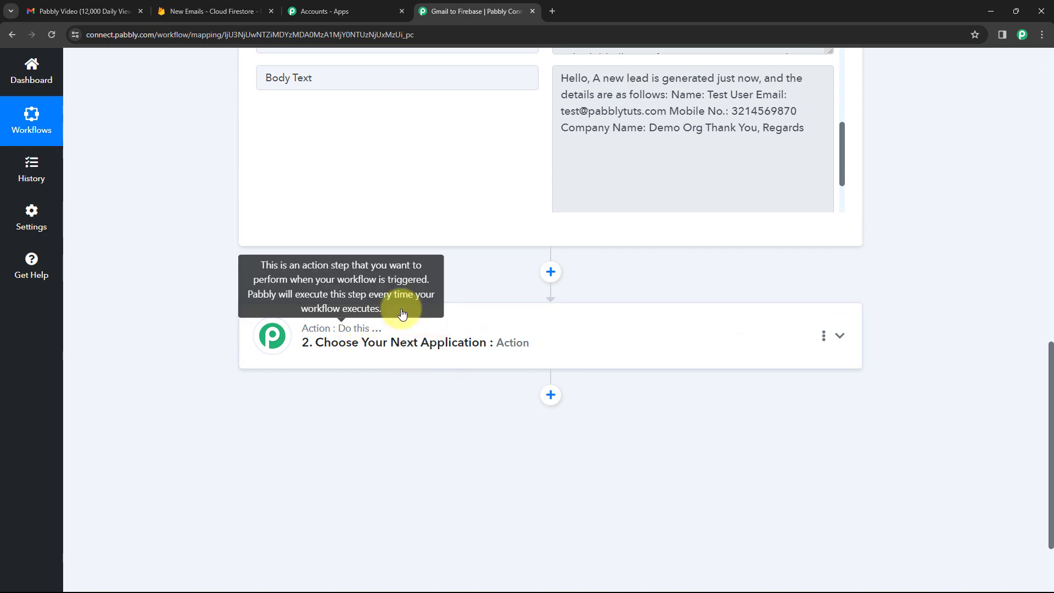
Add Text Formatter by Pabbly as the next action with the Text Parser event, and connect it.
click(473, 309)
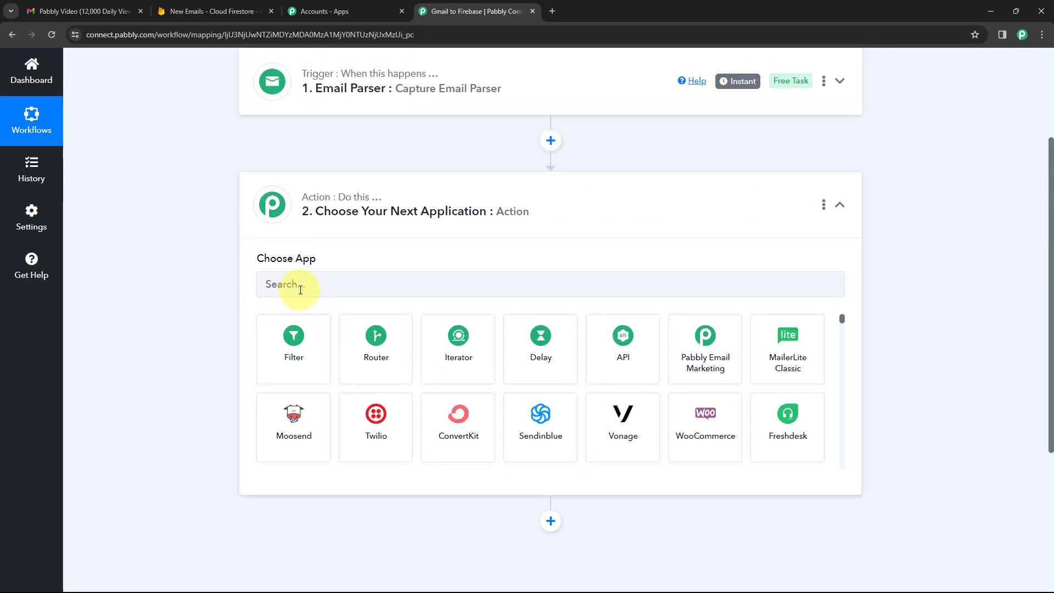
click(300, 290)
text(Text)
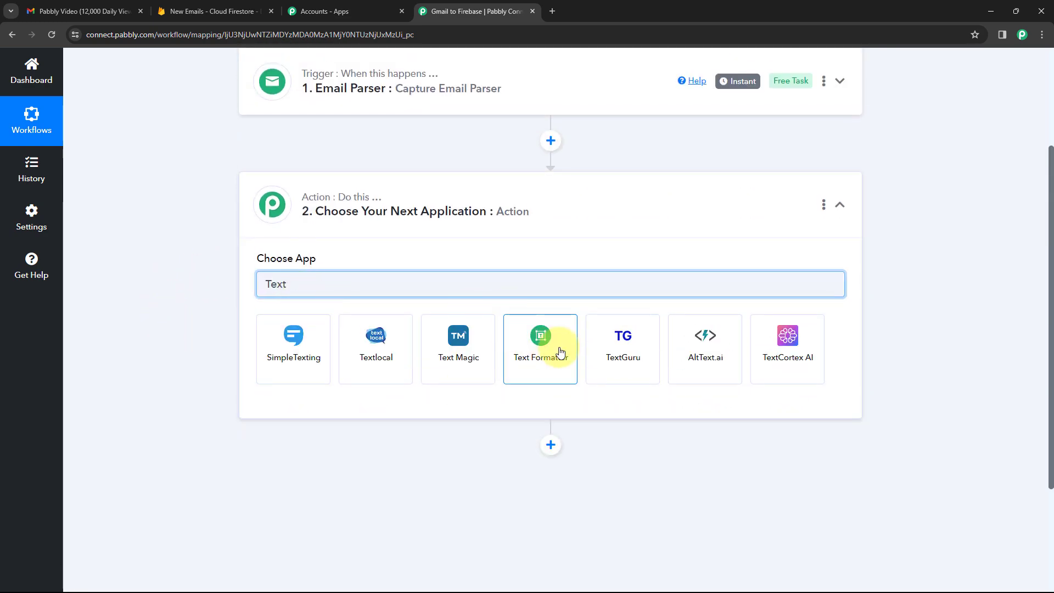
click(560, 351)
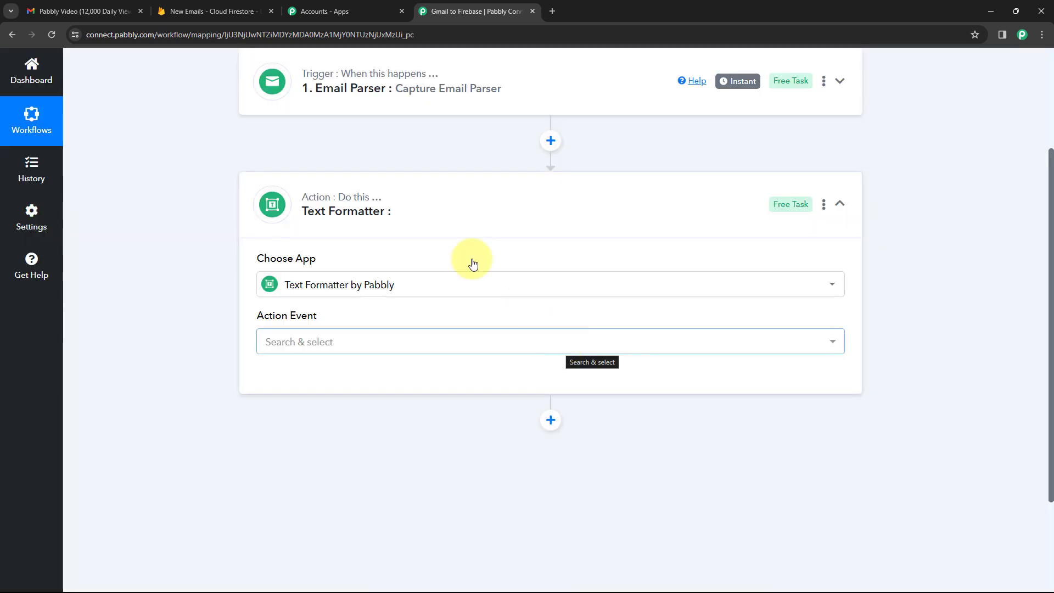
scroll(216, 282, down, 2)
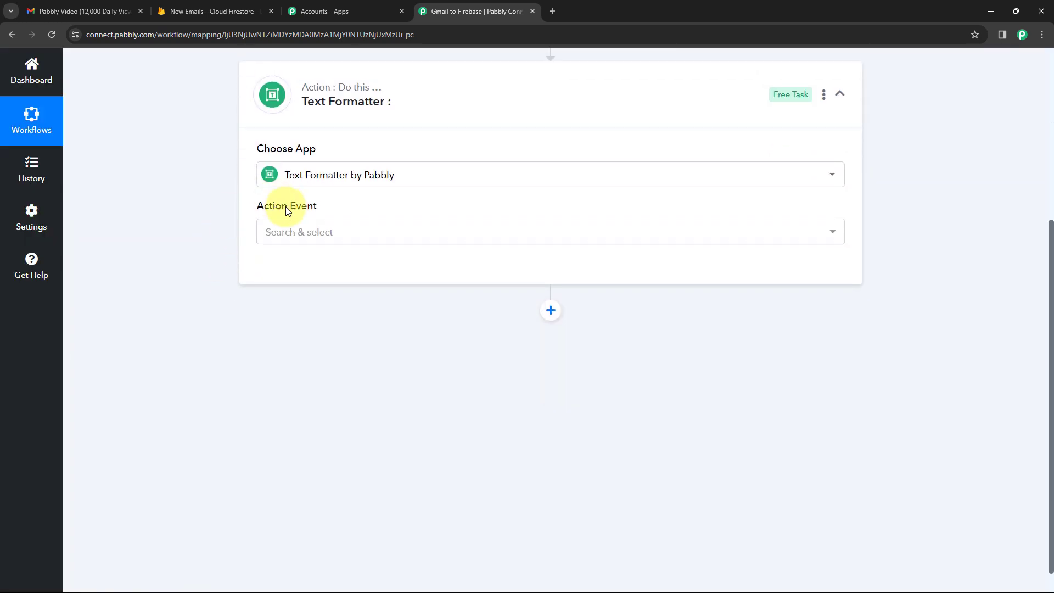
click(400, 233)
scroll(229, 248, down, 1)
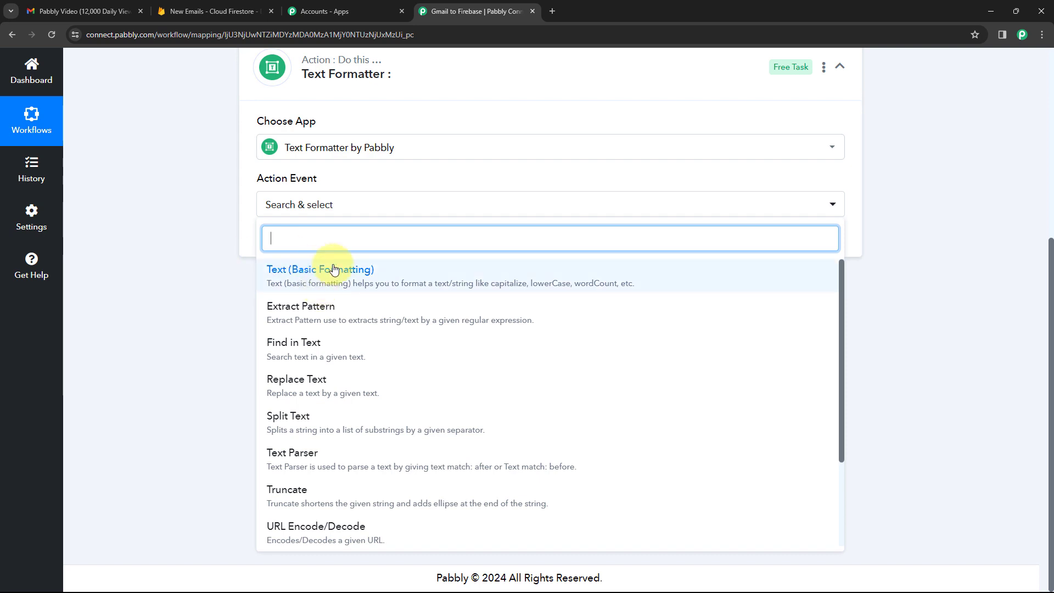
scroll(353, 310, down, 2)
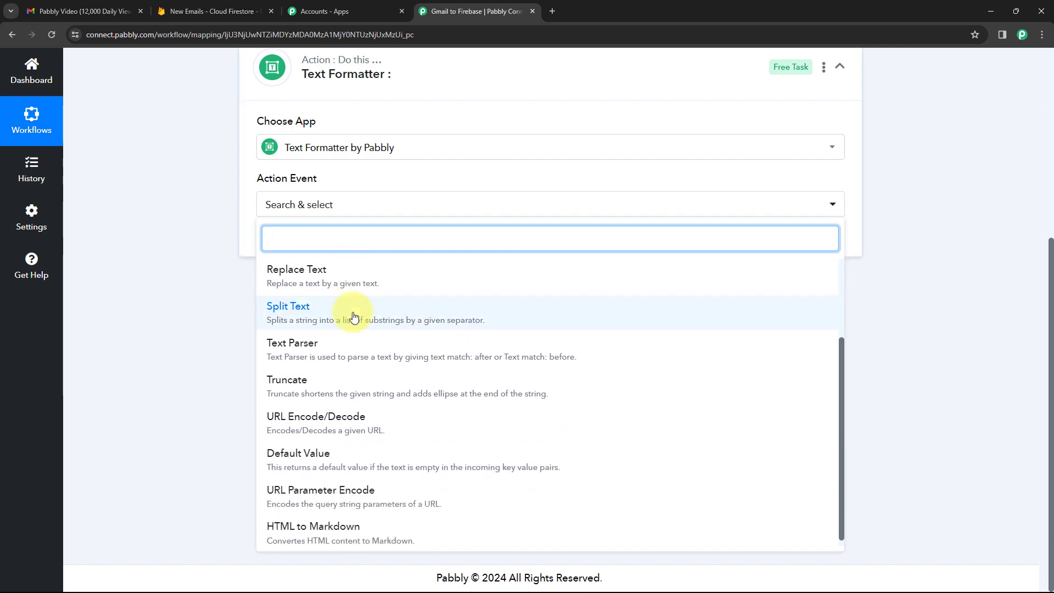
click(331, 342)
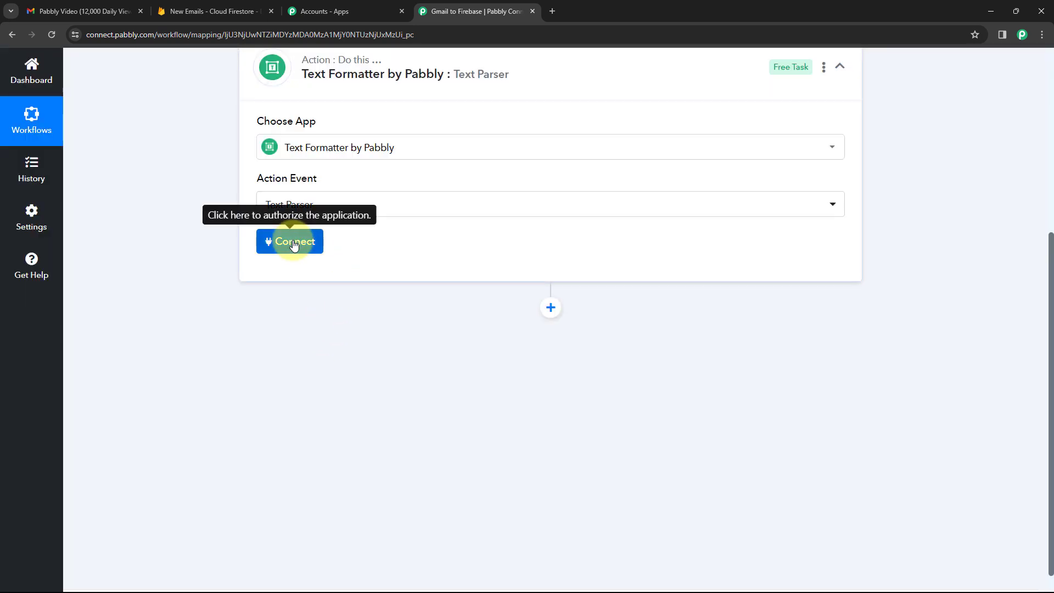
click(294, 243)
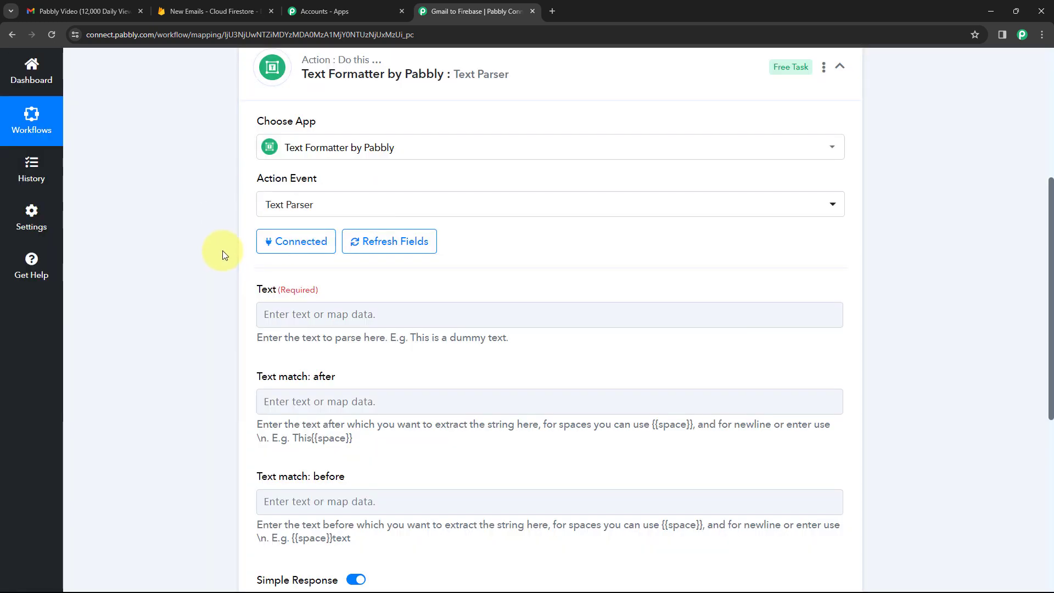
Review the empty Text match: after and Text match: before fields, then select the Text field.
scroll(222, 250, down, 2)
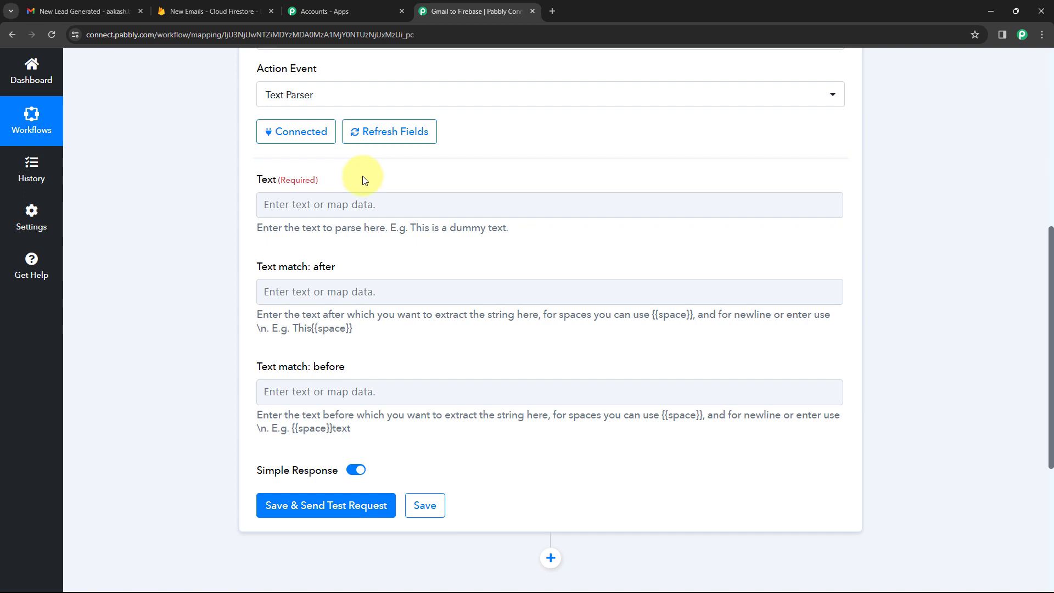
drag(248, 267, 308, 268)
click(335, 269)
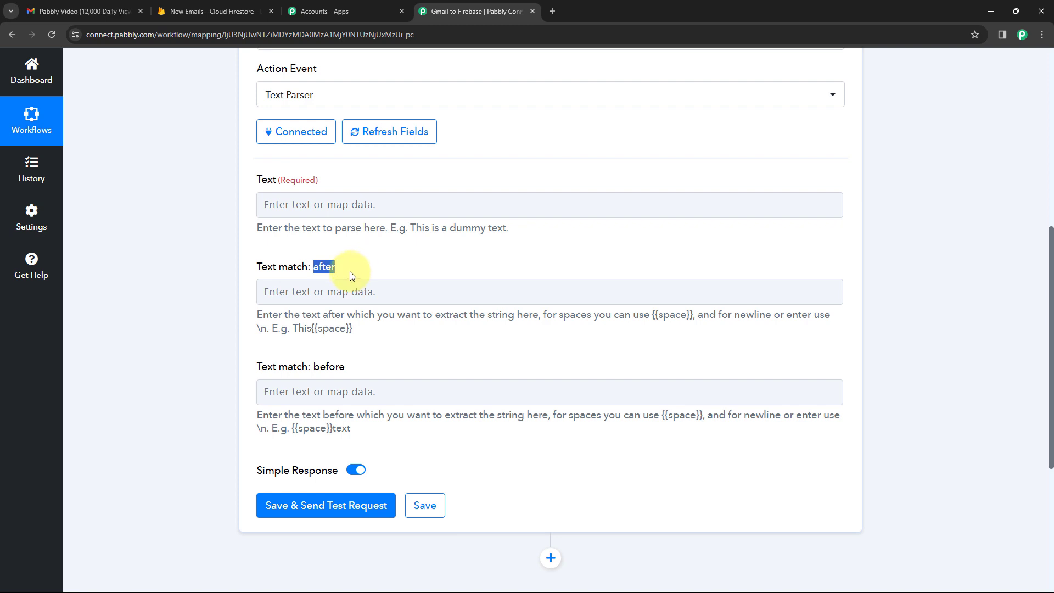
drag(254, 367, 311, 372)
click(352, 365)
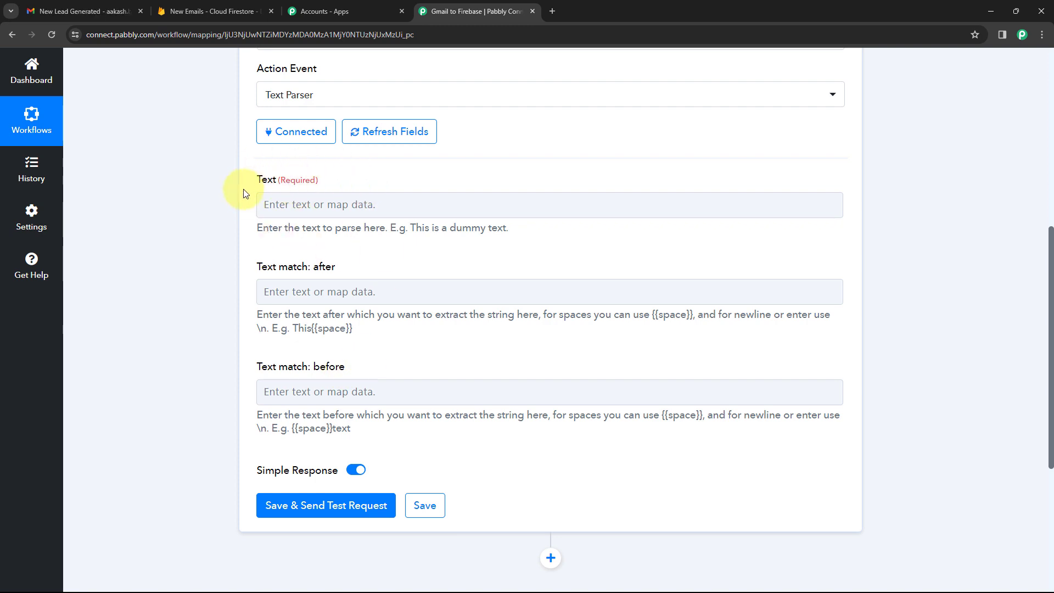
click(286, 204)
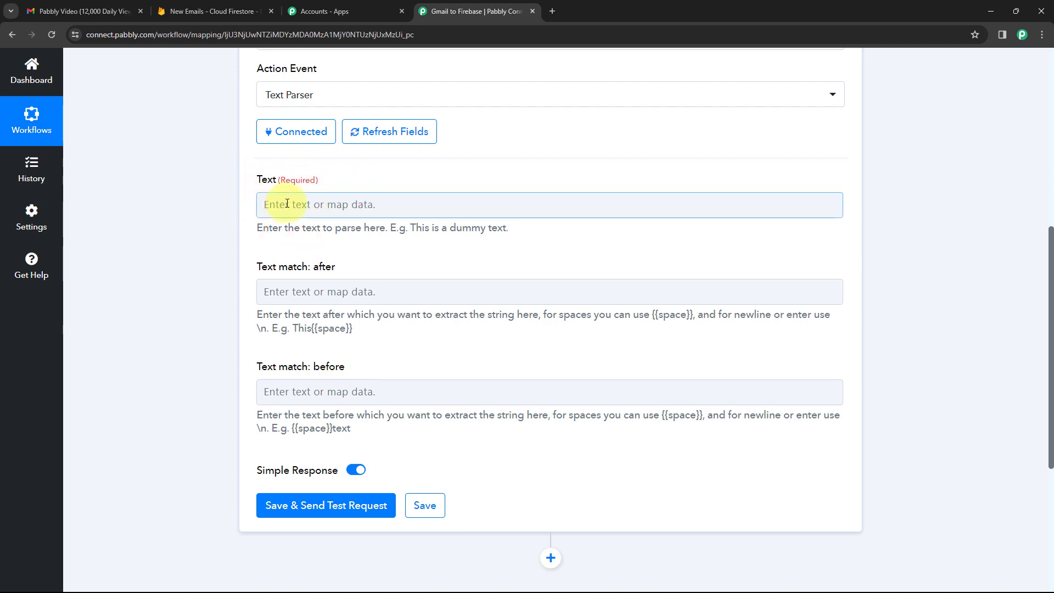
Map Body Text from '1. Email Parser: Capture Email Parser' into the Text Parser's Text field.
click(320, 199)
scroll(504, 198, up, 6)
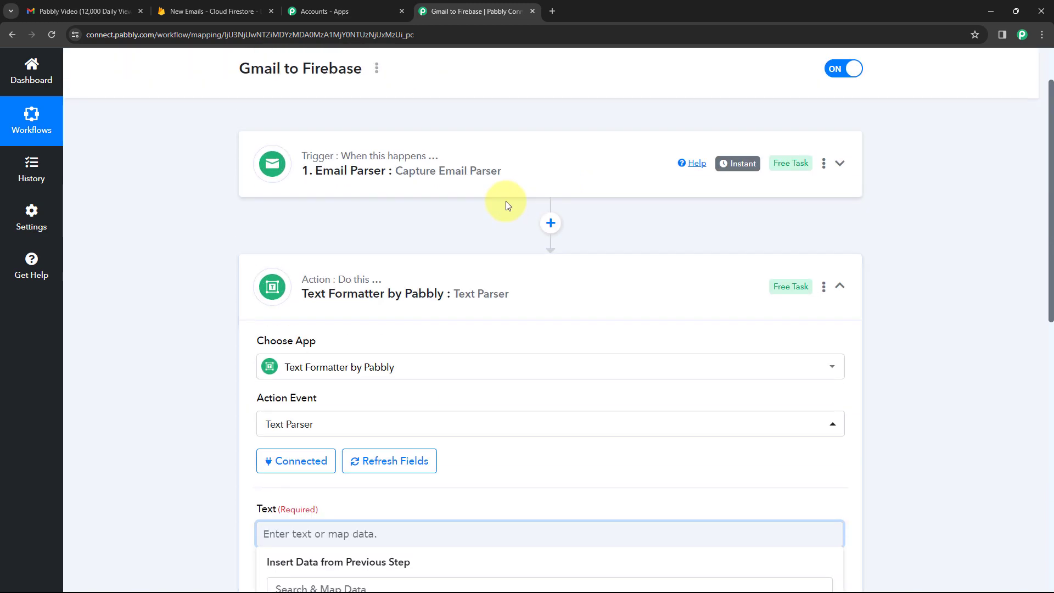
scroll(386, 205, up, 1)
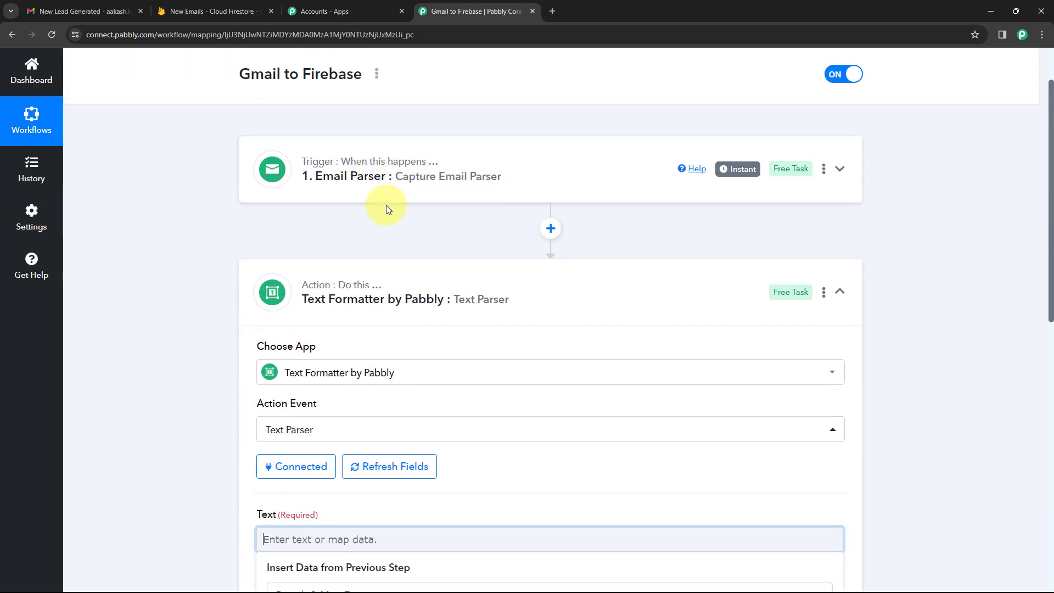
scroll(386, 205, down, 5)
scroll(219, 223, down, 2)
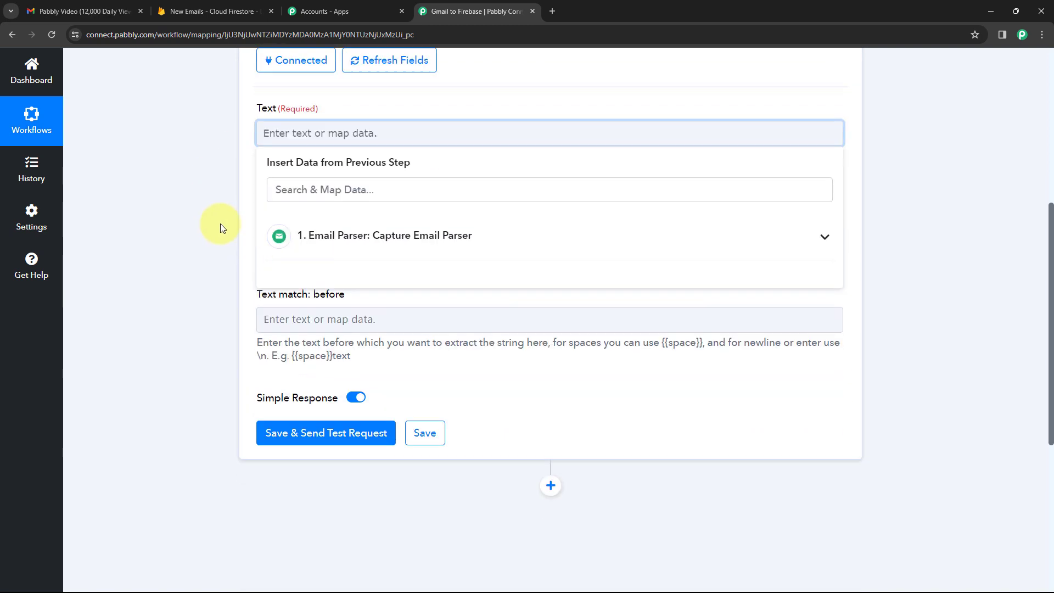
scroll(263, 143, up, 1)
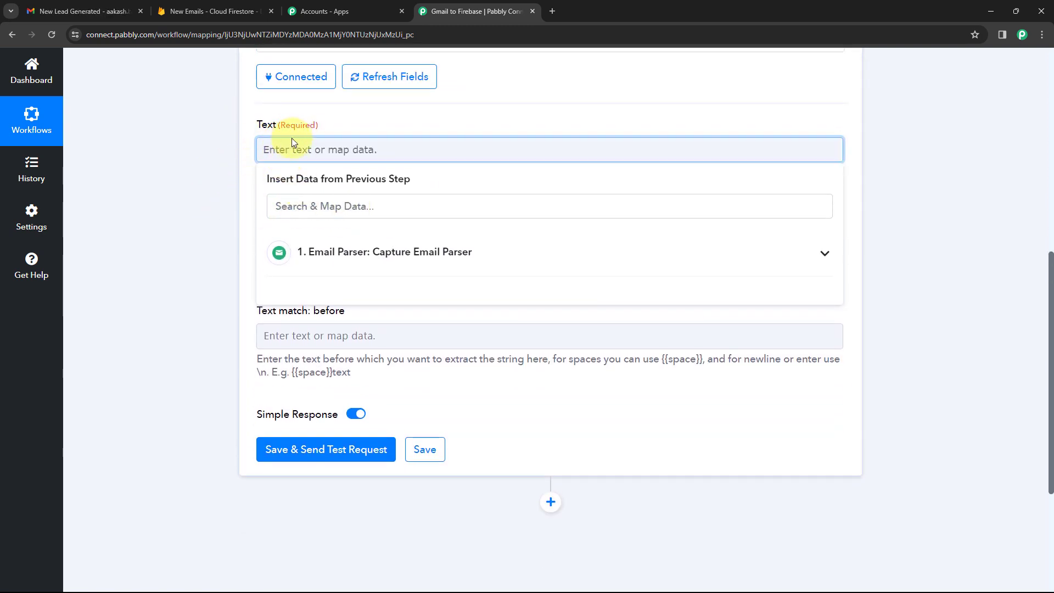
click(476, 252)
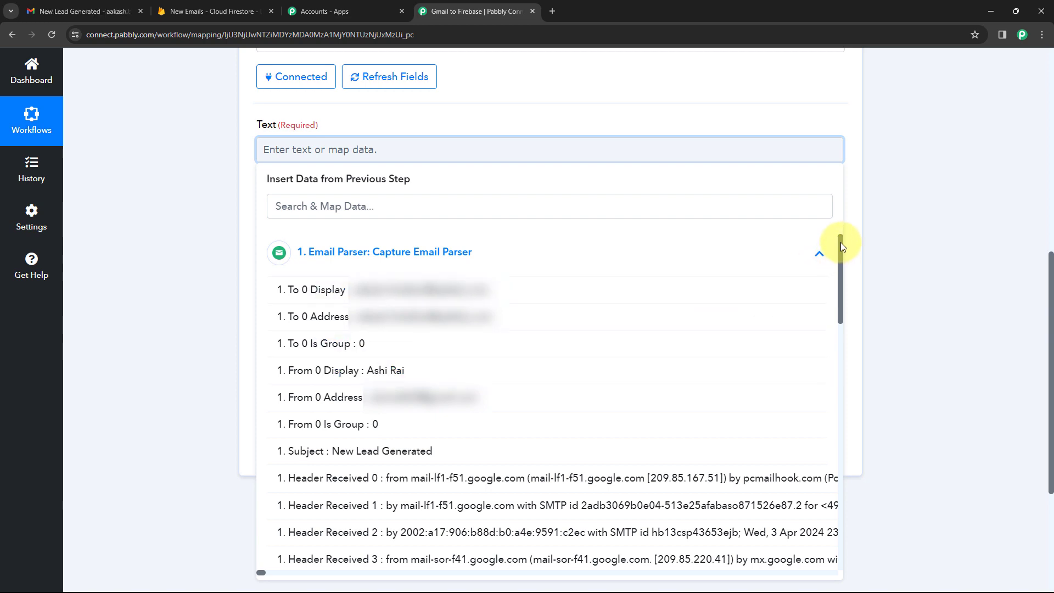
drag(841, 242, 858, 541)
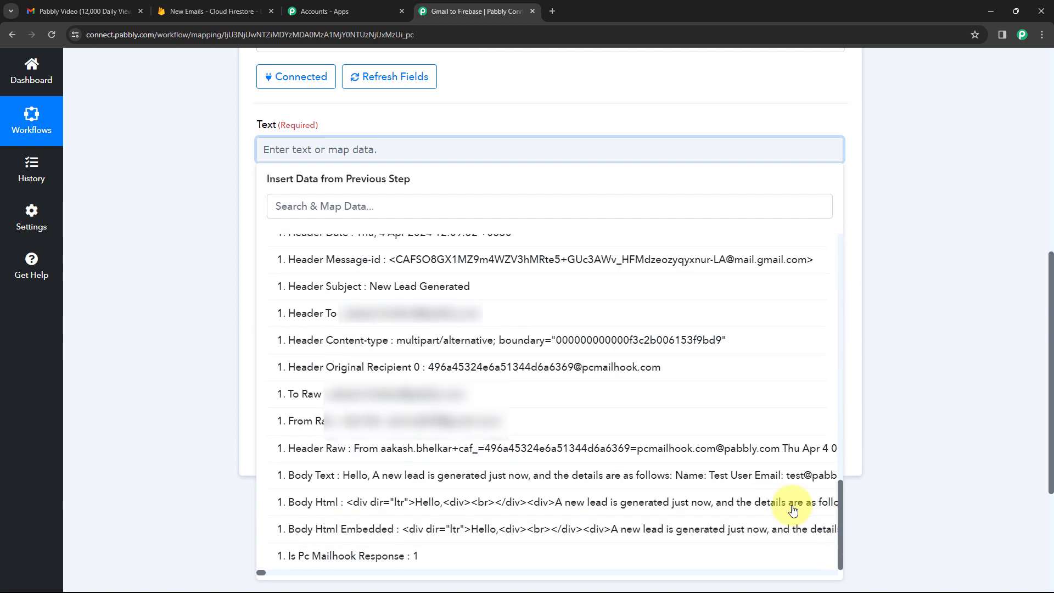
click(319, 475)
click(215, 229)
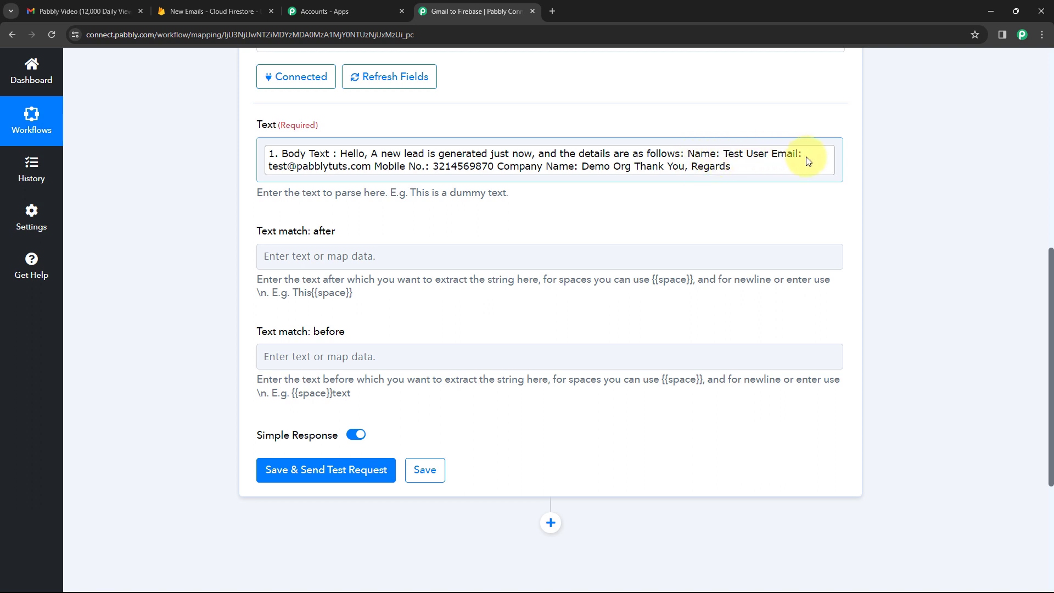
Set Text match: after to 'Name:' and Text match: before to 'Email:'.
click(318, 251)
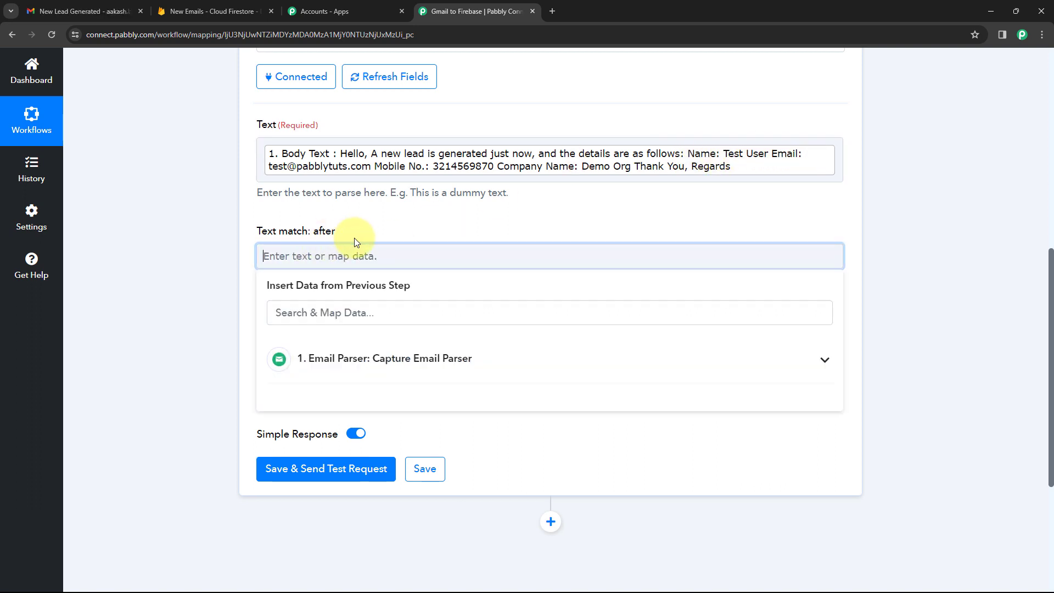
text(Nmae:)
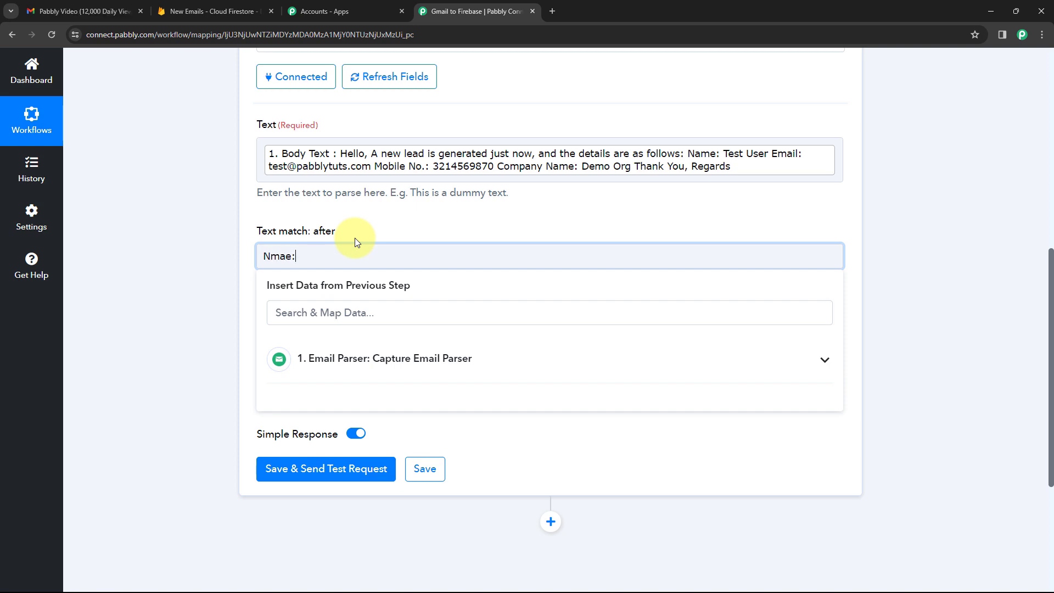
click(354, 238)
click(296, 256)
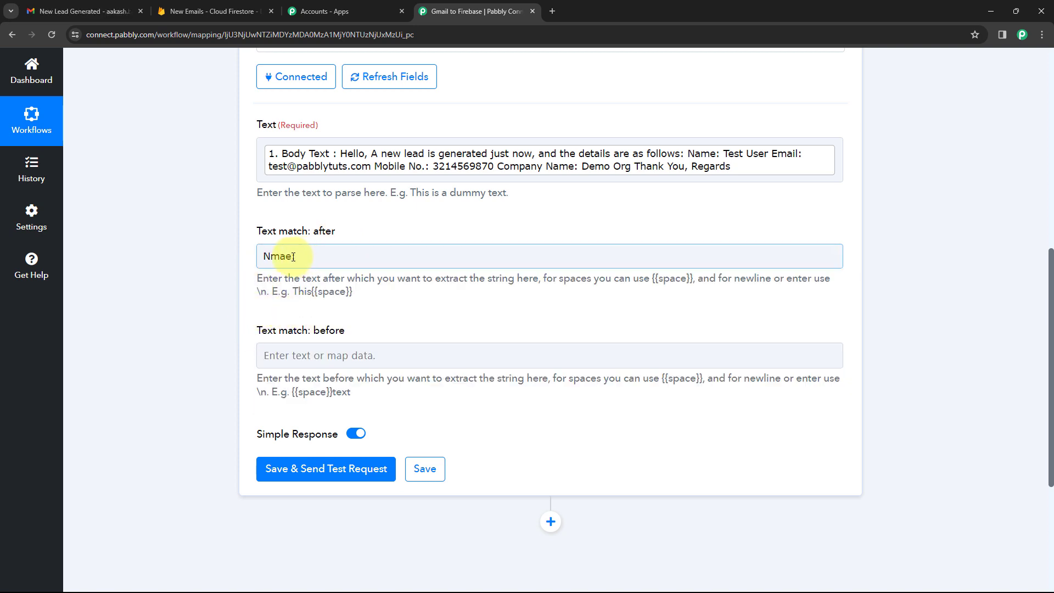
text(e:)
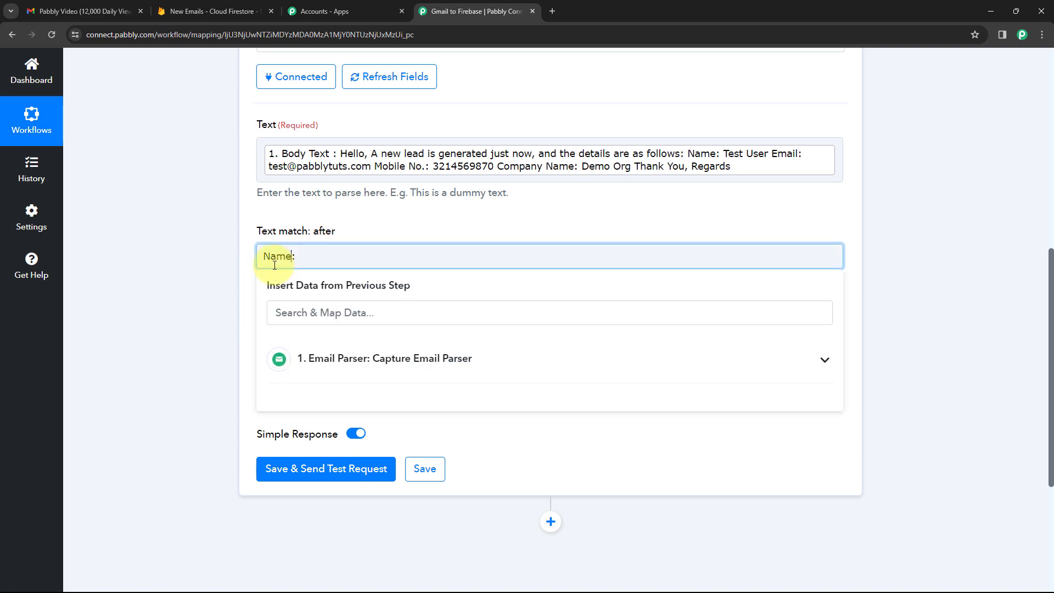
click(328, 351)
text(Email:)
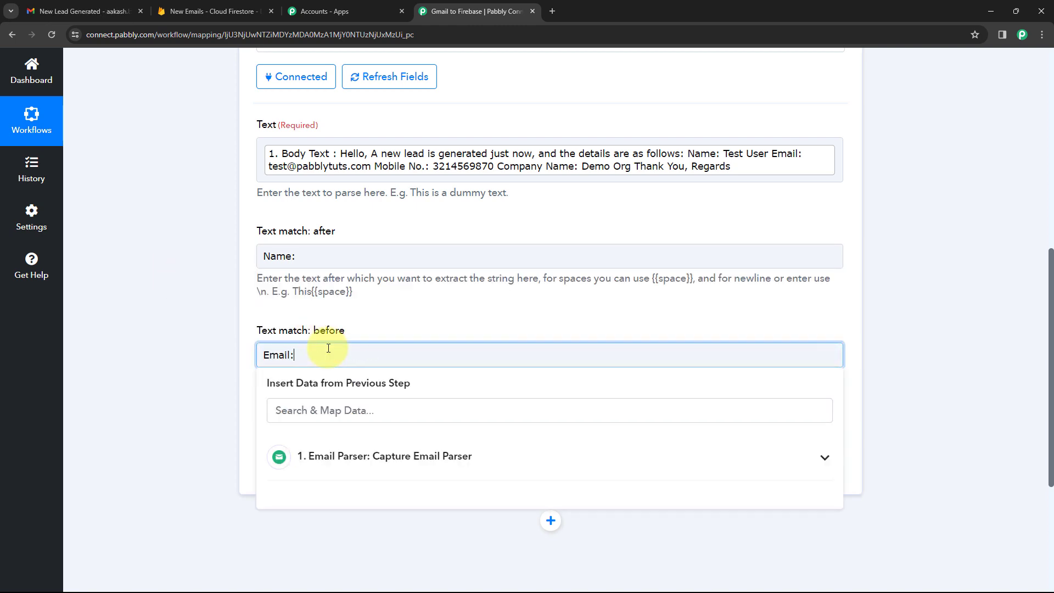
click(401, 307)
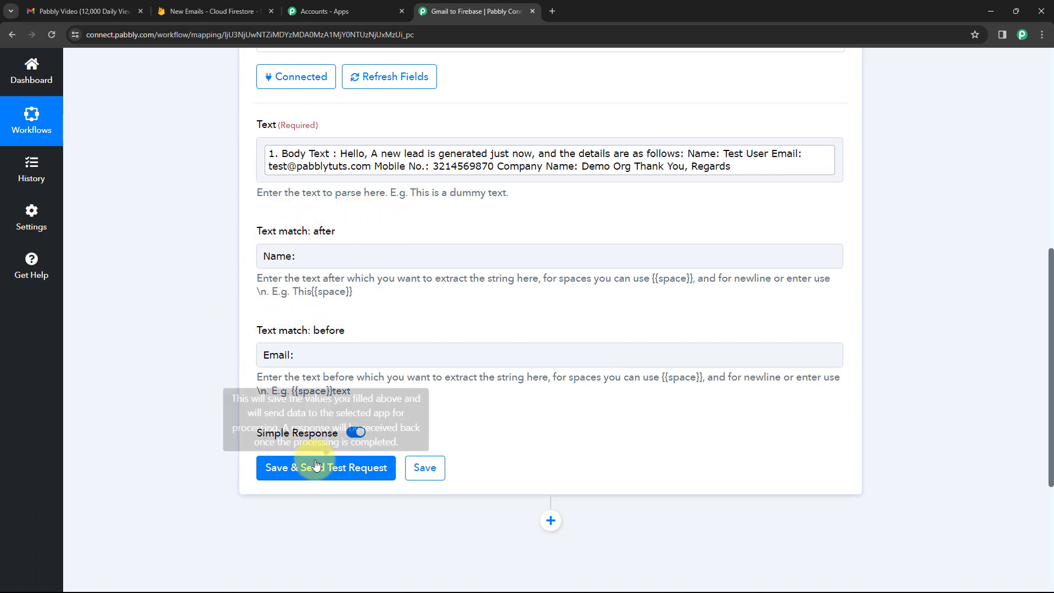
Save and send a test request, confirming the Result shows the lead's name.
click(344, 464)
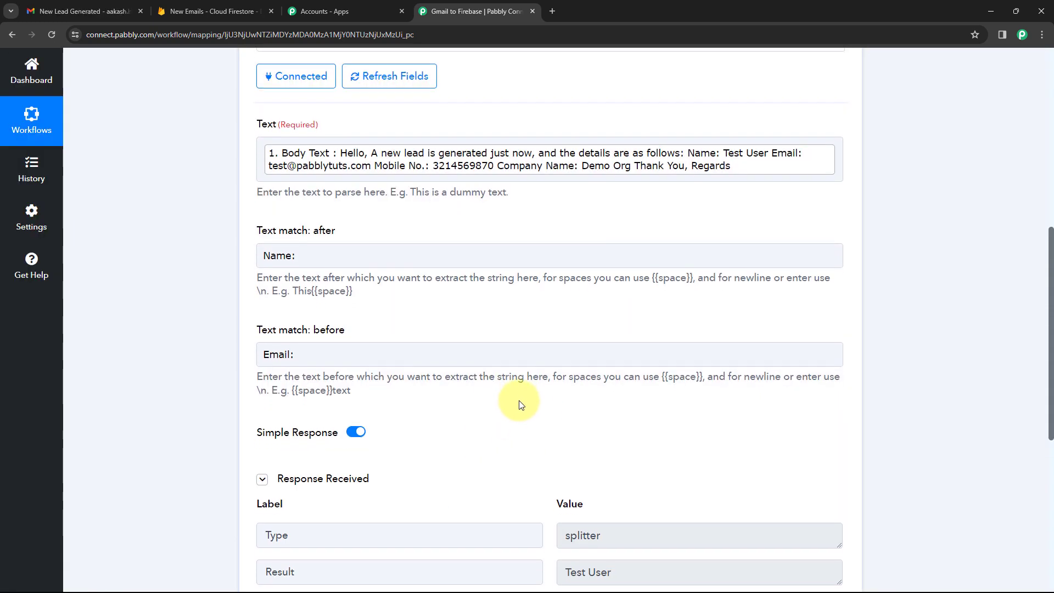
scroll(527, 403, down, 1)
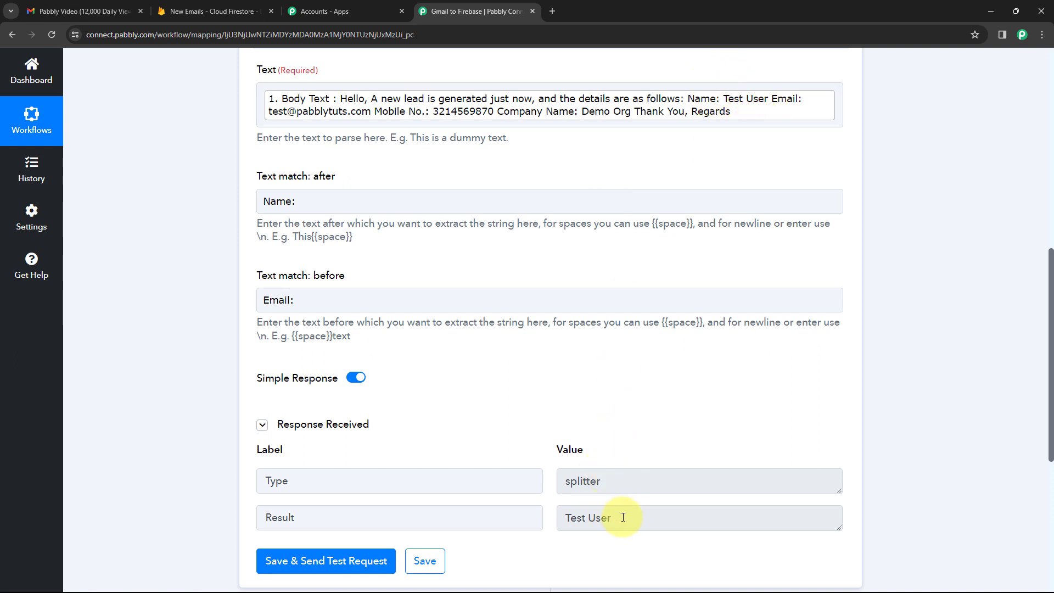
drag(623, 517, 557, 517)
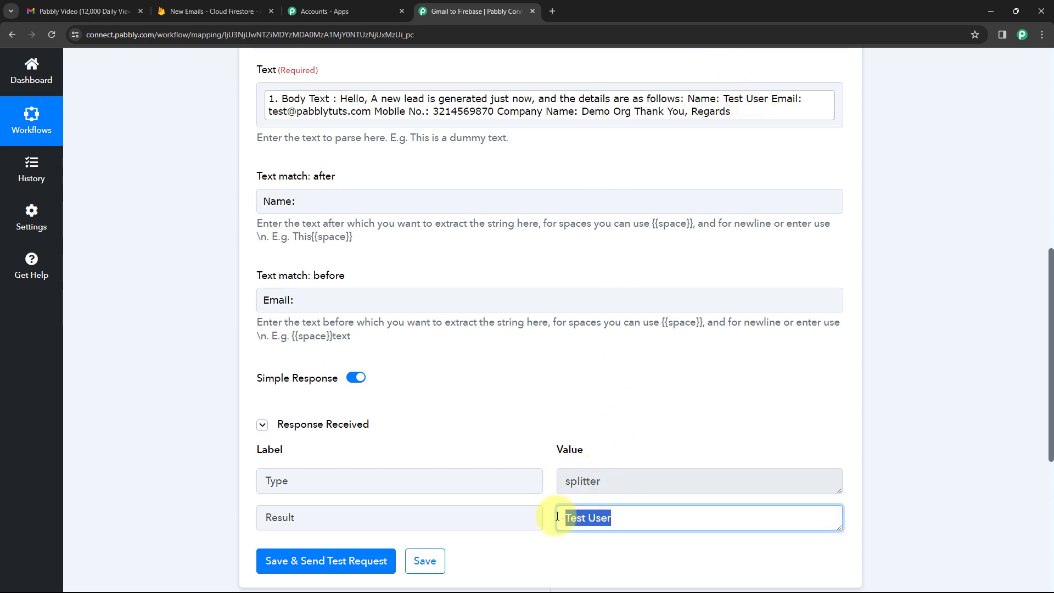
click(546, 442)
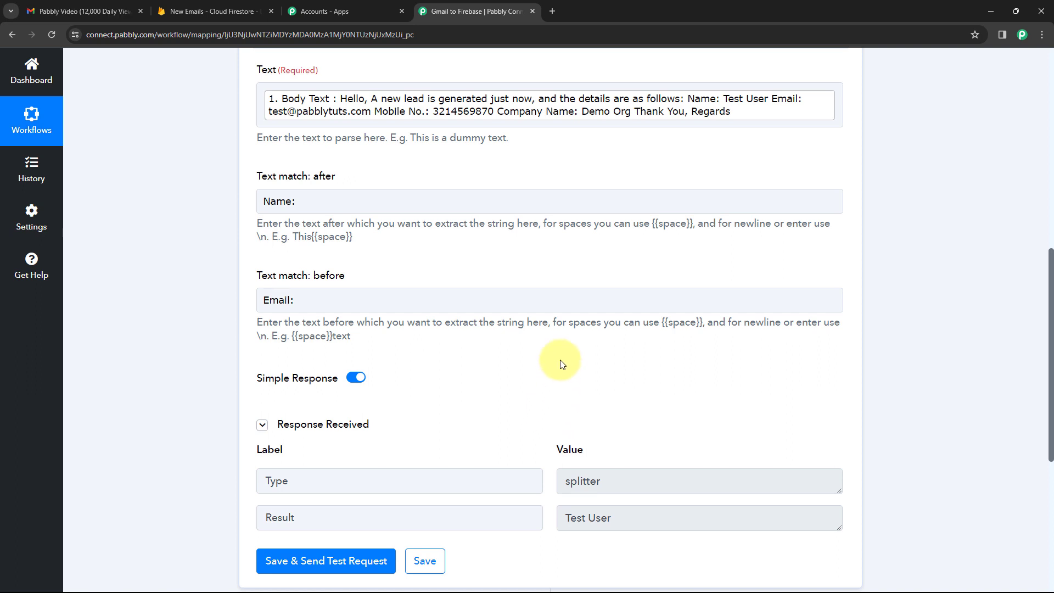
scroll(600, 341, up, 2)
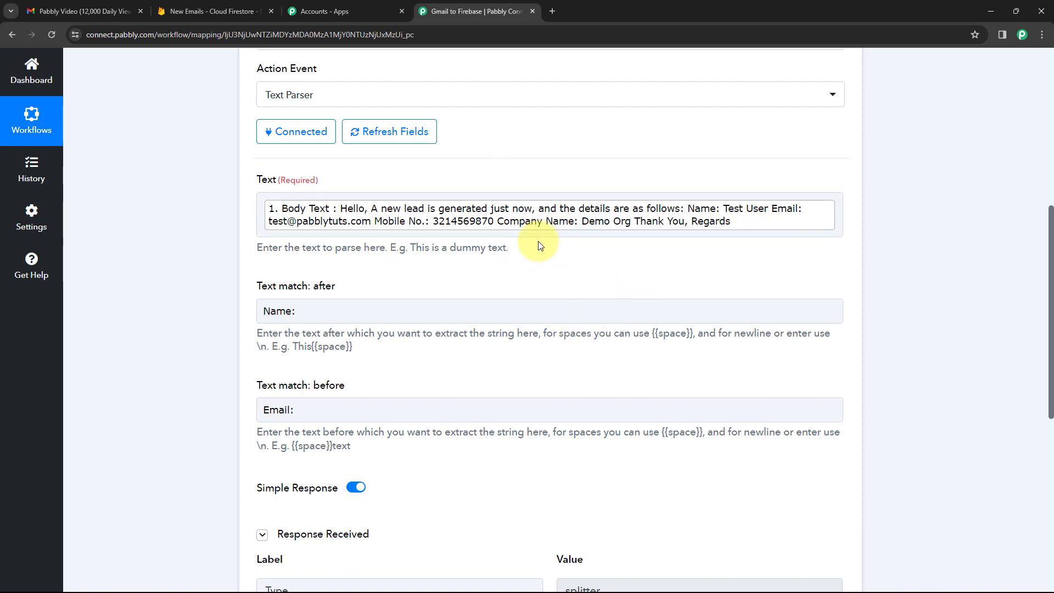
scroll(538, 242, up, 2)
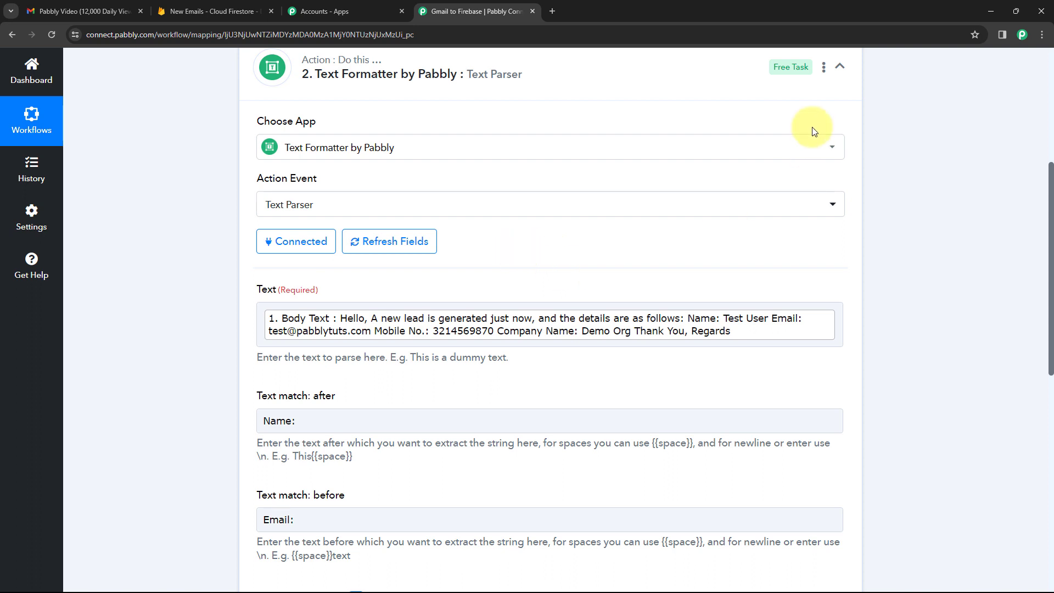
Clone the Text Parser step via Clone Step, confirm with OK, and expand the new step 3.
click(823, 69)
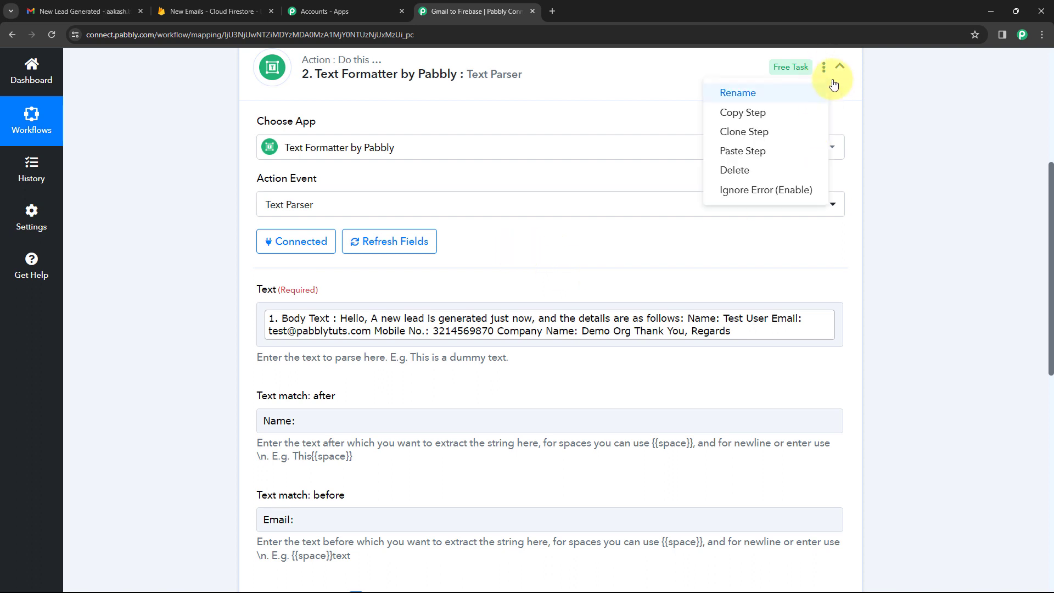
scroll(492, 105, up, 1)
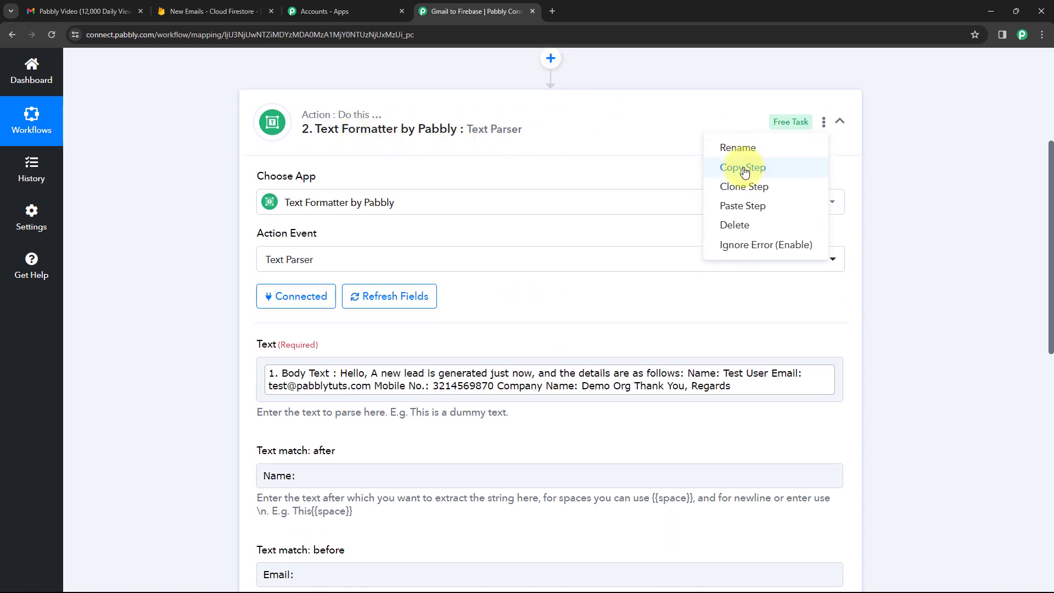
click(750, 188)
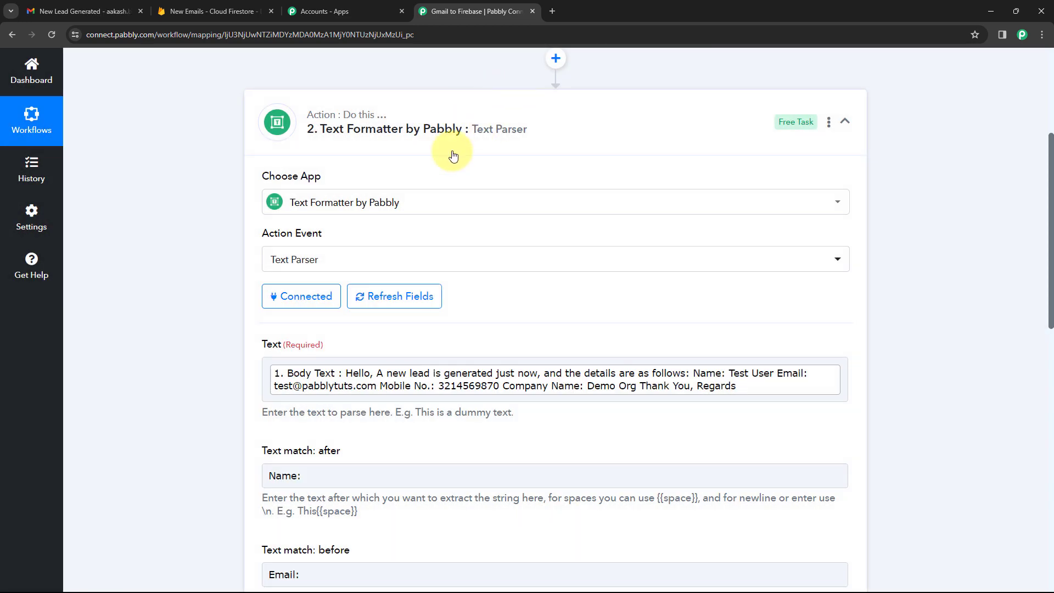
click(558, 123)
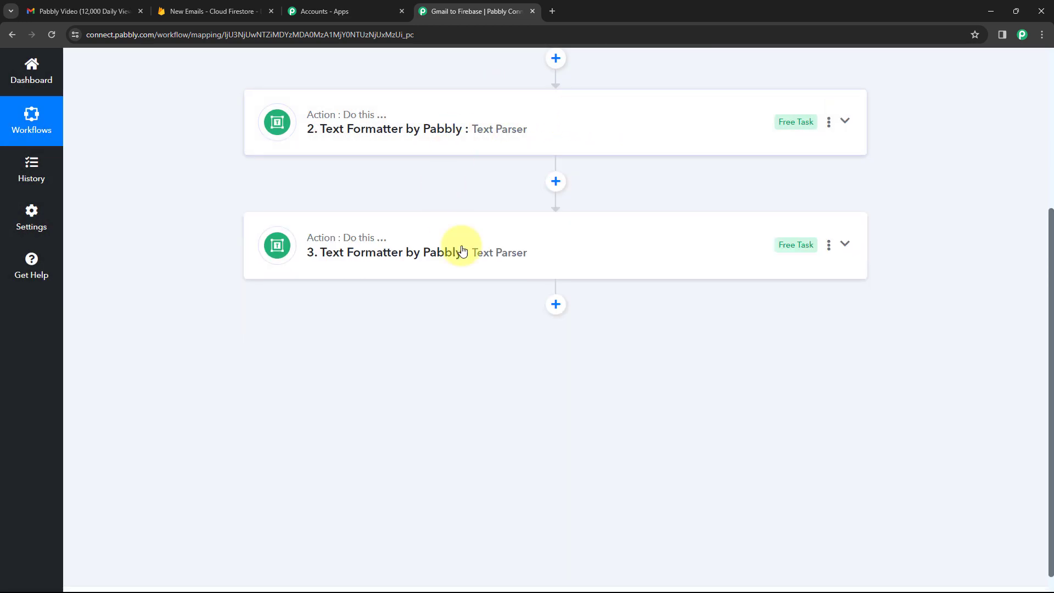
click(557, 235)
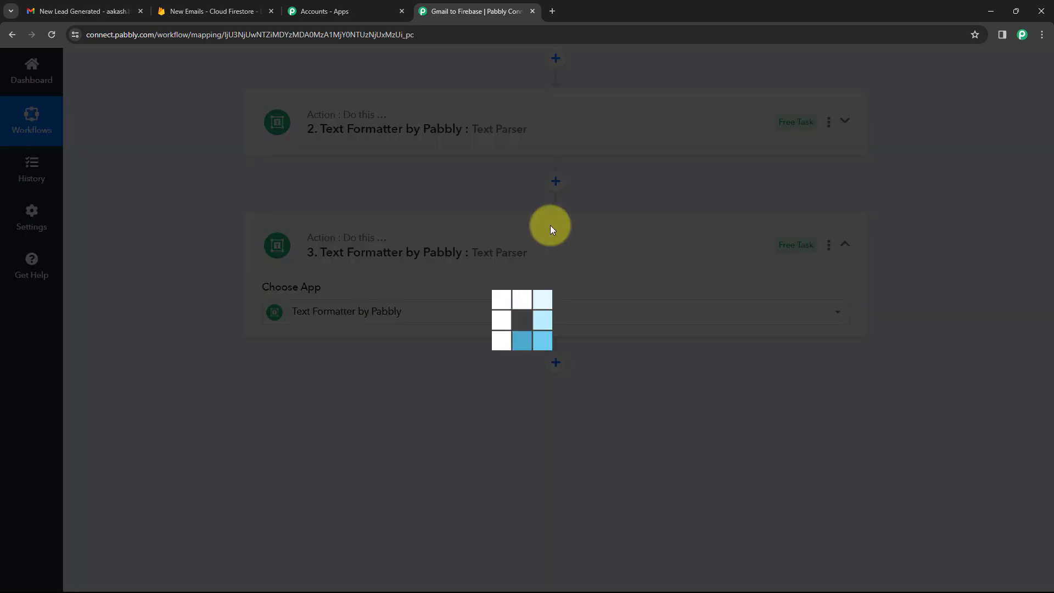
scroll(197, 261, down, 5)
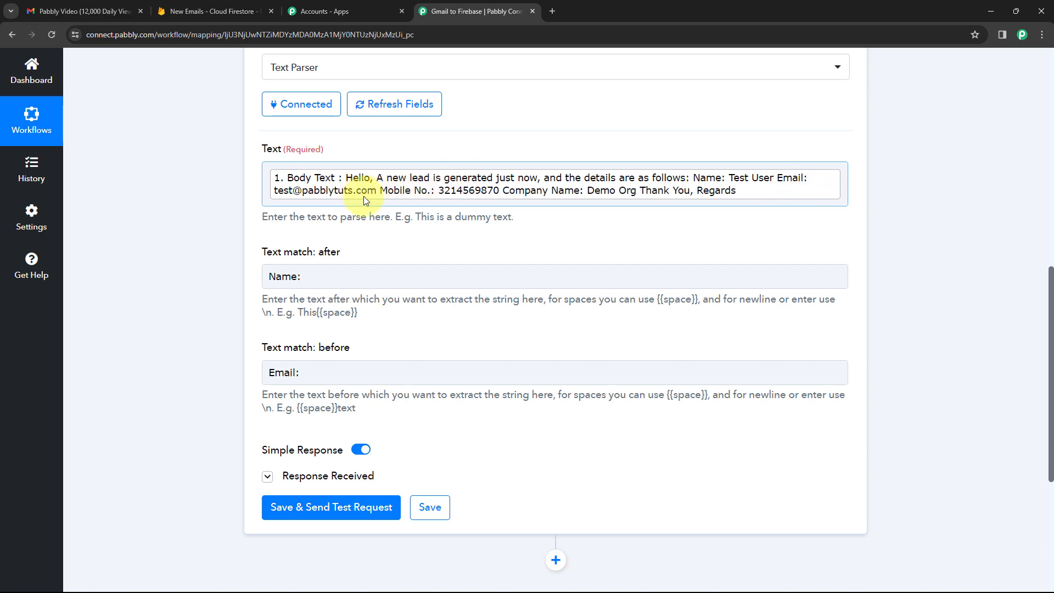
In step 3, set the after-match to 'Email:' and the before-match to 'Mobile No.:'.
drag(330, 276, 209, 271)
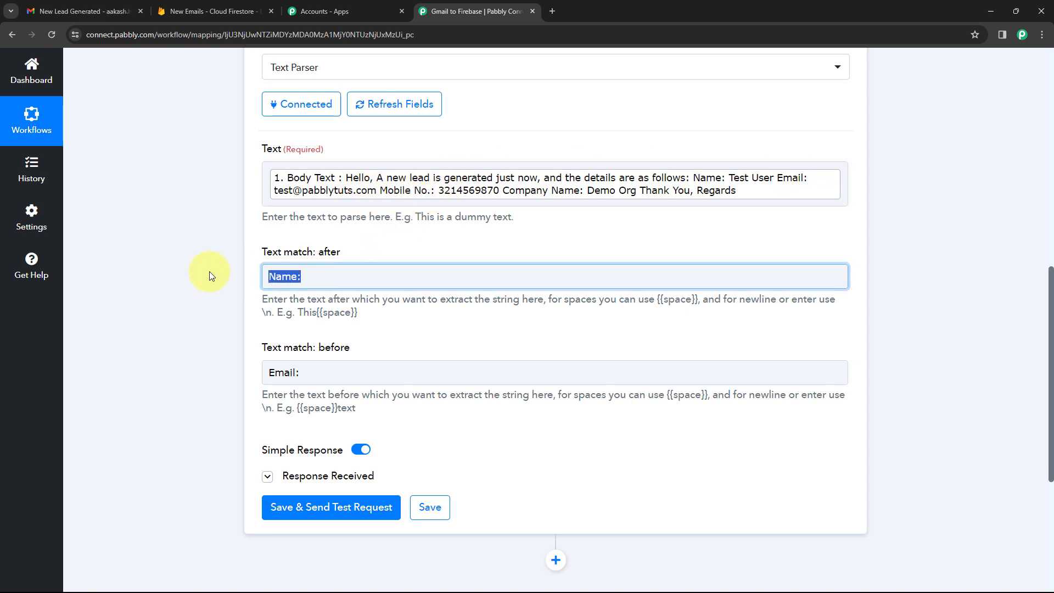
key(BackSpace)
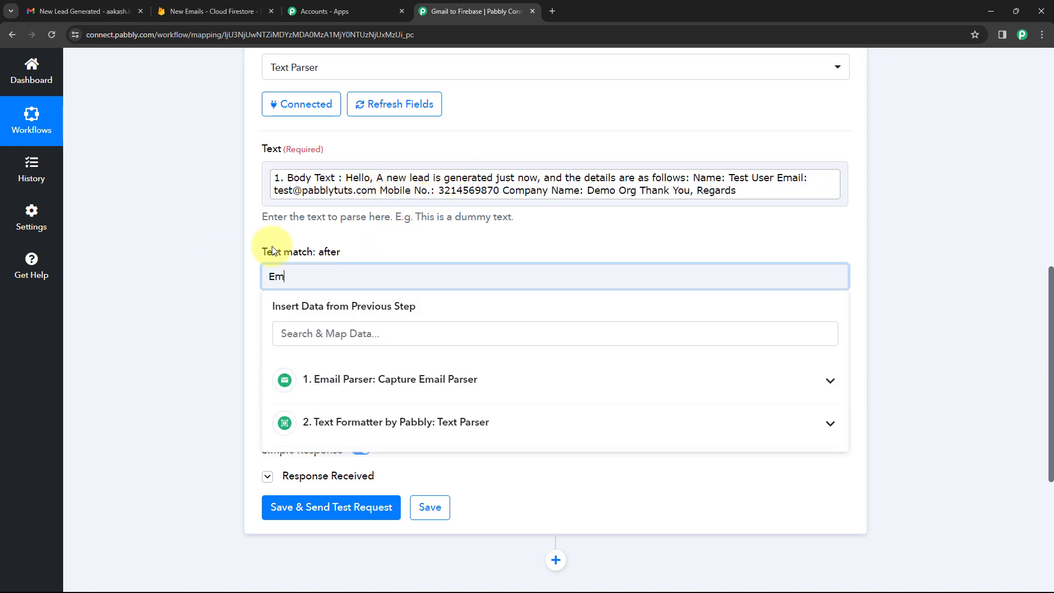
click(240, 240)
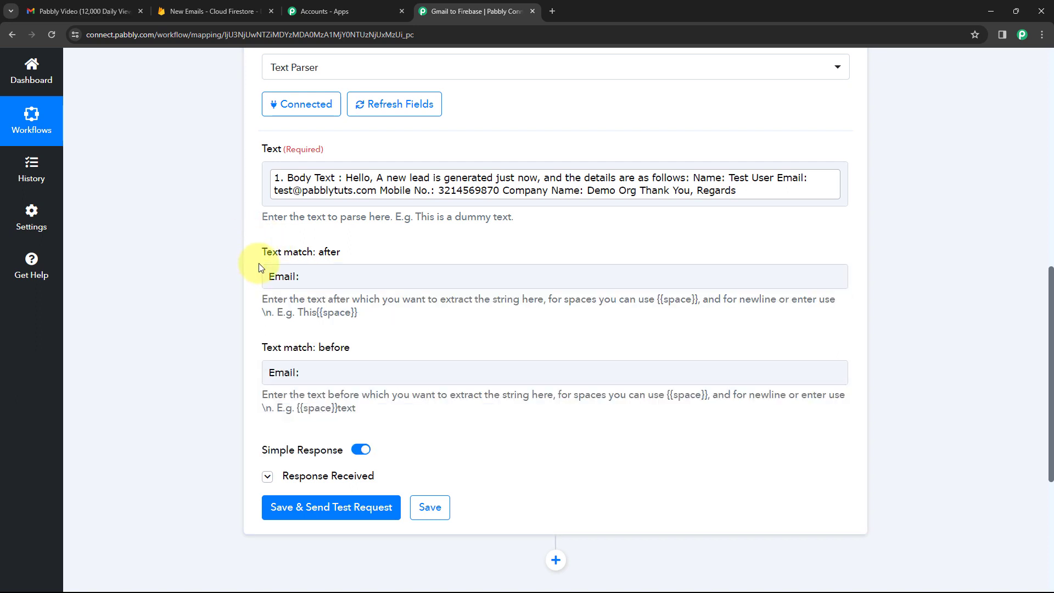
drag(307, 372, 232, 372)
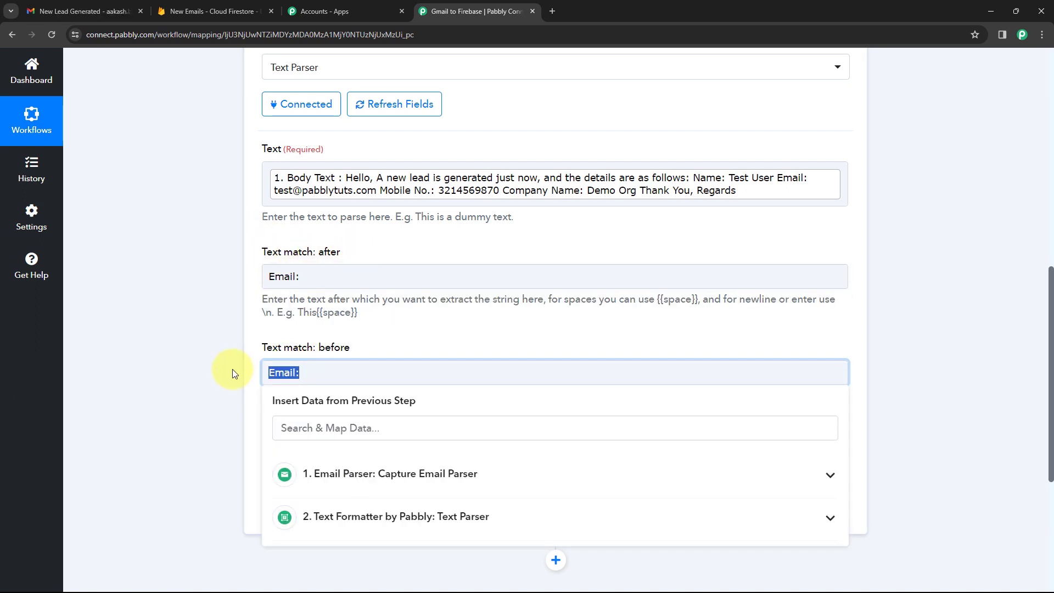
text(Mobile No.:)
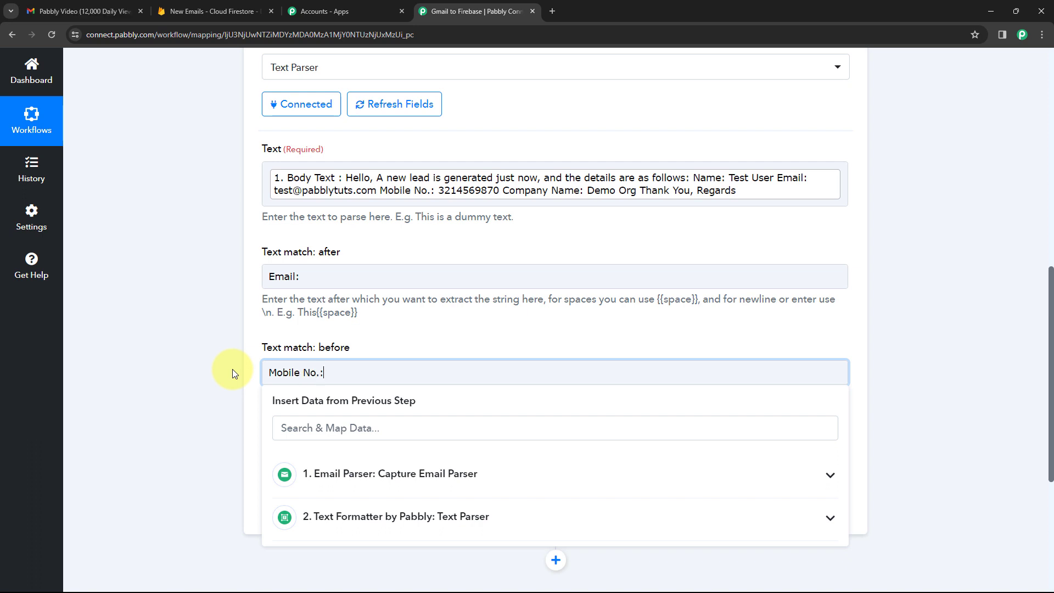
click(234, 362)
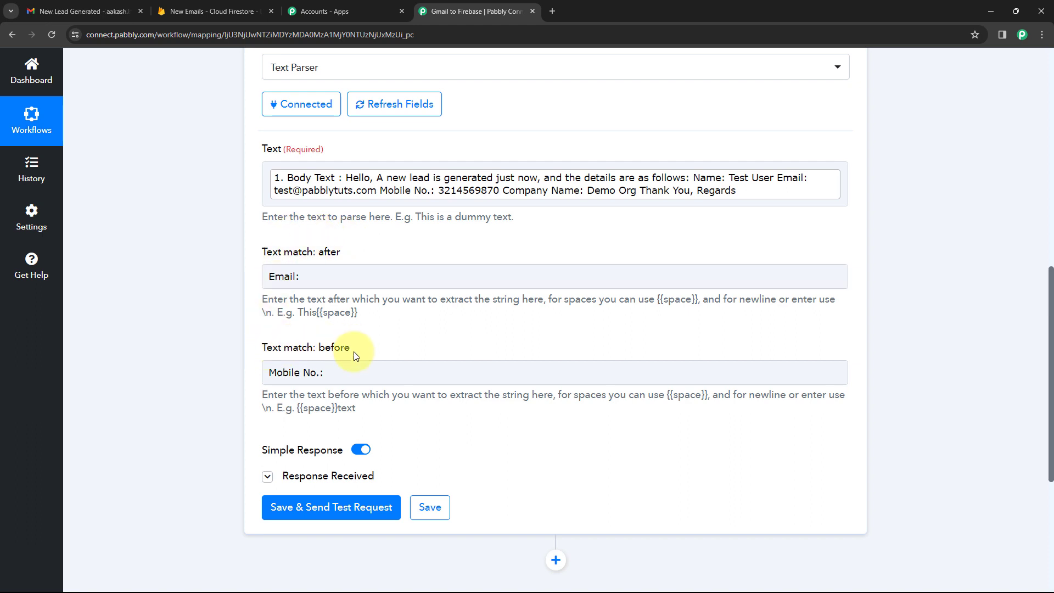
Save and test step 3, then check that it returns the sample email address.
click(340, 516)
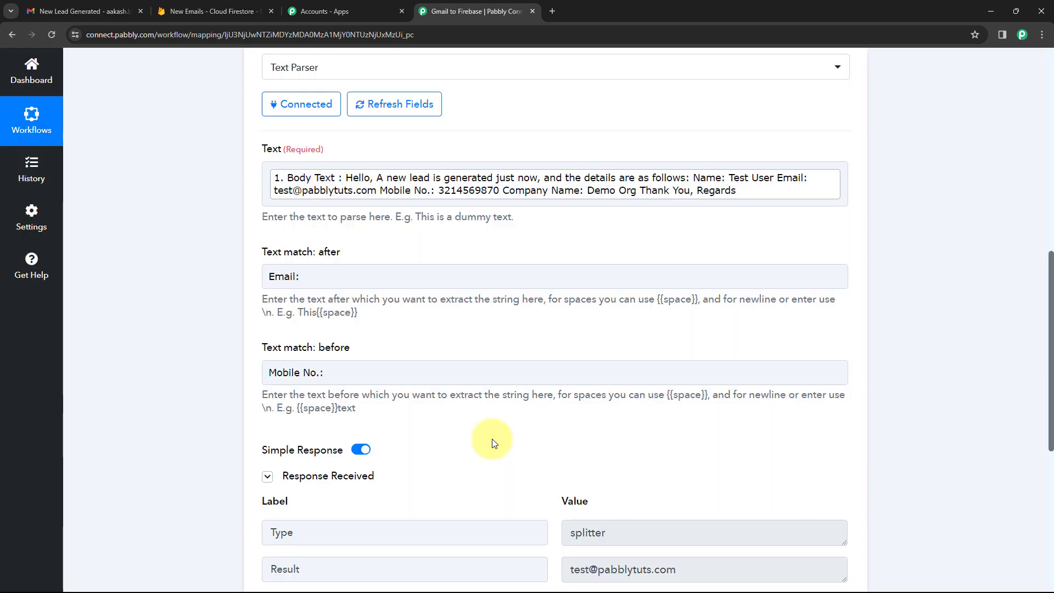
scroll(492, 439, down, 1)
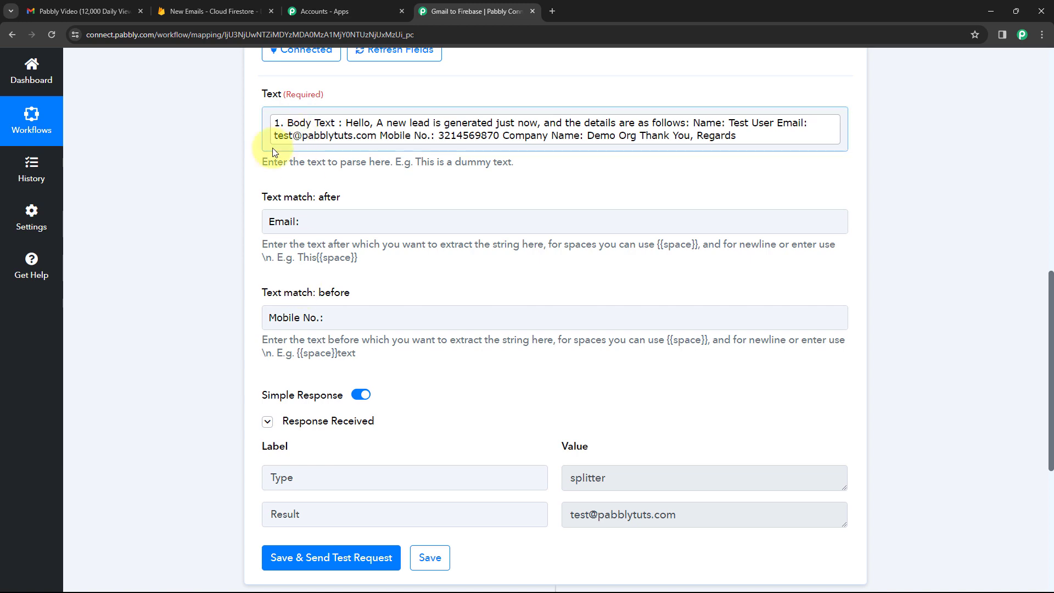
drag(675, 514, 555, 512)
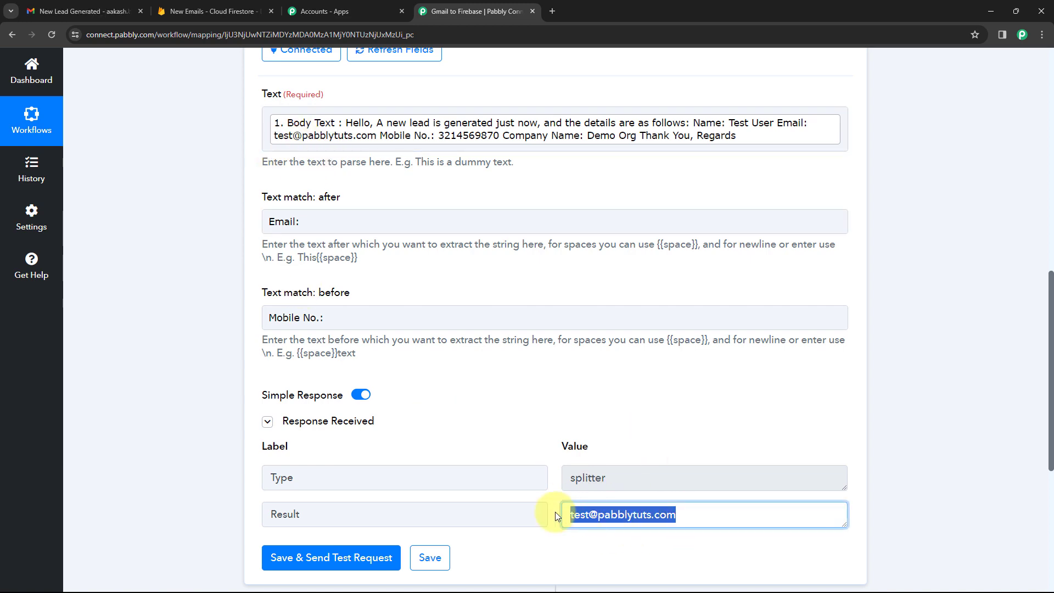
click(548, 426)
scroll(549, 417, up, 5)
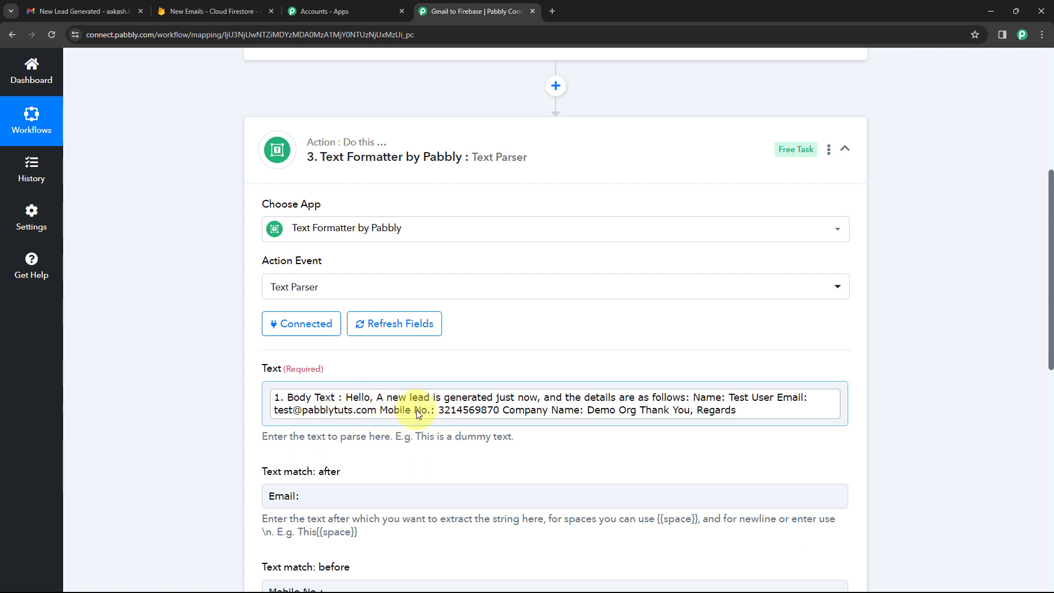
Clone step 3 into a new step 4 and expand its settings.
click(828, 150)
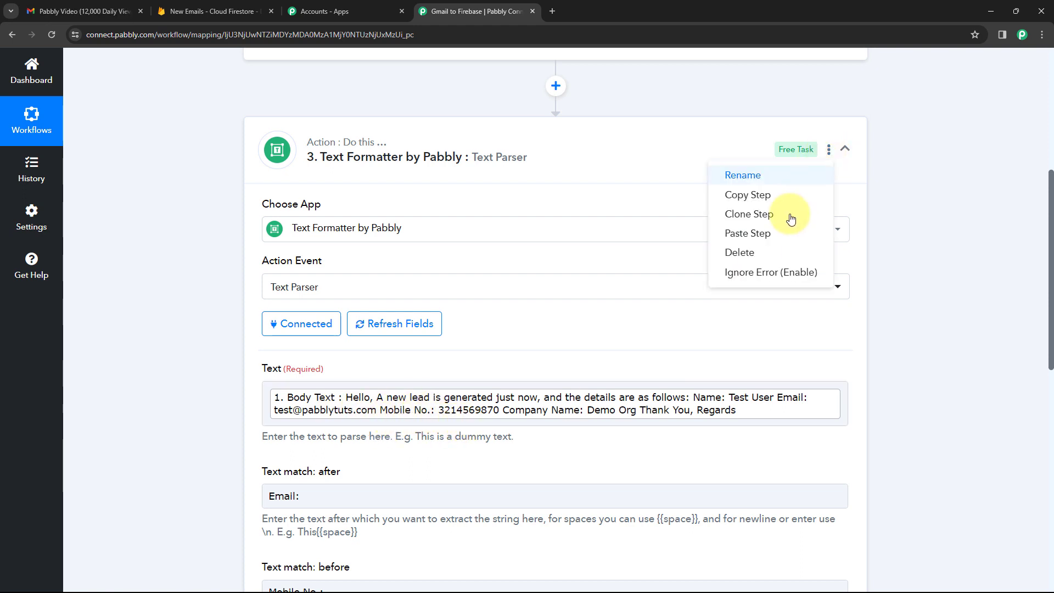
click(737, 213)
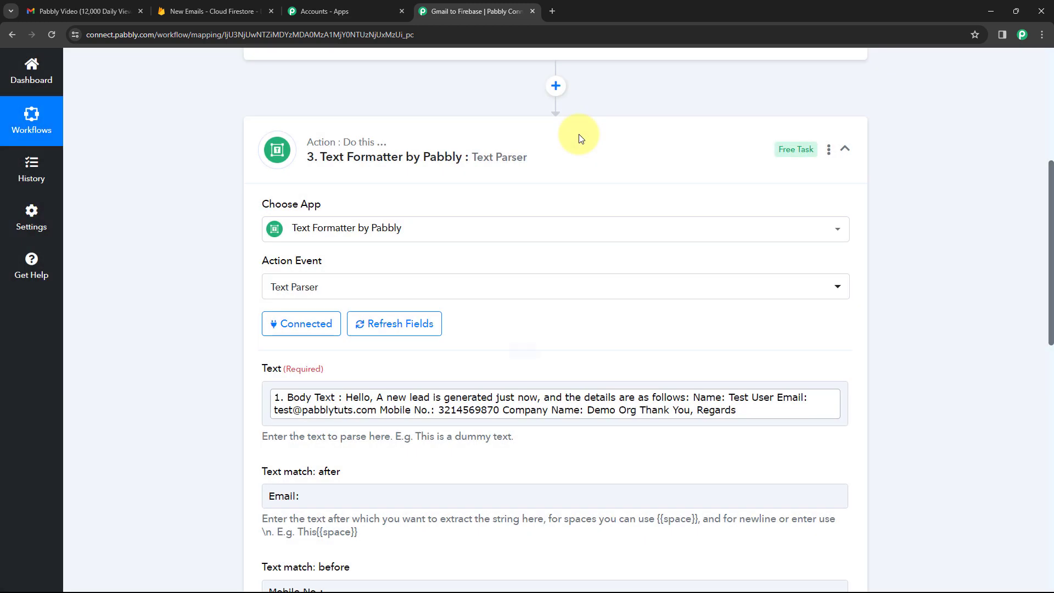
click(577, 133)
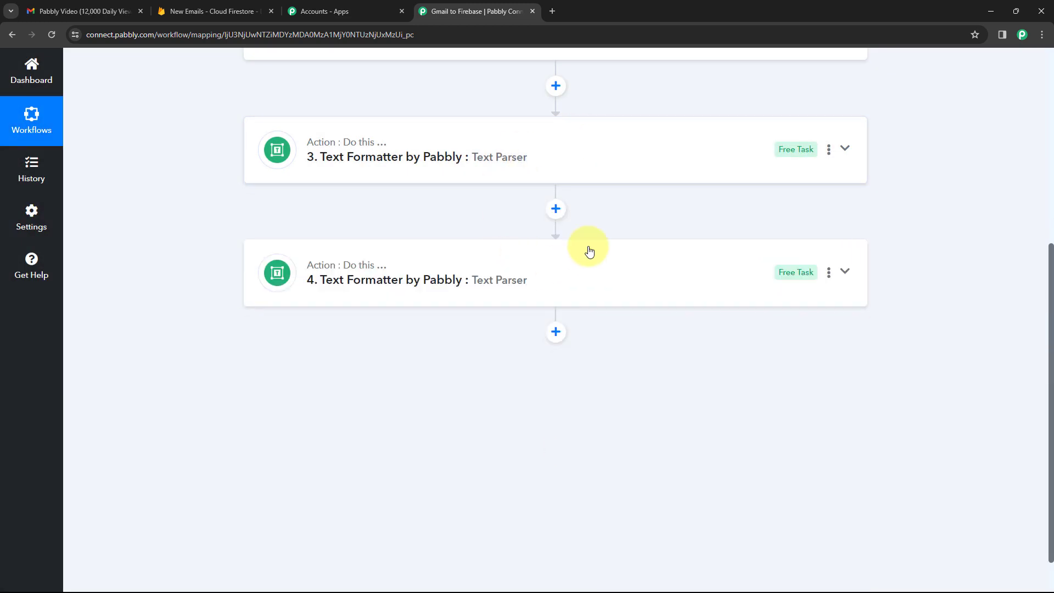
click(429, 282)
scroll(428, 286, down, 6)
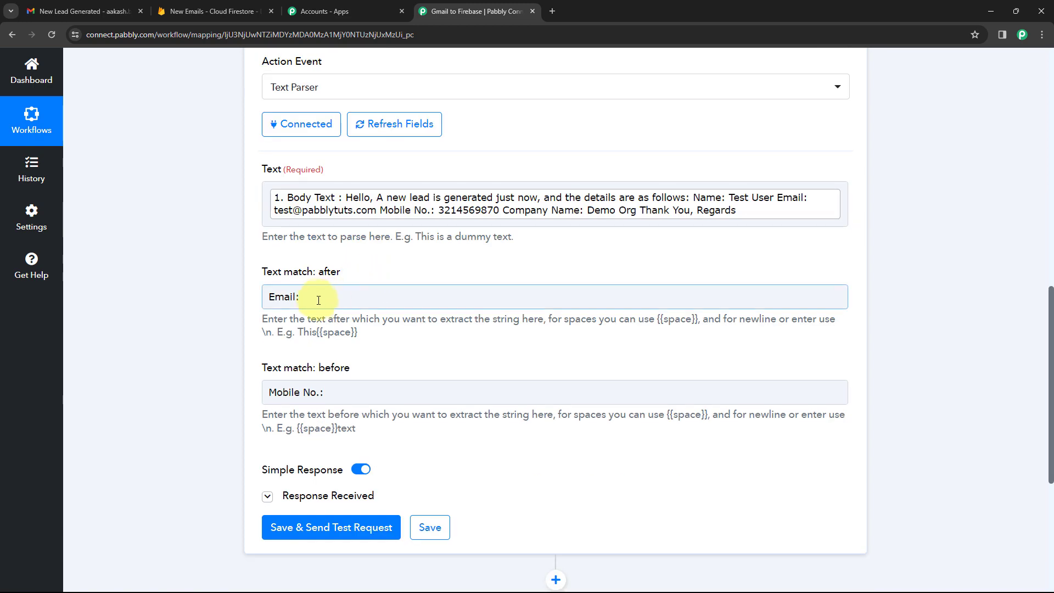
click(447, 295)
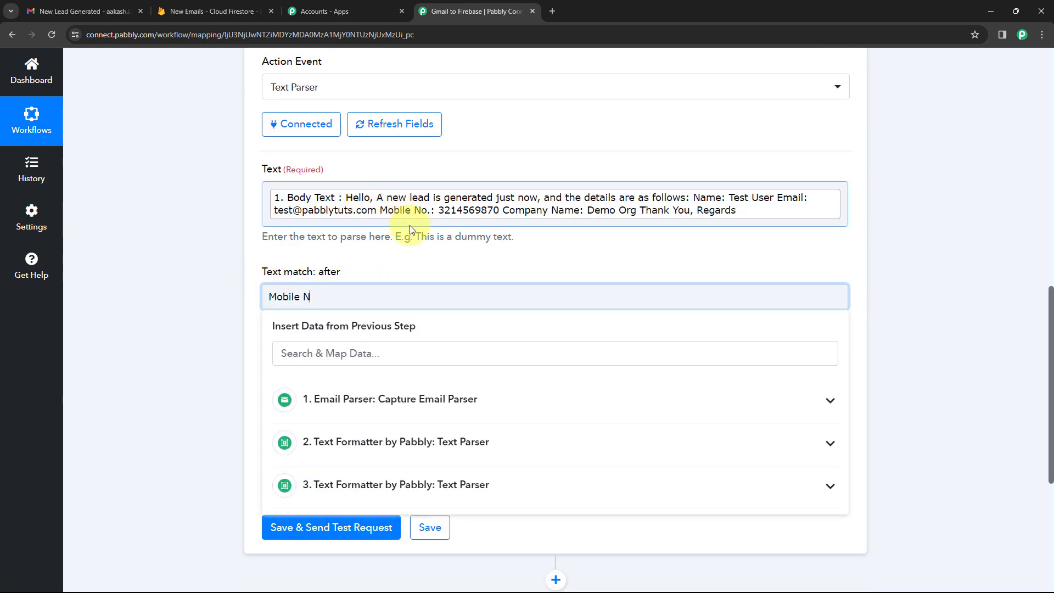
click(392, 262)
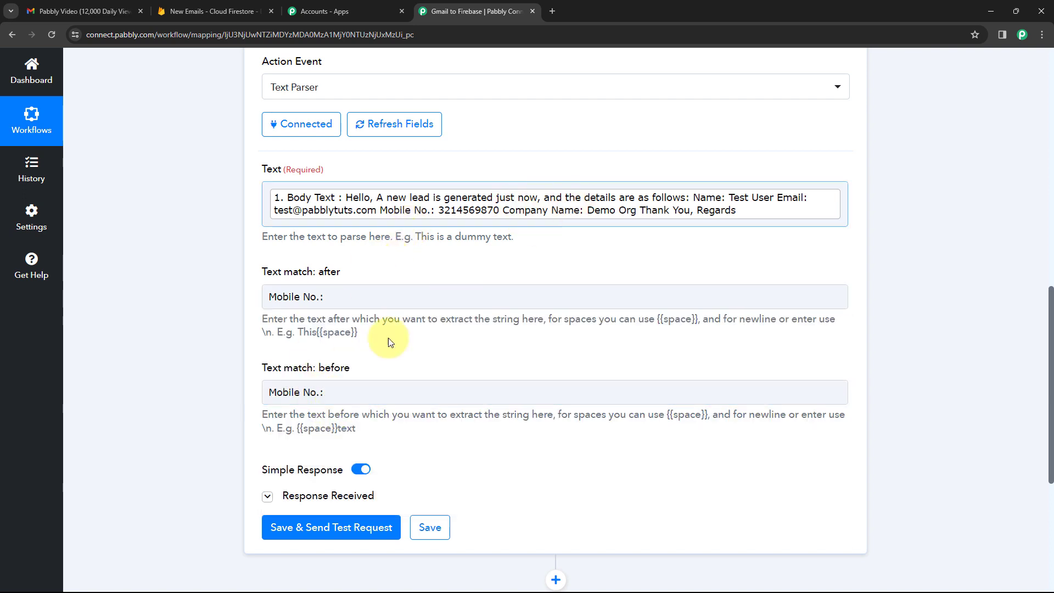
click(343, 389)
text(Cio)
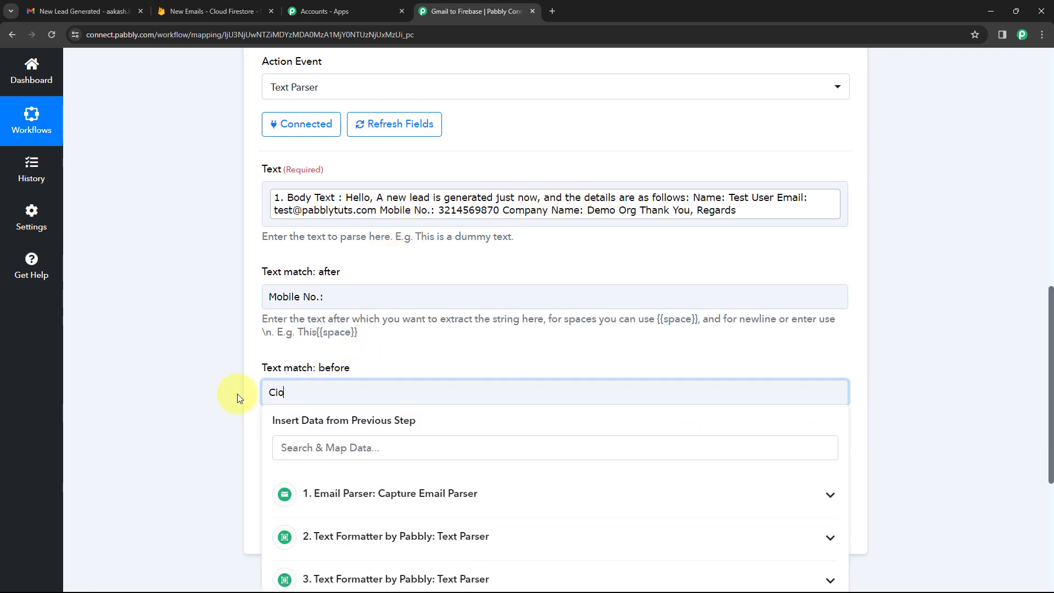
text(mpan)
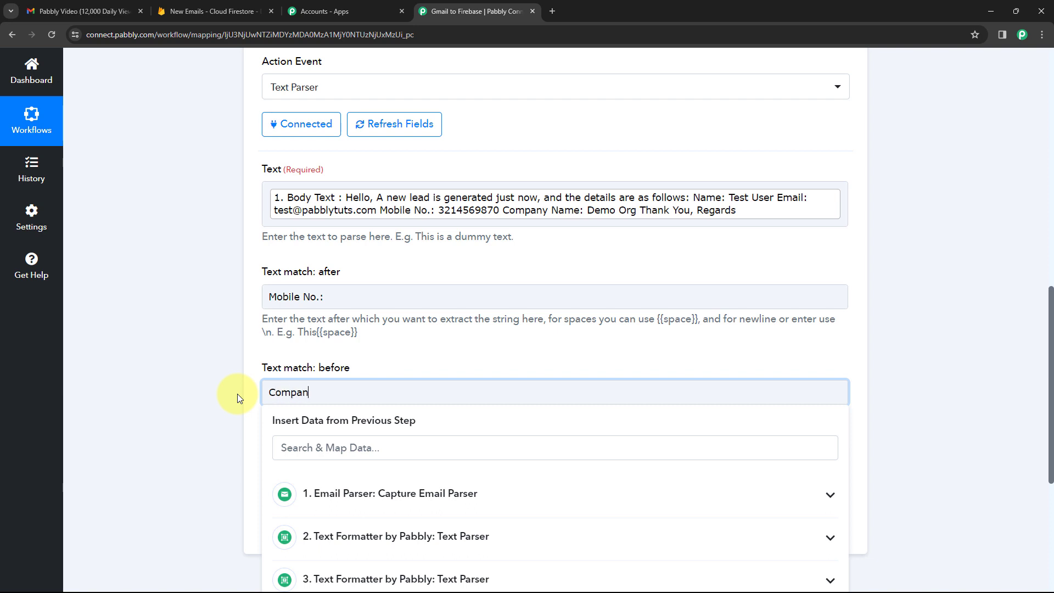
text(y Name:)
click(343, 369)
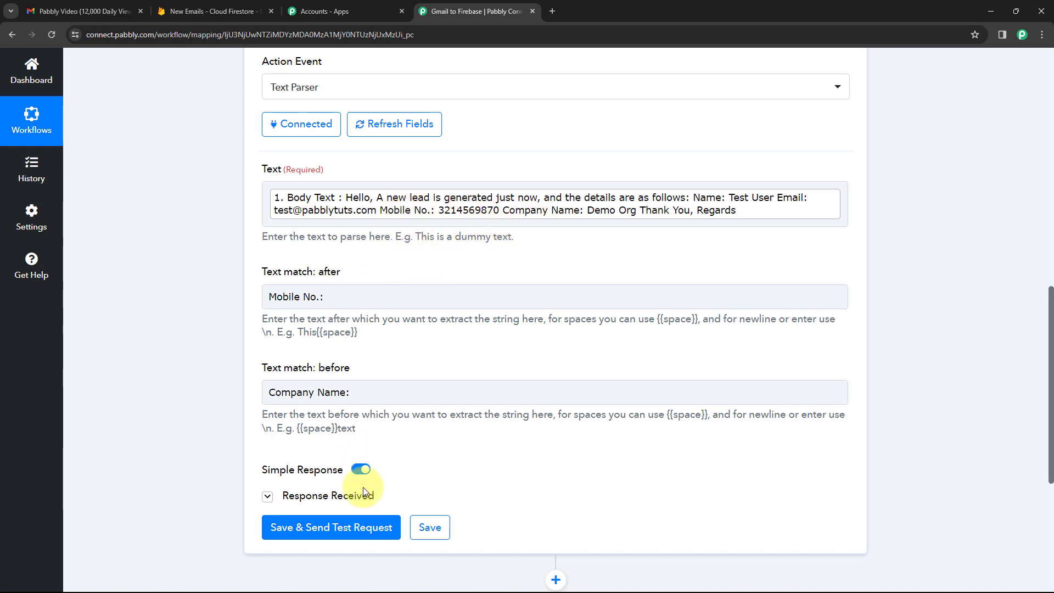
click(351, 528)
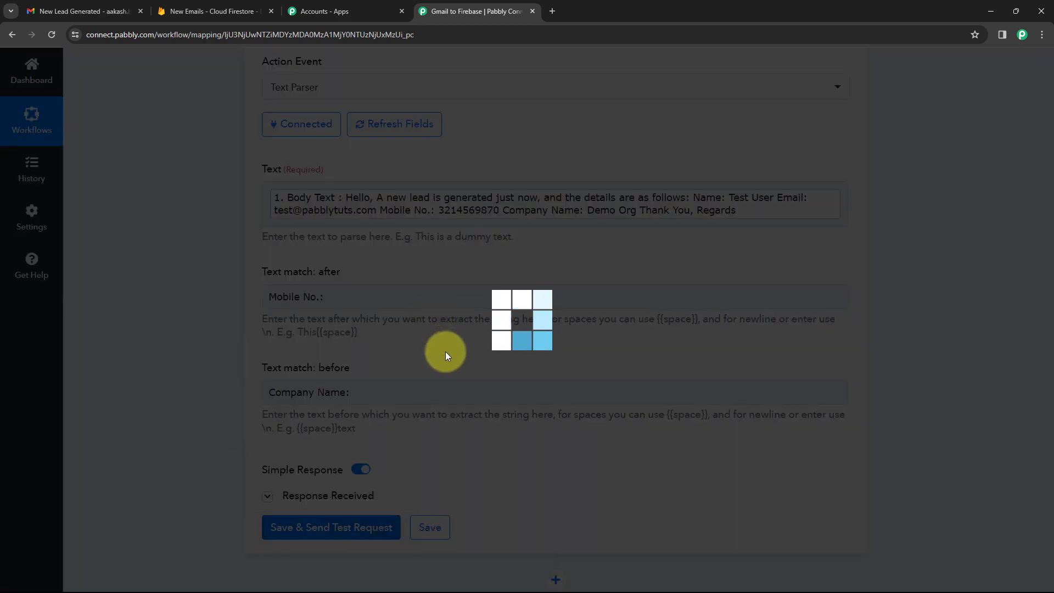
scroll(448, 352, up, 1)
scroll(450, 354, down, 3)
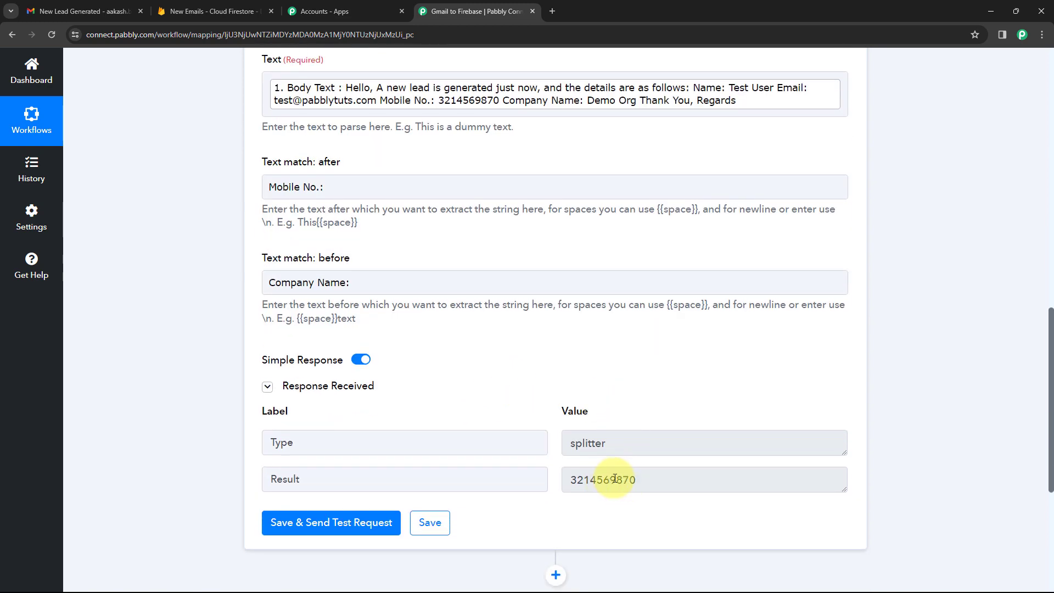
scroll(699, 370, up, 5)
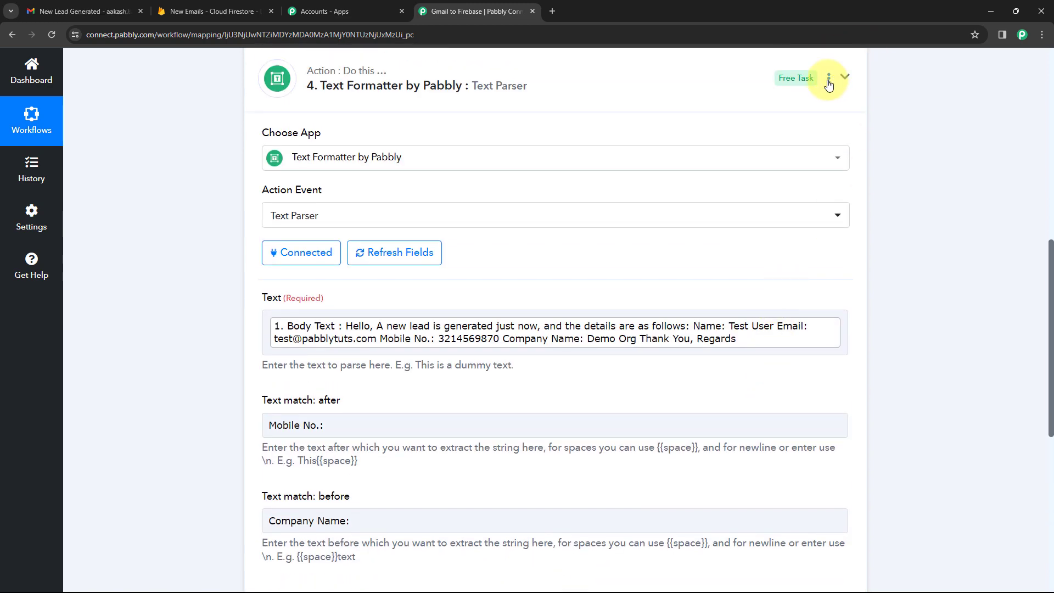
click(829, 78)
Clone step 4 into a step 5 and set its after-match to 'Company Name:'.
click(765, 143)
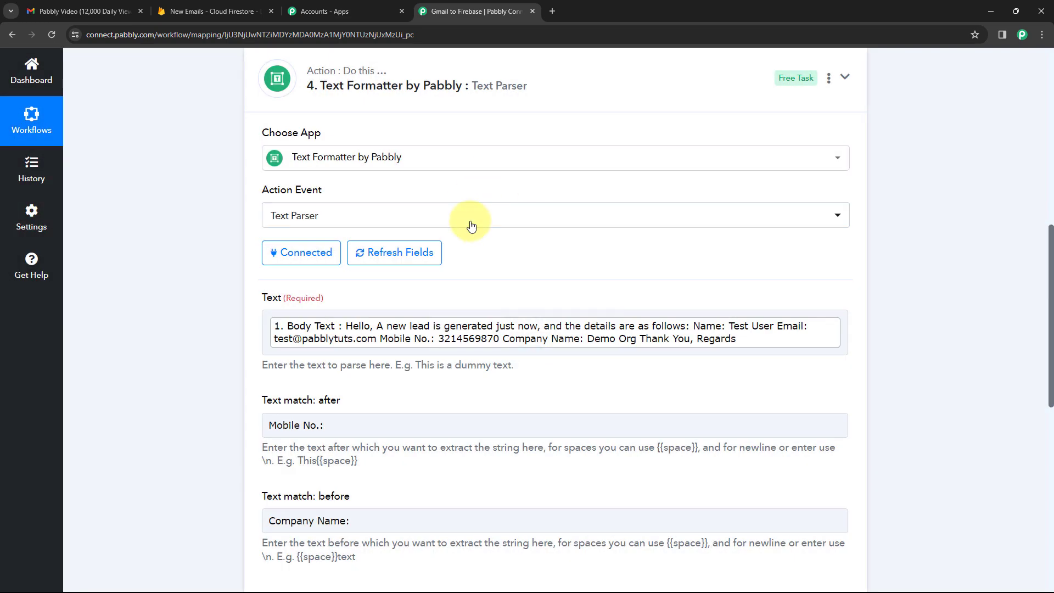
click(501, 100)
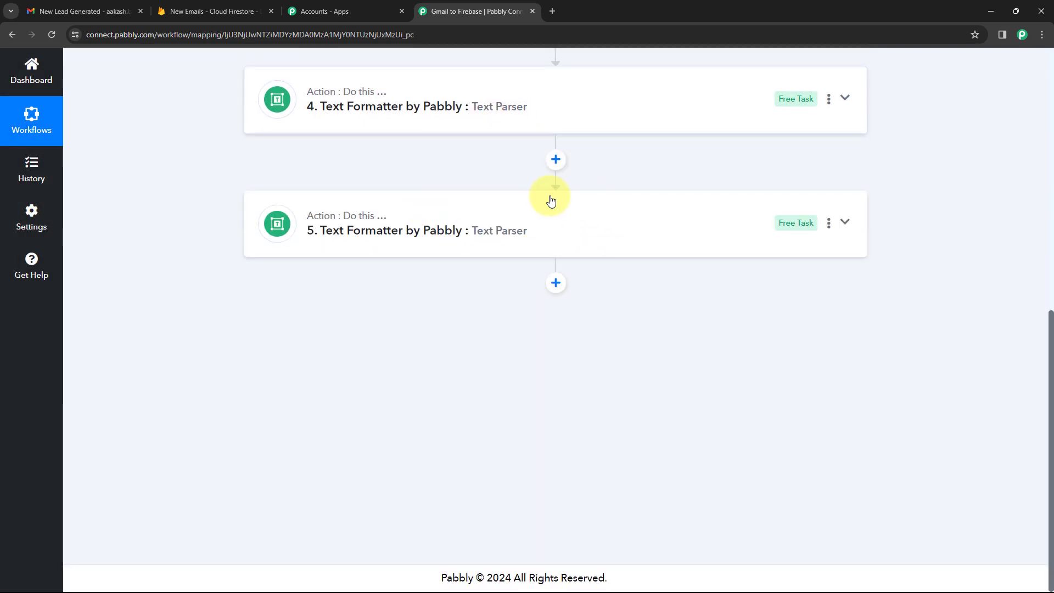
click(442, 235)
scroll(193, 292, down, 4)
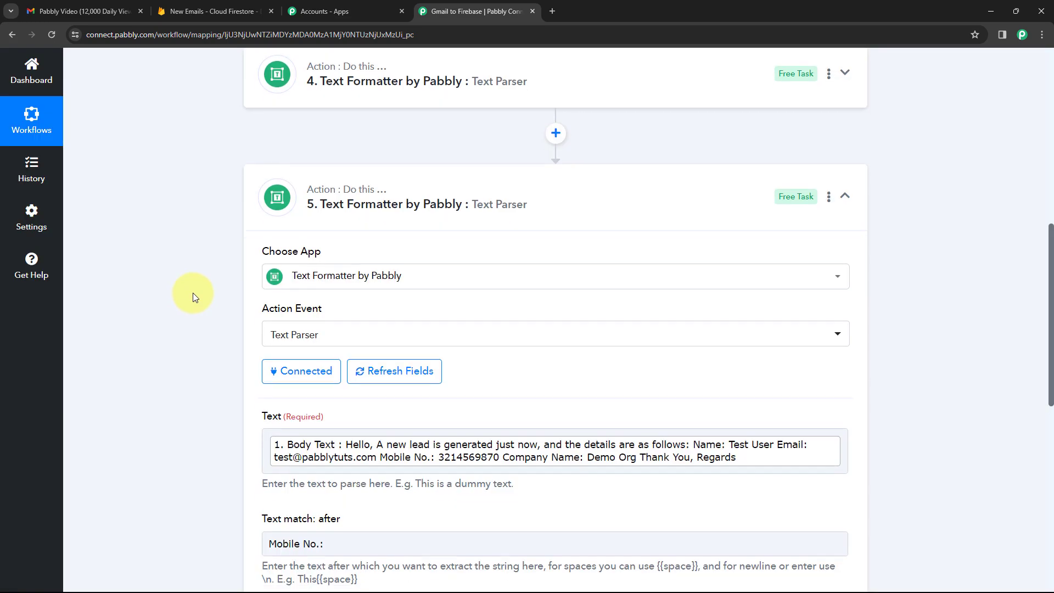
drag(369, 340, 151, 323)
text(Company Name:)
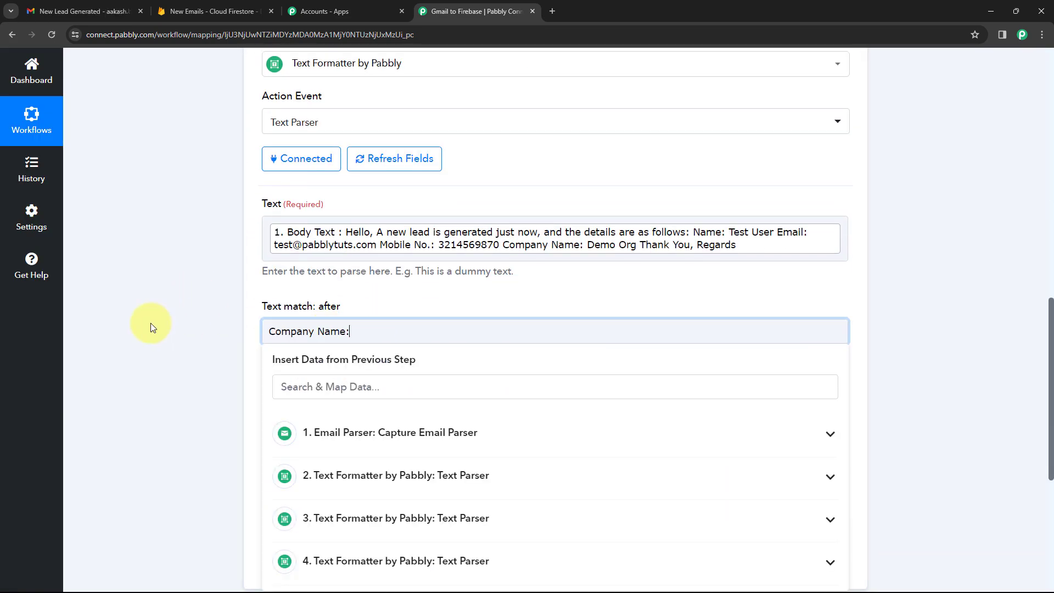
click(149, 320)
scroll(239, 317, down, 2)
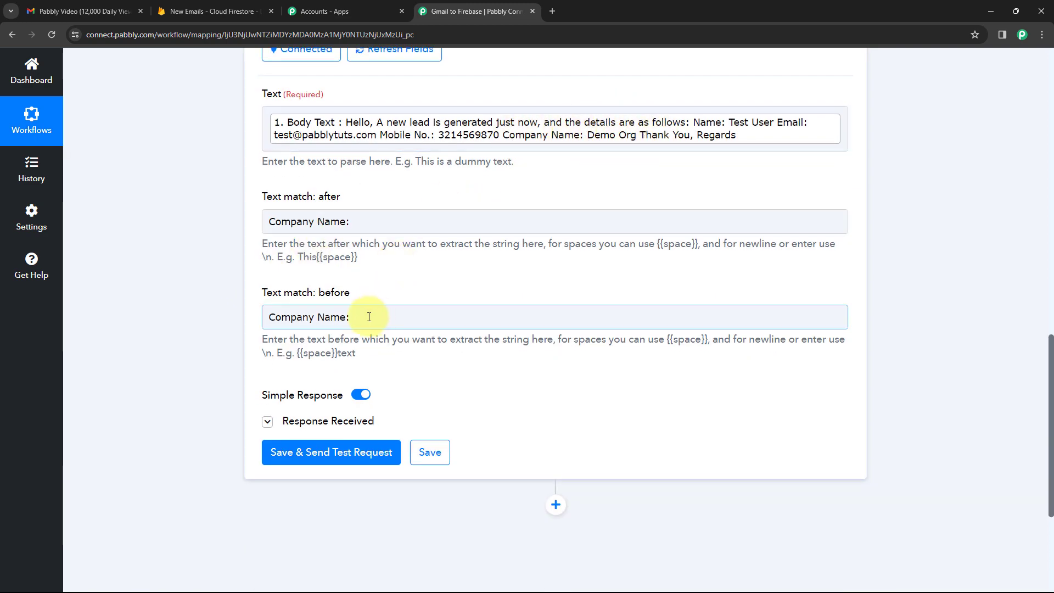
Set step 5's before-match to 'Thank You' and test it, returning 'Demo Org'.
drag(369, 317, 242, 315)
text(ta)
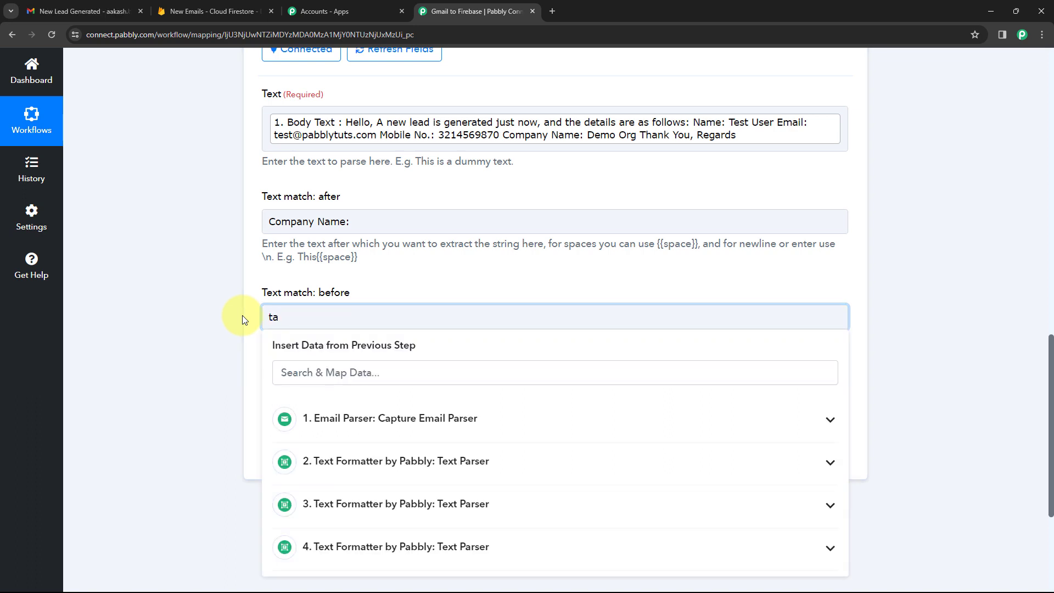
key(BackSpace)
text(hank You)
key(Left)
key(Left)
key(Left)
key(Left)
key(Left)
key(BackSpace)
text(T)
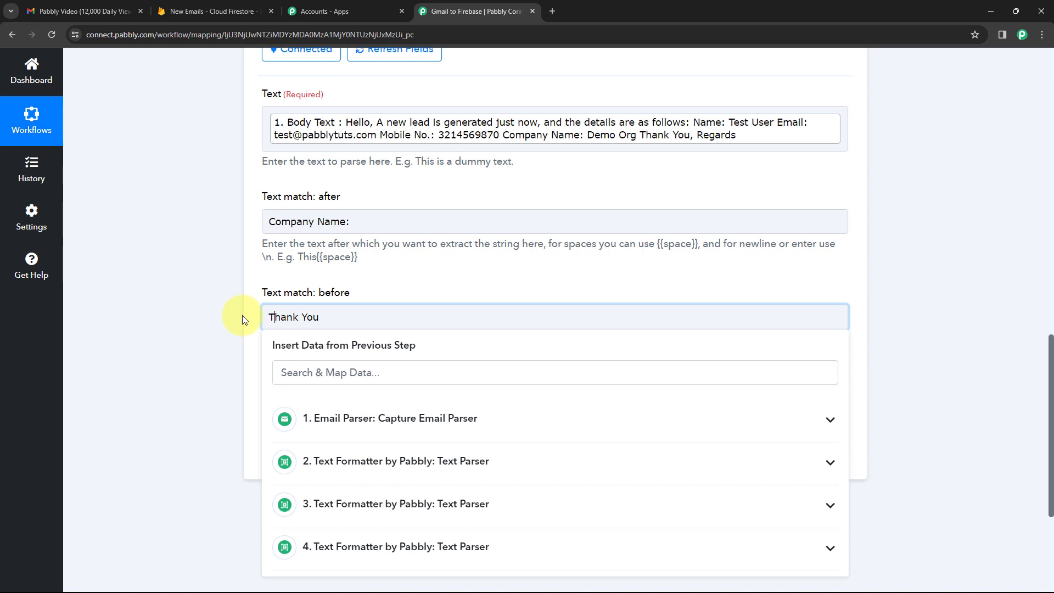
click(242, 317)
click(354, 456)
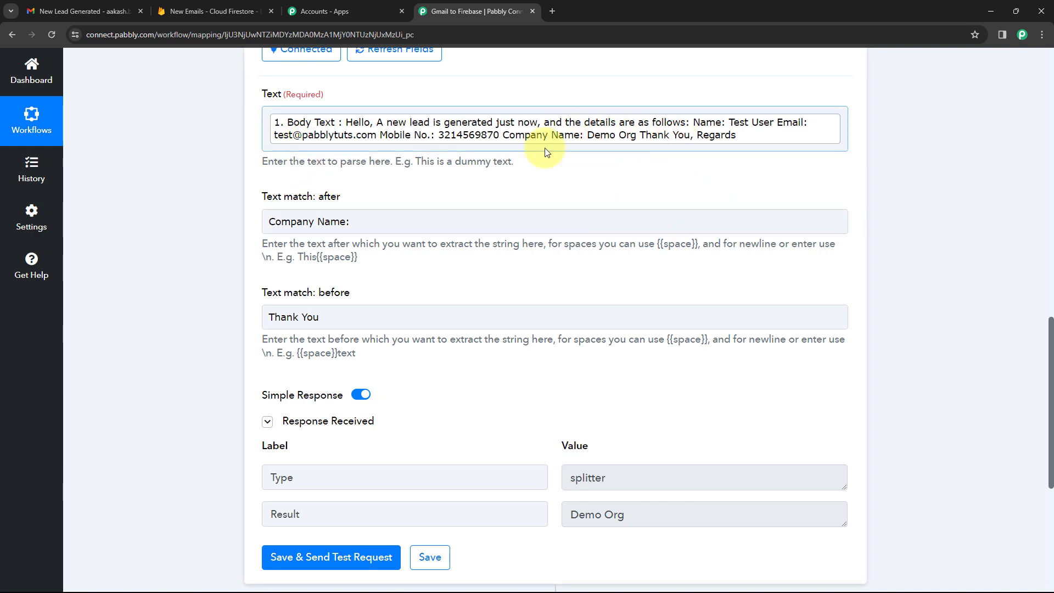
scroll(618, 199, up, 4)
click(612, 101)
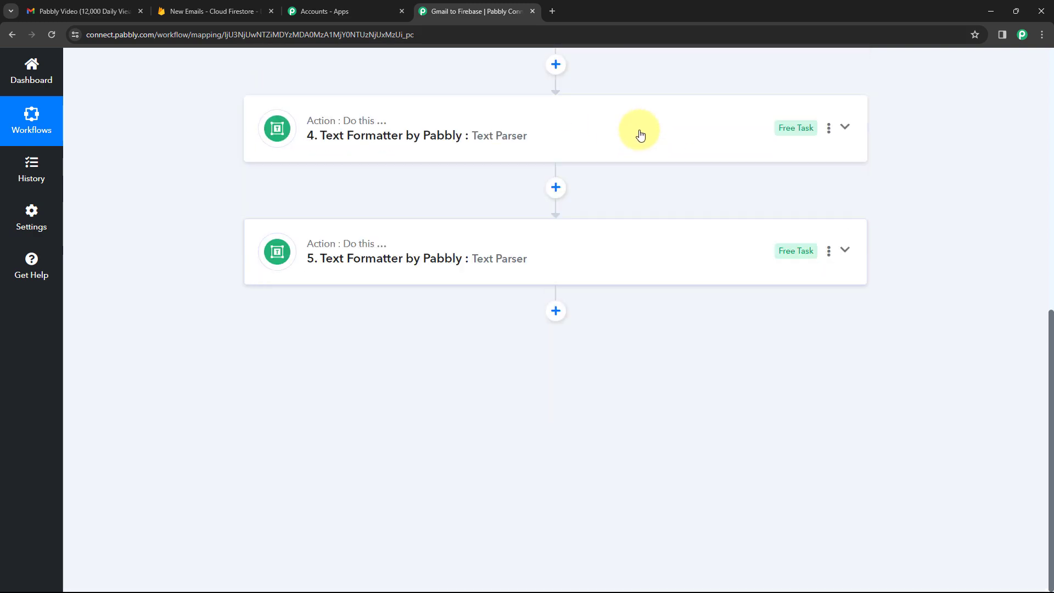
Look over the existing New Leads data in Firestore, then go back to the Gmail to Firebase workflow.
scroll(637, 187, up, 7)
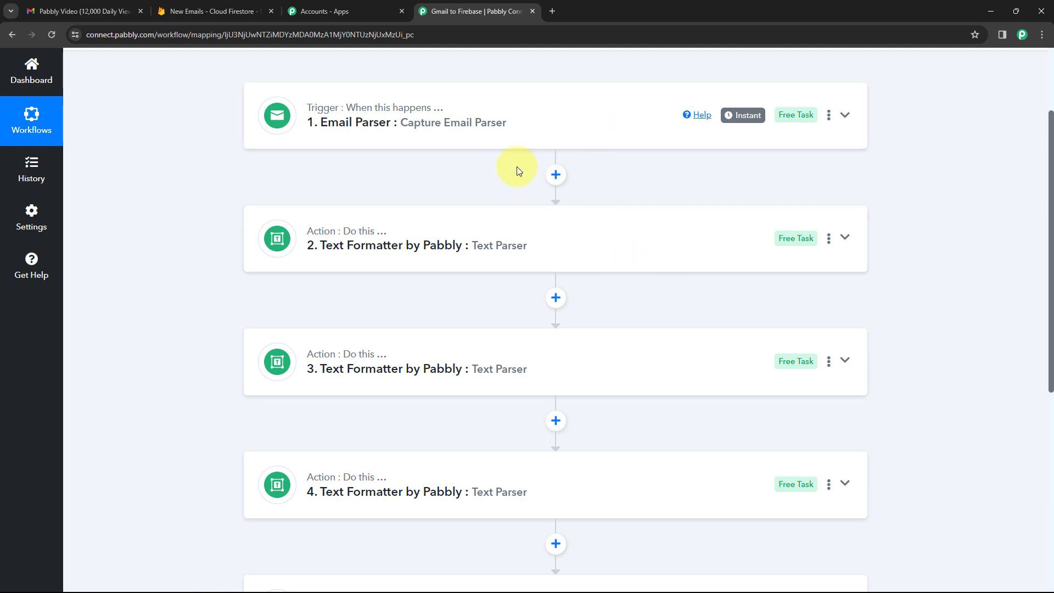
scroll(482, 162, down, 2)
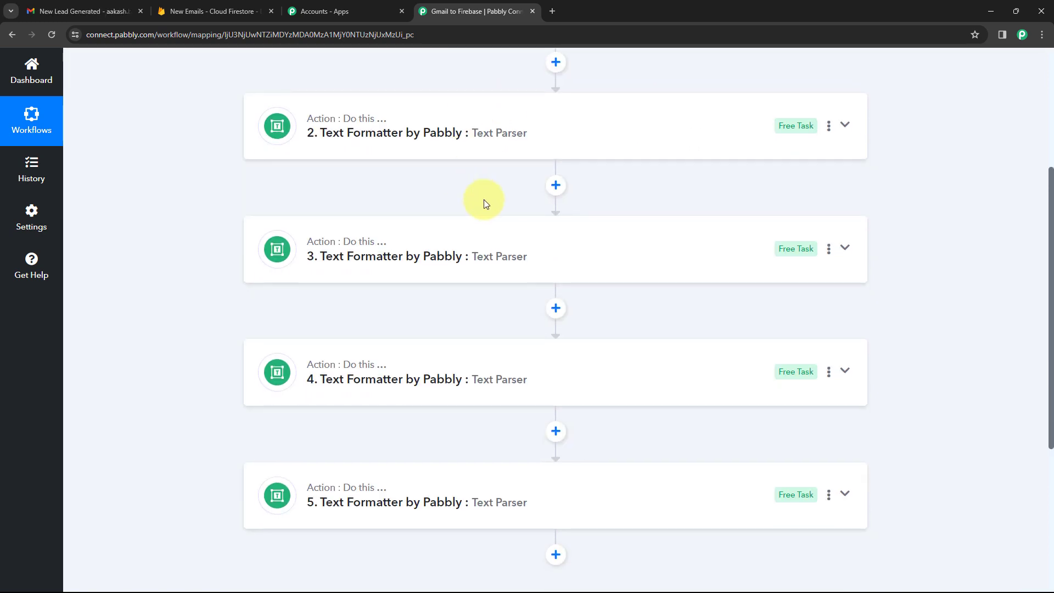
scroll(482, 202, down, 1)
click(235, 11)
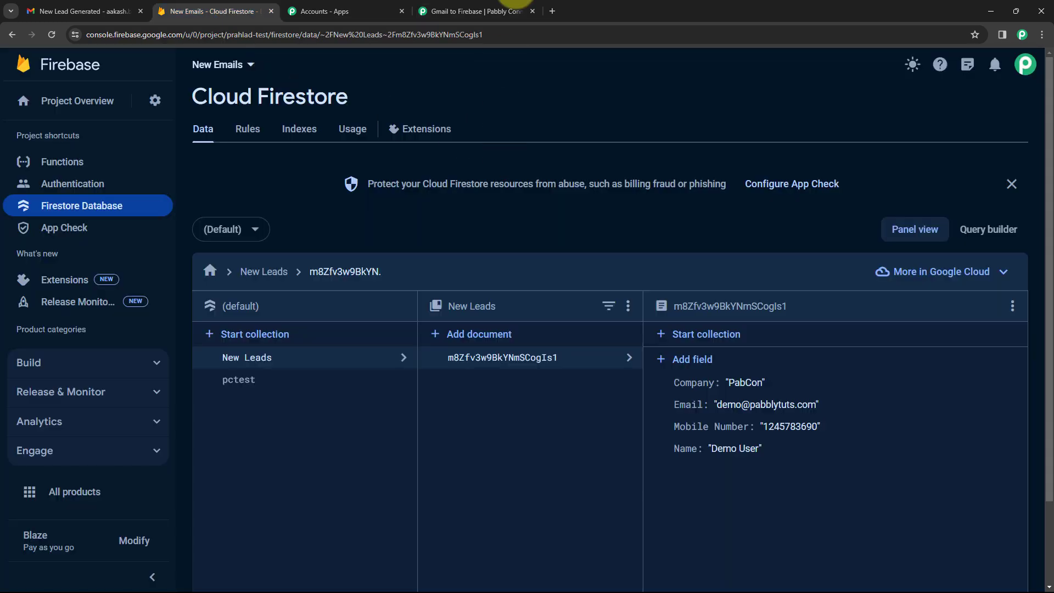
click(510, 10)
scroll(196, 264, down, 3)
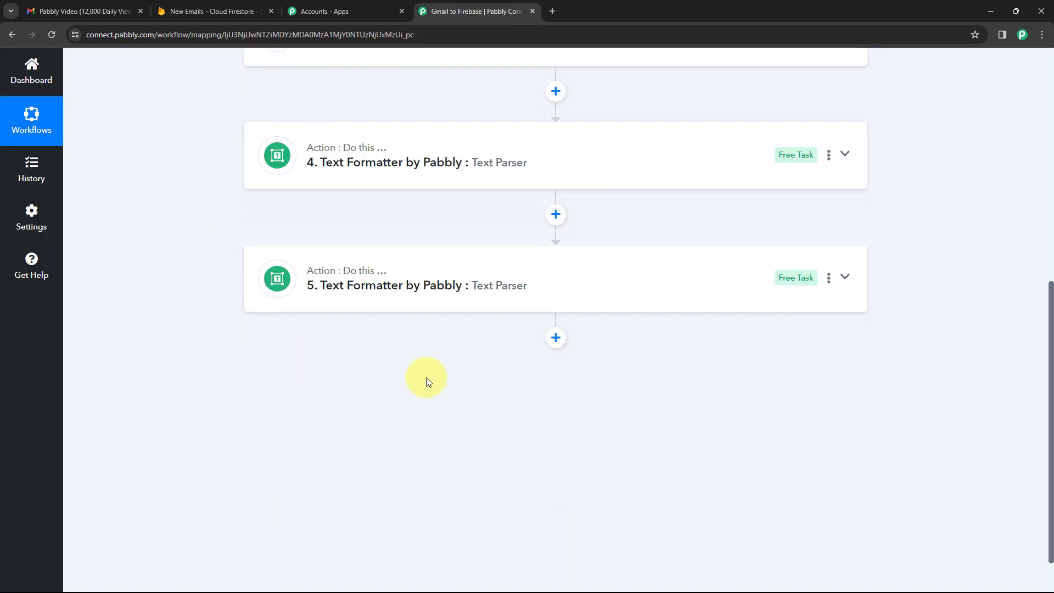
Add a step 6 using Firebase/Firestore's Create Document action and begin connecting an account.
click(555, 336)
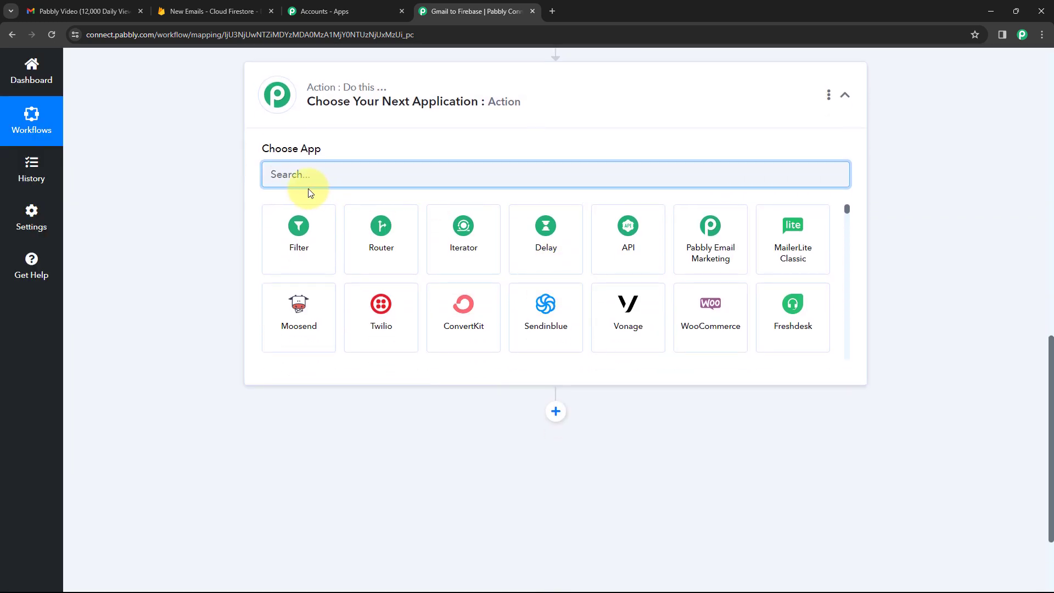
text(Firebase)
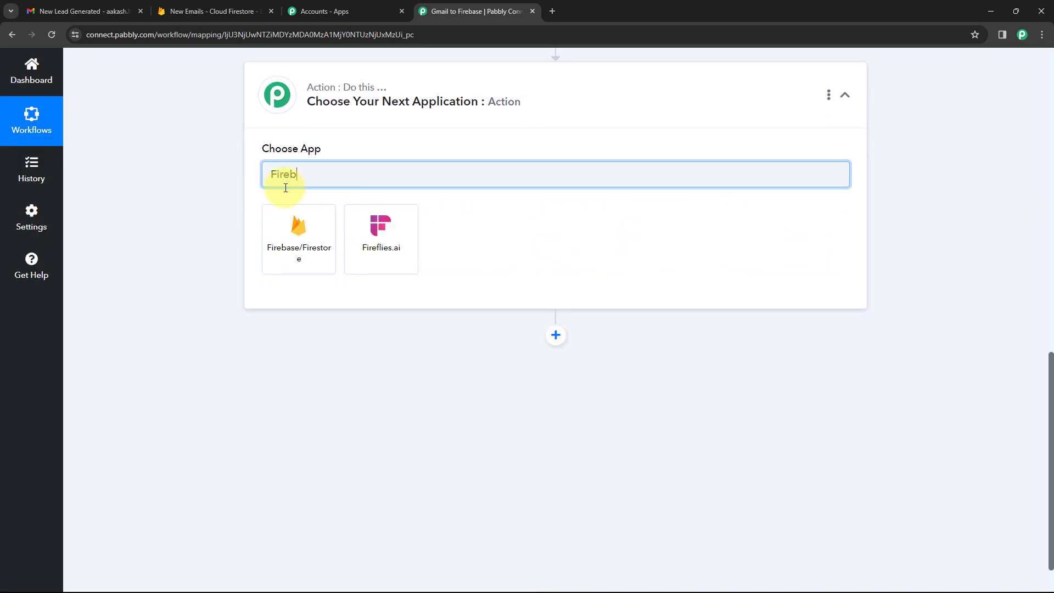
click(296, 235)
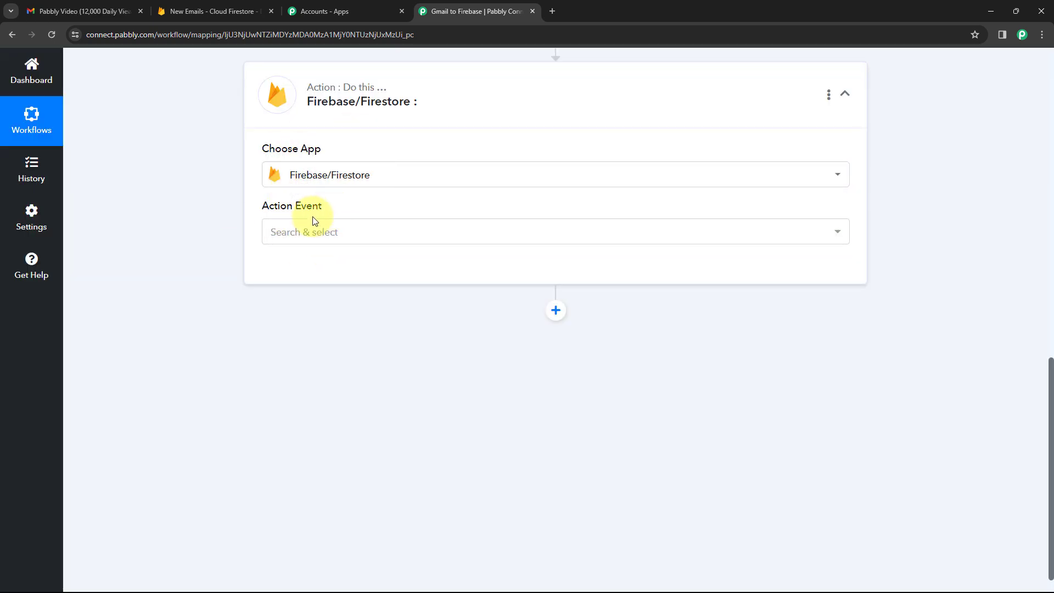
click(340, 241)
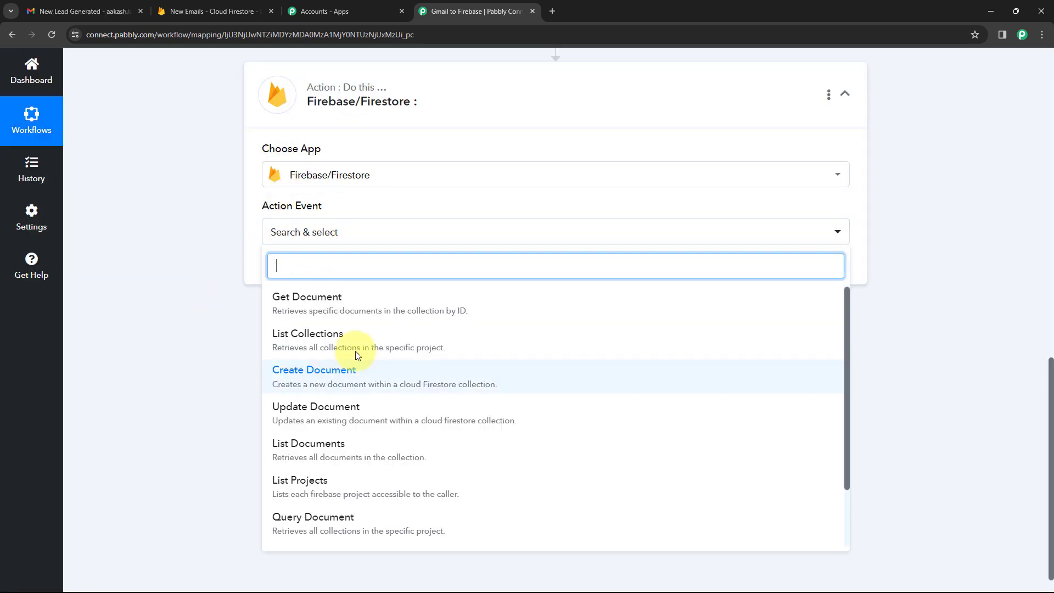
click(326, 371)
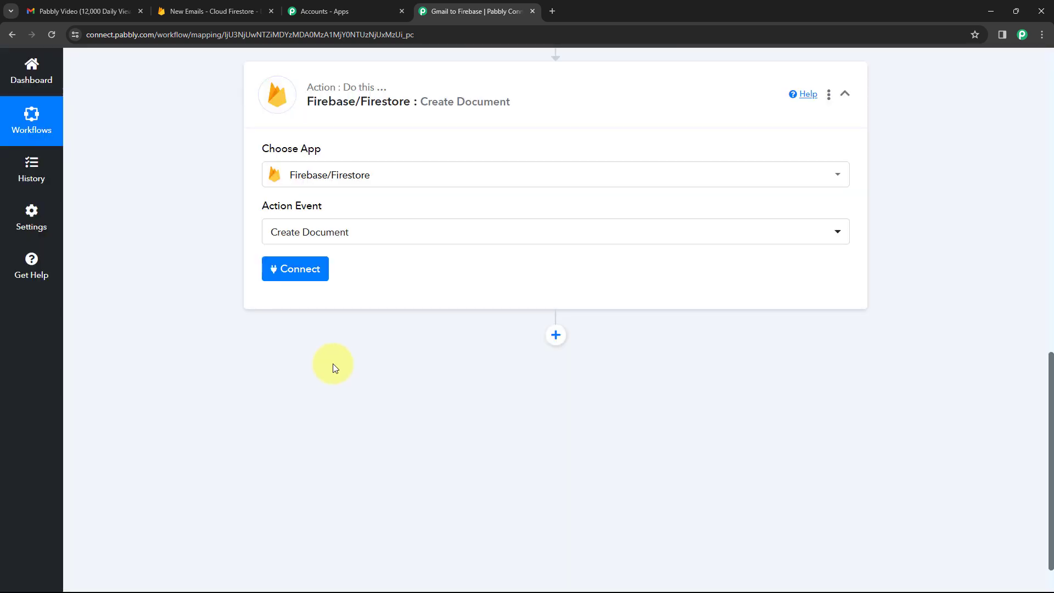
click(286, 269)
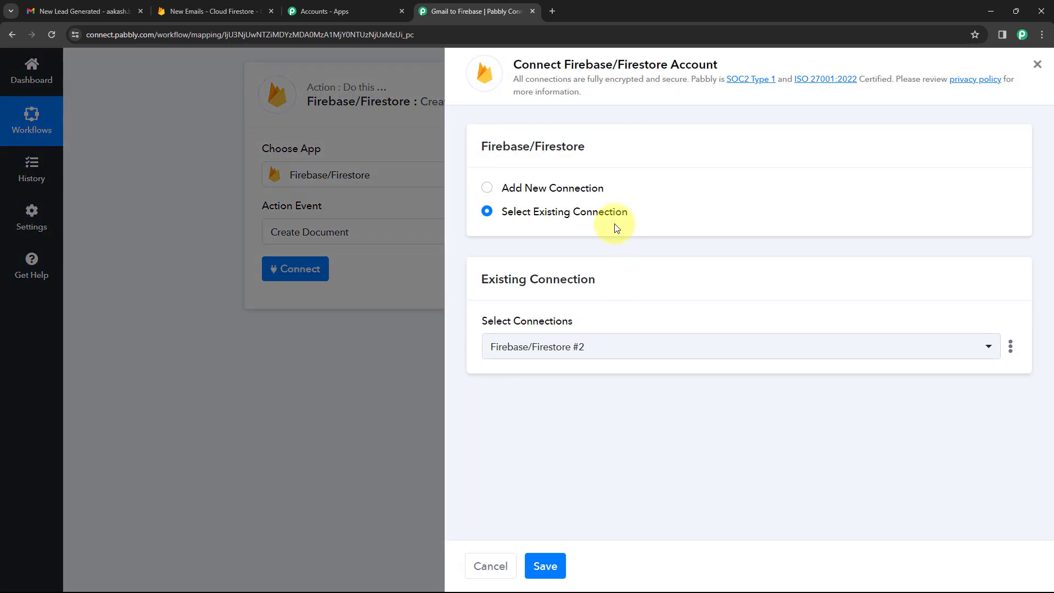
Choose Add New Connection, start Connect With Firebase/Firestore, and open a blank browser tab.
click(487, 187)
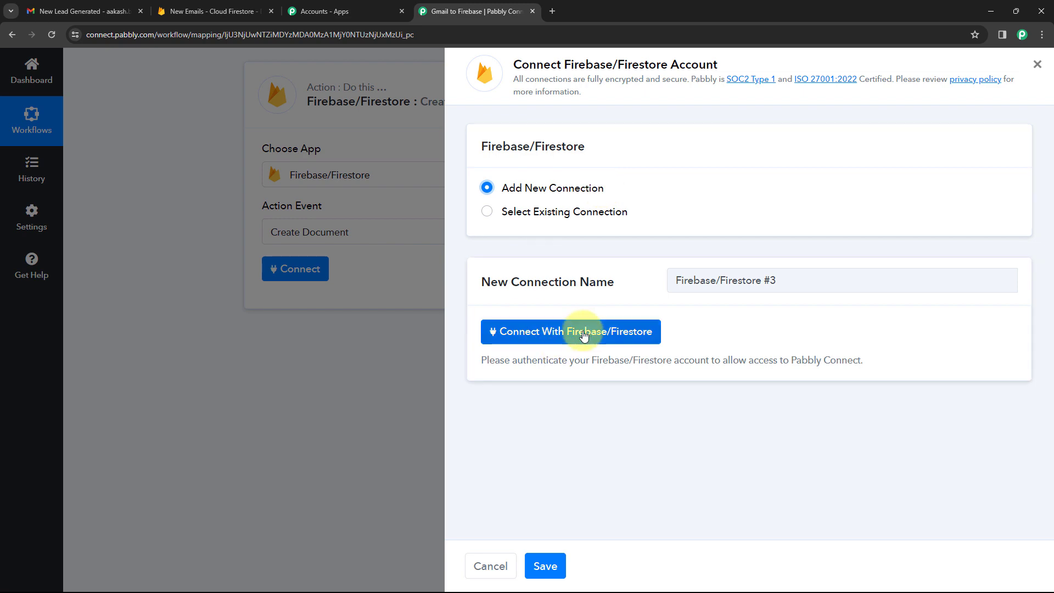
click(578, 337)
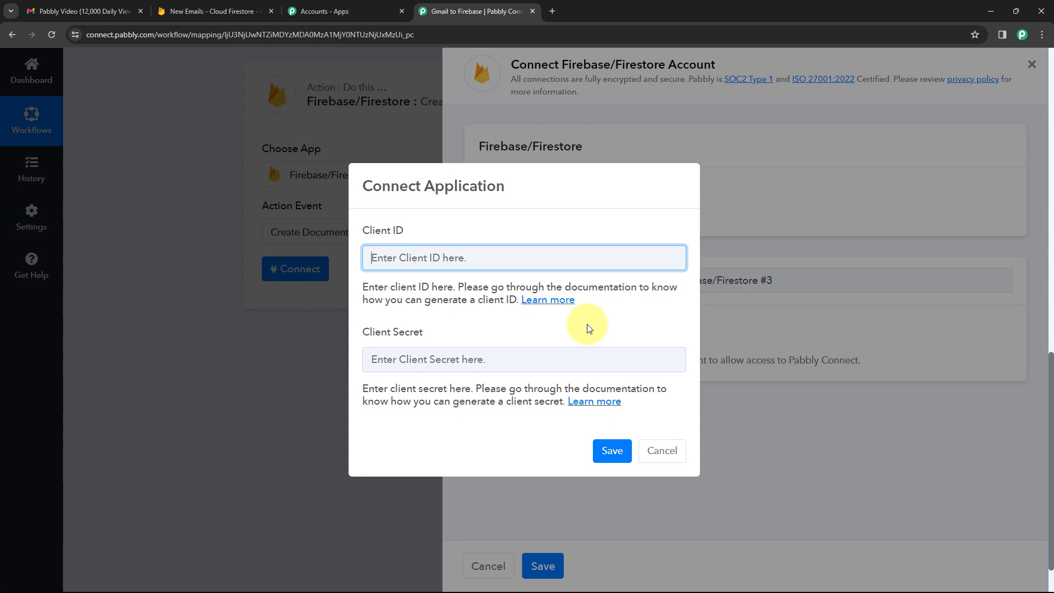
click(552, 11)
Search for 'Google Cloud Con' and go to the Google Cloud console Welcome page.
text(Go)
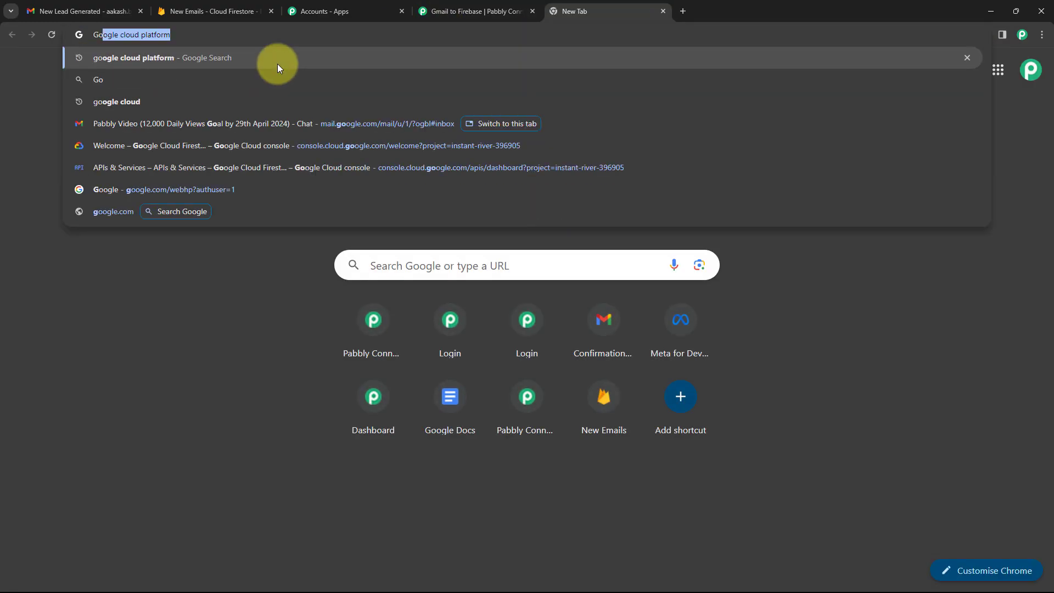
text(ogle Cloud Console)
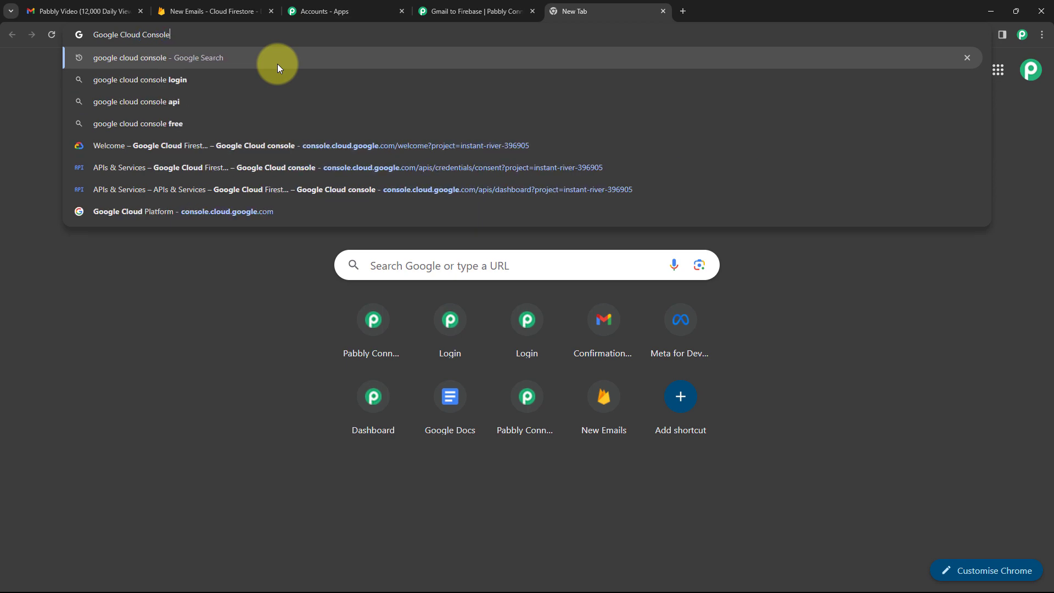
click(278, 64)
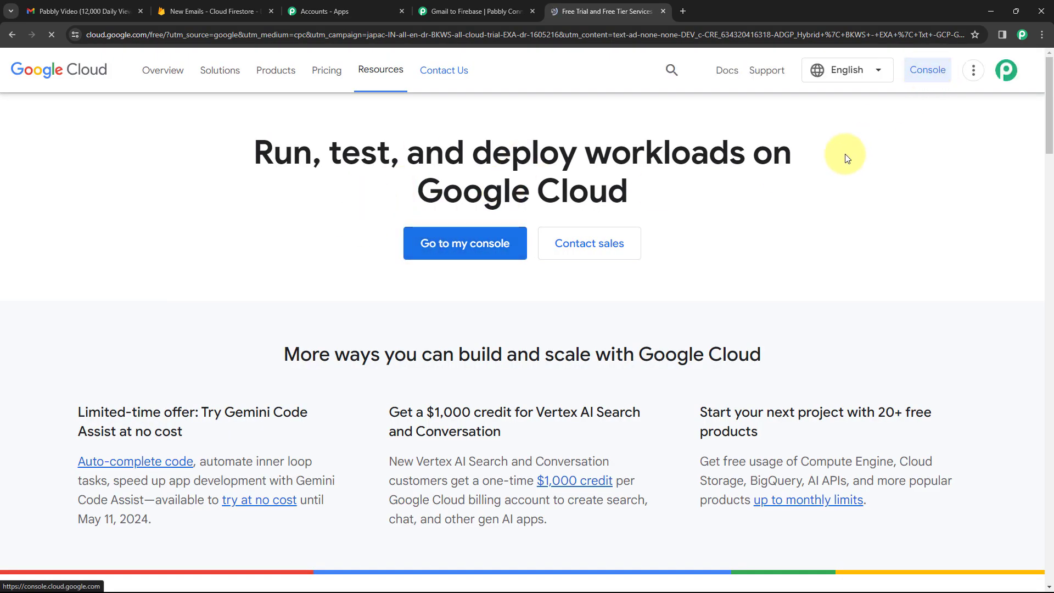
click(931, 80)
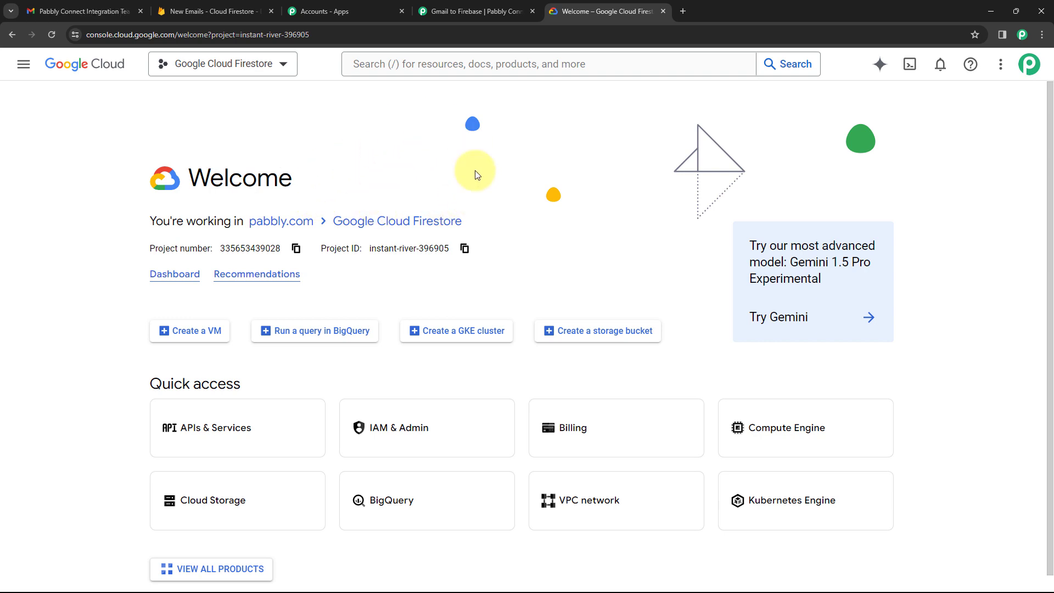
Search the API Library for 'Firebase' and confirm the Firebase Management API is enabled.
click(234, 420)
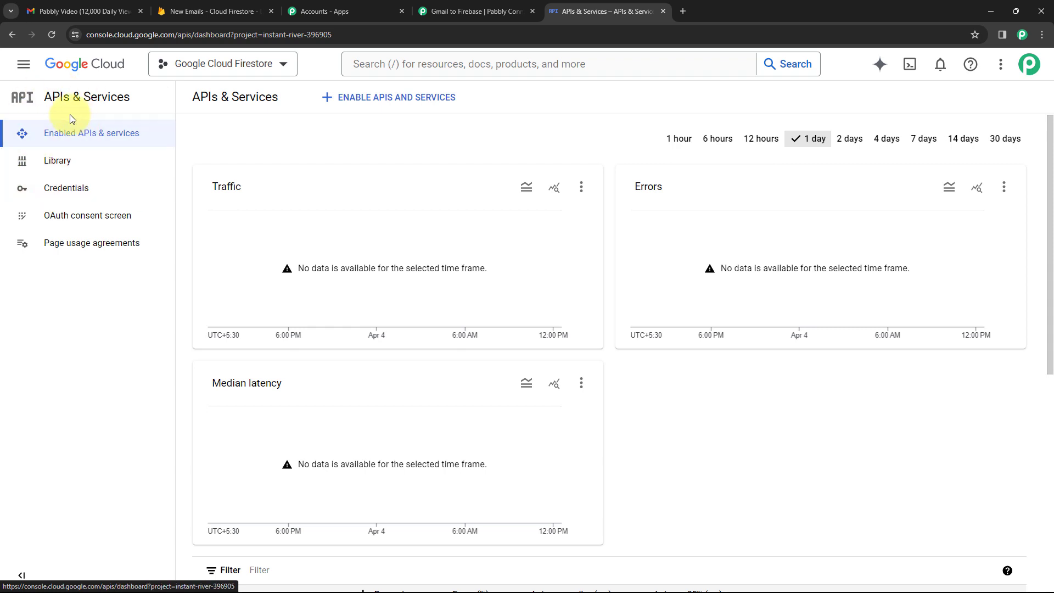
click(76, 166)
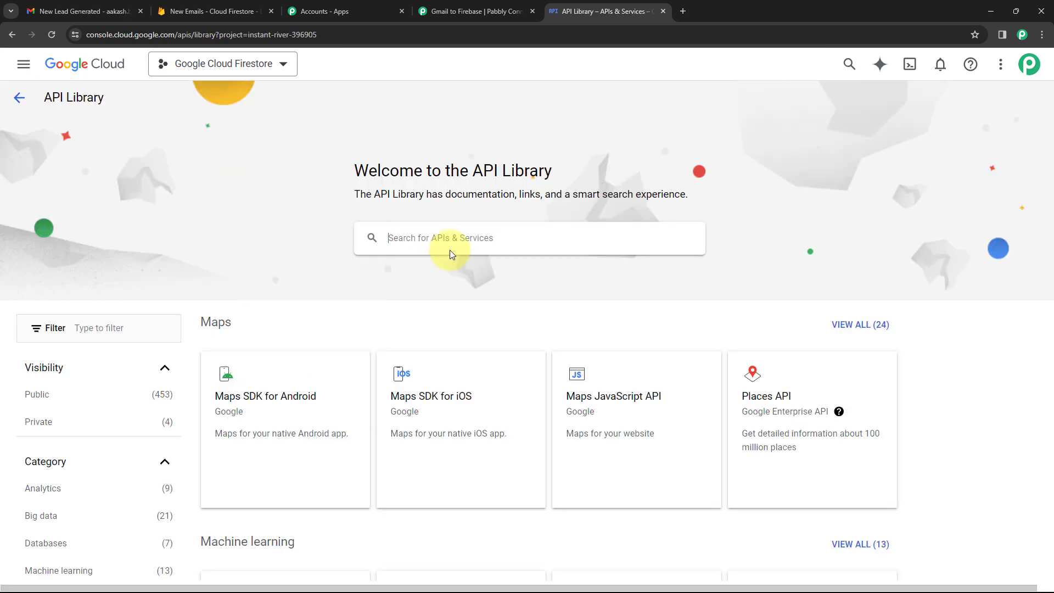
click(450, 249)
text(Firebase)
key(Return)
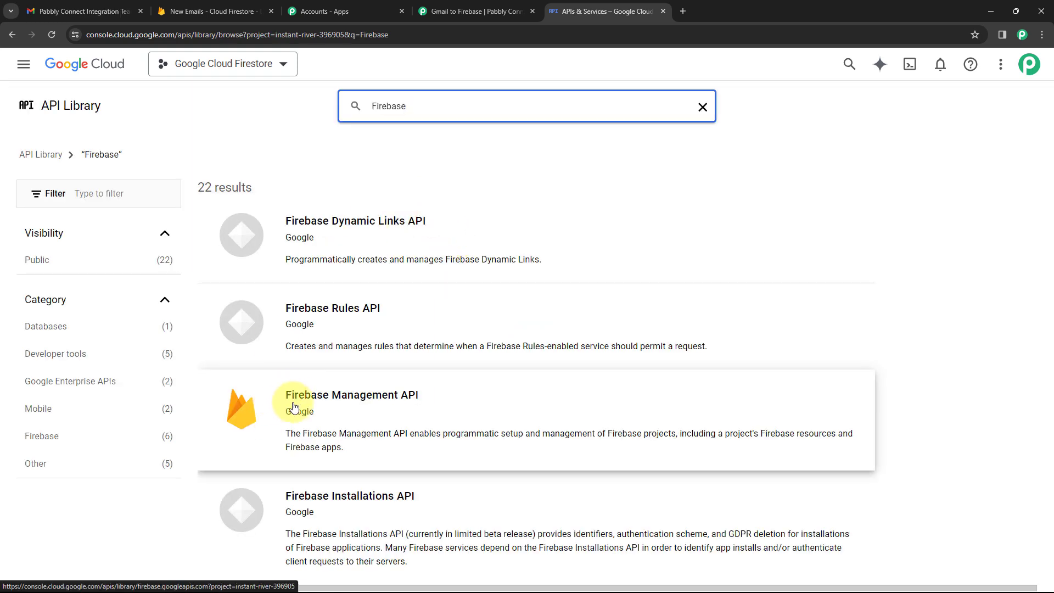
click(366, 404)
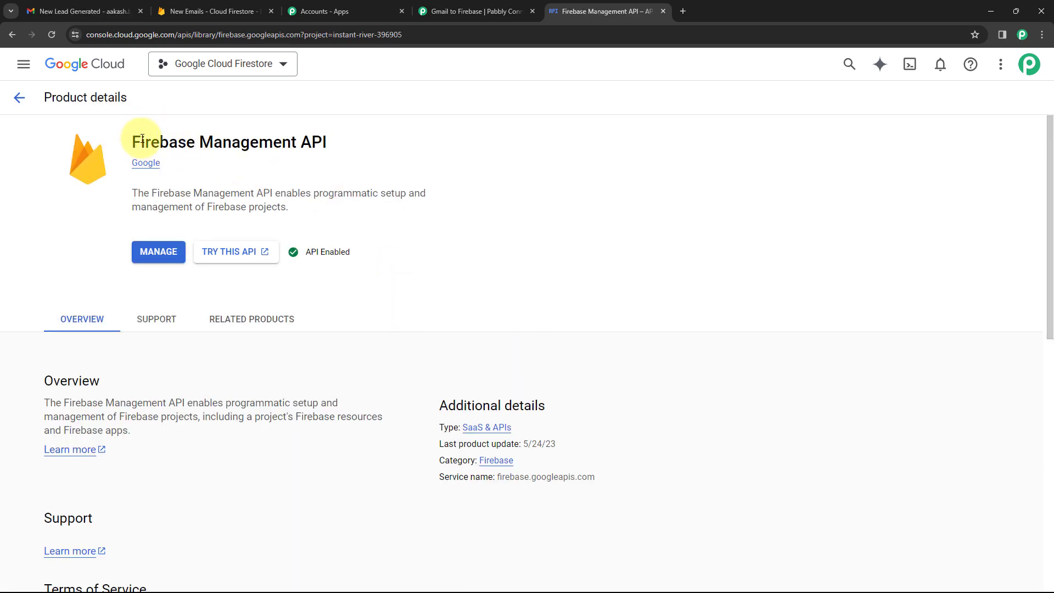
drag(132, 142, 357, 137)
click(362, 143)
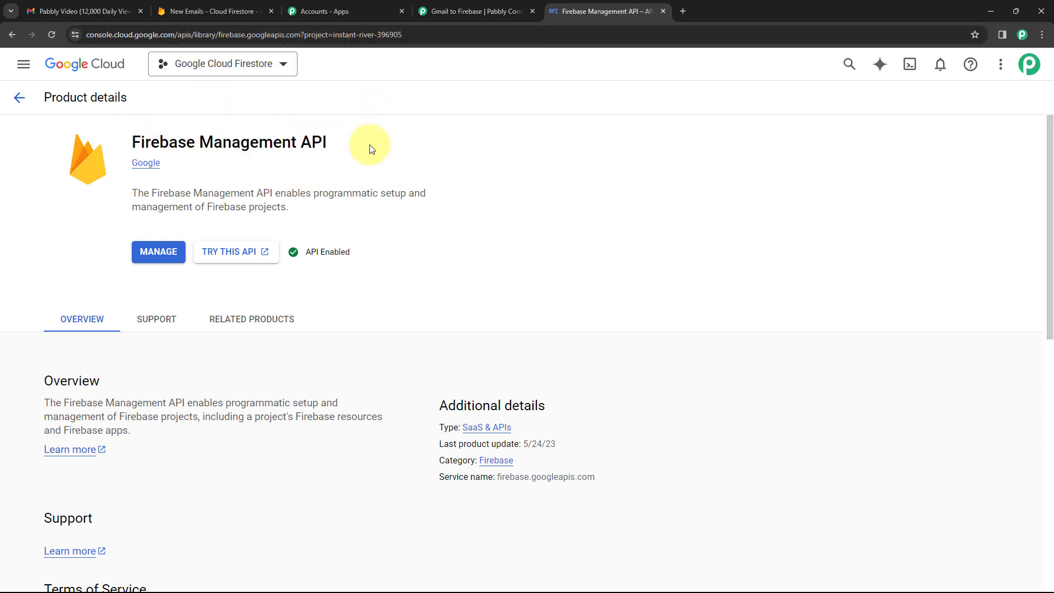
Review the OAuth consent screen, then return to Pabbly's Client ID/Secret dialog.
click(12, 35)
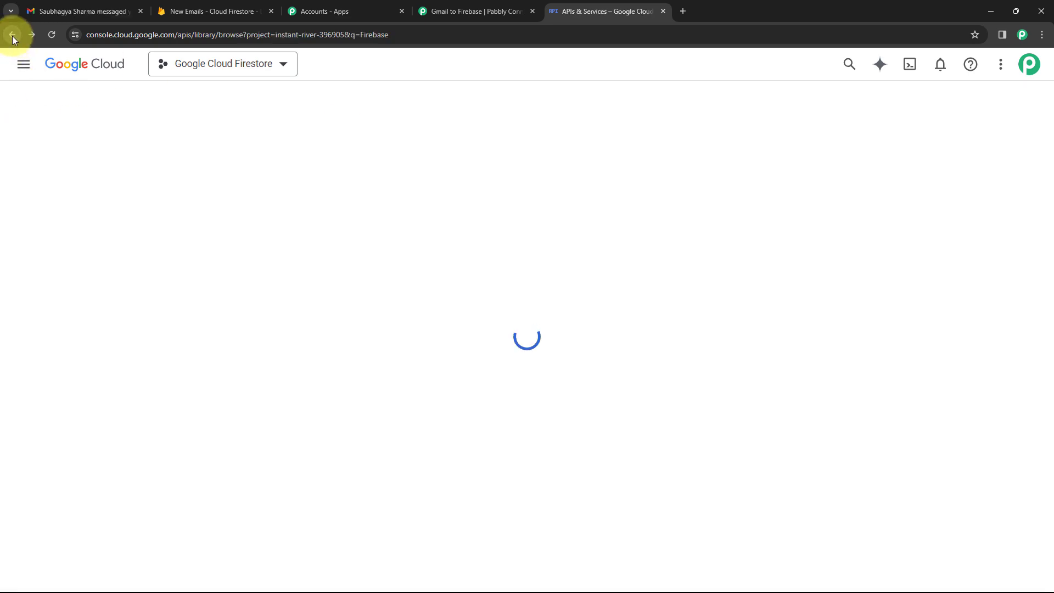
click(12, 35)
click(12, 36)
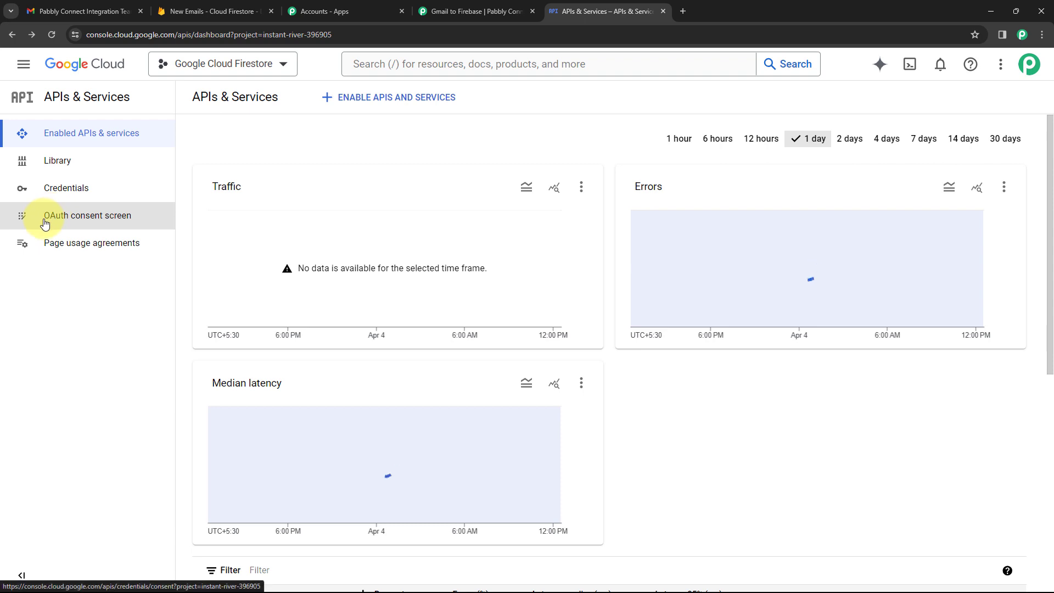
click(76, 216)
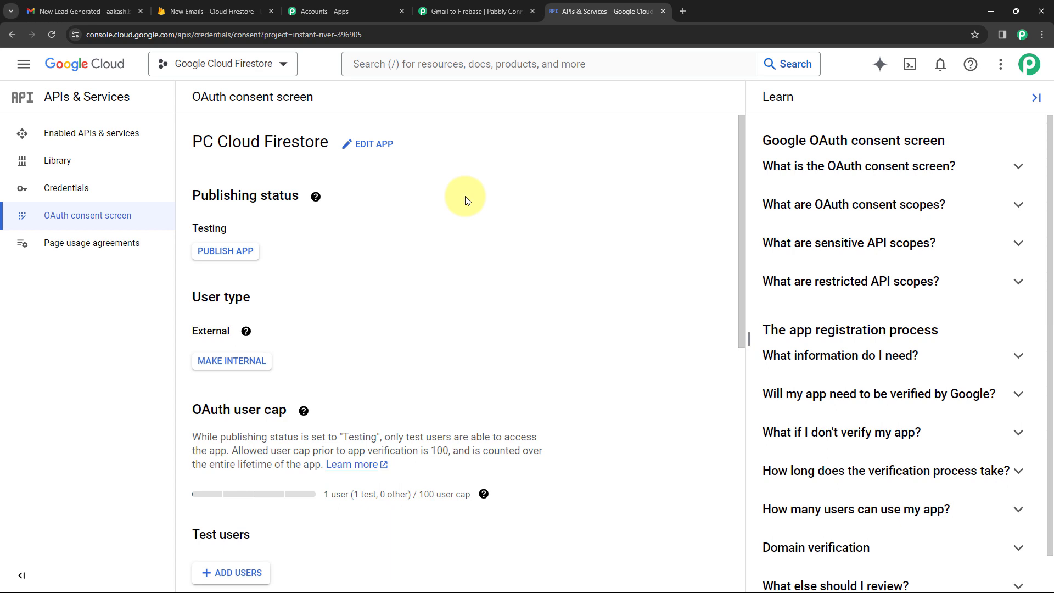
click(476, 15)
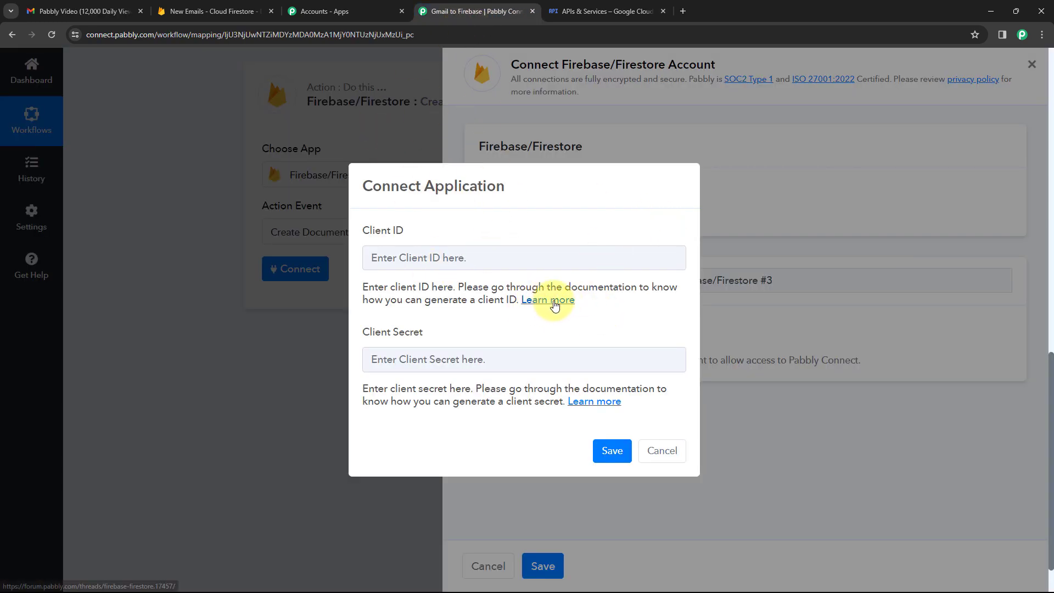
Open the Client ID 'Learn more' guide in Pabbly Forum and read down to the required API scopes.
click(535, 300)
click(586, 5)
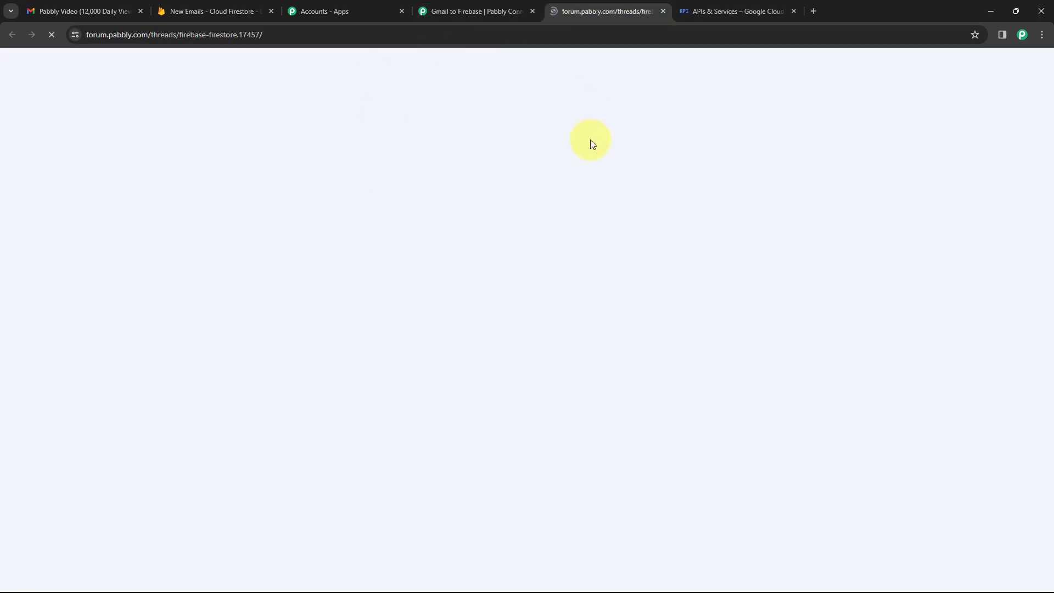
scroll(591, 159, down, 5)
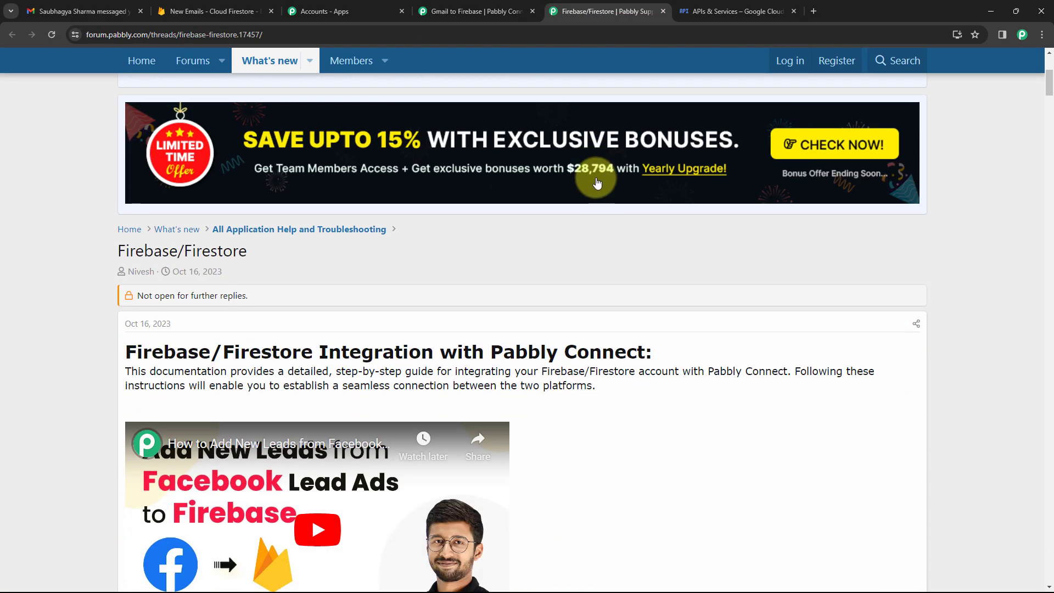
scroll(597, 183, down, 15)
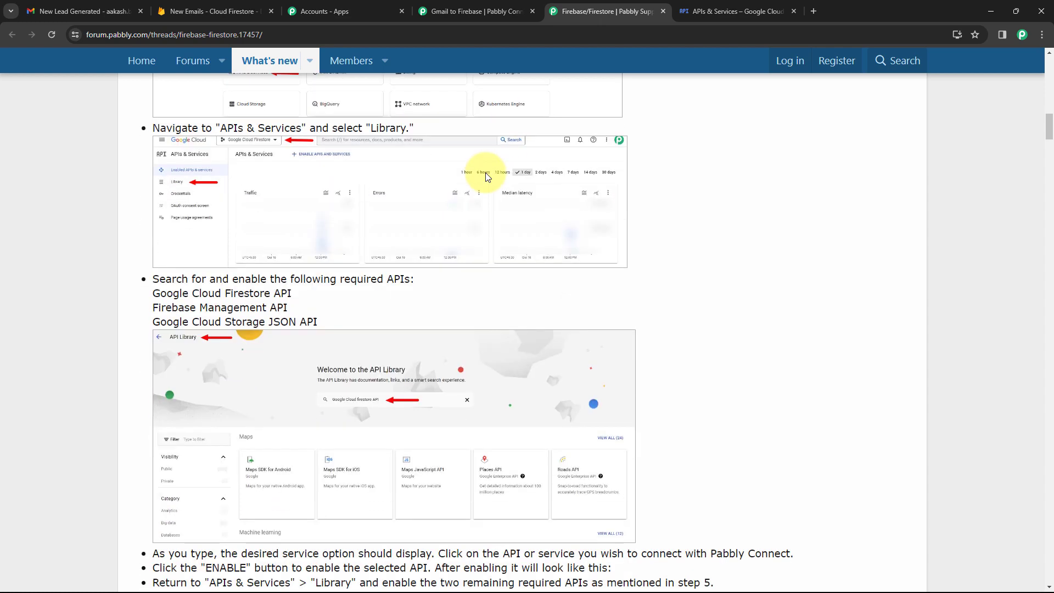
scroll(264, 161, down, 1)
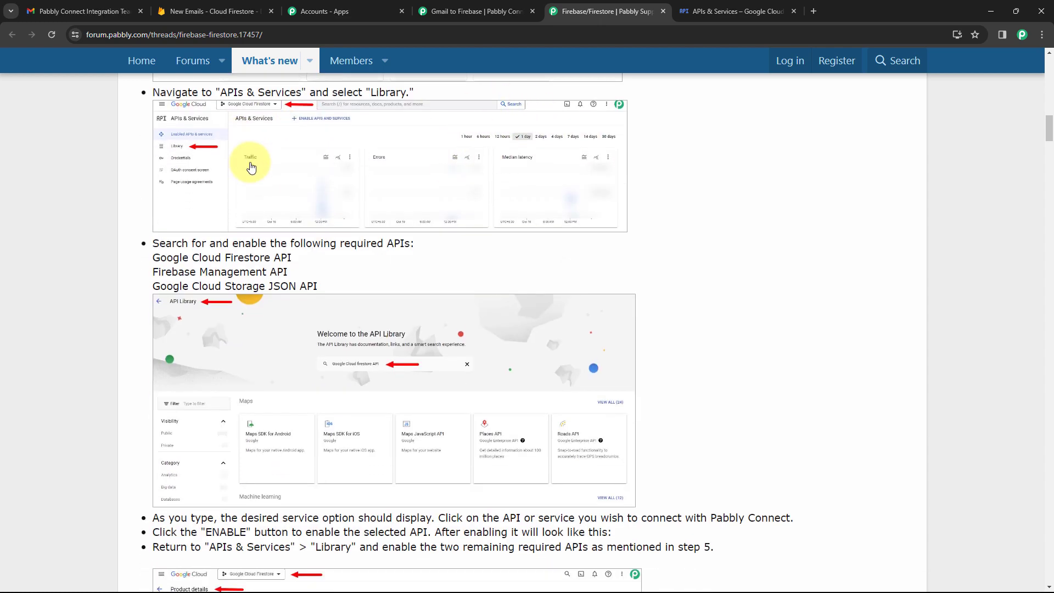
scroll(251, 166, down, 8)
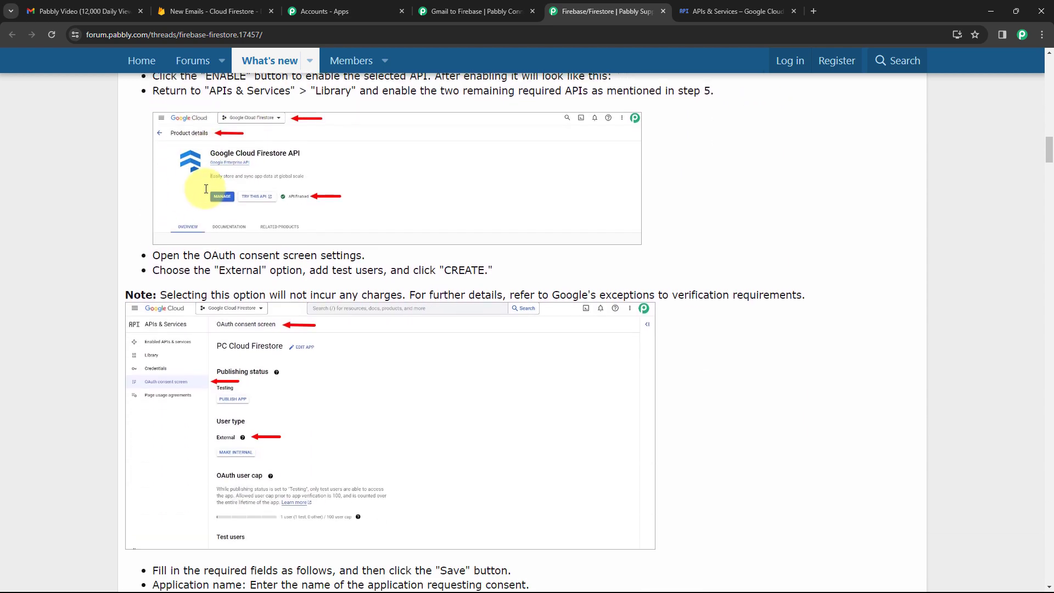
scroll(206, 188, down, 7)
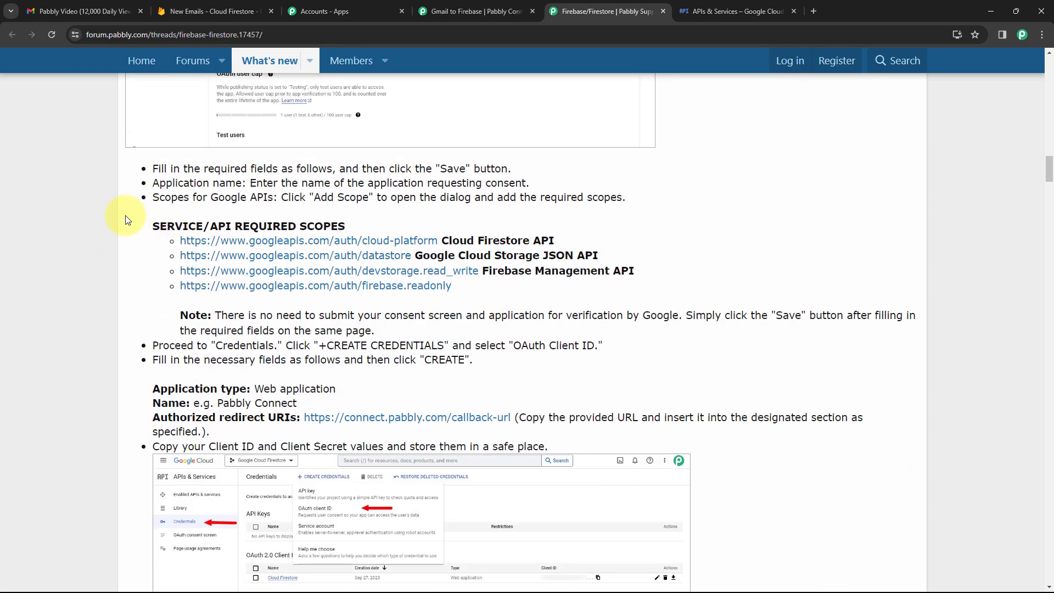
drag(151, 226, 635, 238)
click(650, 247)
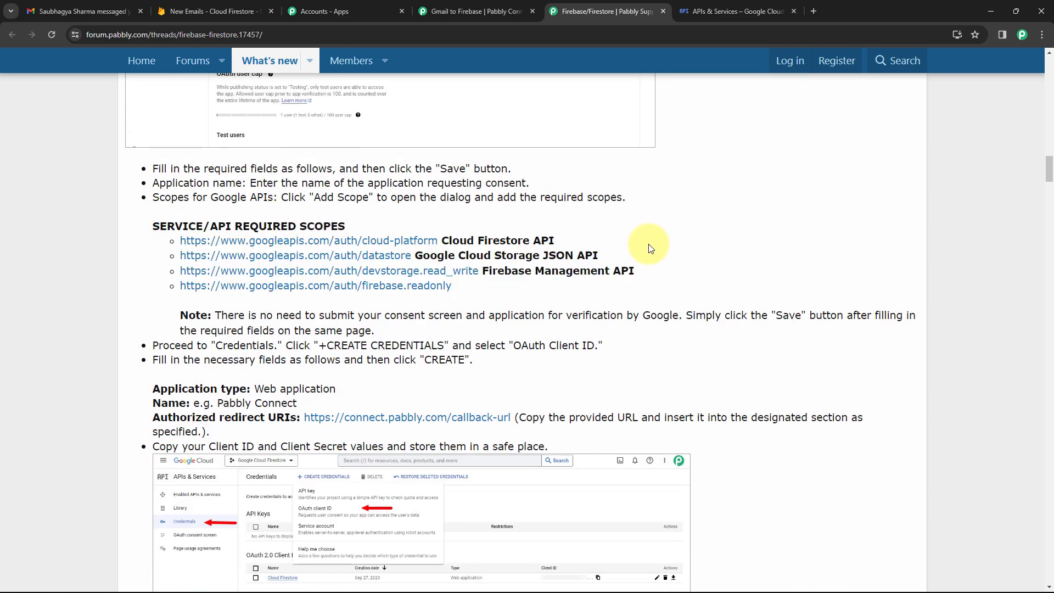
From the Credentials page, start creating a new OAuth client ID.
click(714, 11)
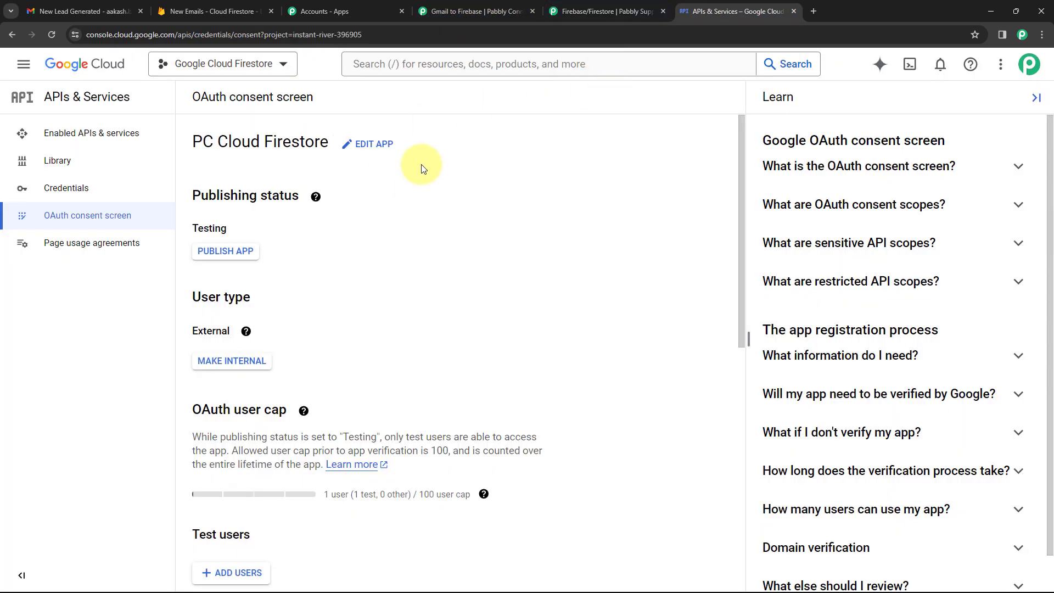
scroll(307, 263, down, 5)
scroll(399, 236, up, 5)
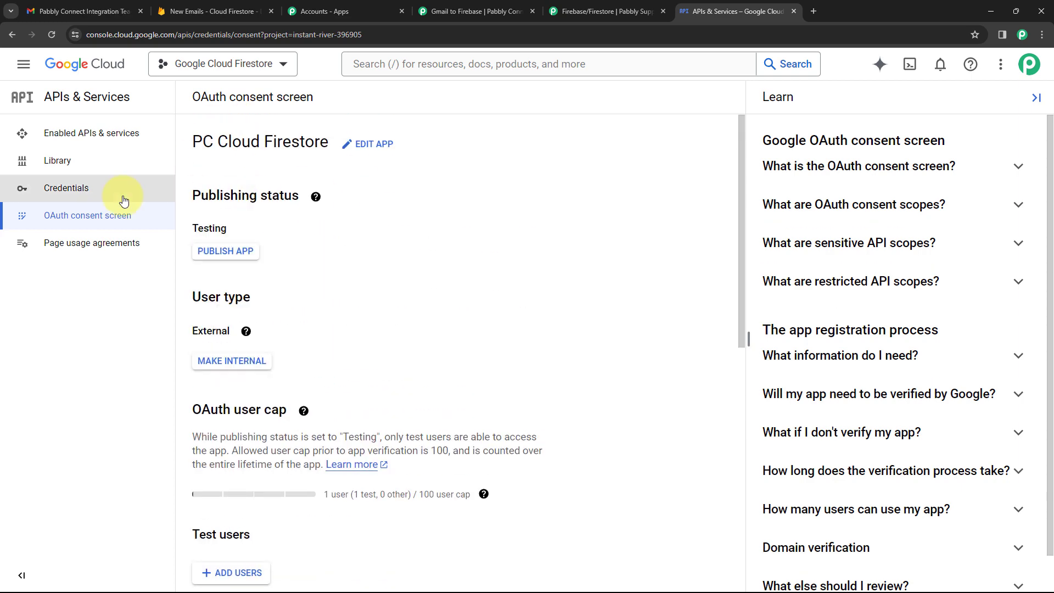
click(83, 194)
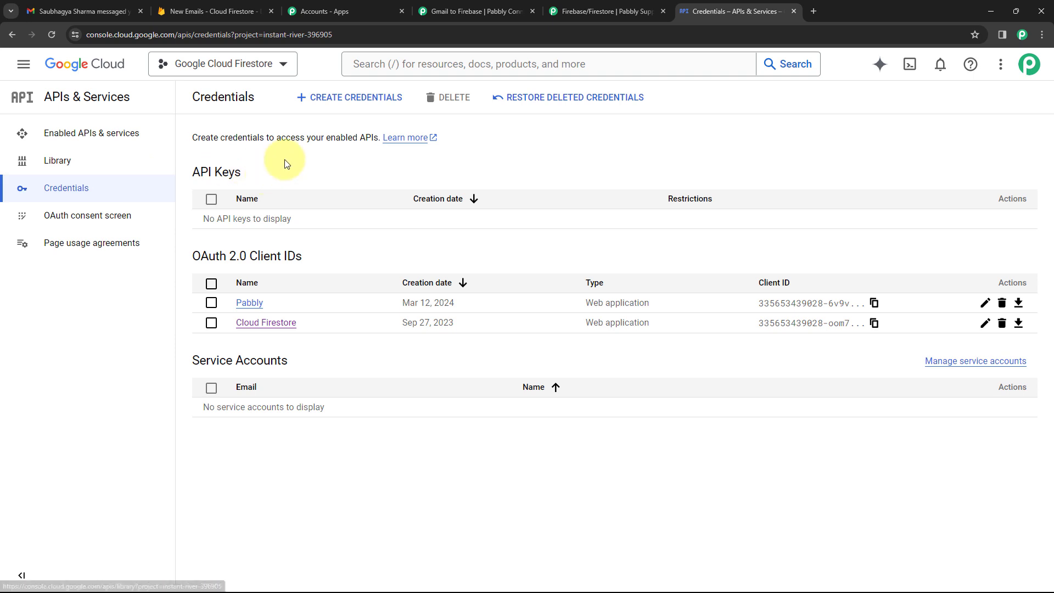
click(343, 105)
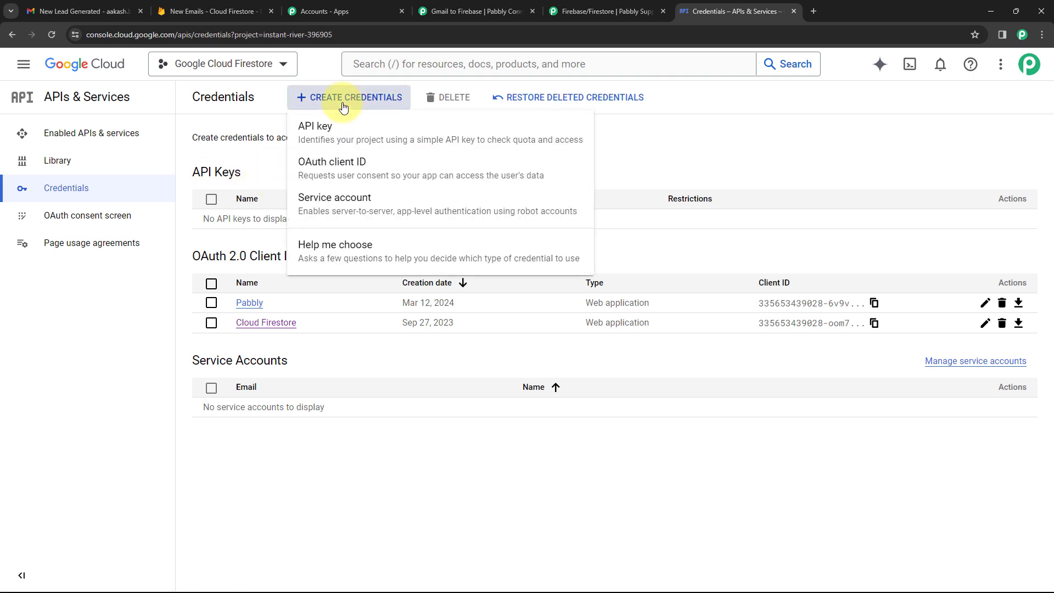
click(316, 170)
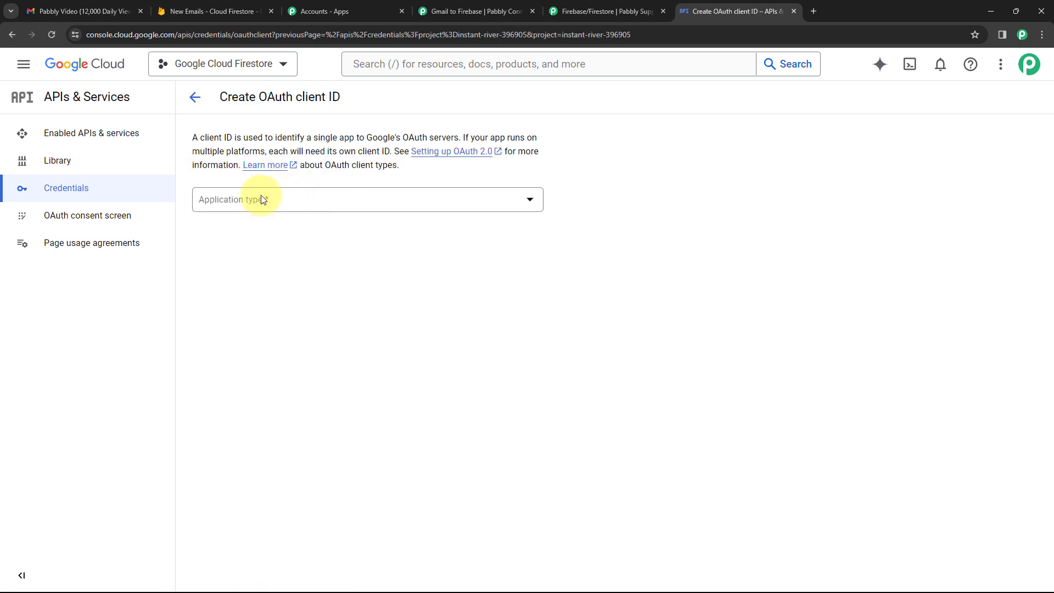
Choose Web application, name it 'Pabbly Connect', and add an empty authorized redirect URI.
click(328, 208)
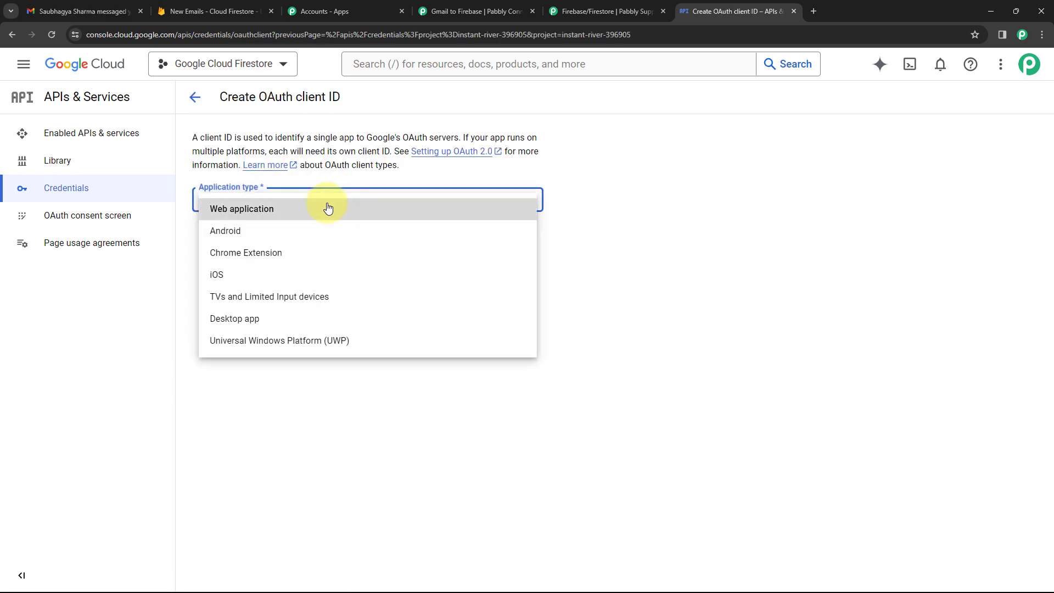
click(287, 211)
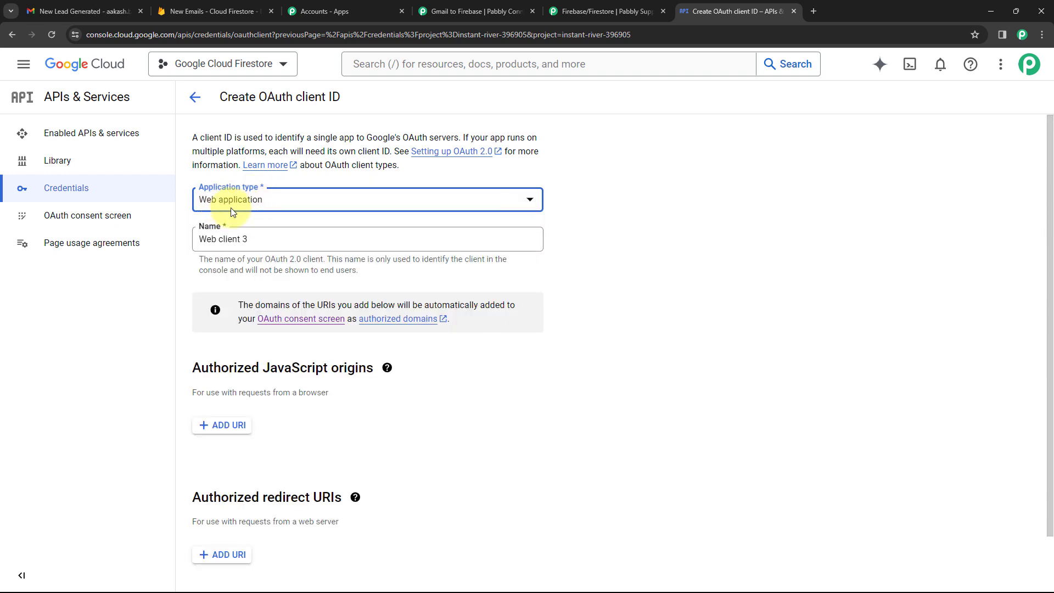
drag(274, 237, 182, 242)
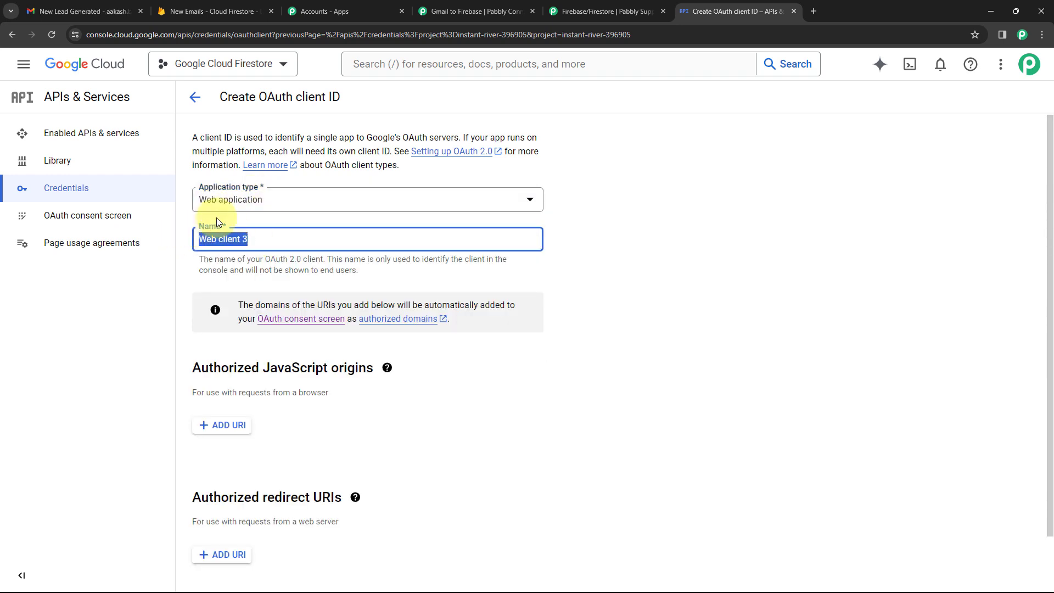
text(Pabbly C)
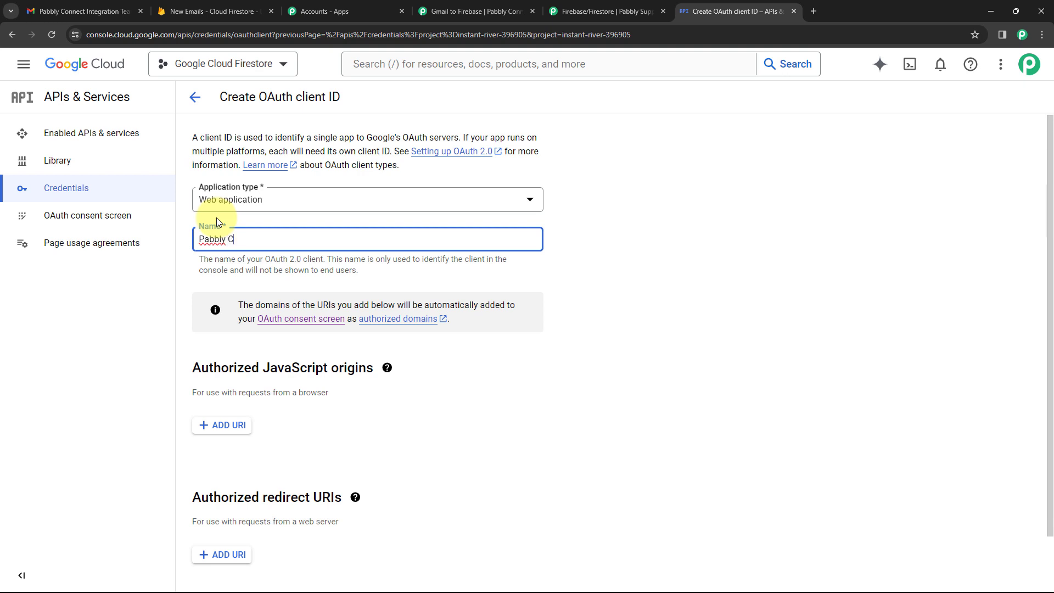
text(onnect)
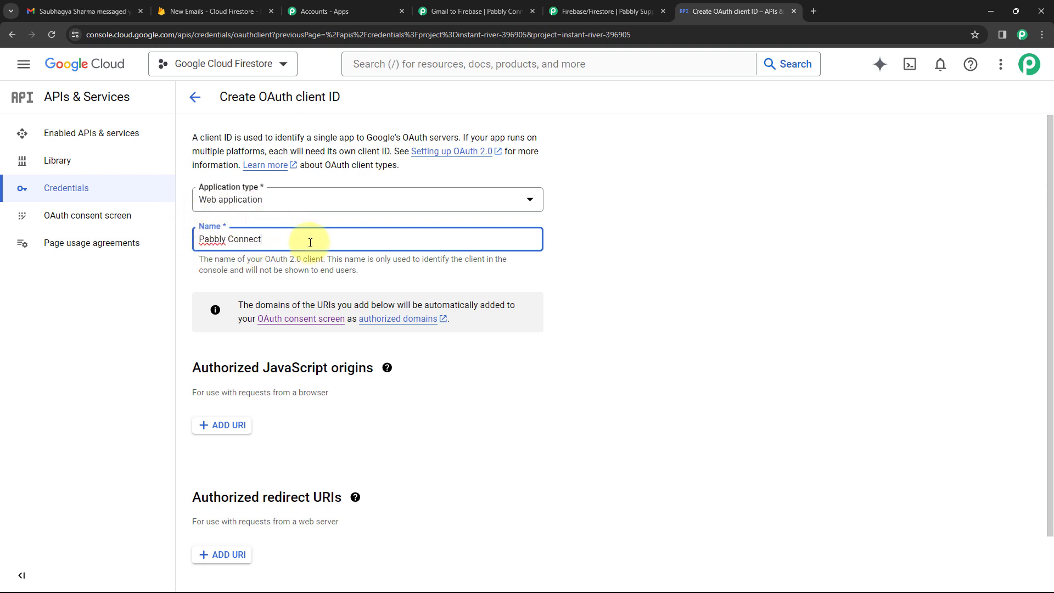
scroll(310, 242, down, 2)
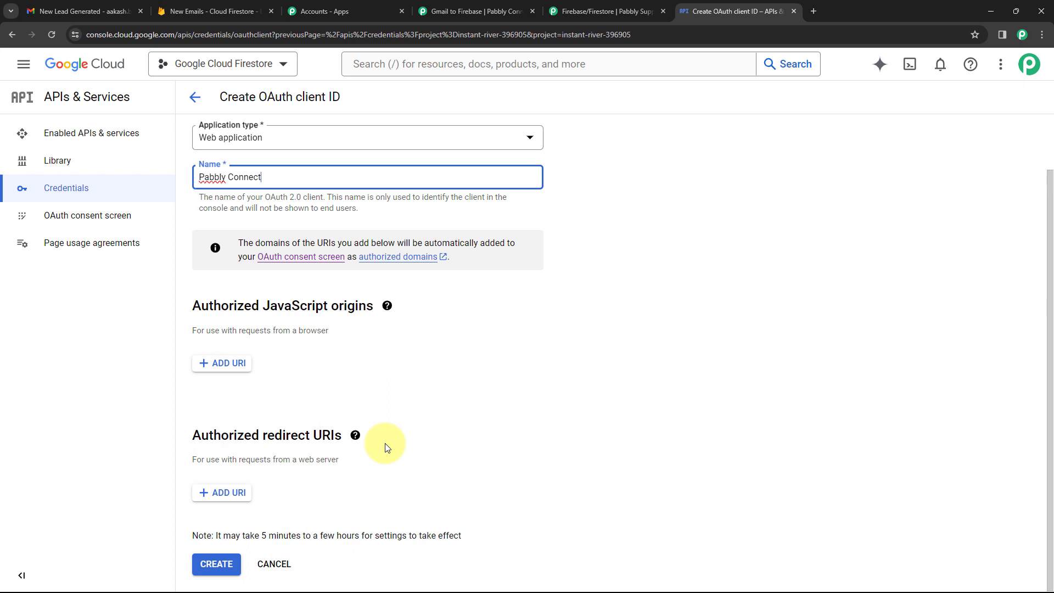
click(222, 492)
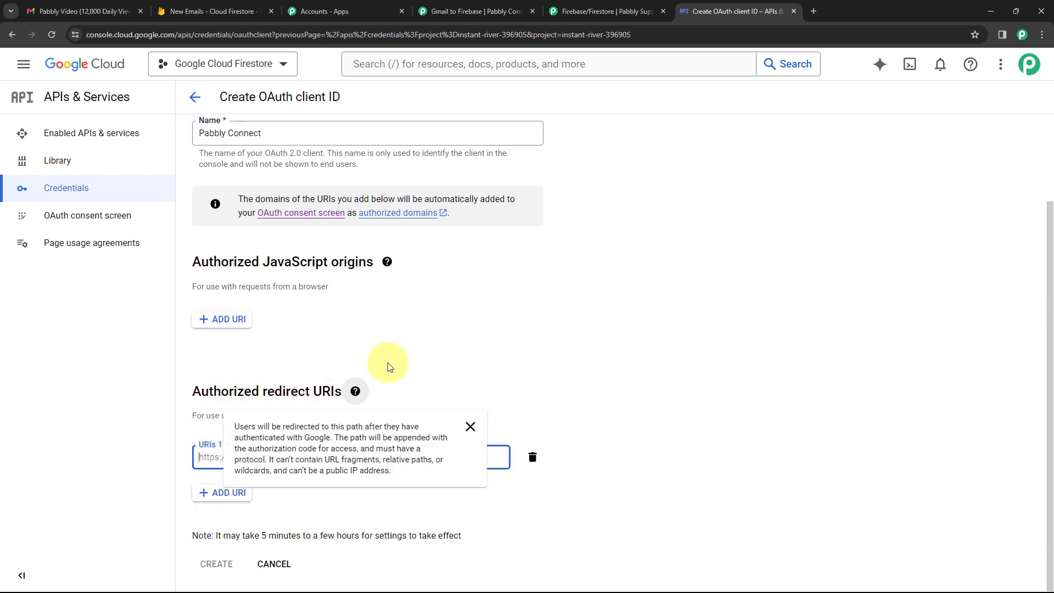
Copy the Pabbly callback URL from the forum setup guide.
click(589, 11)
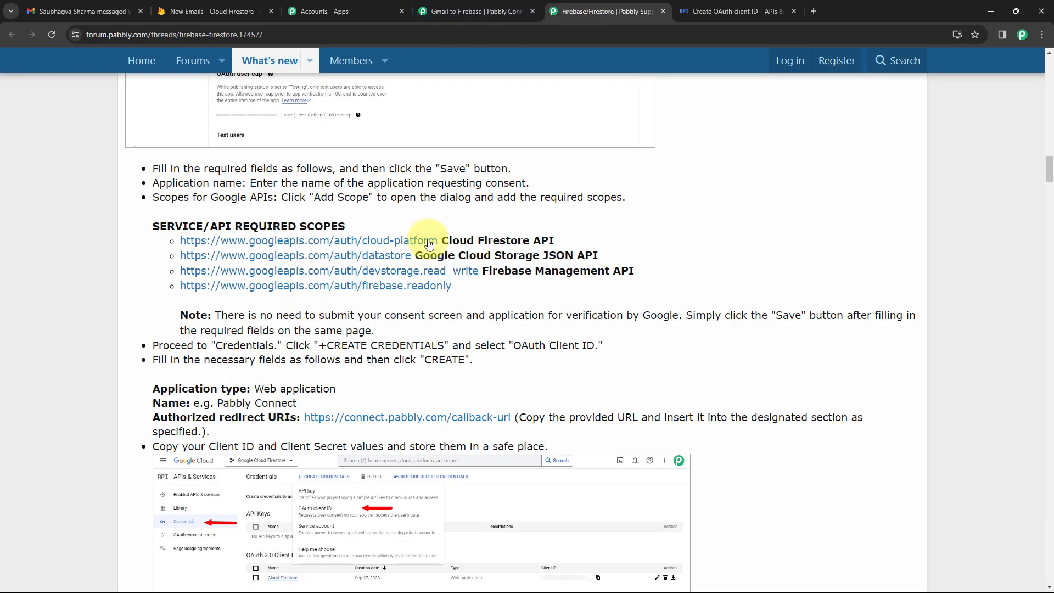
scroll(583, 237, down, 2)
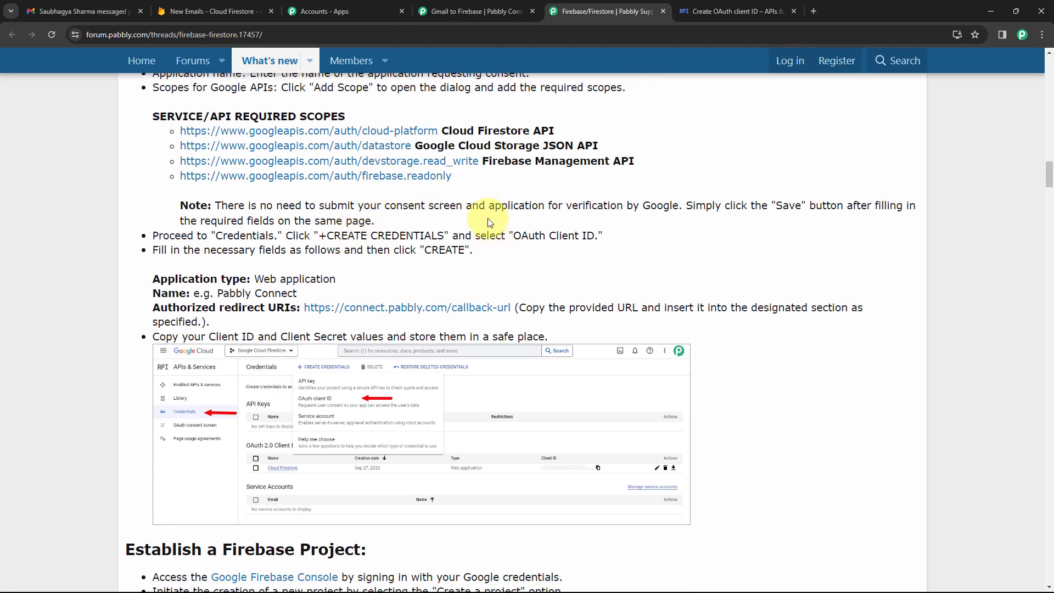
scroll(294, 217, down, 1)
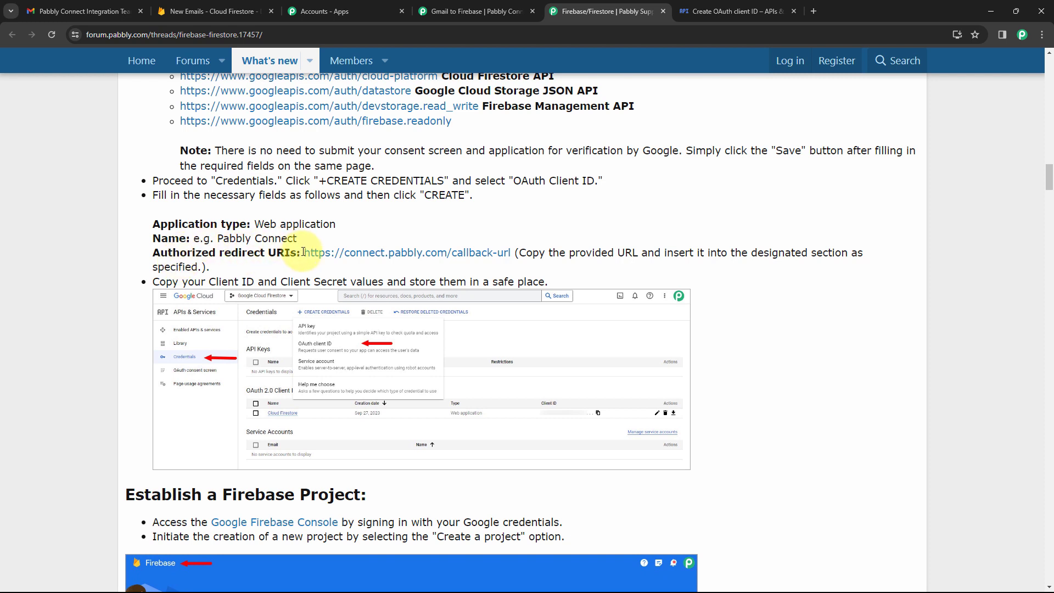
drag(305, 253, 515, 252)
key(ctrl+c)
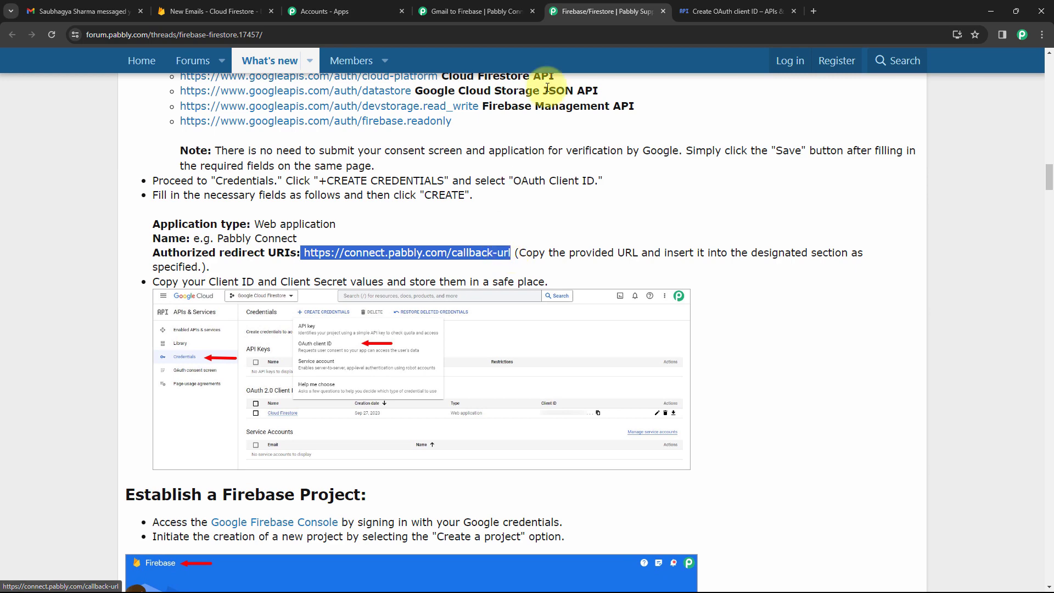
Paste the callback URL as the redirect URI, trim its leading space, and create the client.
click(686, 10)
click(202, 456)
key(ctrl+v)
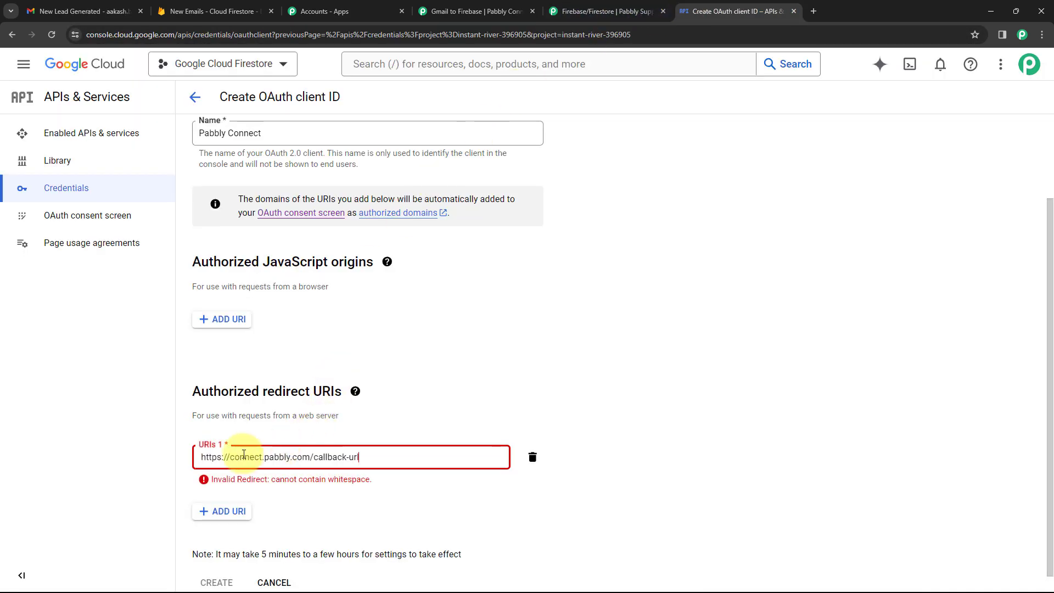
click(202, 457)
key(BackSpace)
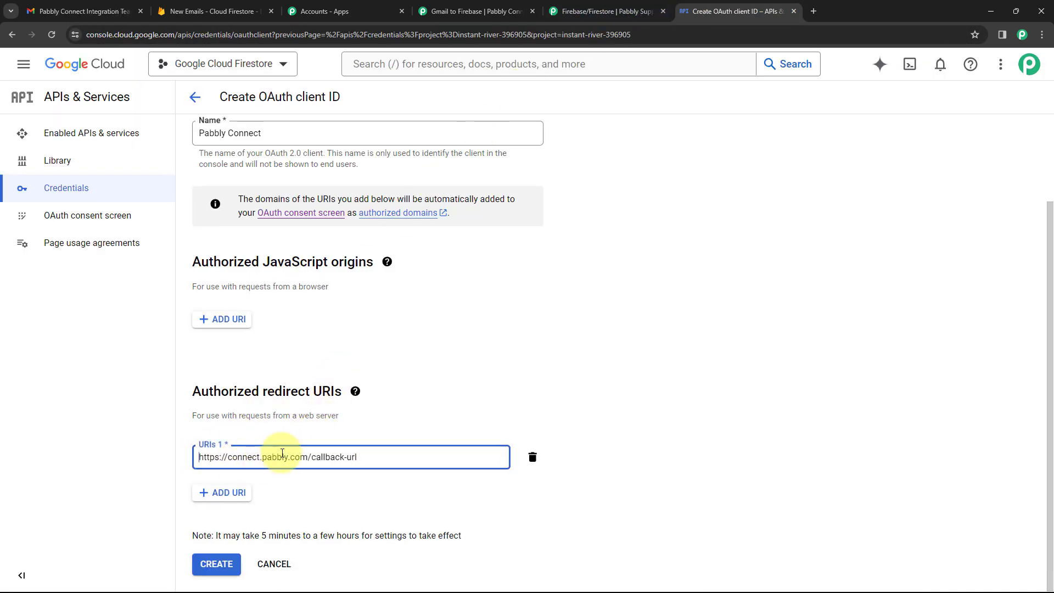
click(212, 564)
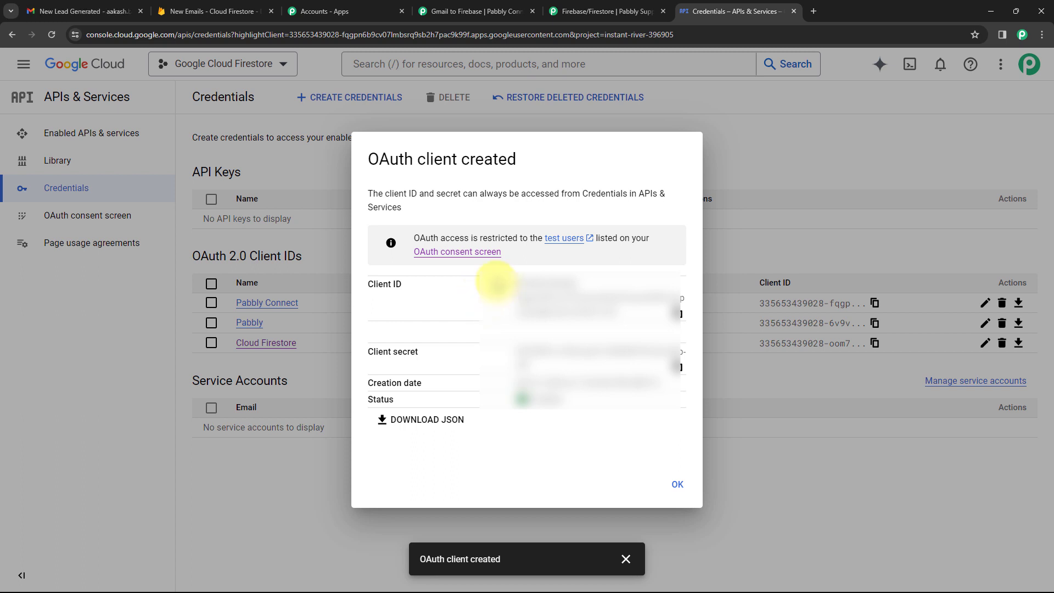
Copy the new OAuth client ID into Pabbly's Client ID field.
drag(418, 285, 362, 157)
drag(420, 353, 367, 352)
click(462, 311)
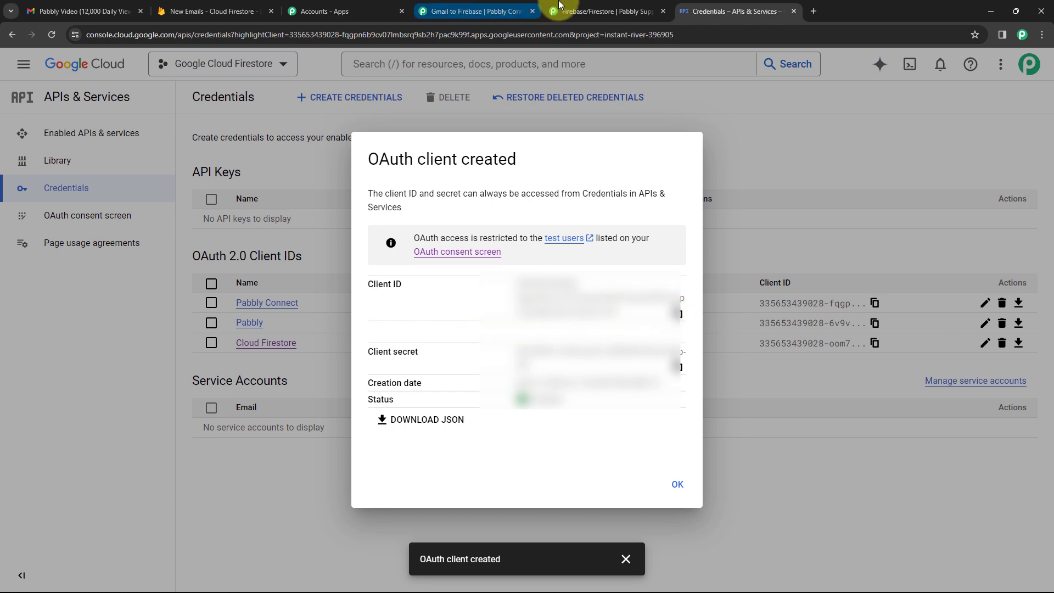
click(587, 11)
click(483, 9)
click(483, 249)
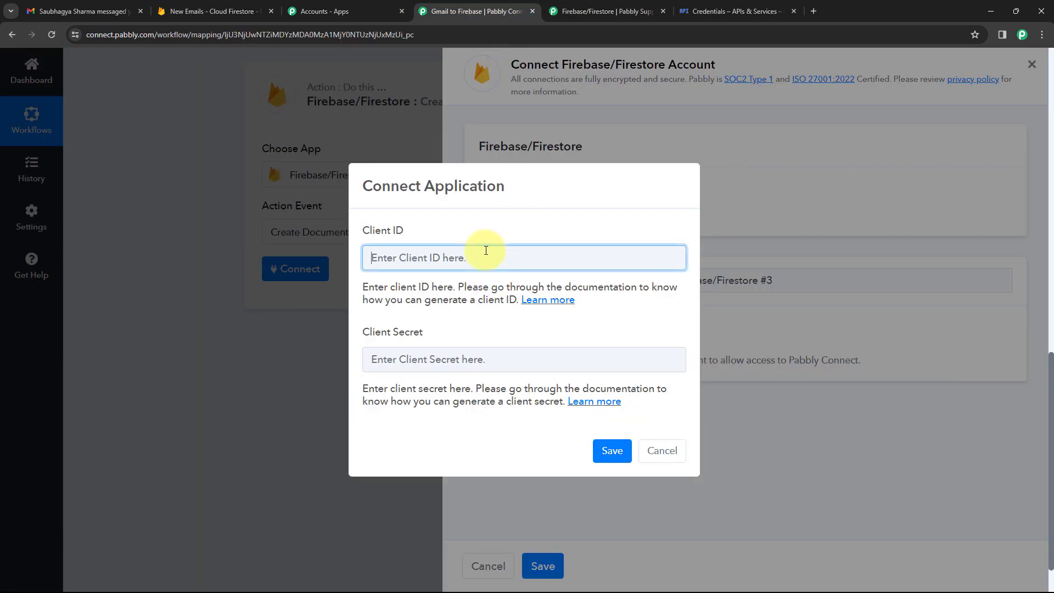
key(ctrl+v)
Paste the client secret into the Client Secret field and save the connection.
click(708, 11)
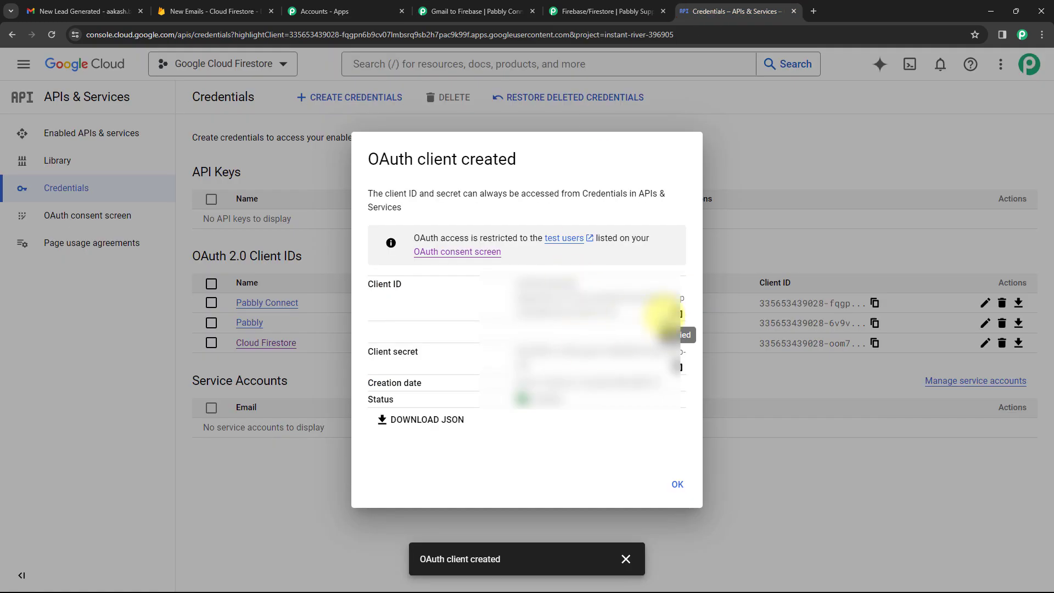
click(681, 370)
click(477, 11)
click(459, 358)
key(ctrl+v)
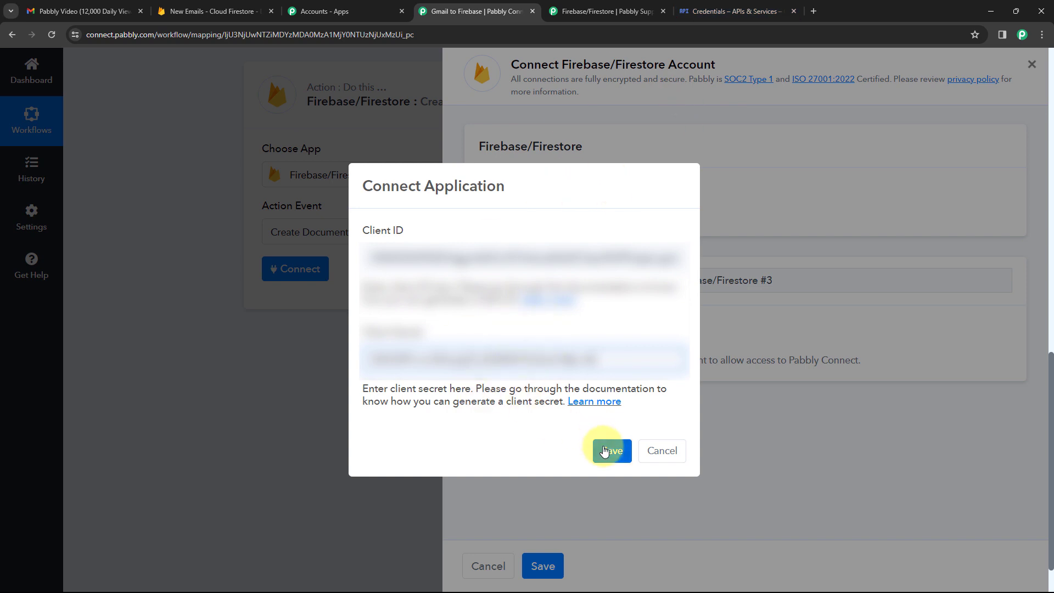
click(604, 452)
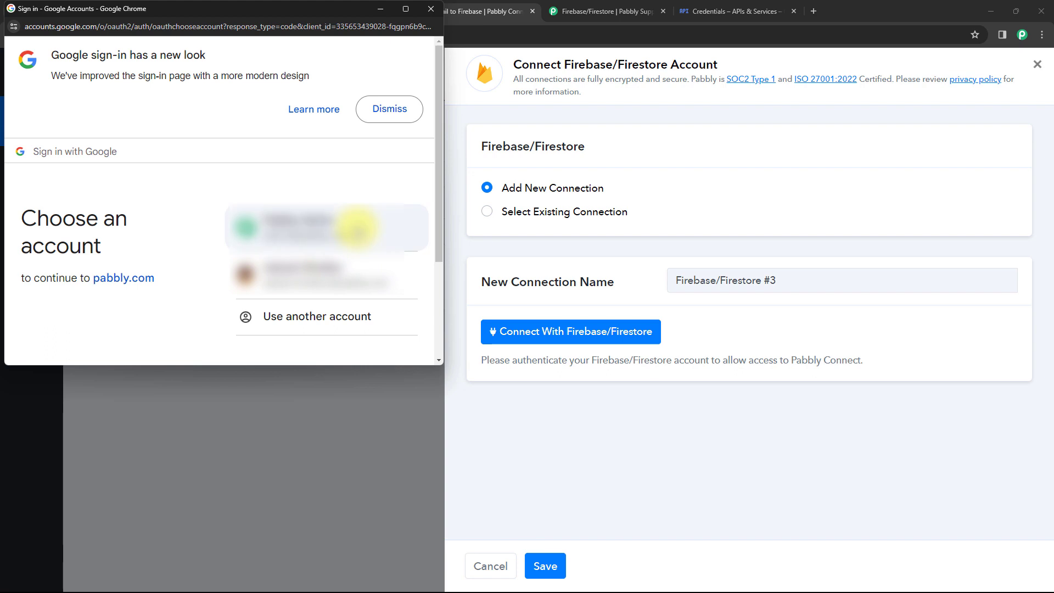
Sign in with the first Google account, continue, and allow pabbly.com access.
click(357, 228)
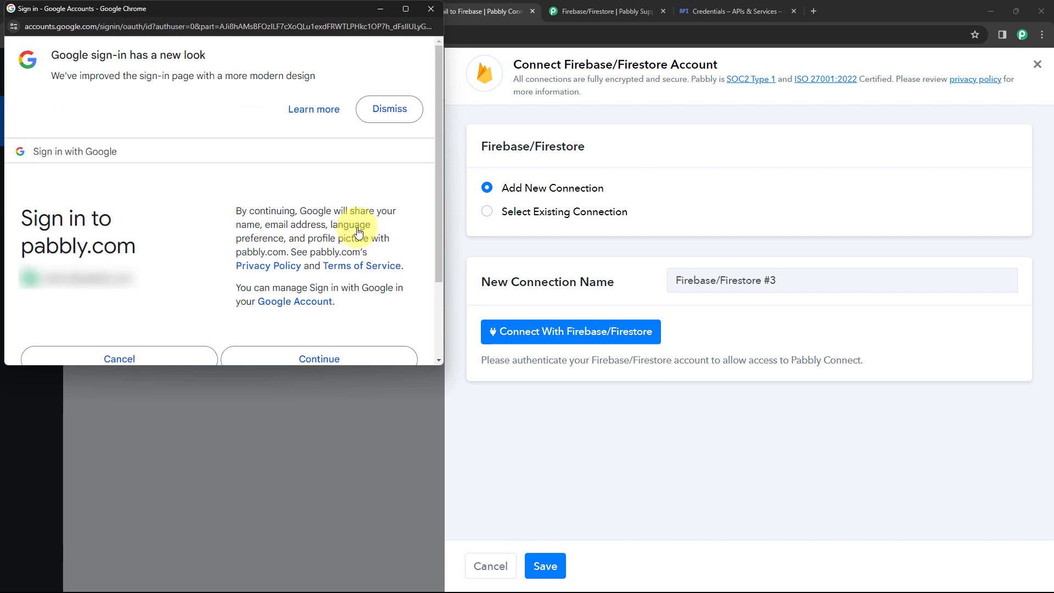
scroll(356, 227, down, 2)
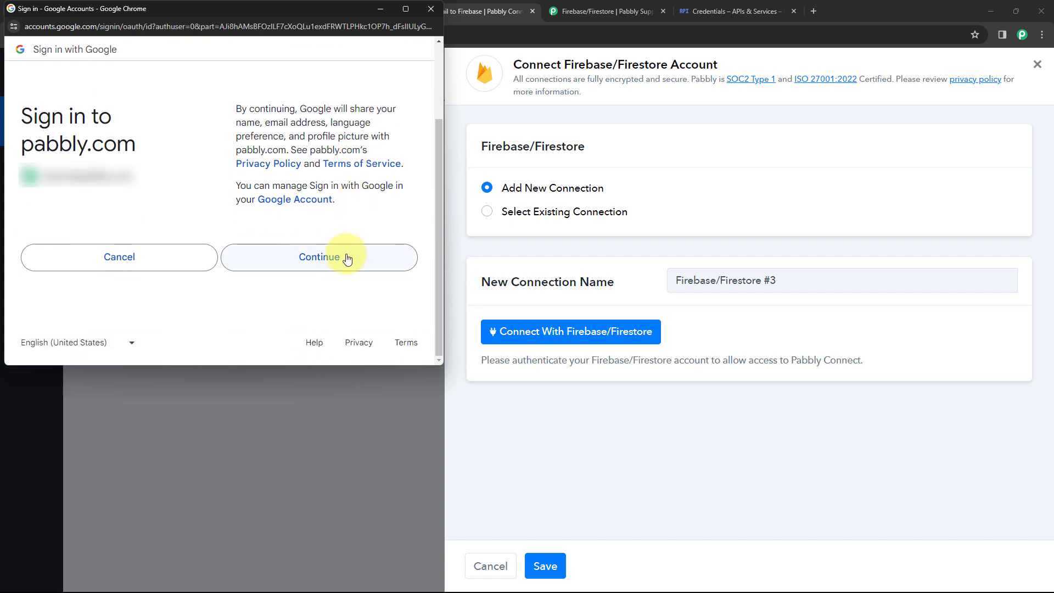
click(346, 258)
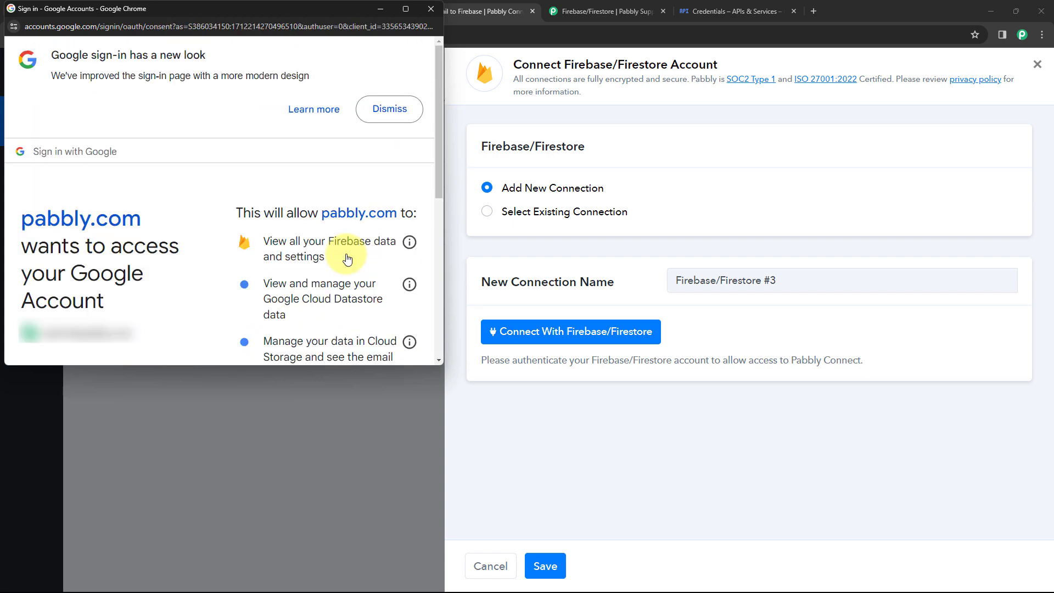
scroll(347, 260, down, 5)
click(350, 290)
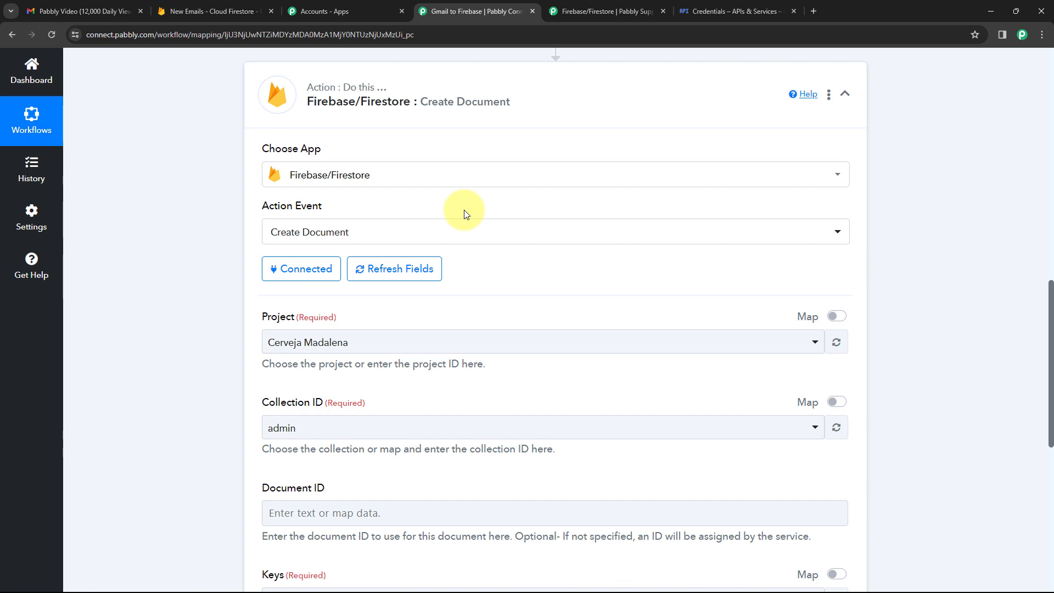
Select the New Emails project for the Firestore Create Document action.
scroll(463, 209, down, 4)
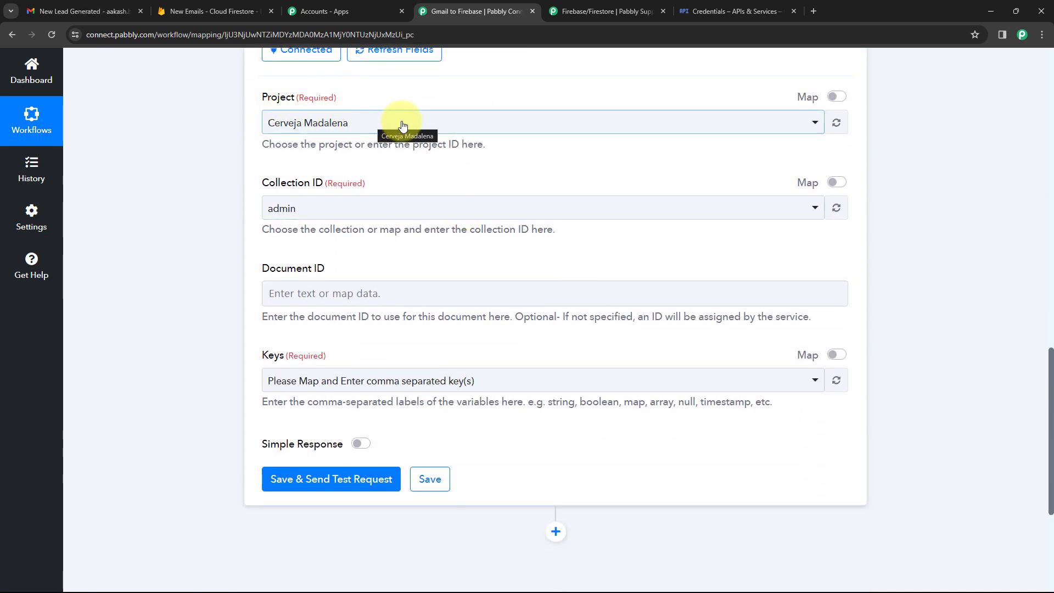
click(425, 124)
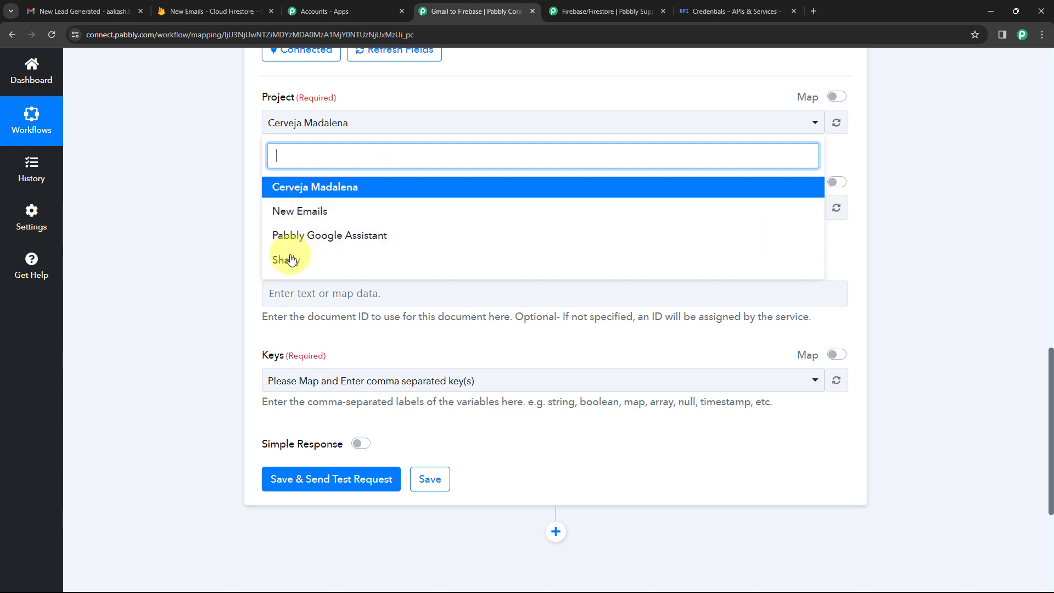
click(214, 3)
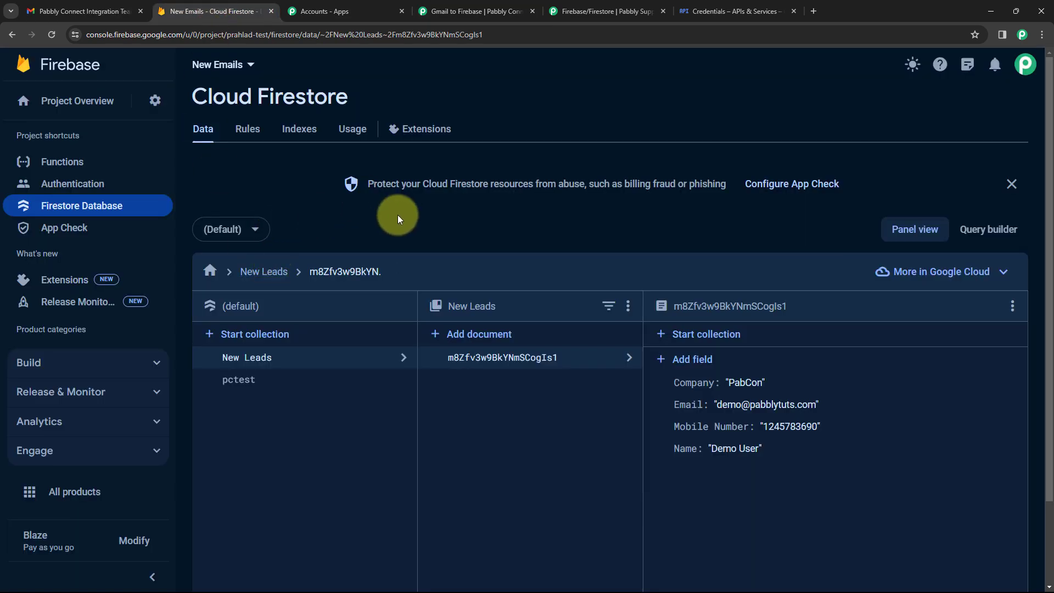
click(472, 11)
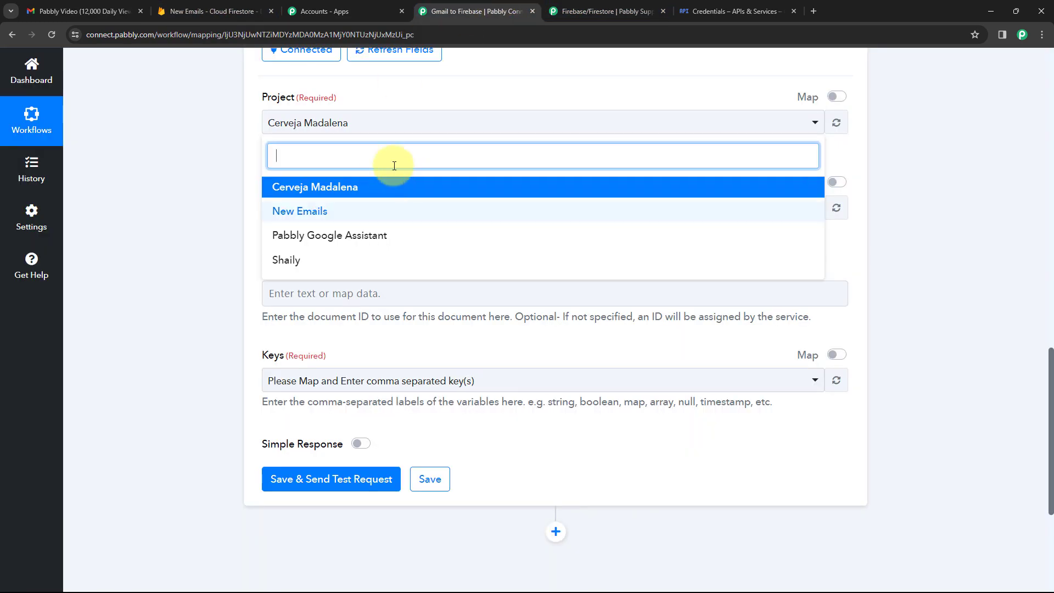
click(328, 214)
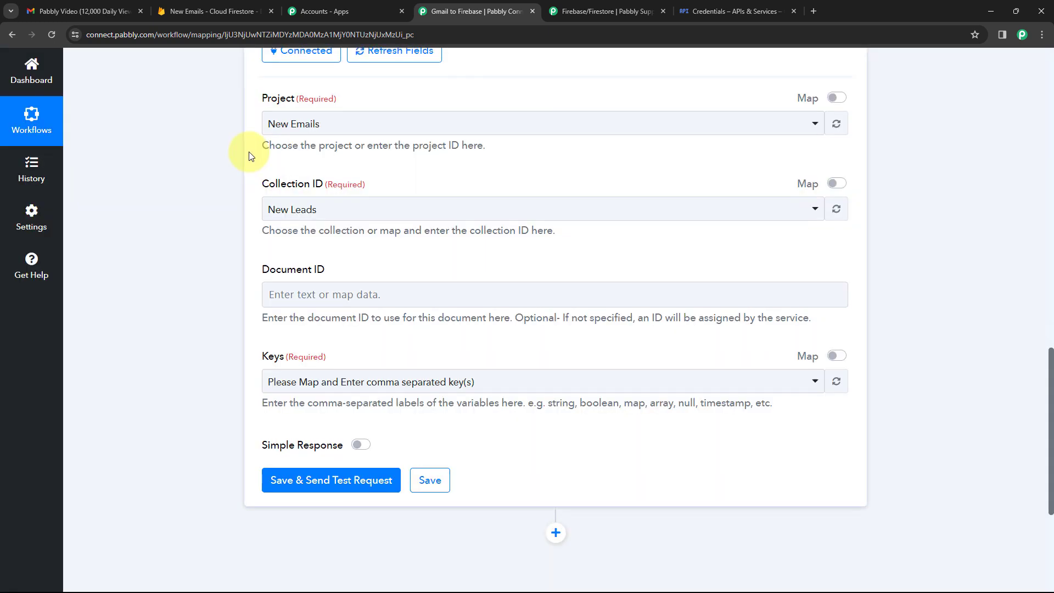
Confirm New Leads as the Collection ID.
scroll(329, 179, up, 1)
click(346, 264)
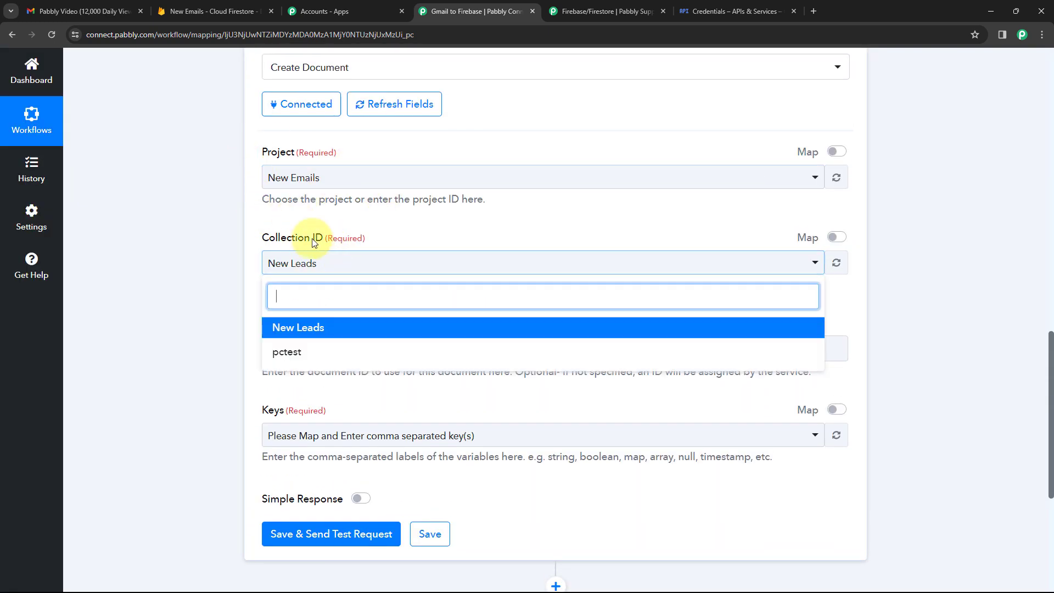
click(214, 11)
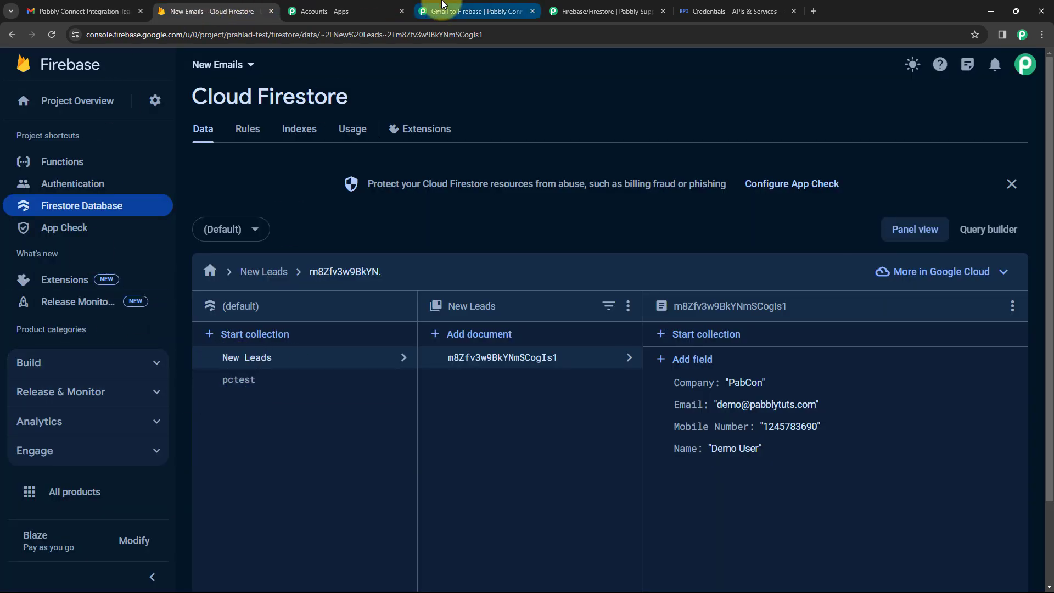
click(487, 9)
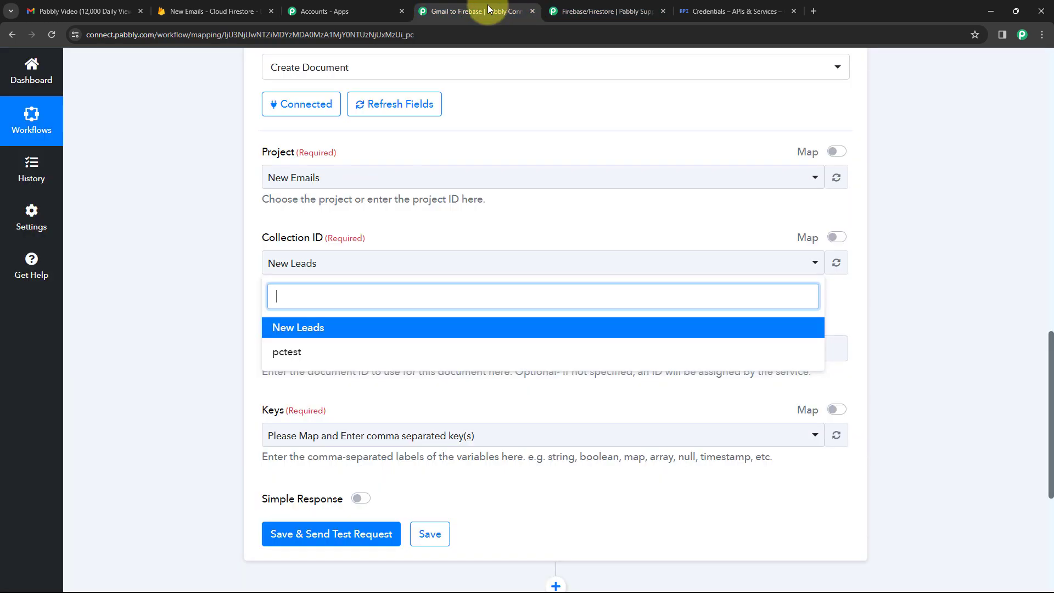
click(309, 327)
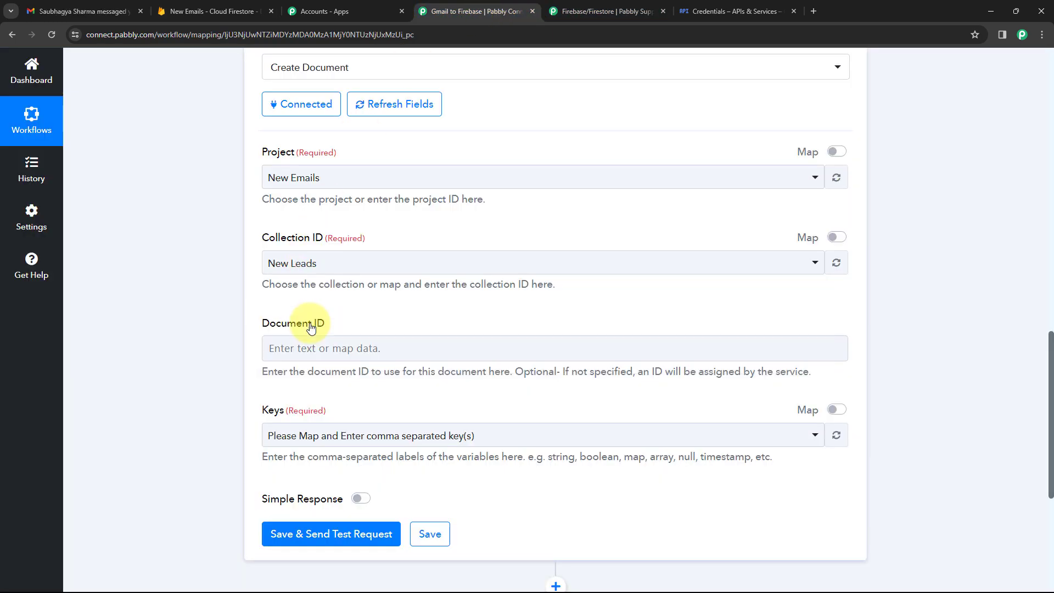
scroll(343, 218, down, 2)
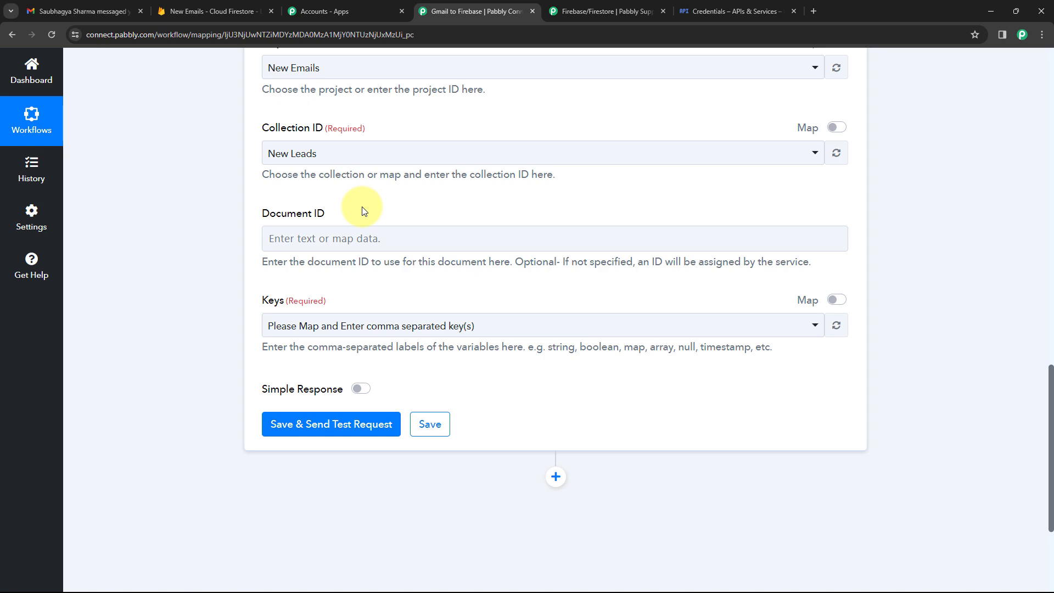
Turn on mapping for the Keys field and delete its placeholder text, leaving it empty.
scroll(360, 208, up, 1)
scroll(329, 220, down, 3)
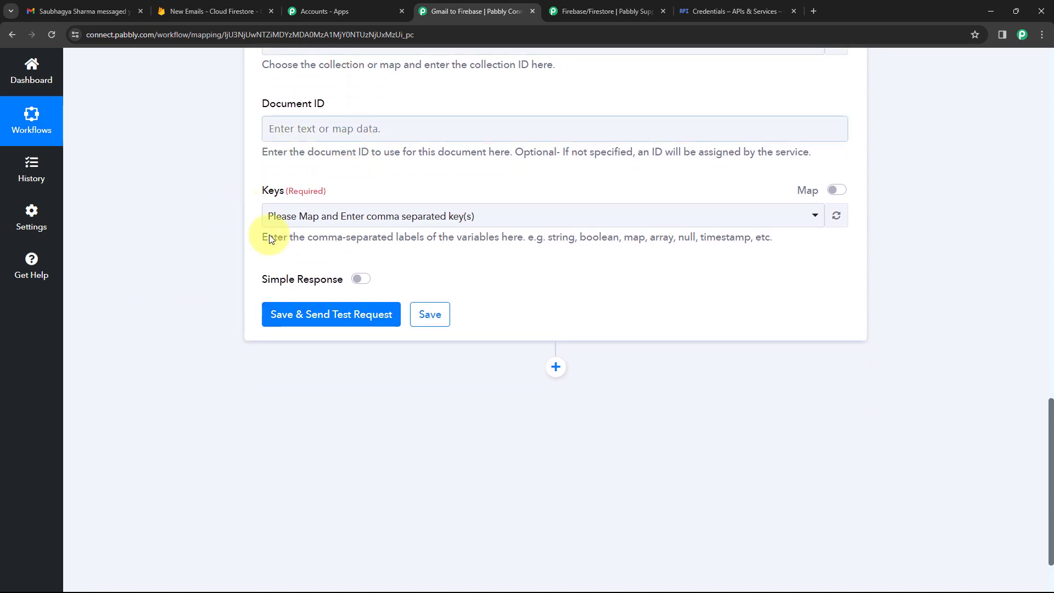
click(833, 194)
drag(527, 216, 373, 212)
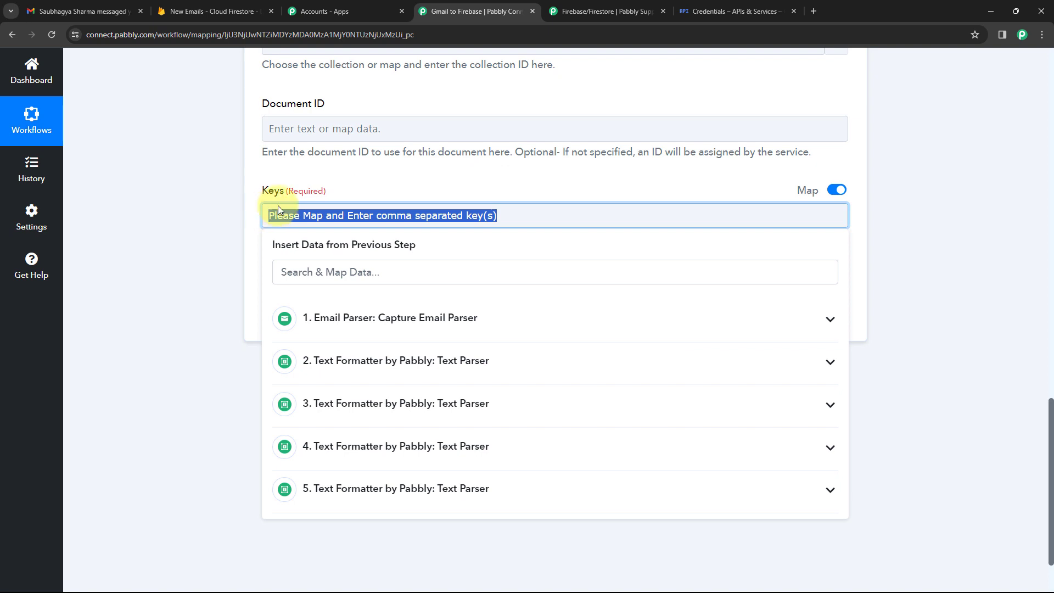
key(BackSpace)
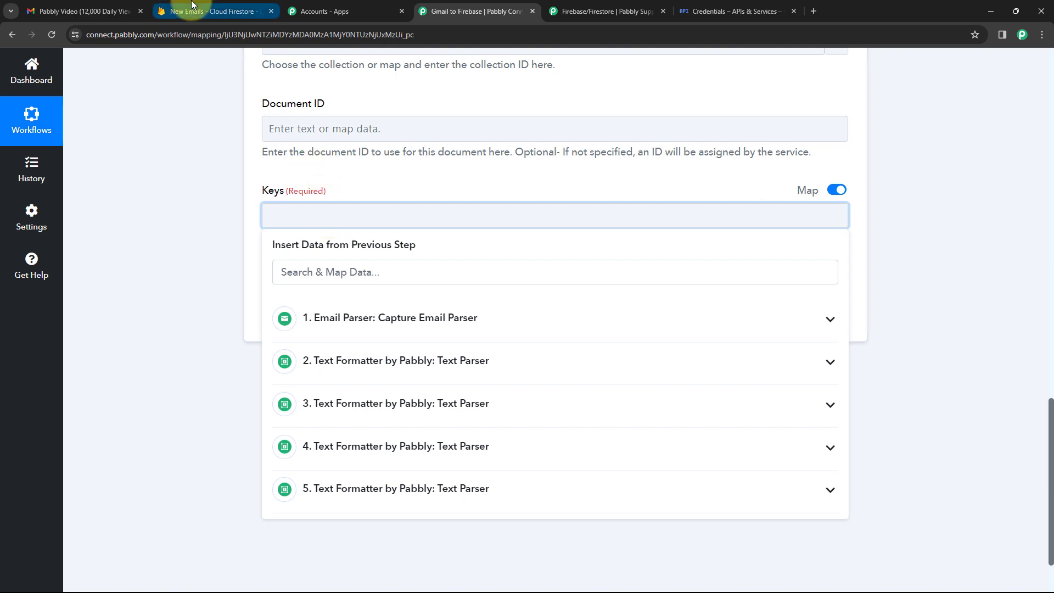
Enter 'Name, Email, Mobile Number, Company' in Keys, checking names against the Firestore document.
click(212, 11)
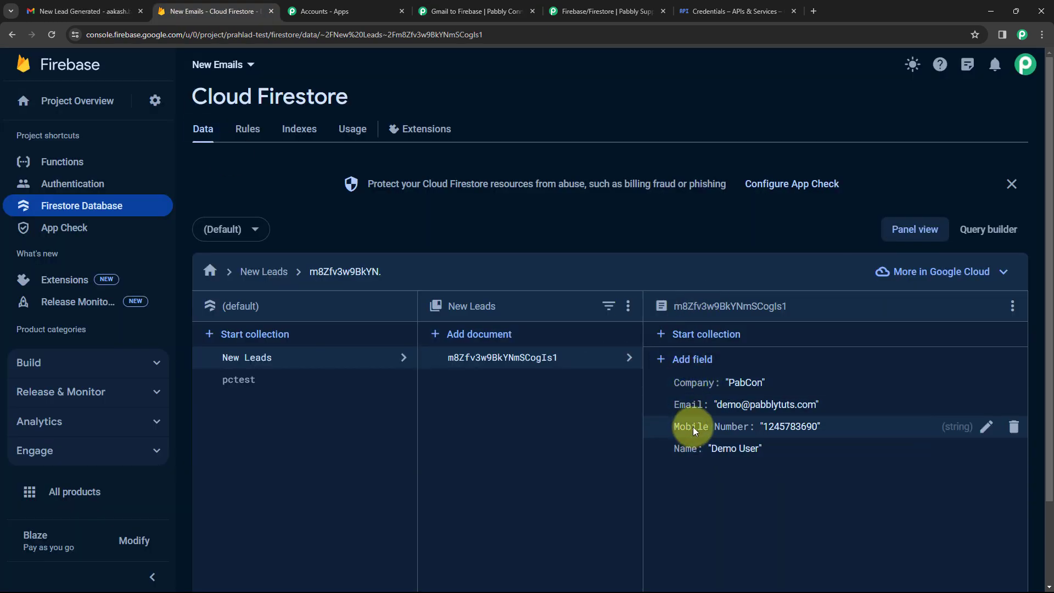
click(471, 11)
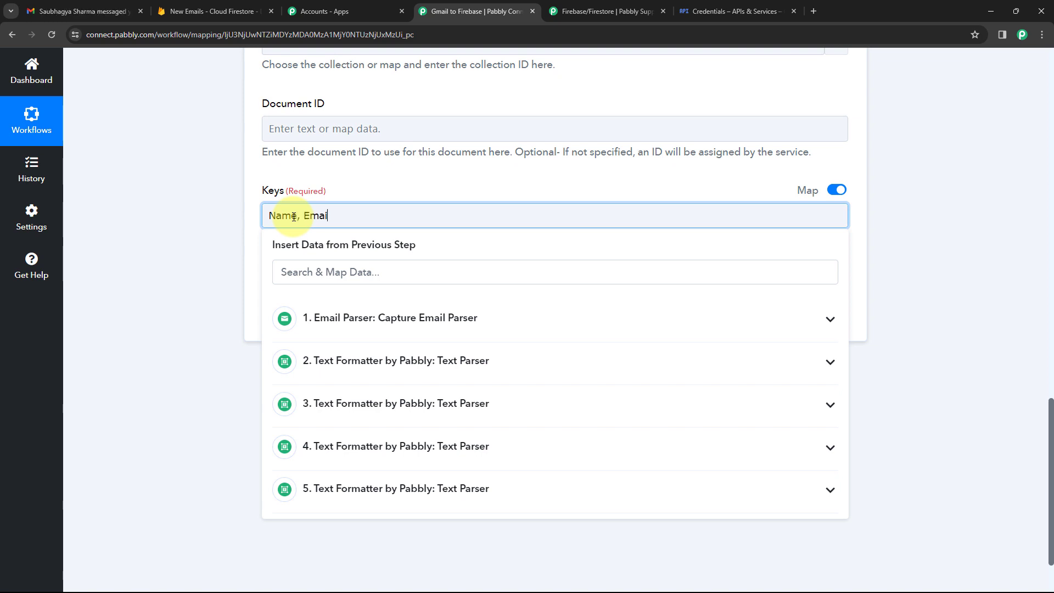
text(Mobile N)
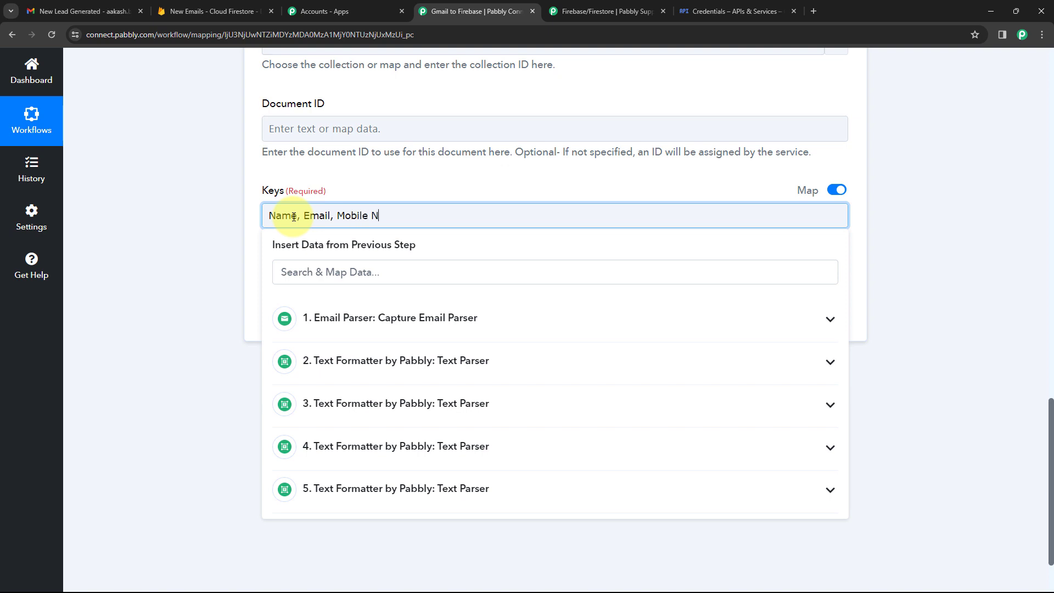
text(umber)
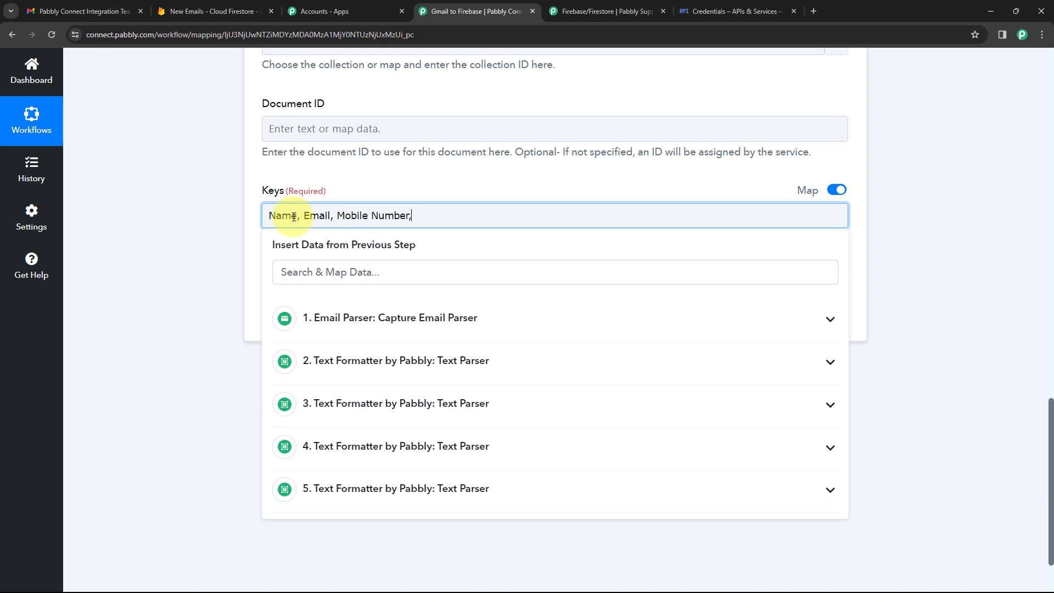
text(, Company)
click(241, 11)
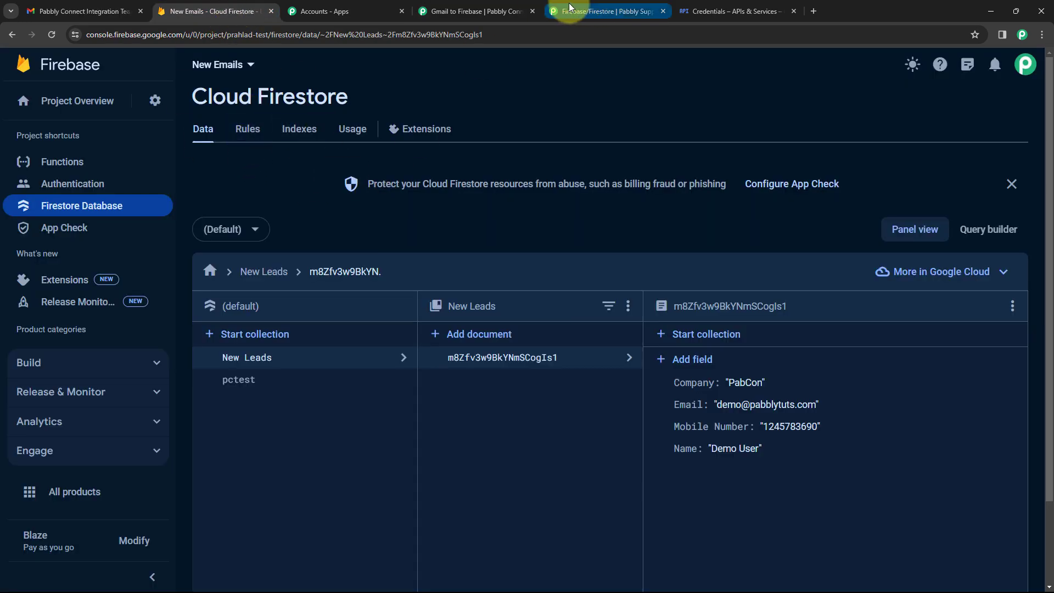
click(500, 5)
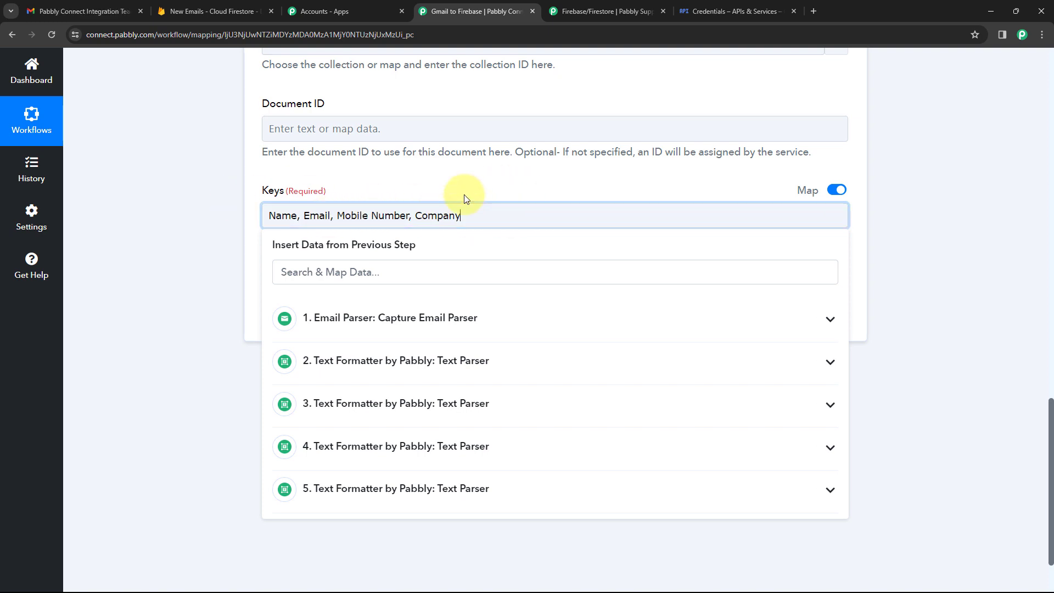
Close the Keys data list so Type/Value pairs load for Name, Email, Mobile Number, Company.
click(515, 191)
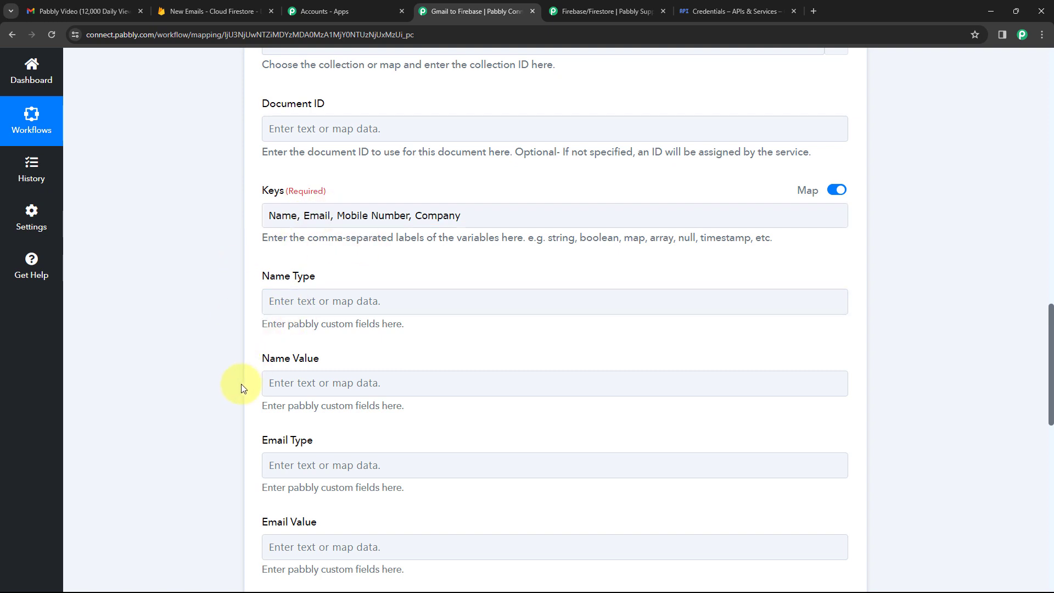
scroll(240, 387, down, 1)
click(285, 159)
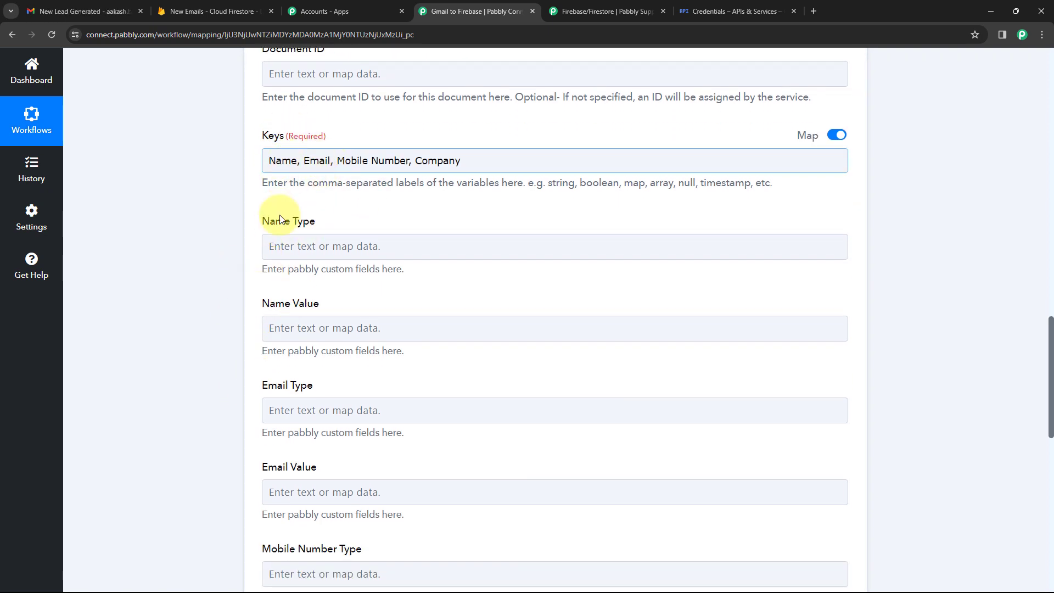
scroll(245, 254, down, 2)
scroll(301, 364, down, 1)
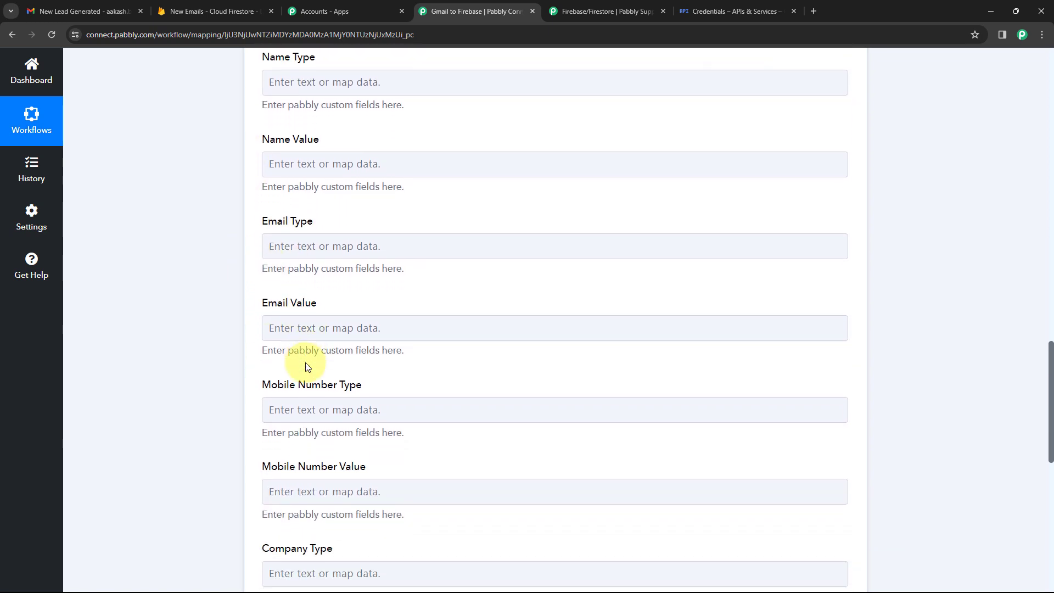
scroll(404, 141, up, 3)
scroll(352, 233, down, 1)
scroll(354, 233, down, 2)
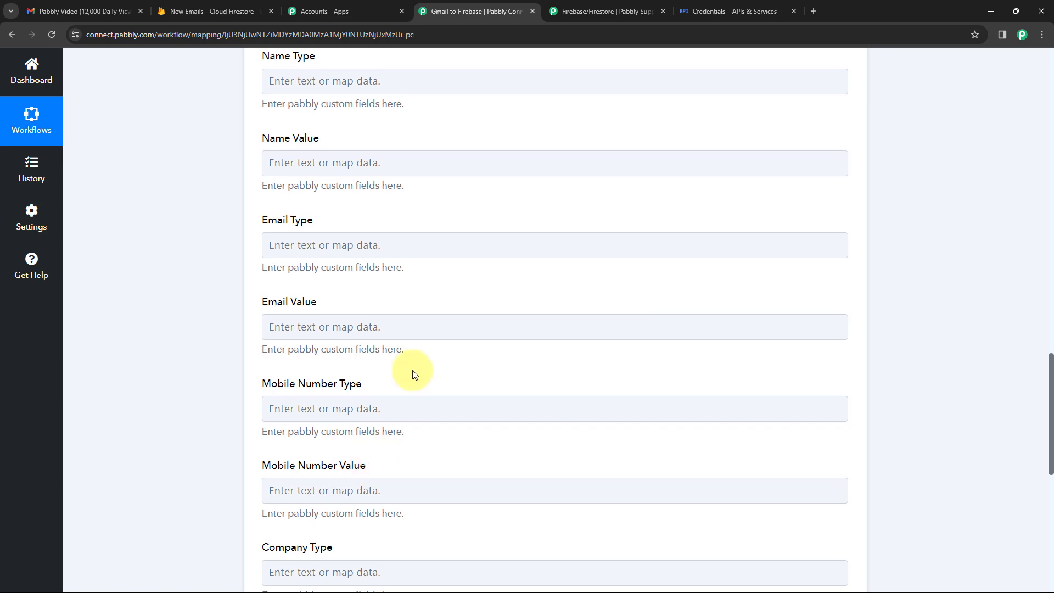
scroll(412, 369, up, 5)
scroll(471, 266, down, 8)
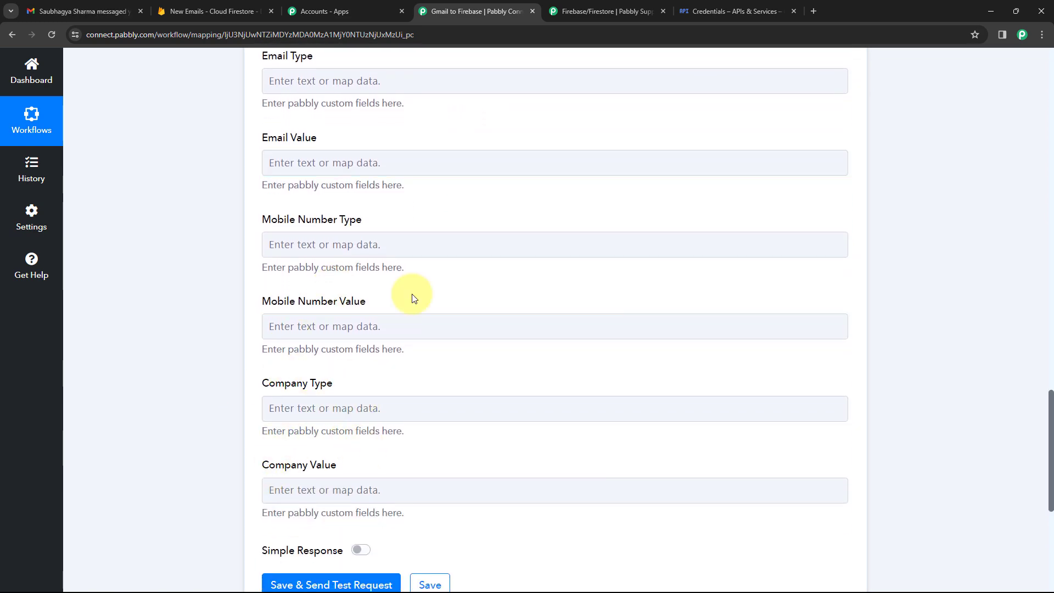
scroll(415, 274, up, 7)
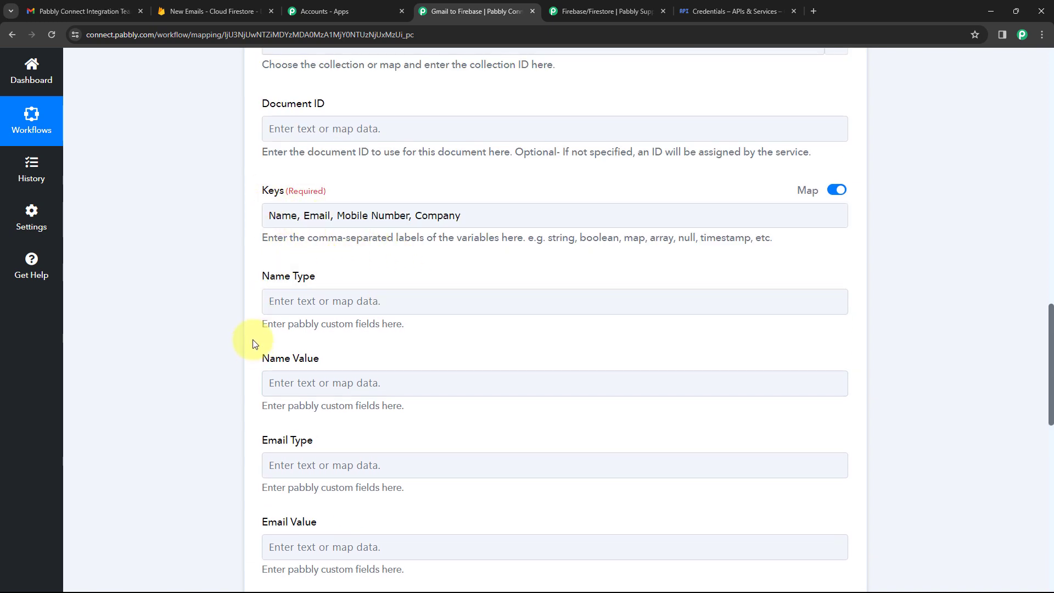
Type stringValue into Name Type, following the string/timestamp type examples in the Keys hint.
click(306, 302)
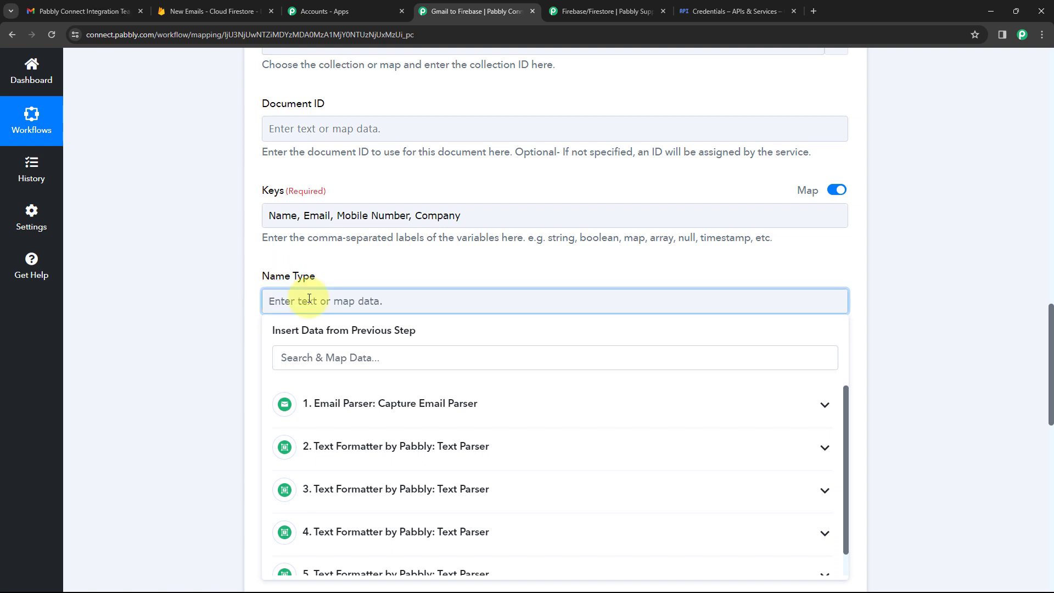
text(stringValue)
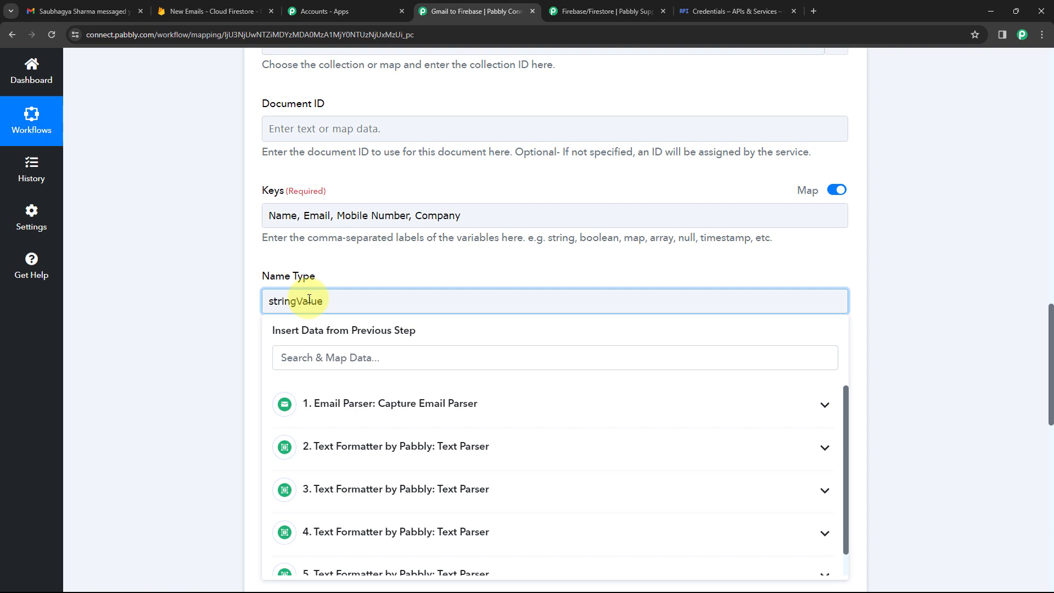
click(351, 262)
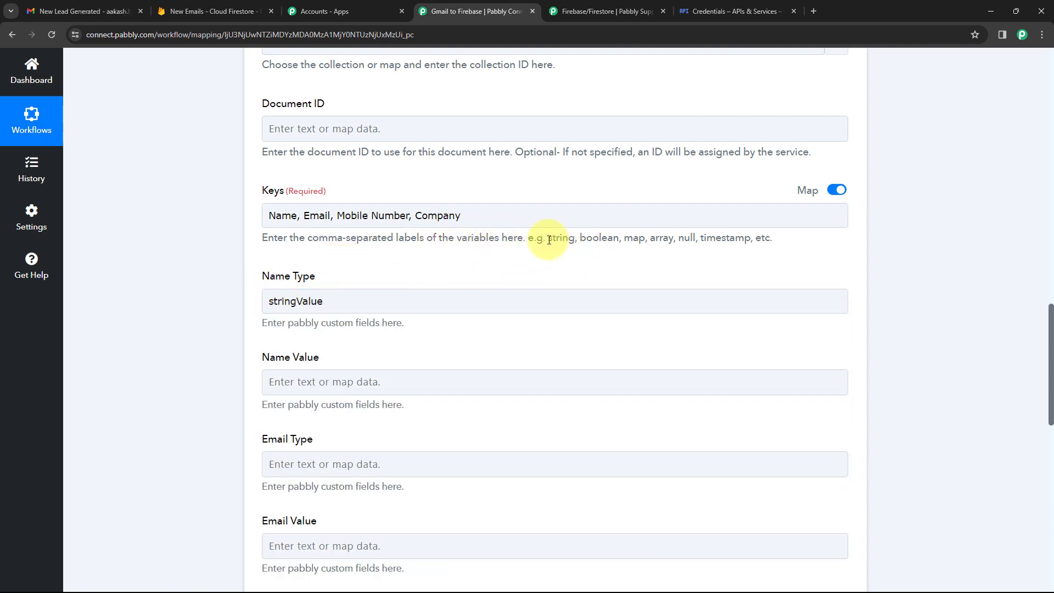
drag(547, 238, 647, 239)
click(678, 240)
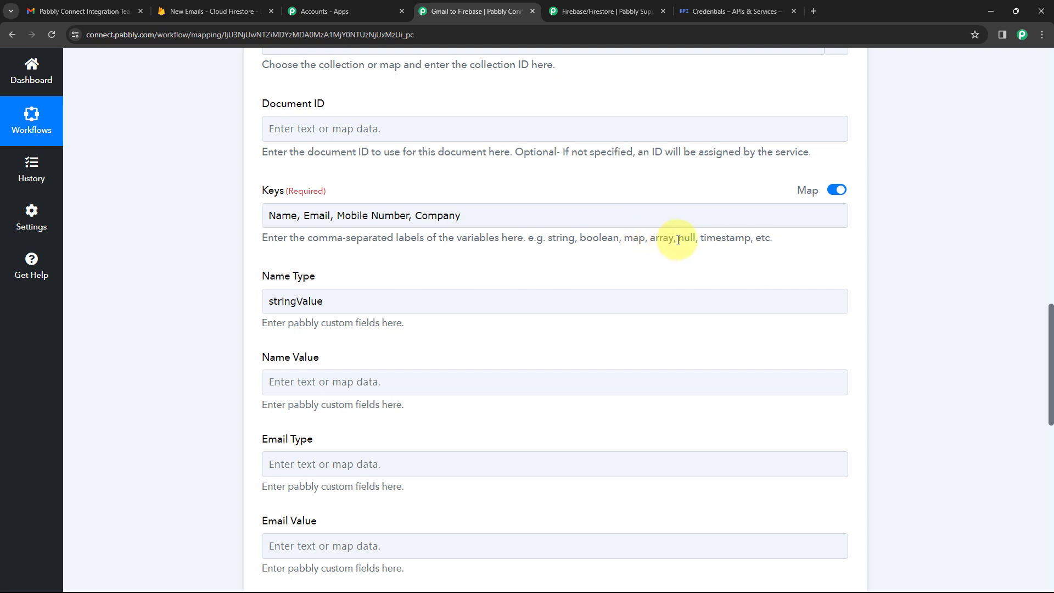
double_click(729, 238)
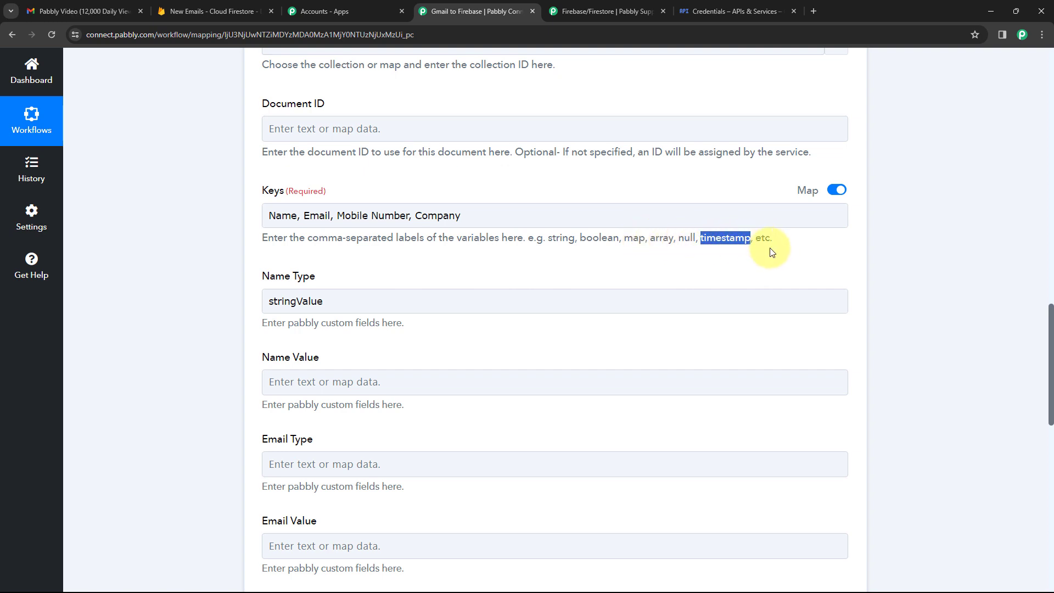
click(357, 269)
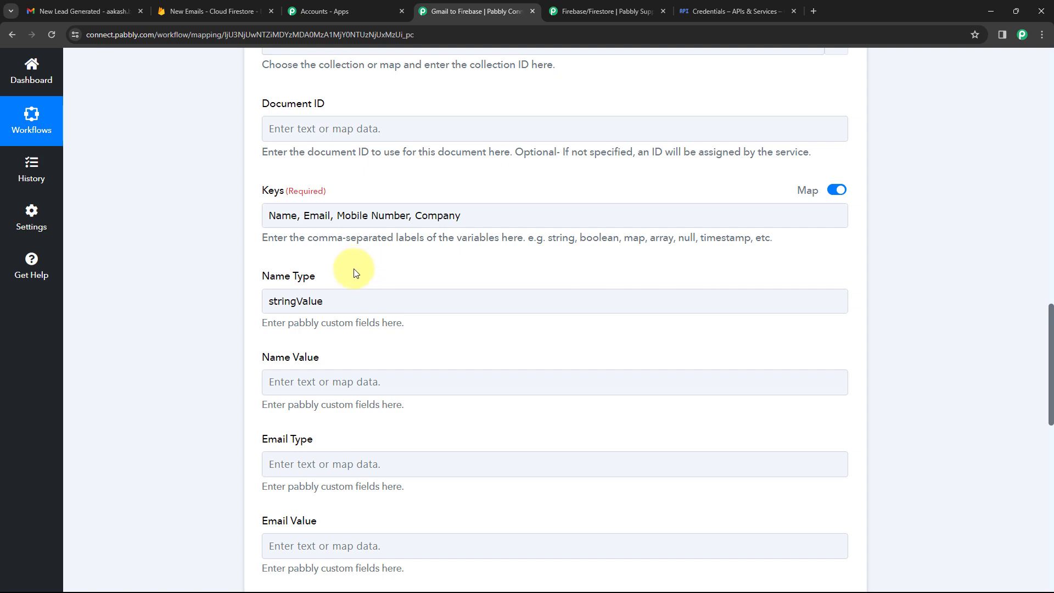
click(309, 301)
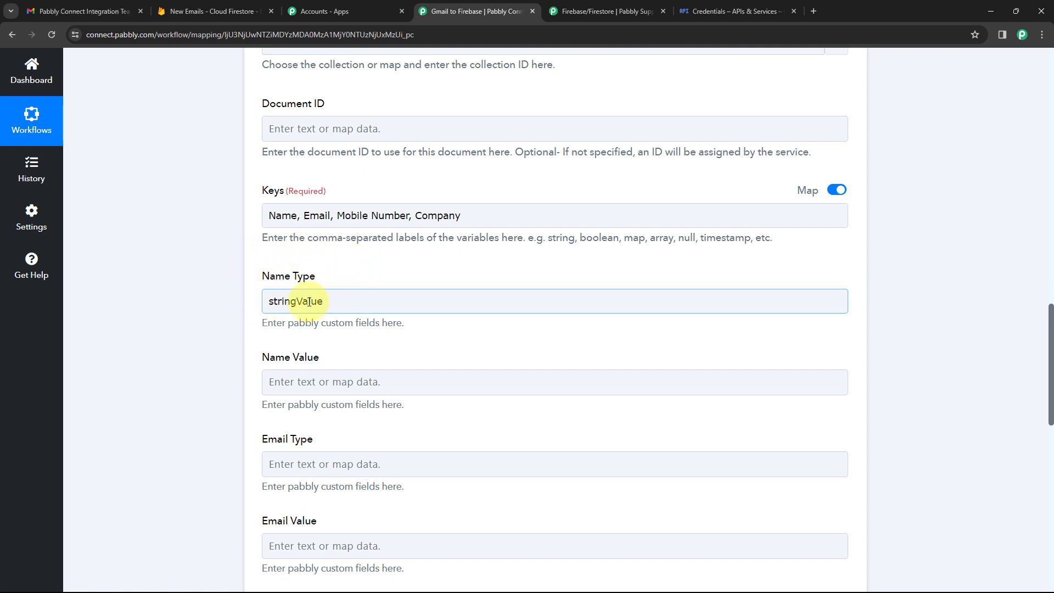
click(295, 257)
double_click(265, 276)
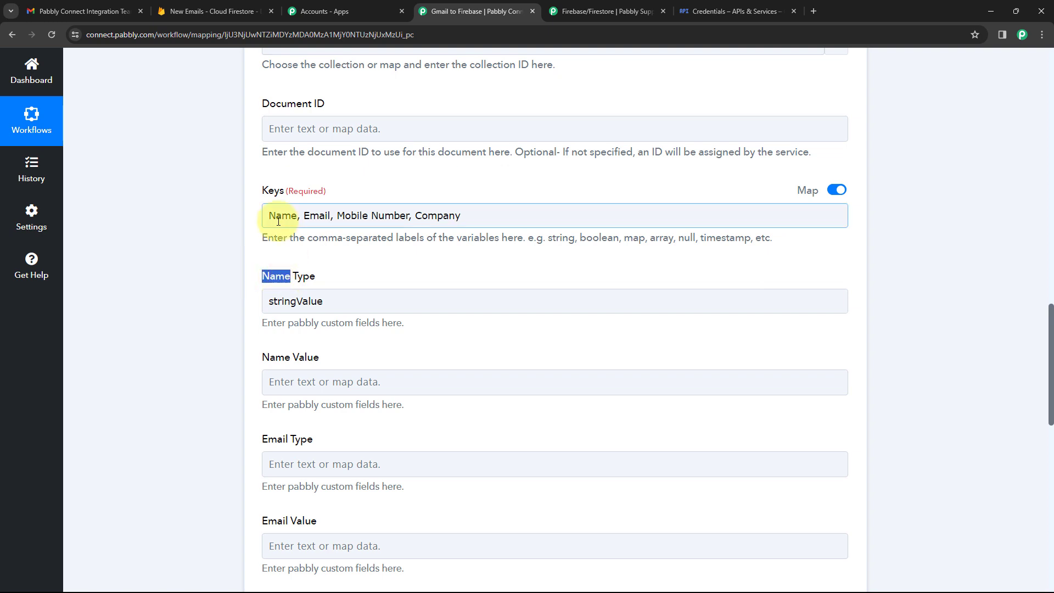
click(344, 301)
click(238, 297)
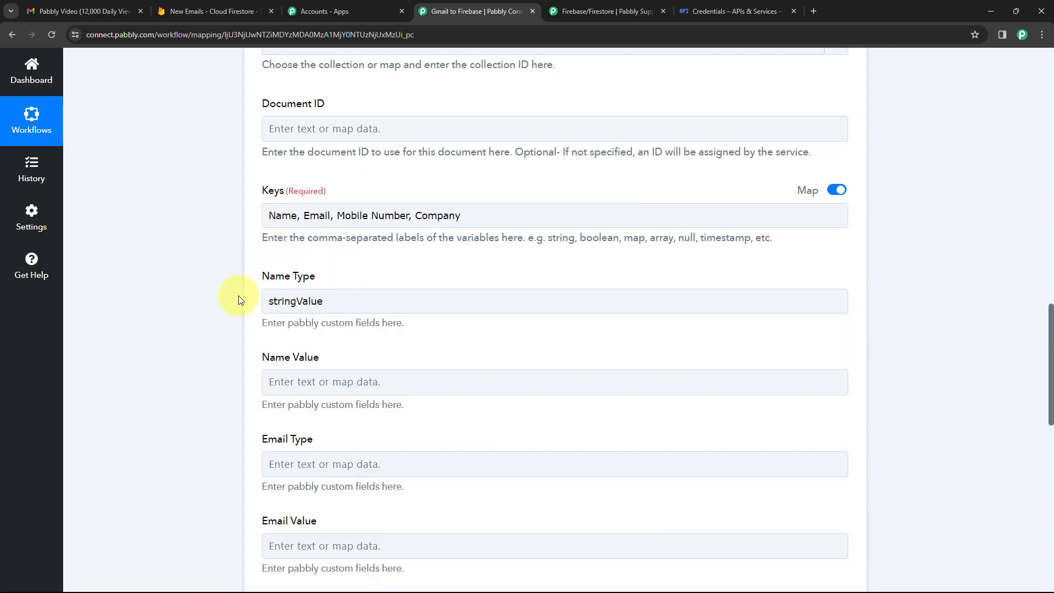
scroll(275, 329, down, 2)
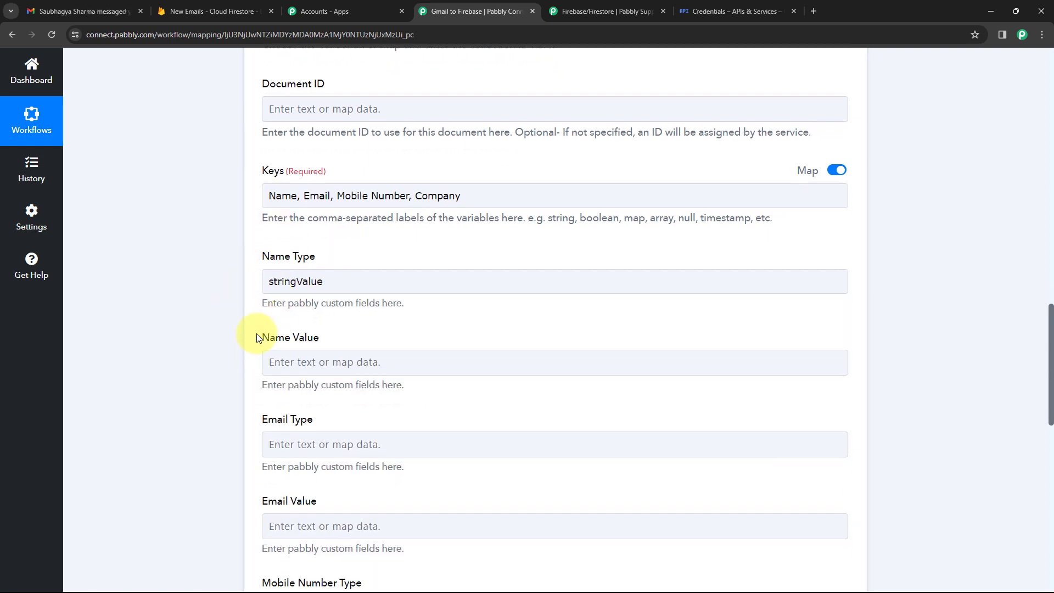
Map the second text parser's name result into the Name Value field.
click(264, 265)
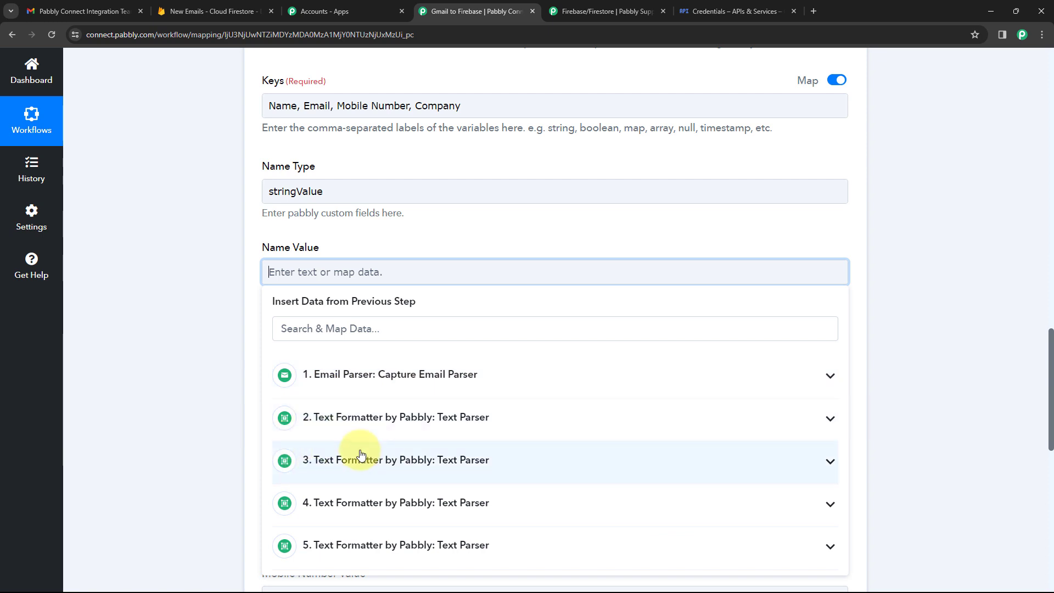
click(380, 422)
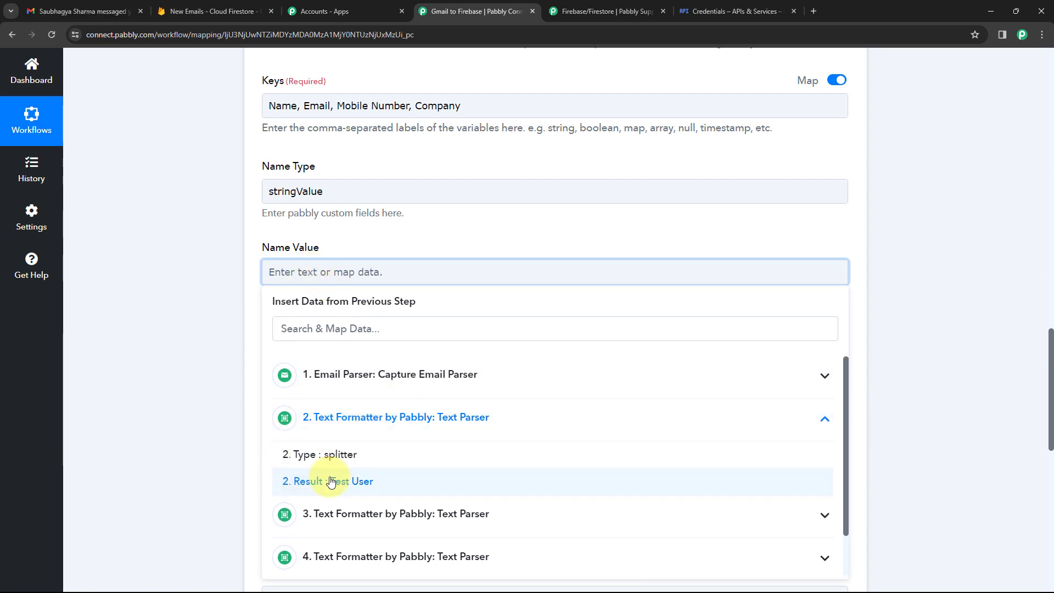
click(351, 480)
click(377, 237)
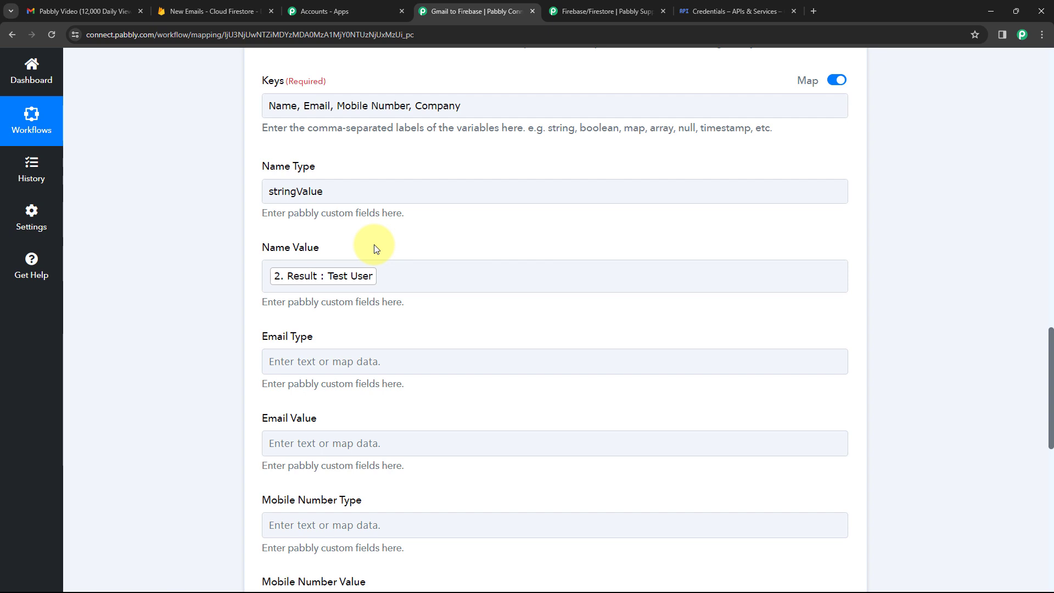
Copy stringValue from Name Type and paste it into Email Type.
scroll(285, 231, down, 1)
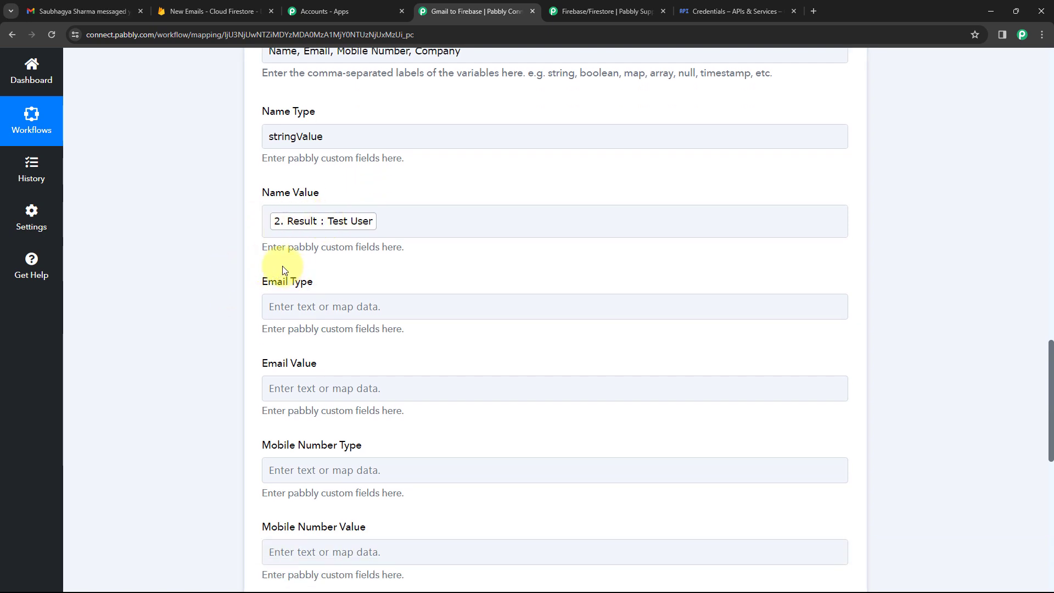
drag(346, 136, 242, 136)
key(ctrl+c)
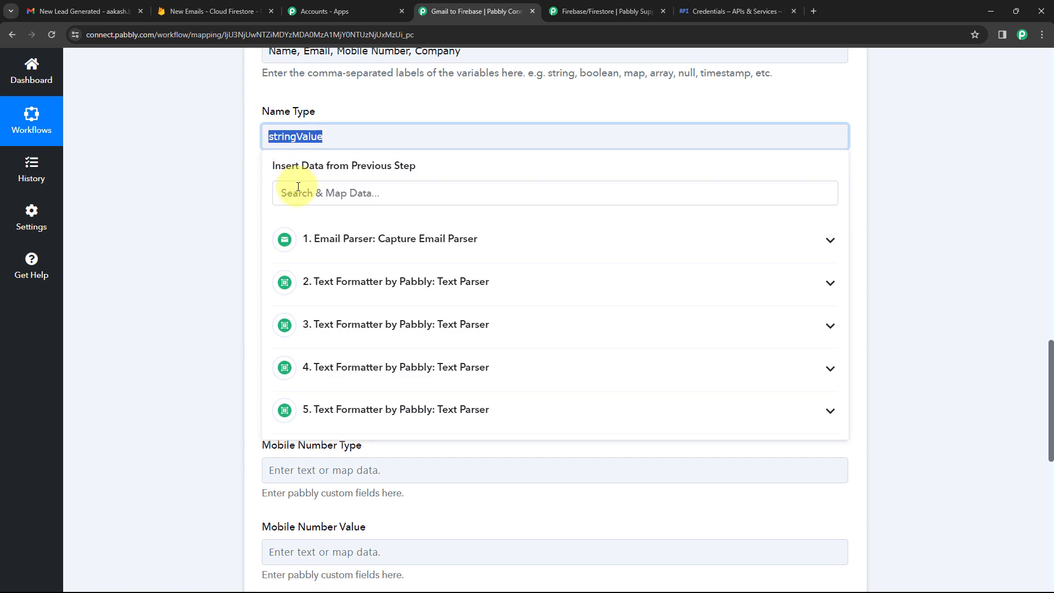
click(284, 306)
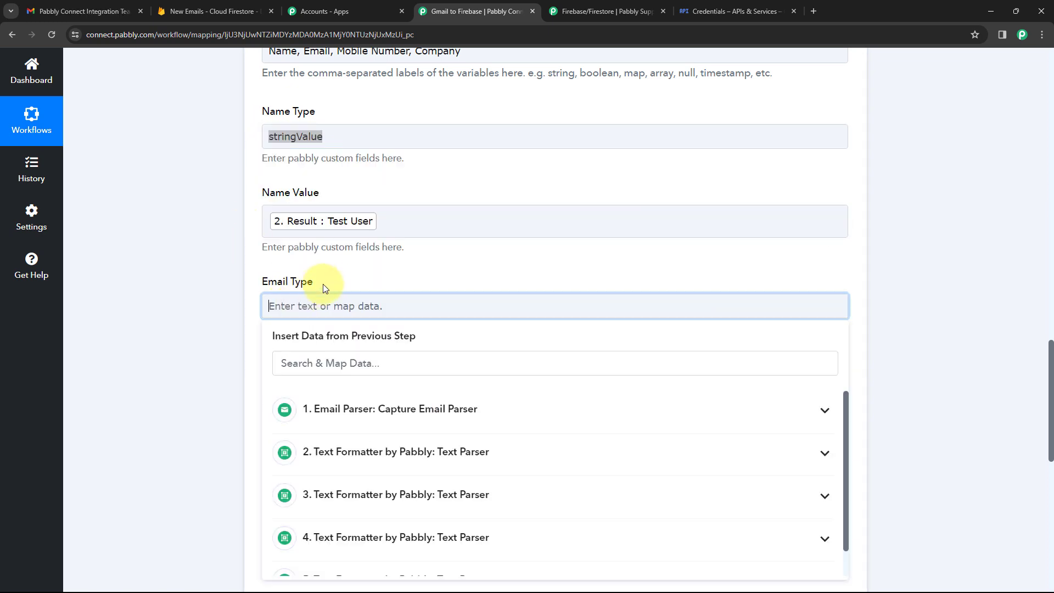
key(ctrl+v)
click(336, 281)
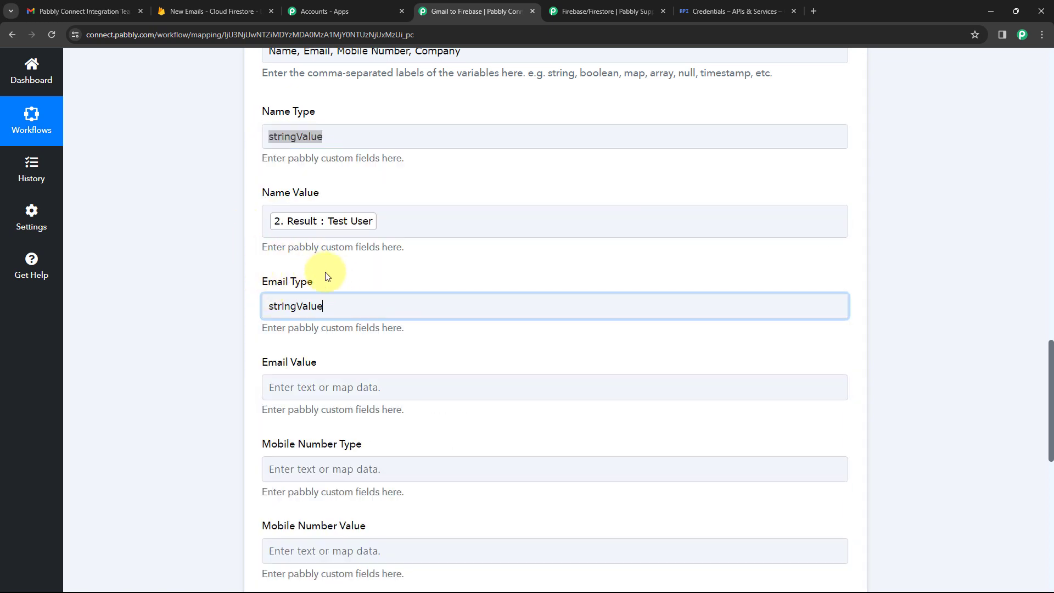
Map step 3's parsed email result (3. Result) into the Email Value field.
click(276, 387)
scroll(236, 381, down, 3)
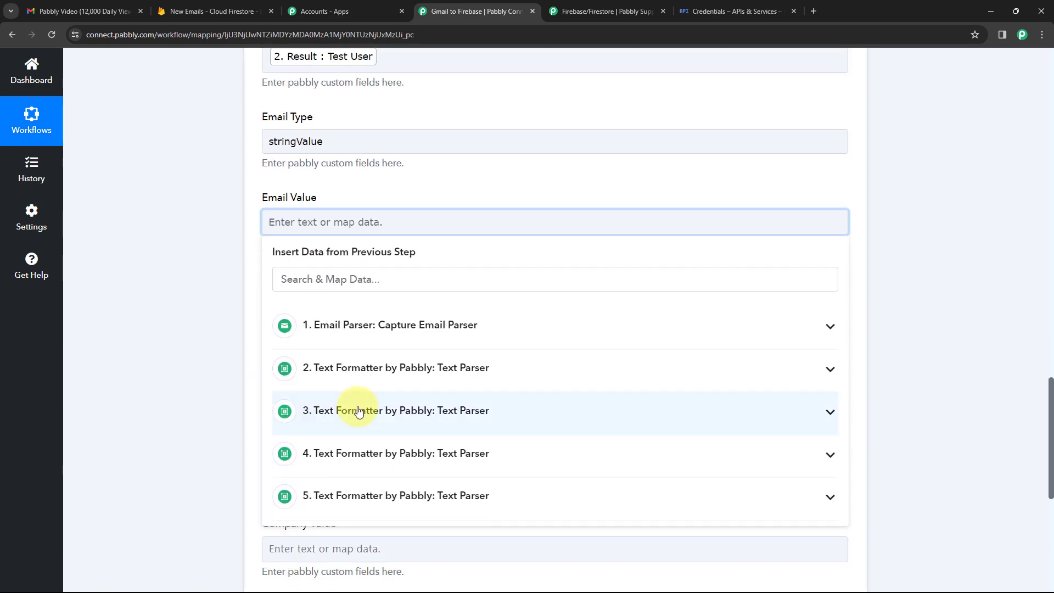
click(360, 409)
click(352, 478)
click(376, 200)
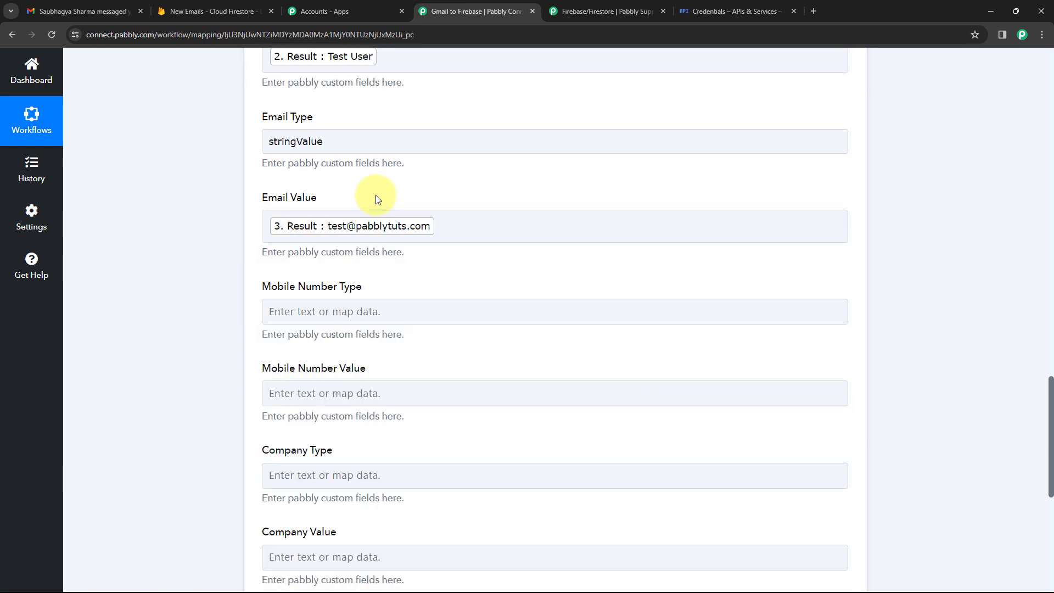
scroll(377, 199, up, 3)
click(388, 135)
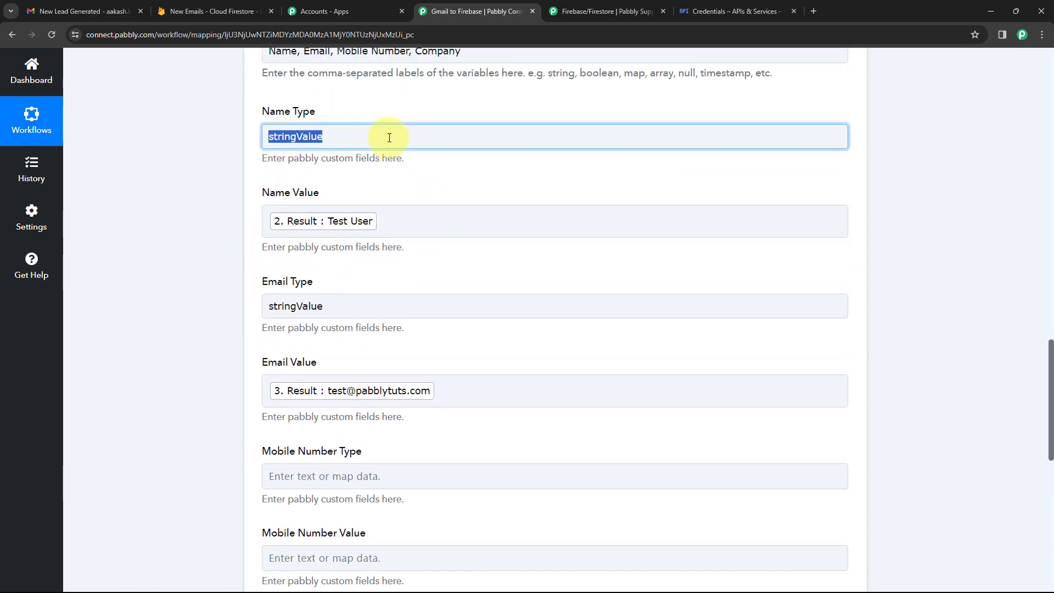
click(401, 100)
scroll(313, 176, up, 2)
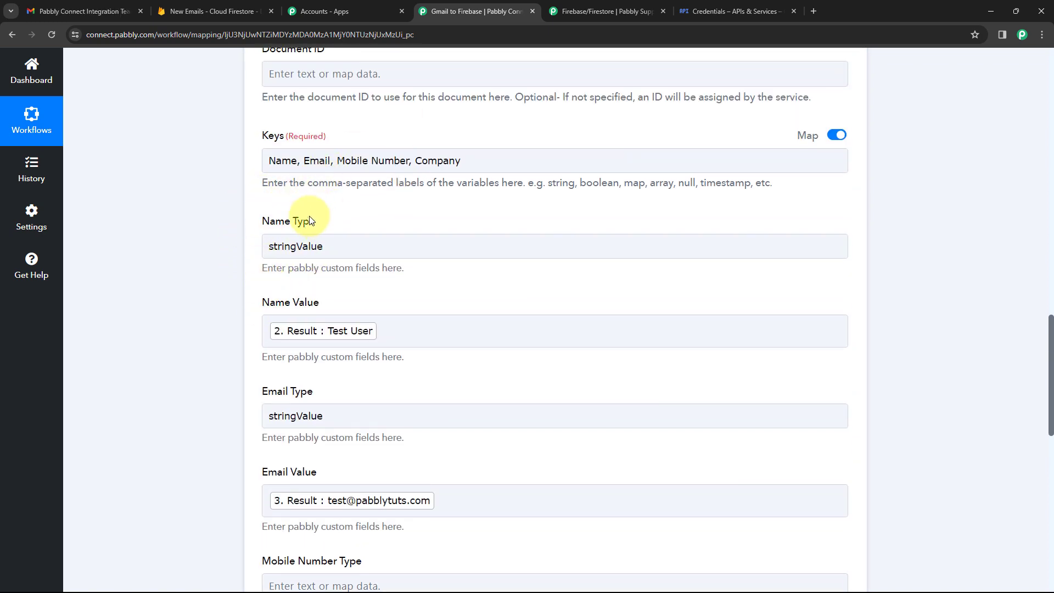
Review the forum's Create Document example showing how Keys, Type and Value fields are filled.
click(629, 4)
scroll(749, 215, down, 8)
drag(1049, 207, 1047, 340)
scroll(579, 242, down, 2)
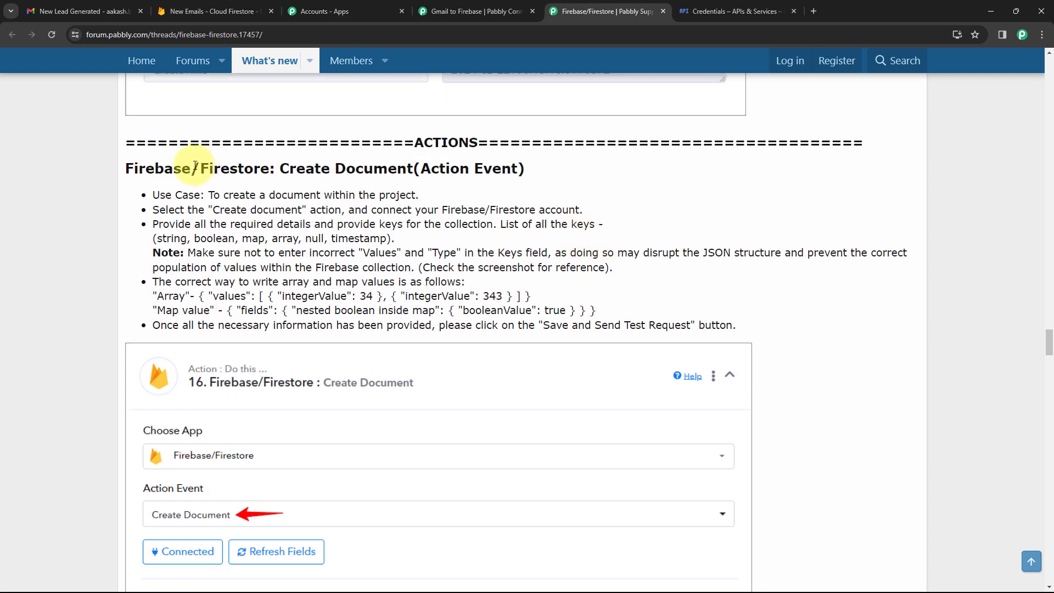
scroll(195, 166, down, 8)
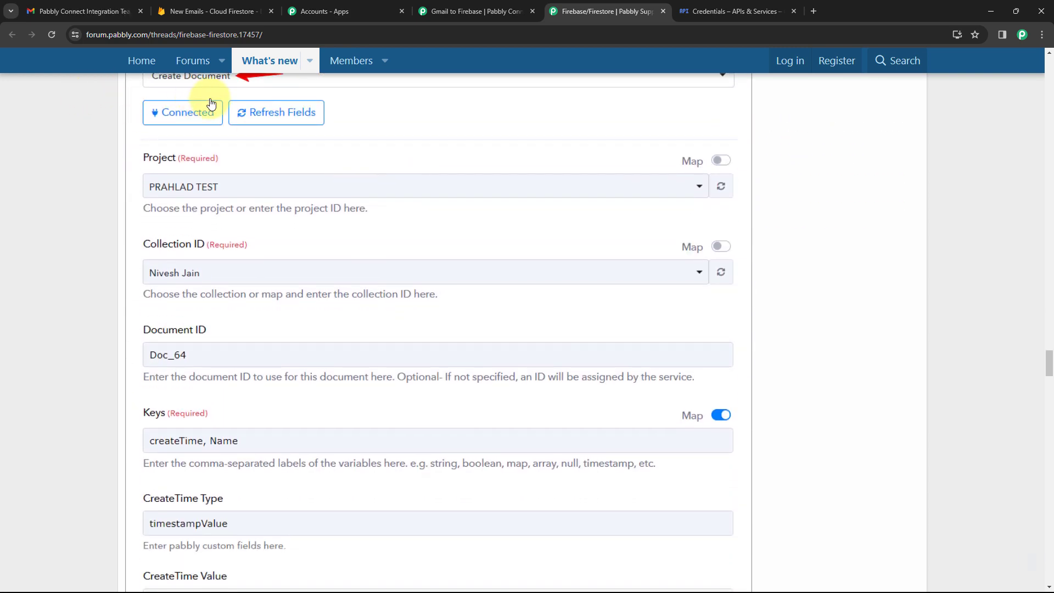
scroll(211, 103, down, 2)
scroll(267, 120, up, 3)
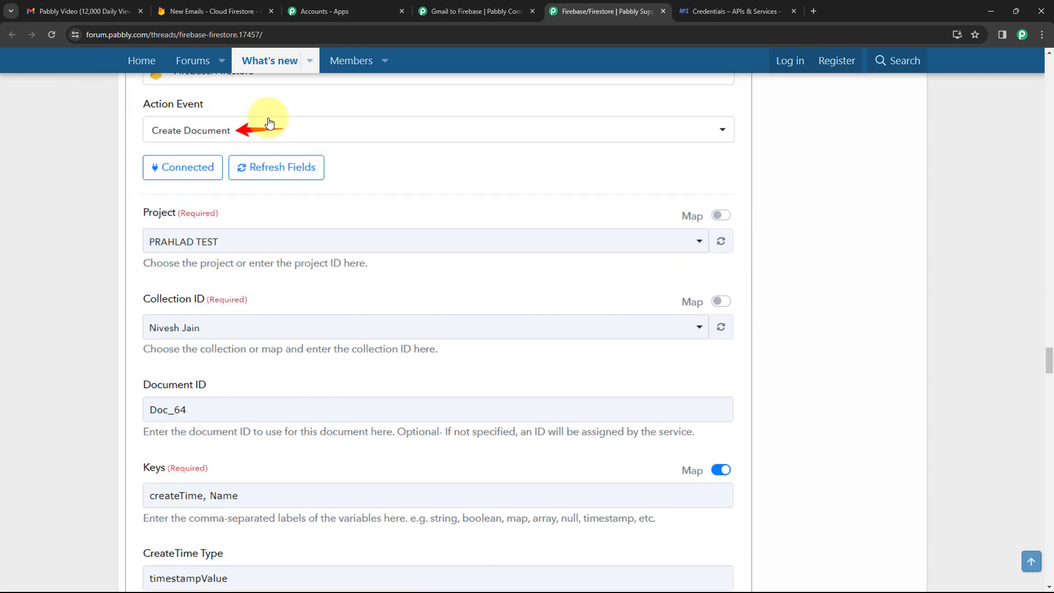
scroll(269, 122, down, 10)
scroll(317, 191, up, 4)
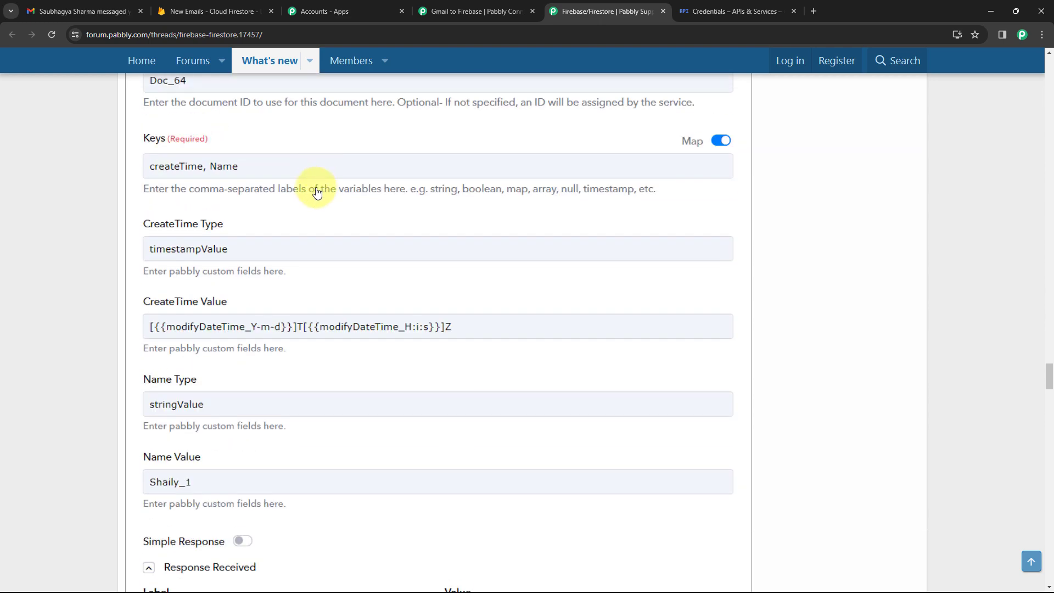
scroll(317, 191, up, 5)
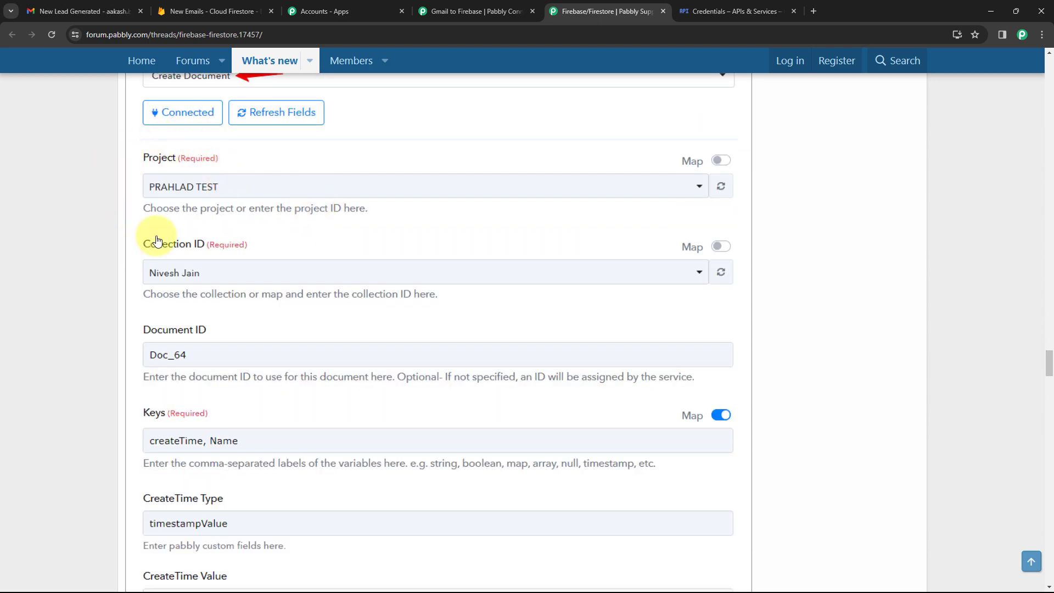
scroll(299, 252, down, 3)
scroll(263, 155, down, 2)
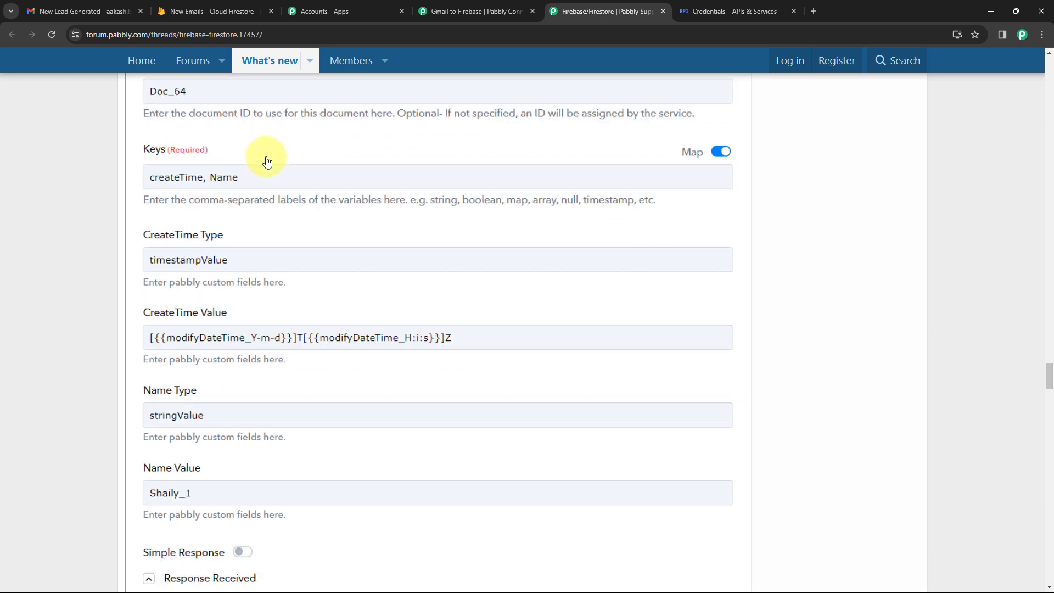
scroll(278, 191, down, 1)
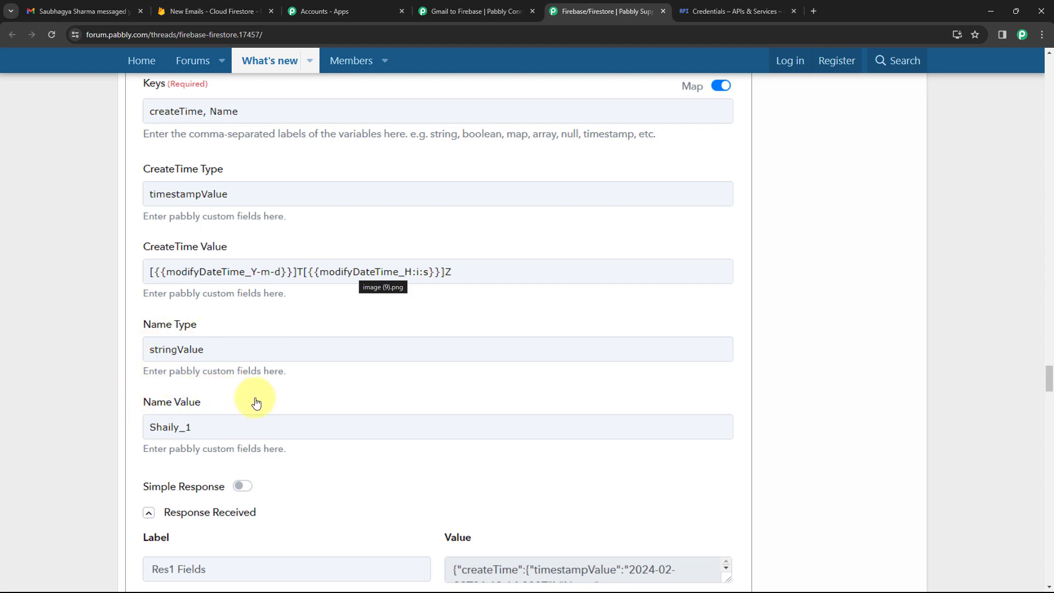
scroll(370, 254, down, 10)
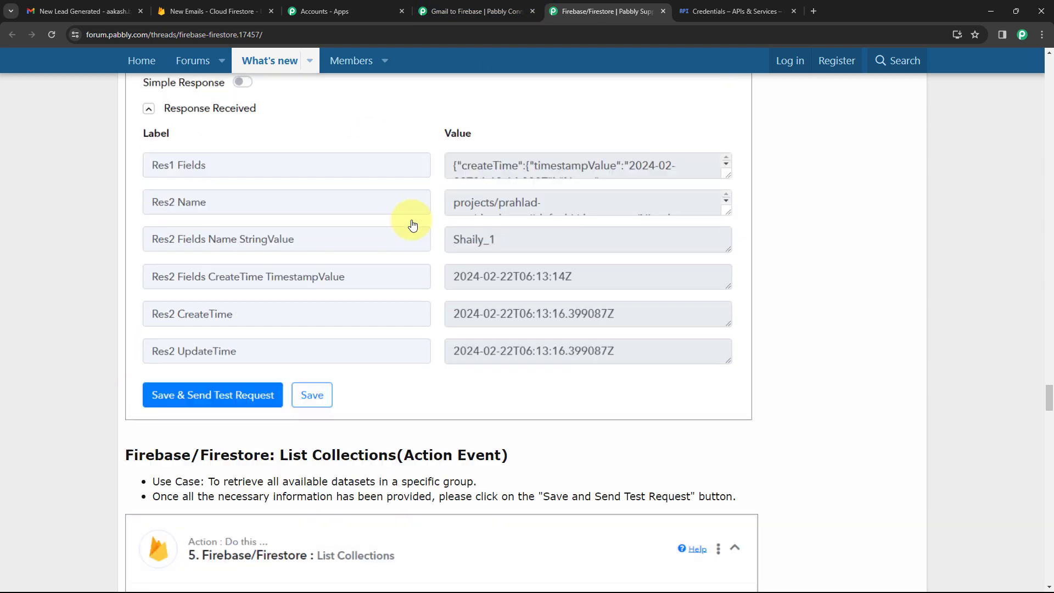
scroll(412, 225, up, 20)
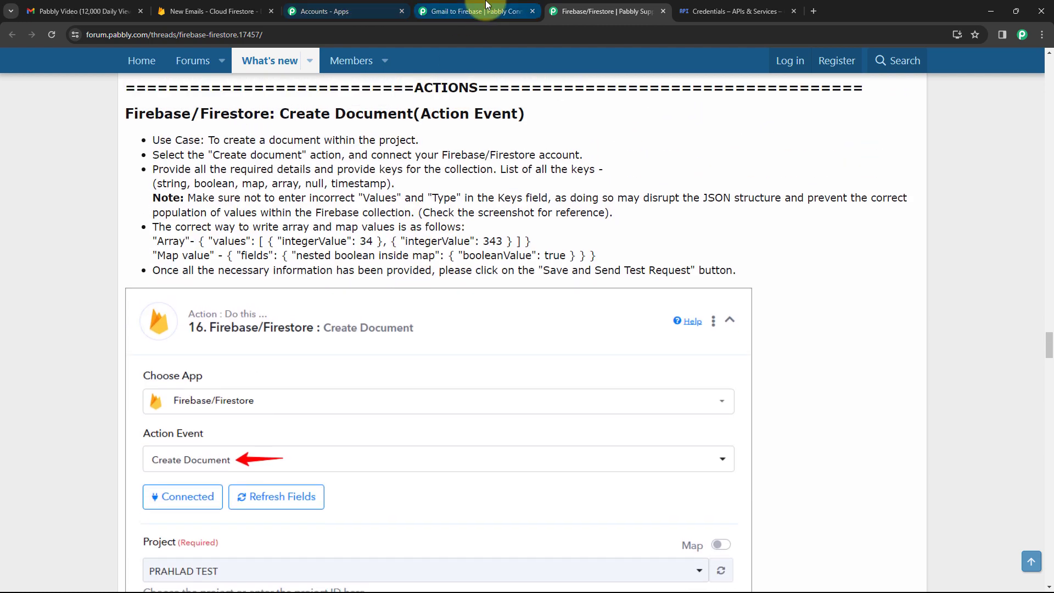
click(413, 5)
Set Mobile Number Type to stringValue and map step 4's parsed phone result into its Value.
scroll(239, 254, down, 3)
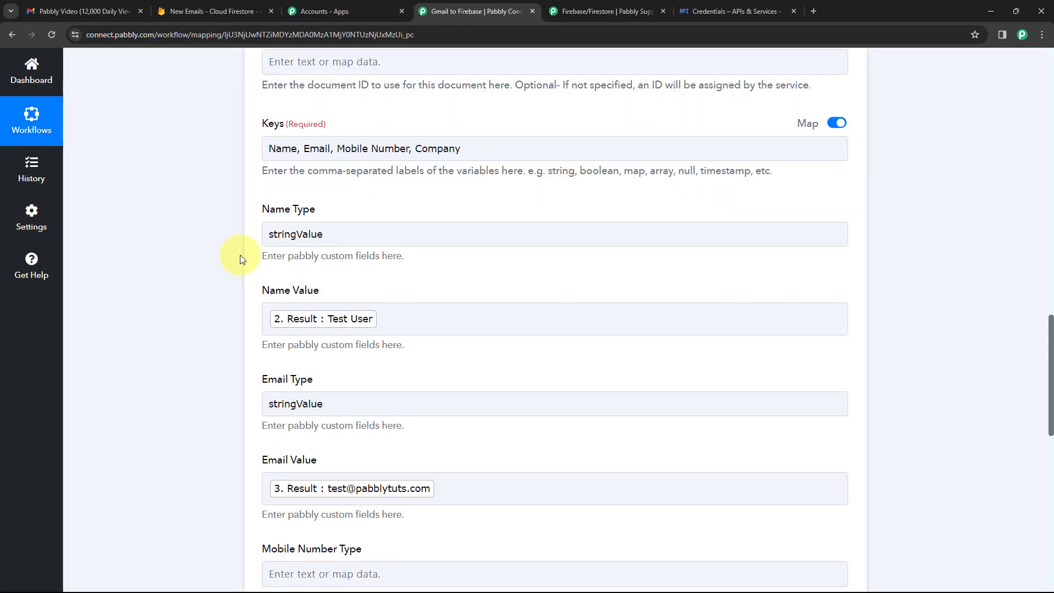
scroll(230, 254, down, 2)
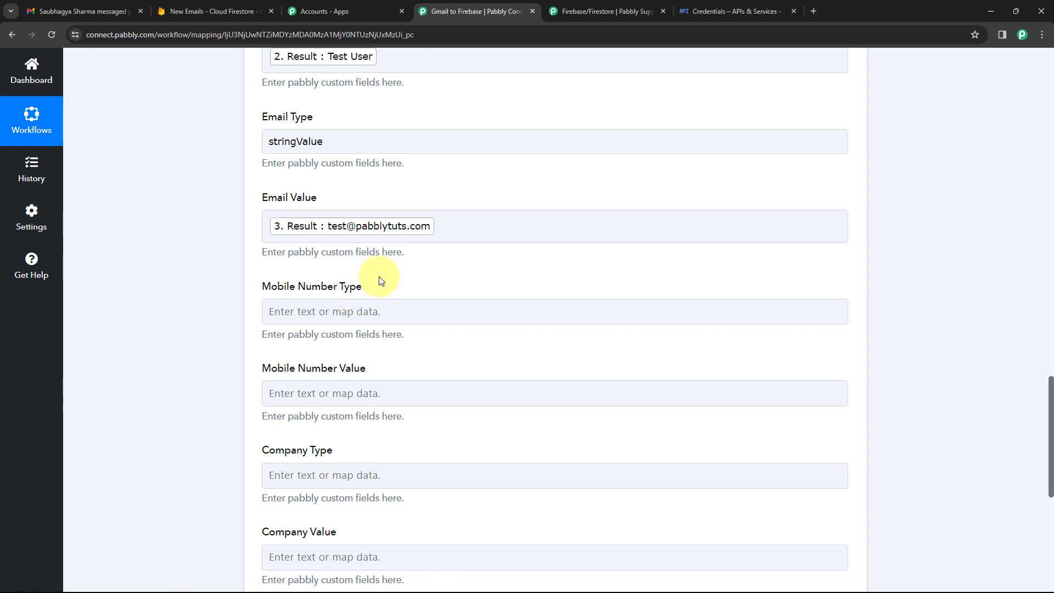
scroll(411, 234, up, 6)
scroll(463, 247, down, 6)
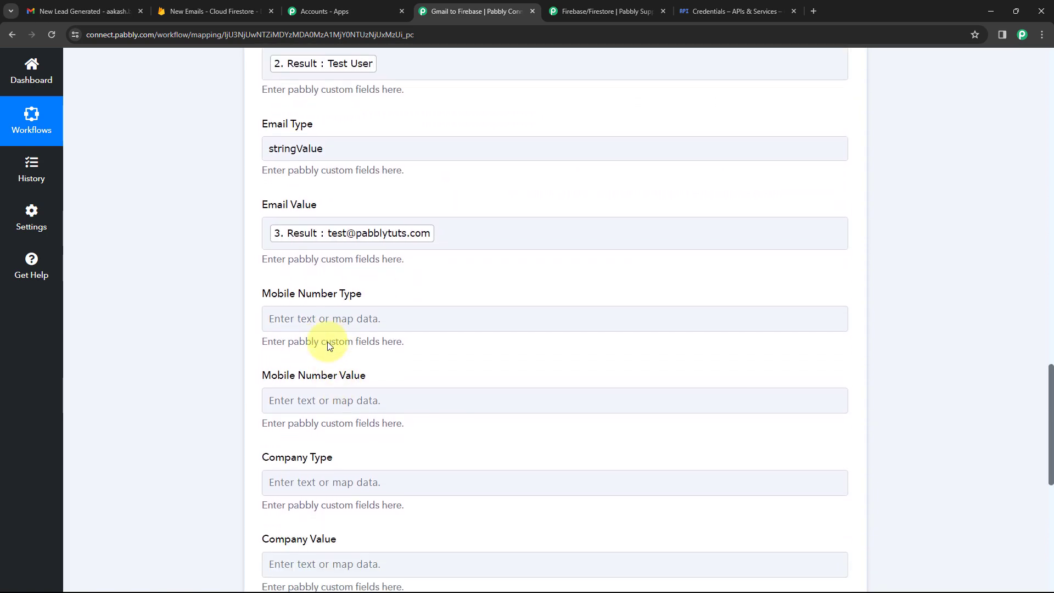
click(347, 312)
key(ctrl+v)
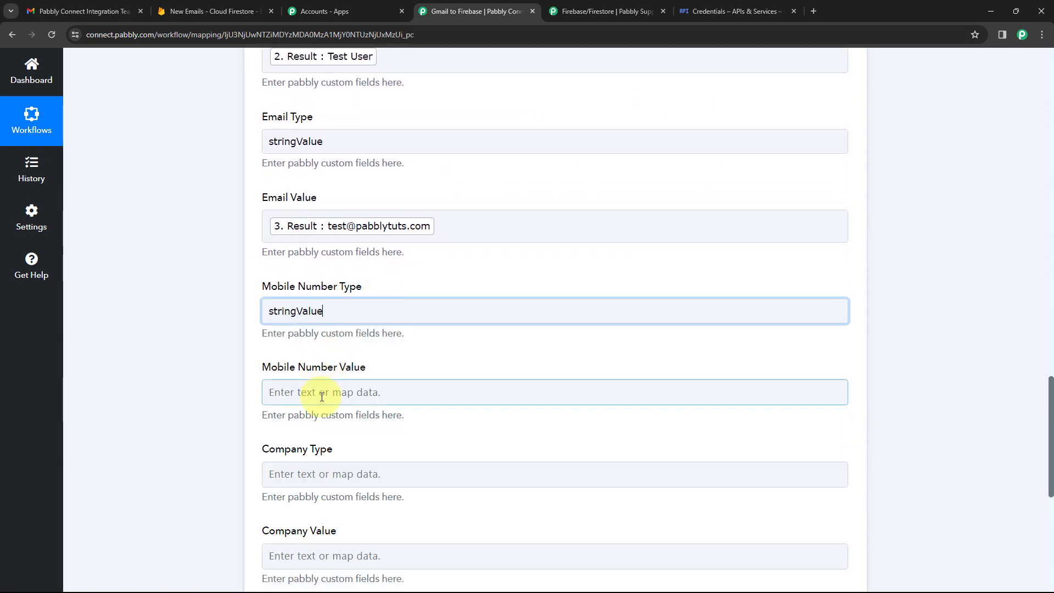
click(322, 396)
scroll(302, 404, down, 3)
click(383, 459)
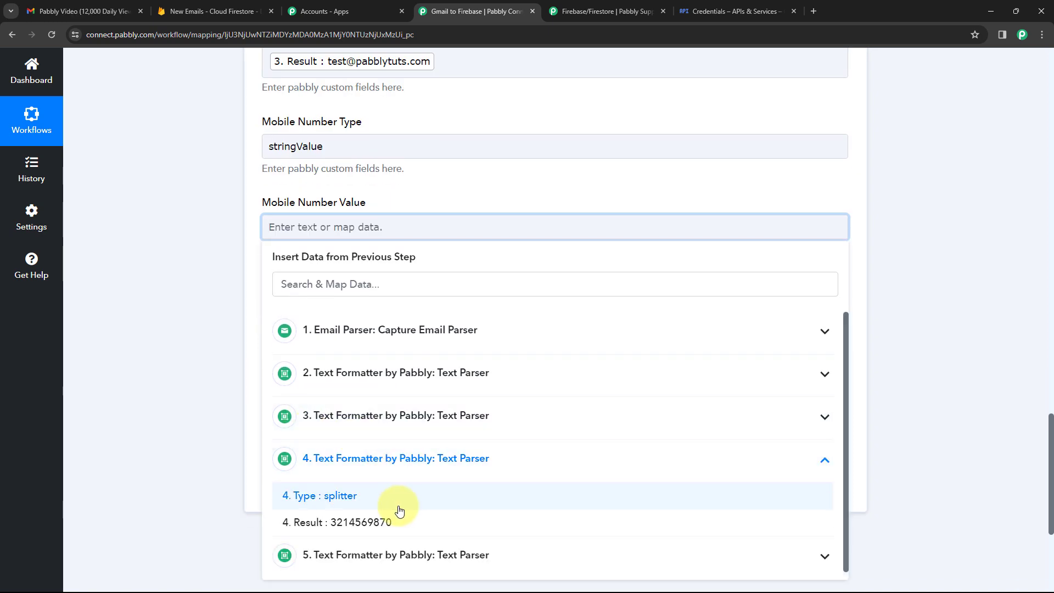
click(395, 521)
Set Company Type to stringValue and map step 5's Demo Org result into its Value.
click(229, 242)
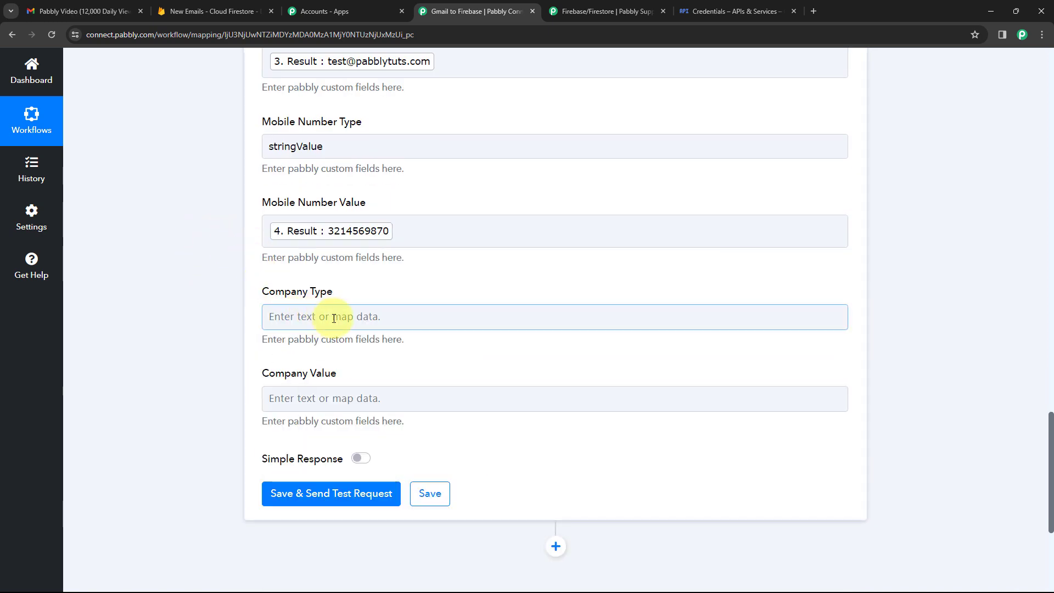
key(ctrl+v)
click(356, 284)
scroll(354, 282, down, 1)
click(324, 343)
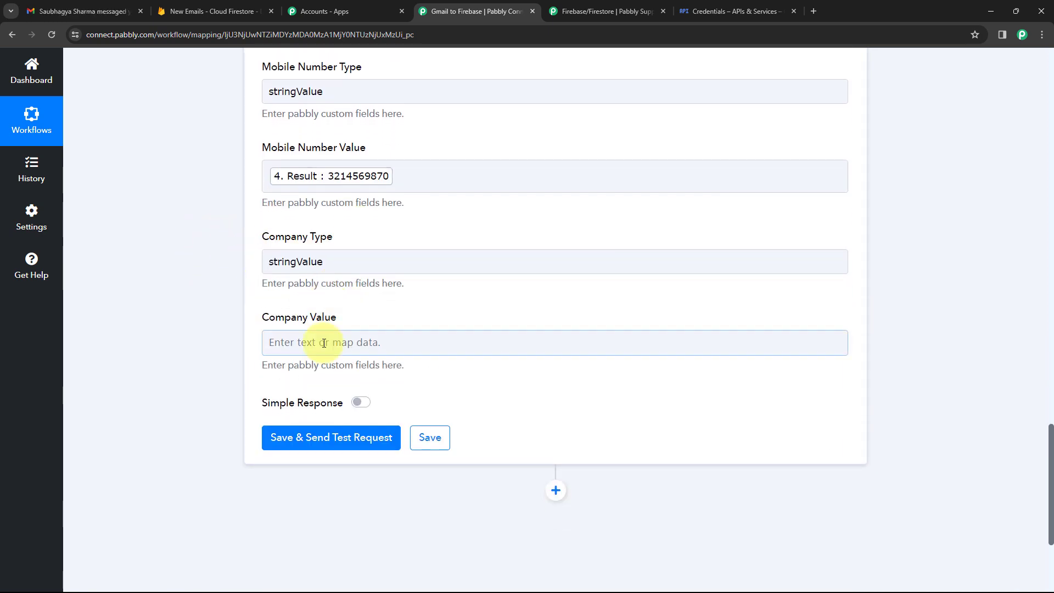
scroll(252, 414, down, 4)
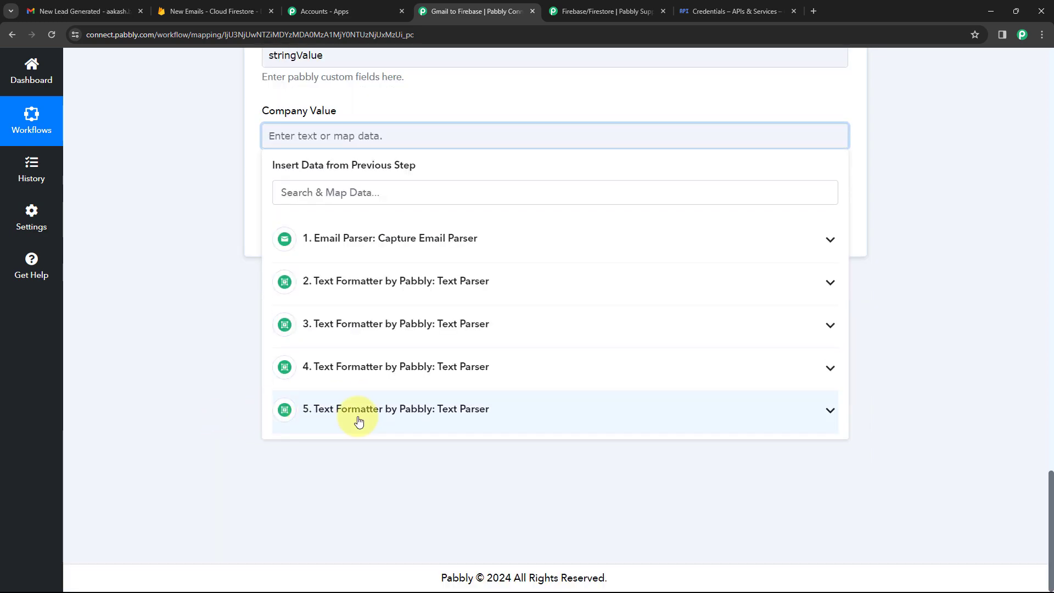
click(359, 420)
click(318, 468)
click(185, 240)
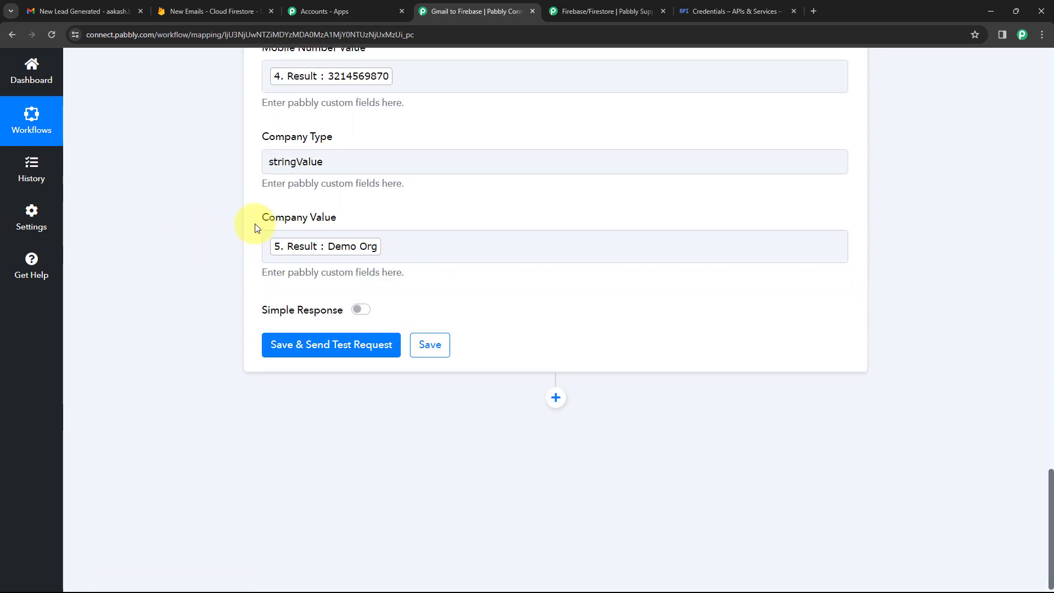
scroll(255, 222, up, 6)
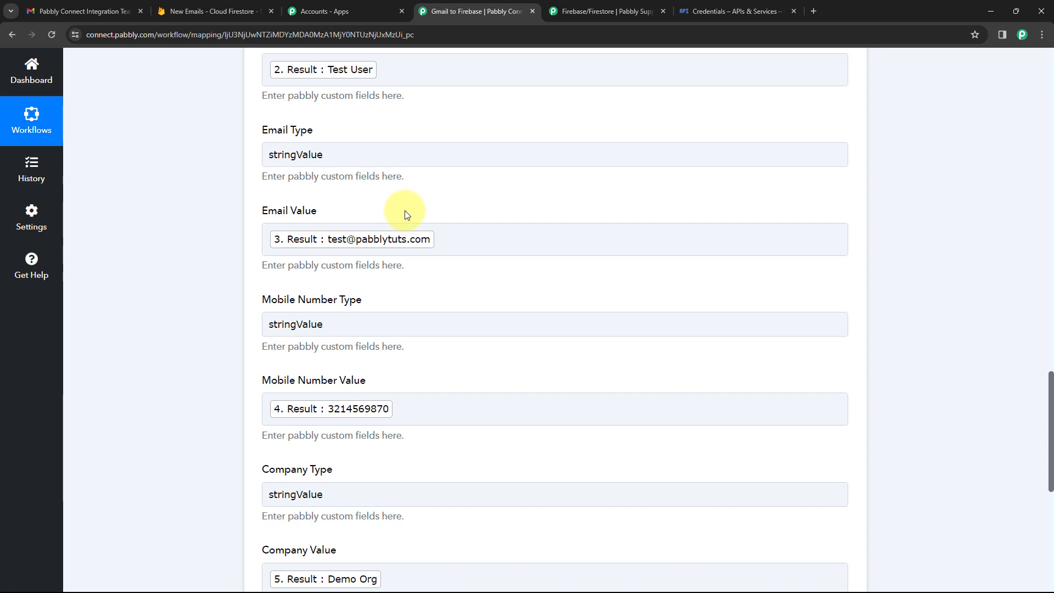
scroll(433, 241, up, 5)
scroll(447, 252, up, 1)
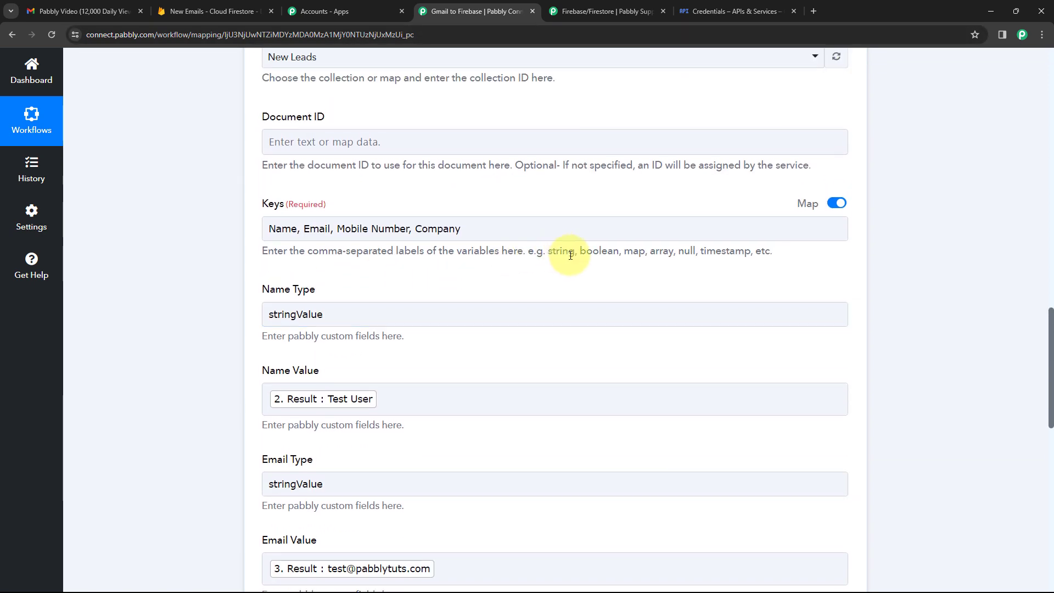
click(663, 252)
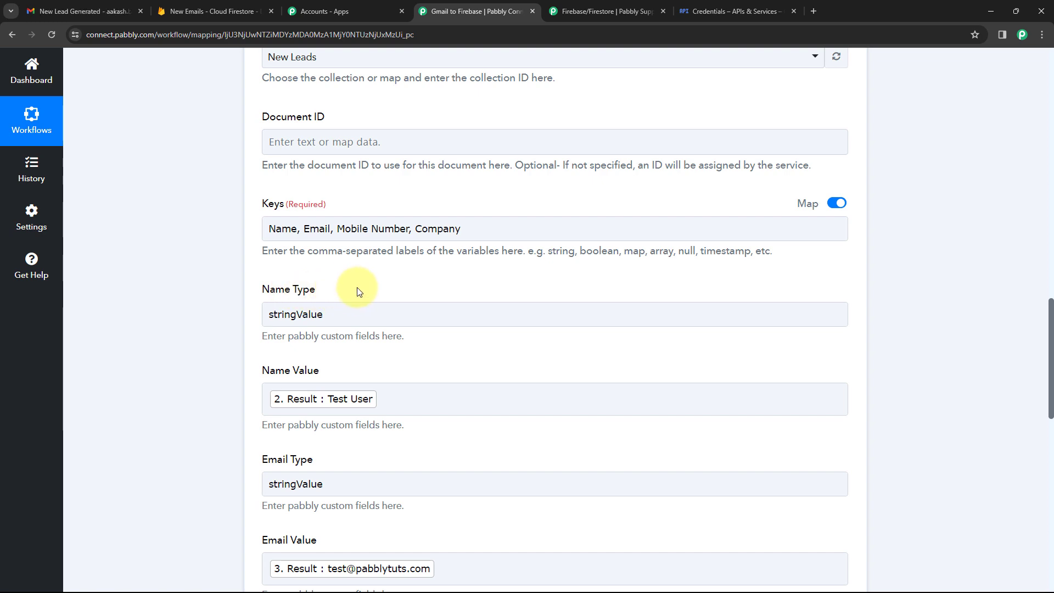
click(279, 314)
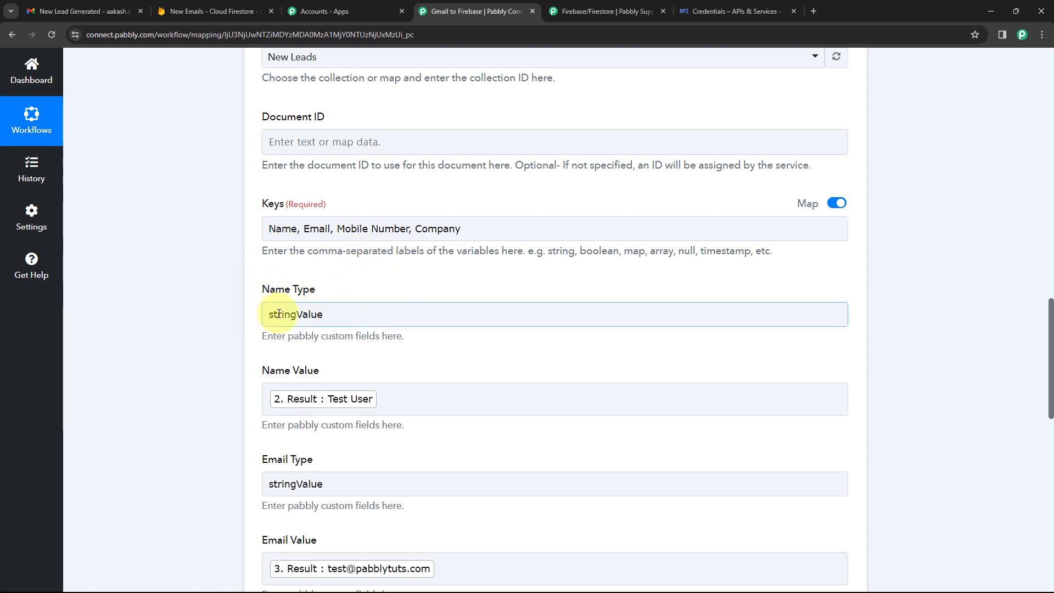
click(235, 317)
scroll(263, 308, down, 1)
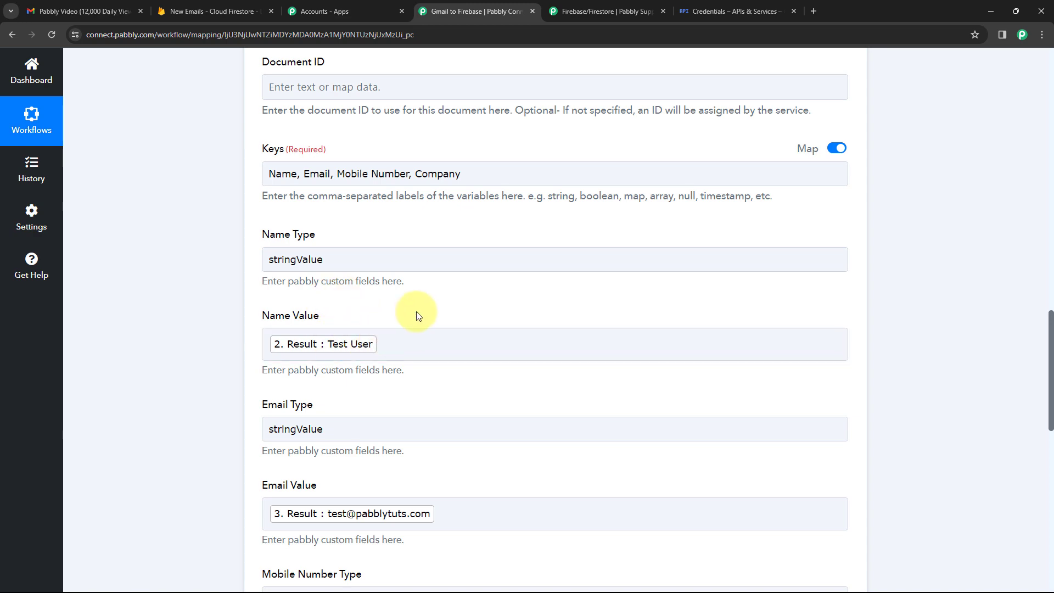
scroll(202, 236, down, 3)
scroll(247, 203, up, 3)
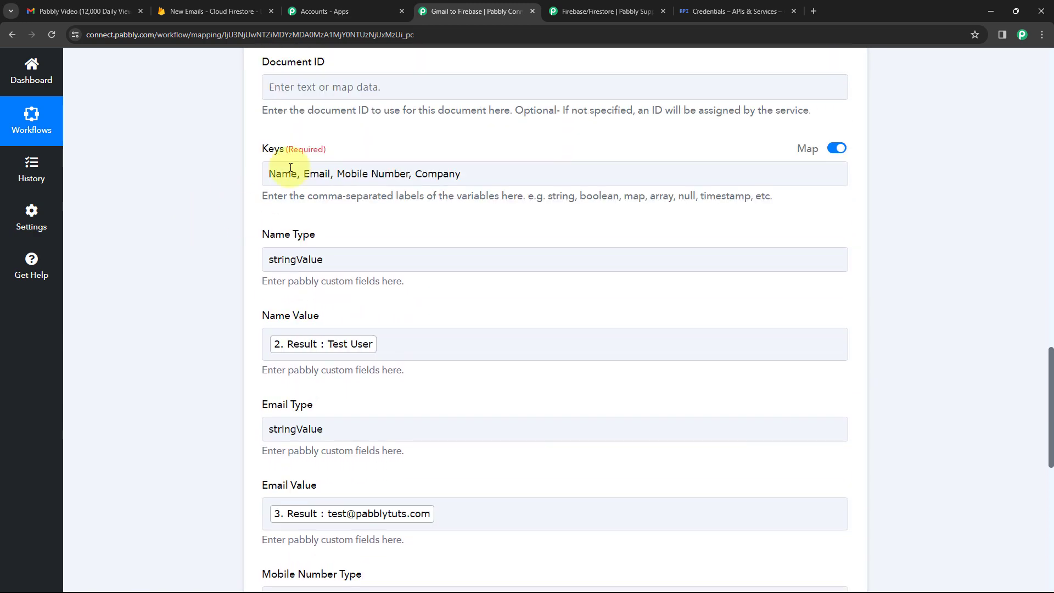
scroll(474, 191, down, 2)
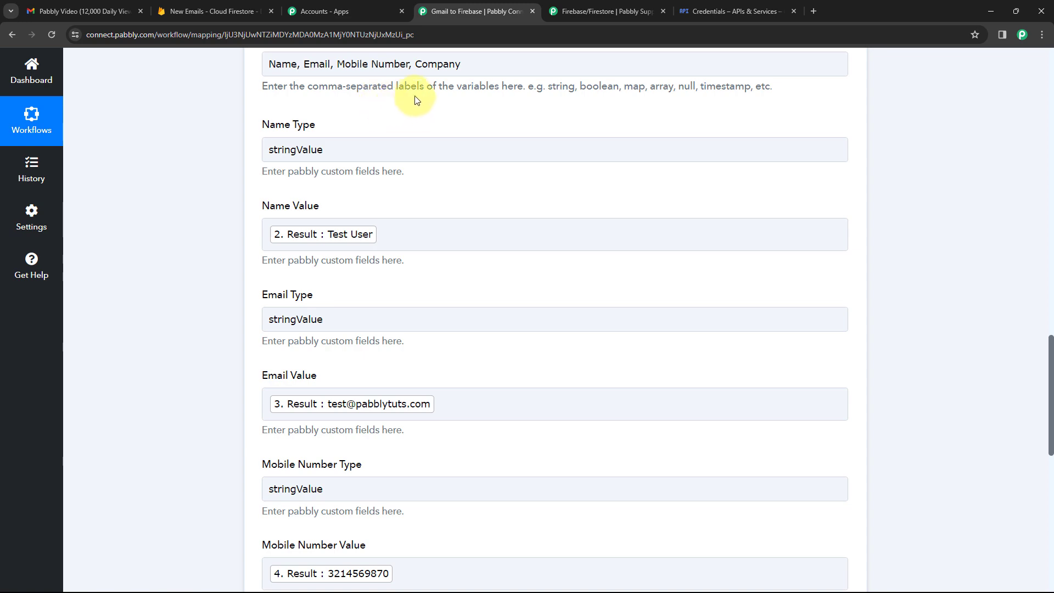
scroll(386, 195, down, 10)
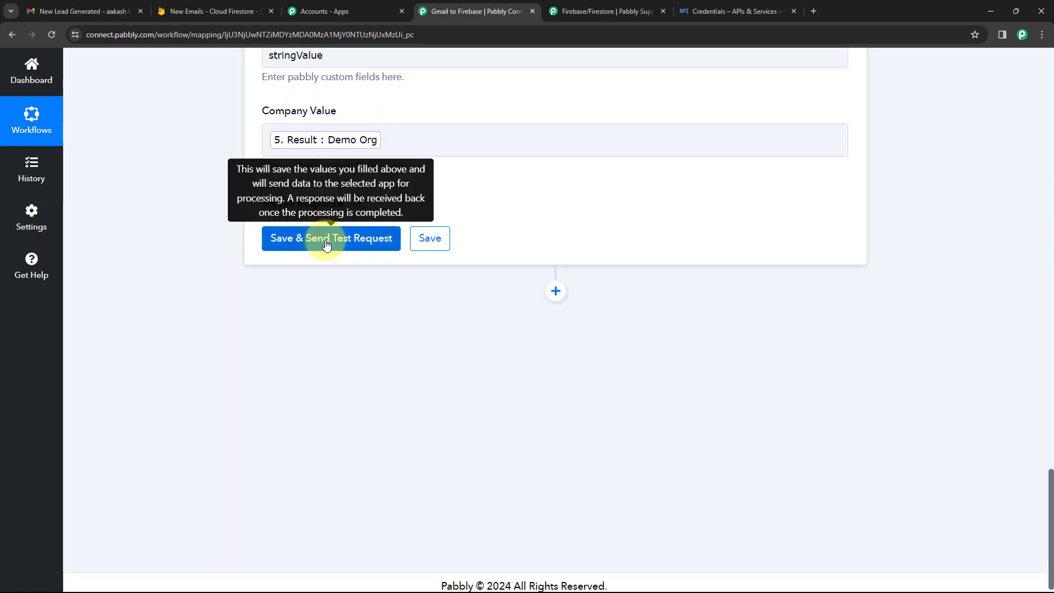
Save and test the Firestore step, review the Test User/Demo Org response, then collapse it.
click(326, 241)
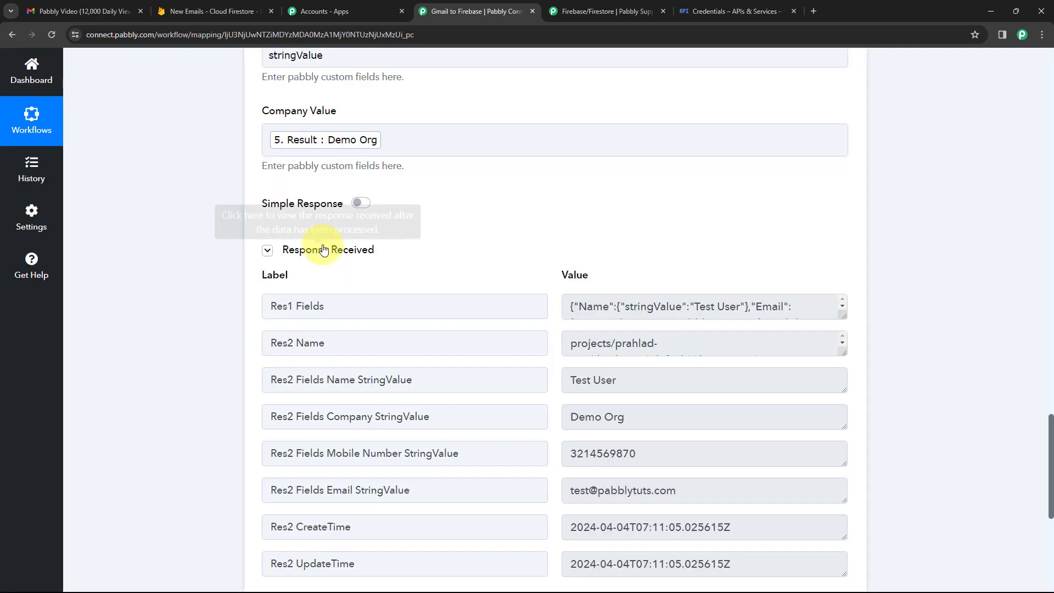
scroll(468, 231, down, 4)
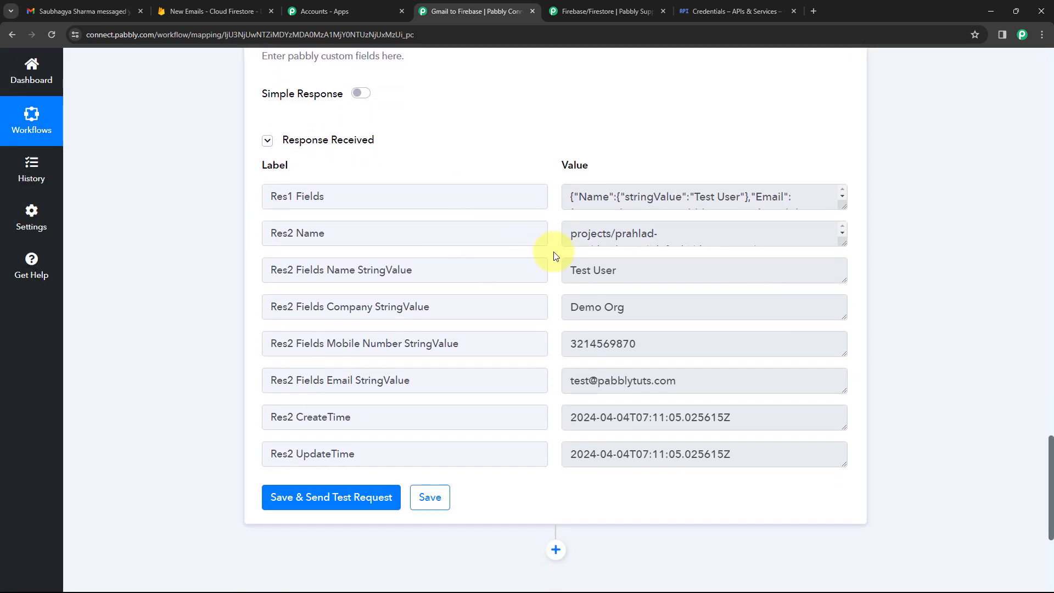
scroll(555, 258, up, 2)
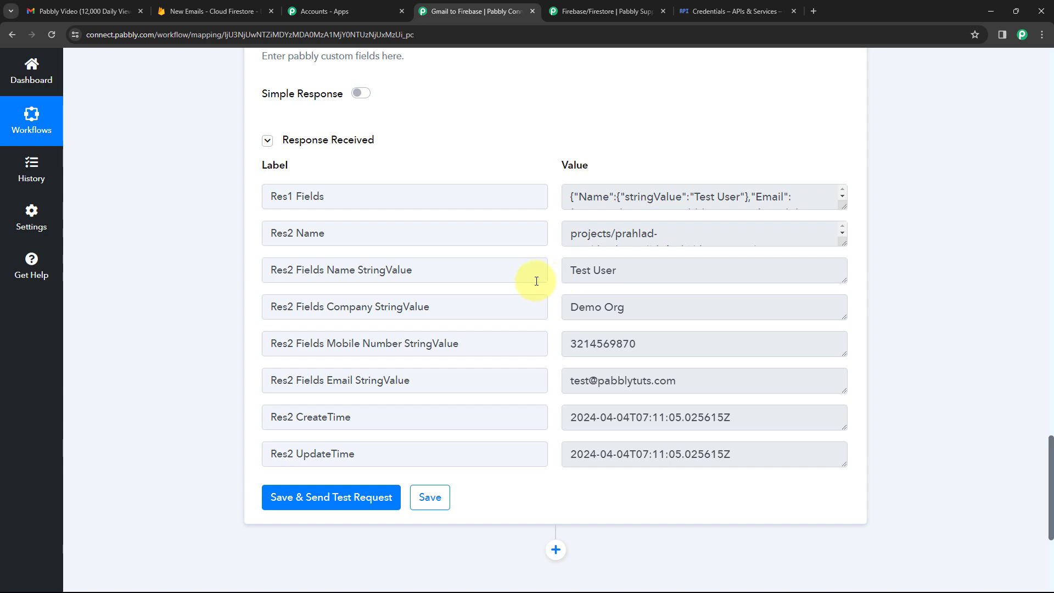
scroll(536, 281, up, 11)
scroll(400, 400, down, 2)
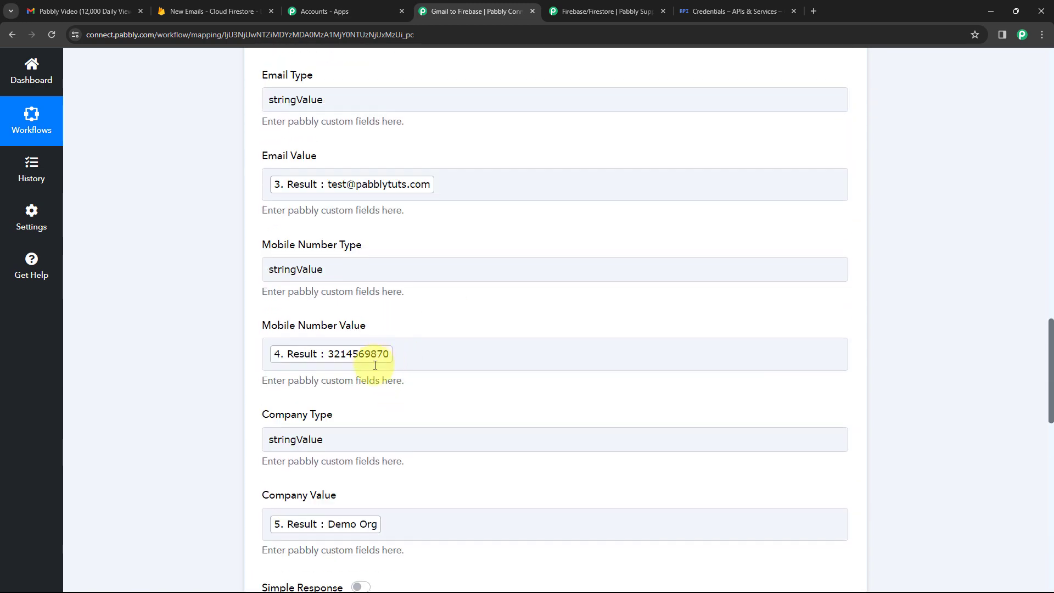
scroll(450, 283, up, 1)
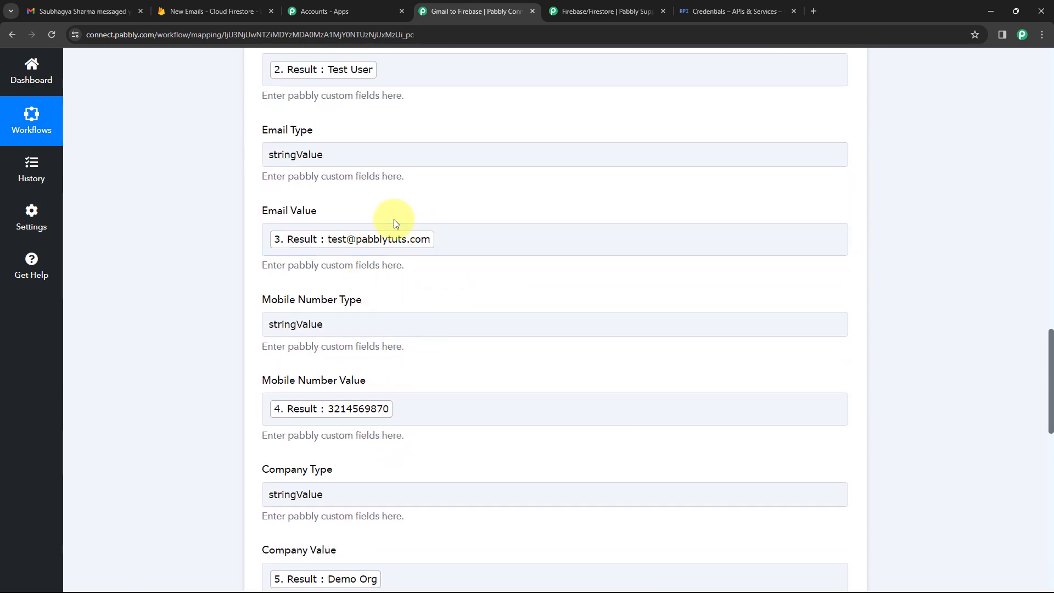
scroll(396, 223, up, 7)
scroll(388, 263, down, 1)
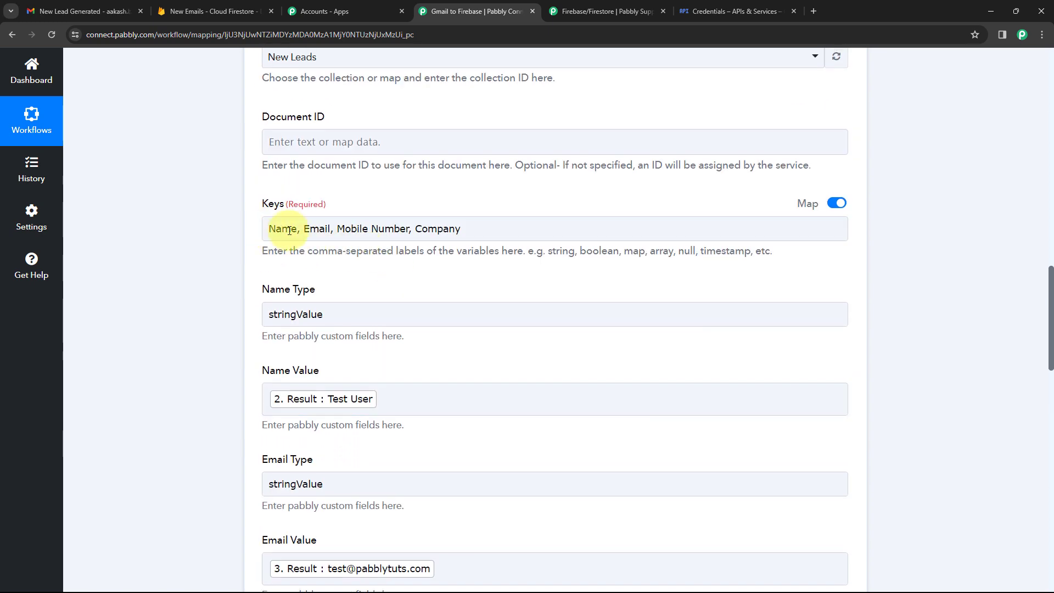
scroll(472, 206, up, 1)
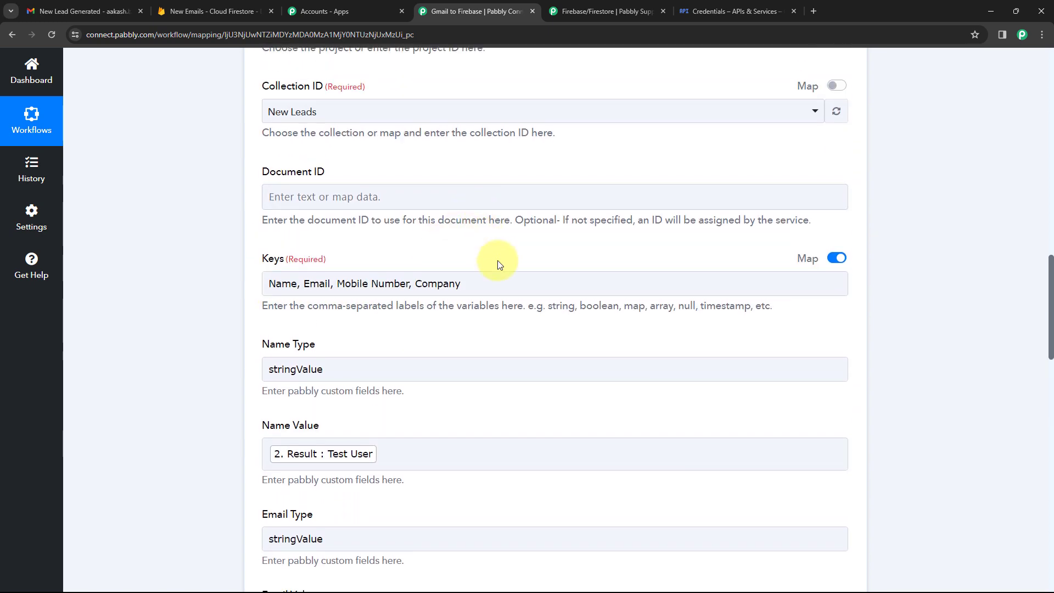
scroll(497, 261, up, 2)
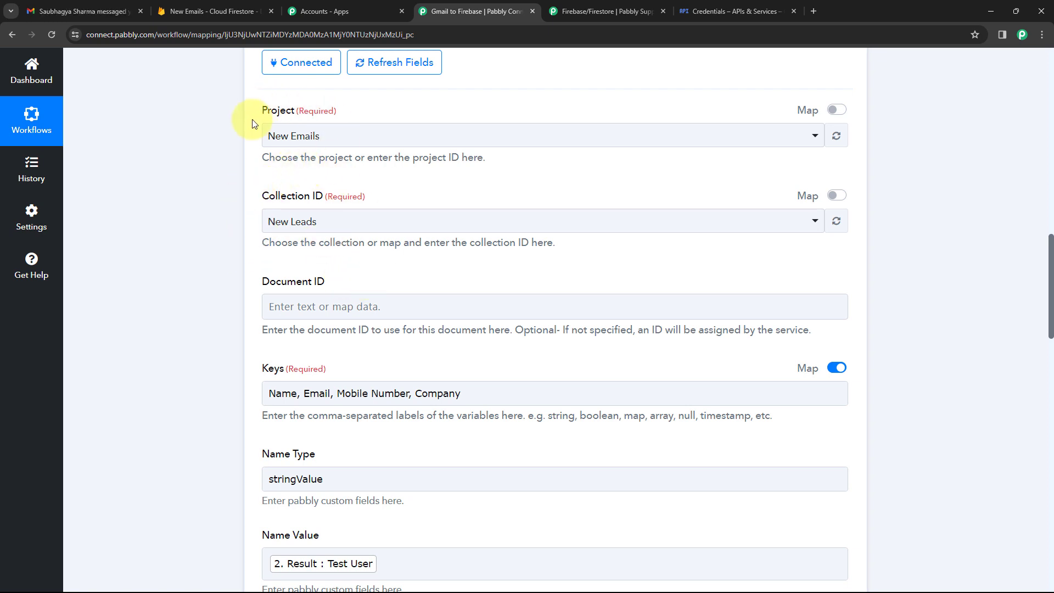
scroll(555, 202, up, 2)
scroll(554, 202, up, 3)
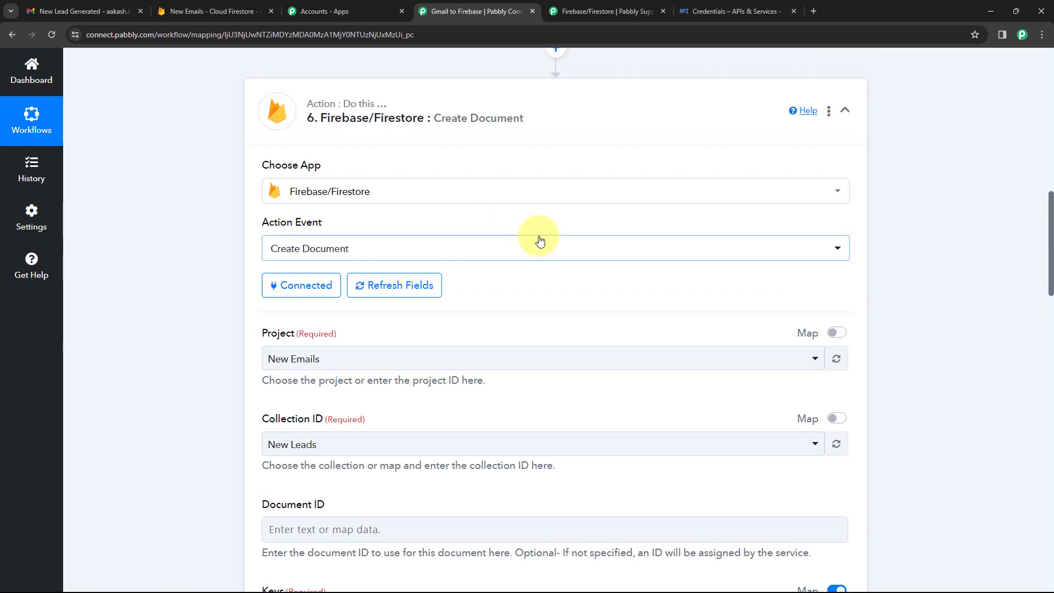
click(558, 176)
scroll(649, 163, up, 10)
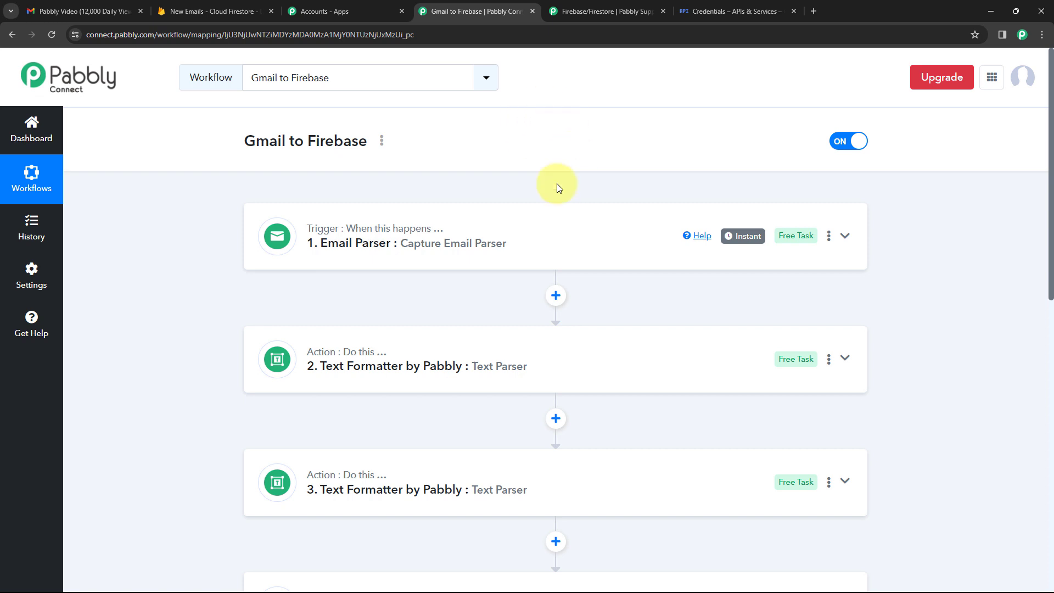
Reload Cloud Firestore and open the new Test User document in the New Leads collection.
click(217, 7)
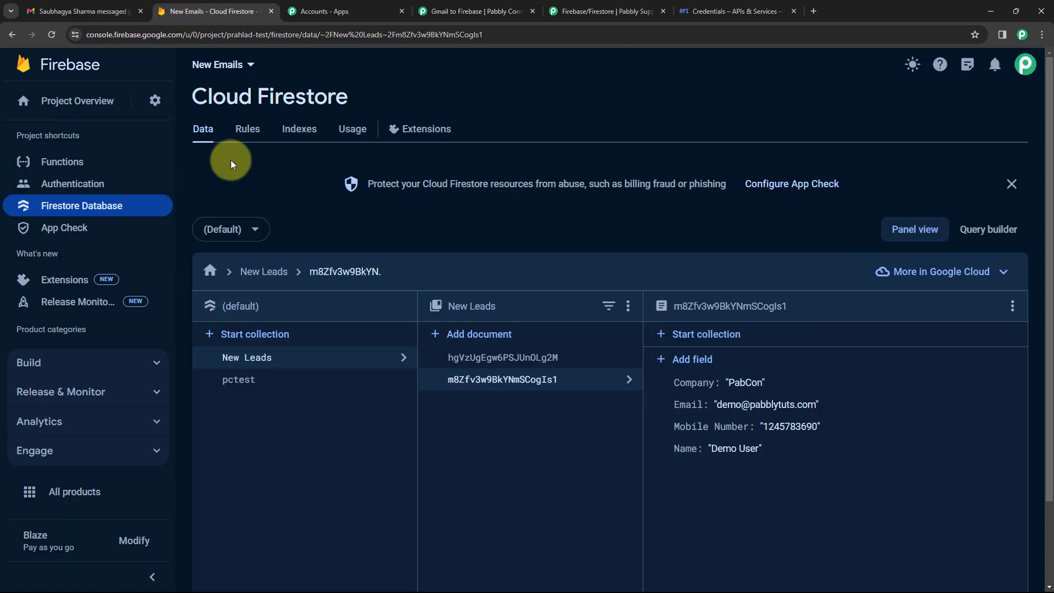
click(52, 35)
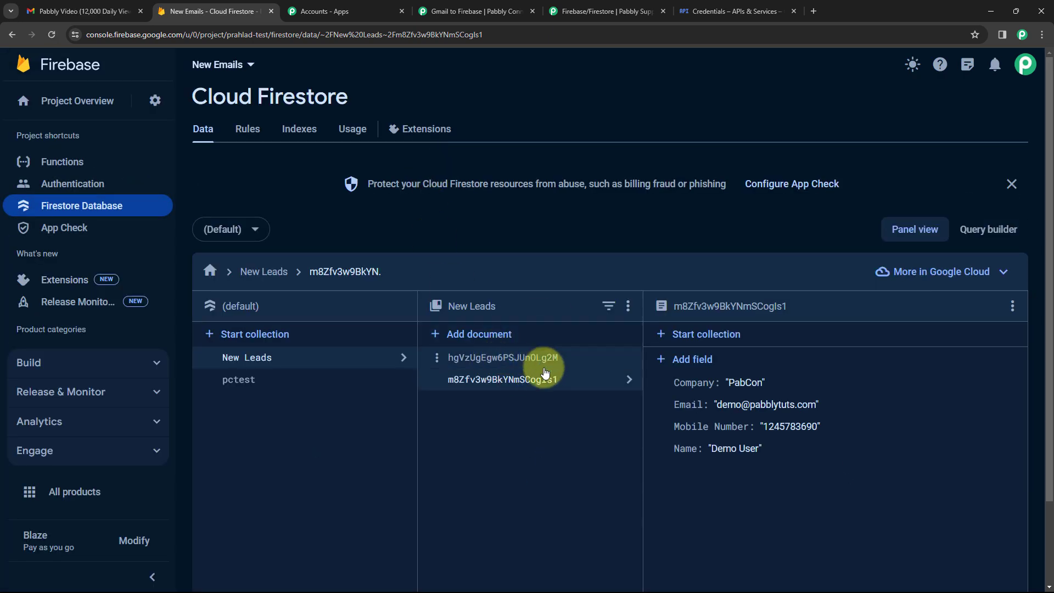
click(522, 363)
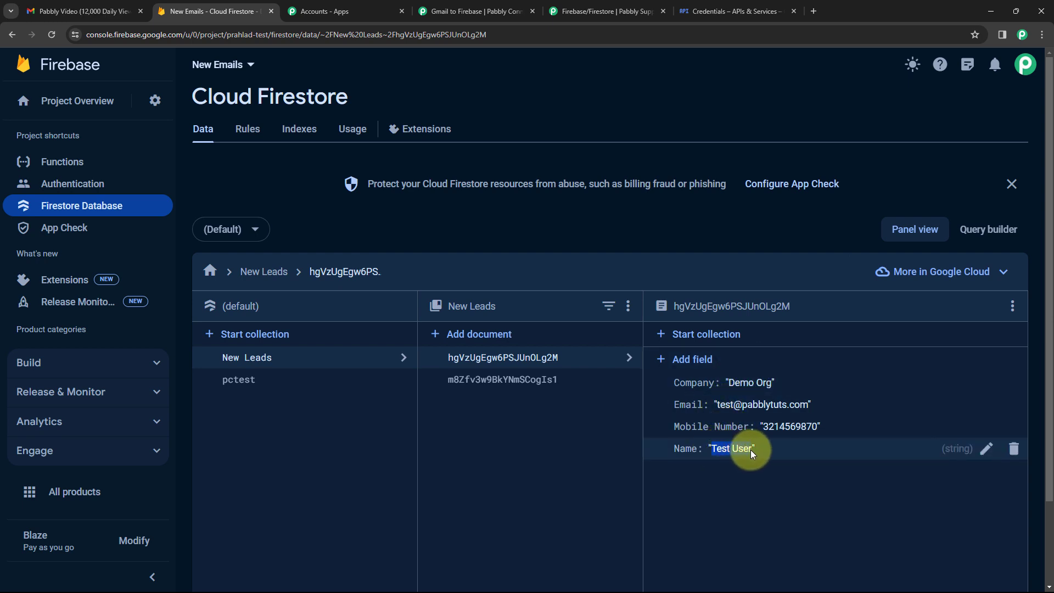
click(120, 7)
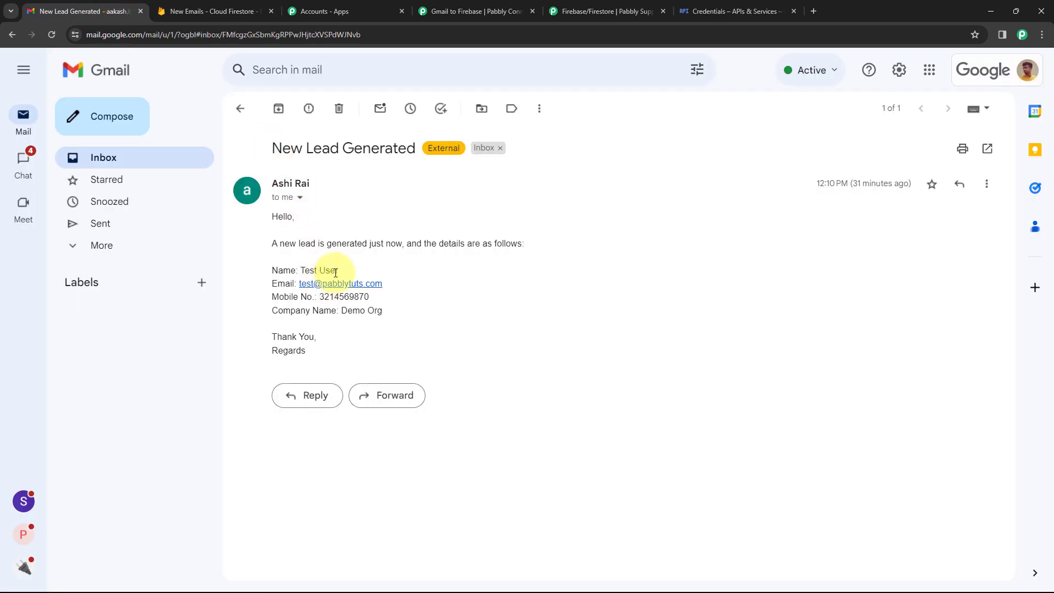
Compare the lead's name, email, mobile number and Demo Org between the email and Firestore document.
drag(337, 271, 313, 267)
click(231, 11)
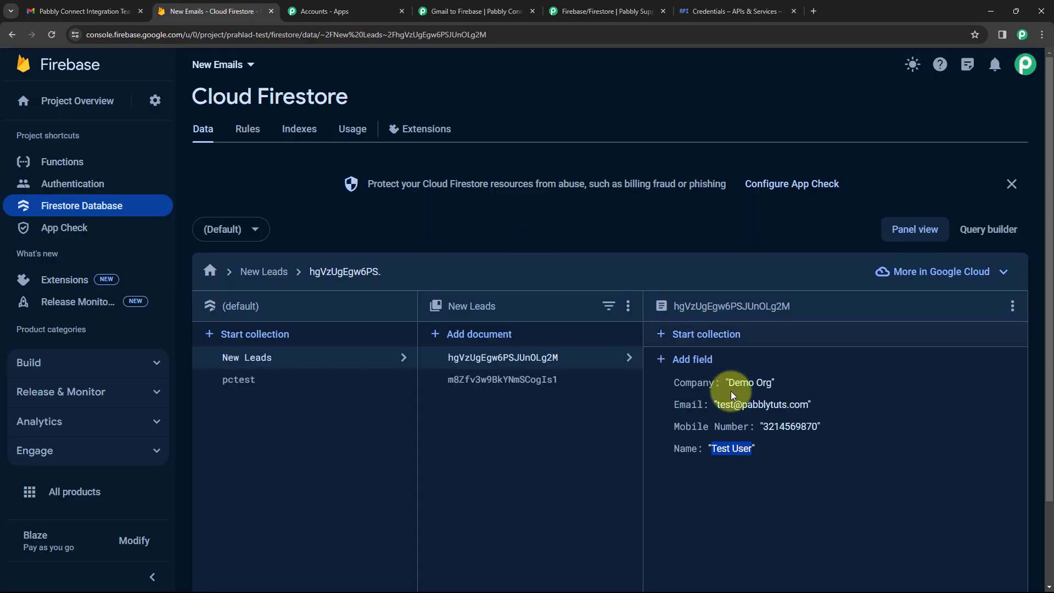
drag(799, 409, 717, 403)
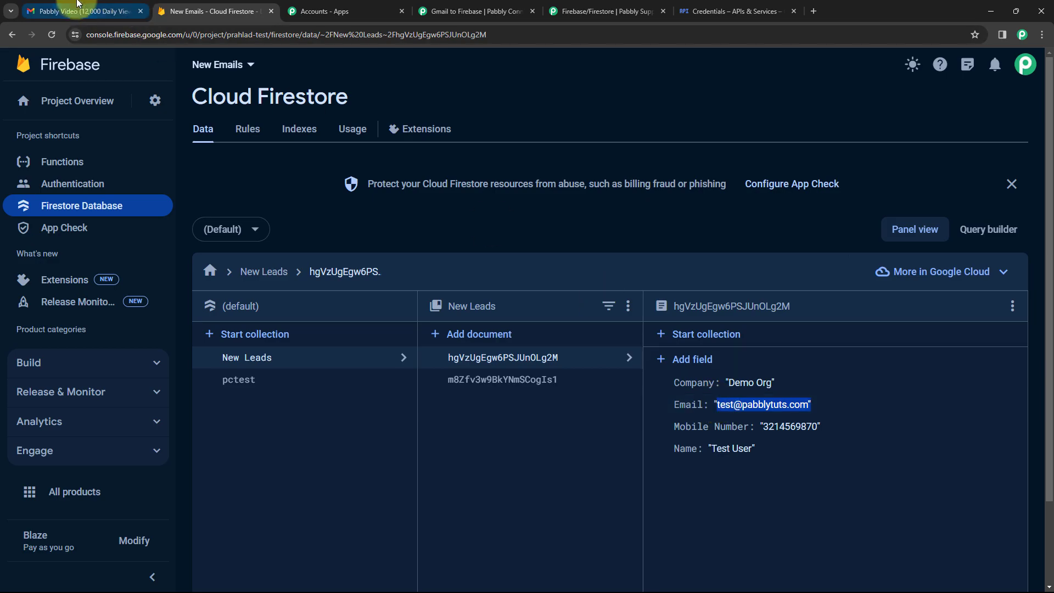
click(83, 11)
click(230, 11)
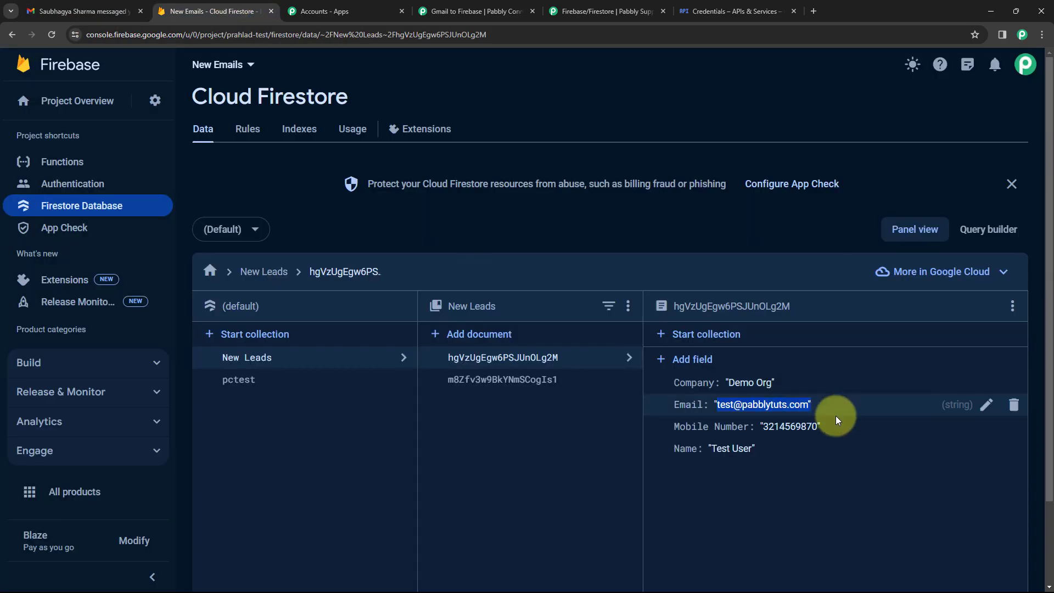
drag(837, 422, 763, 427)
drag(775, 383, 725, 384)
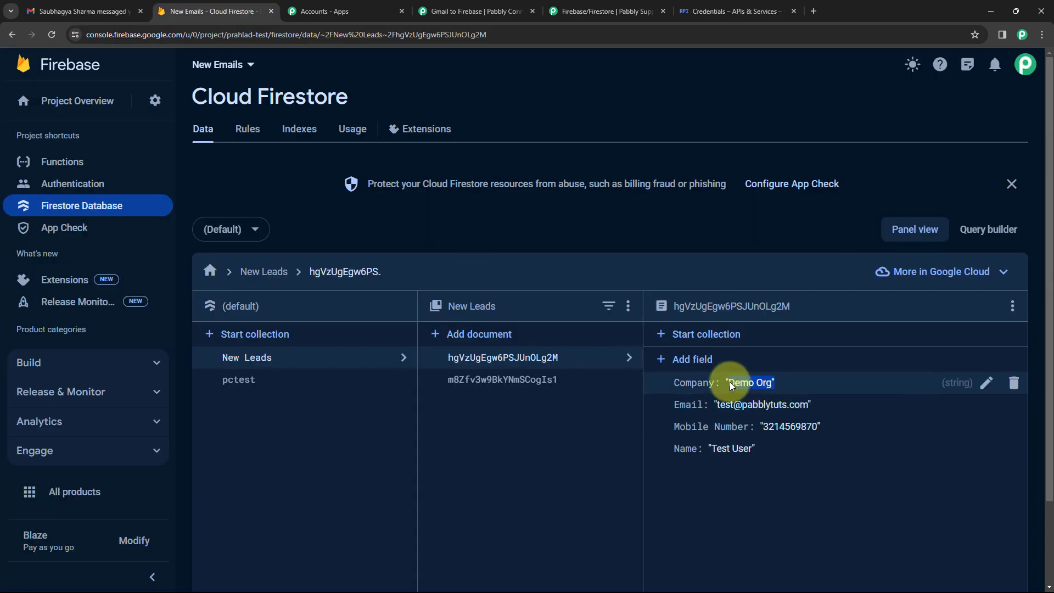
click(126, 6)
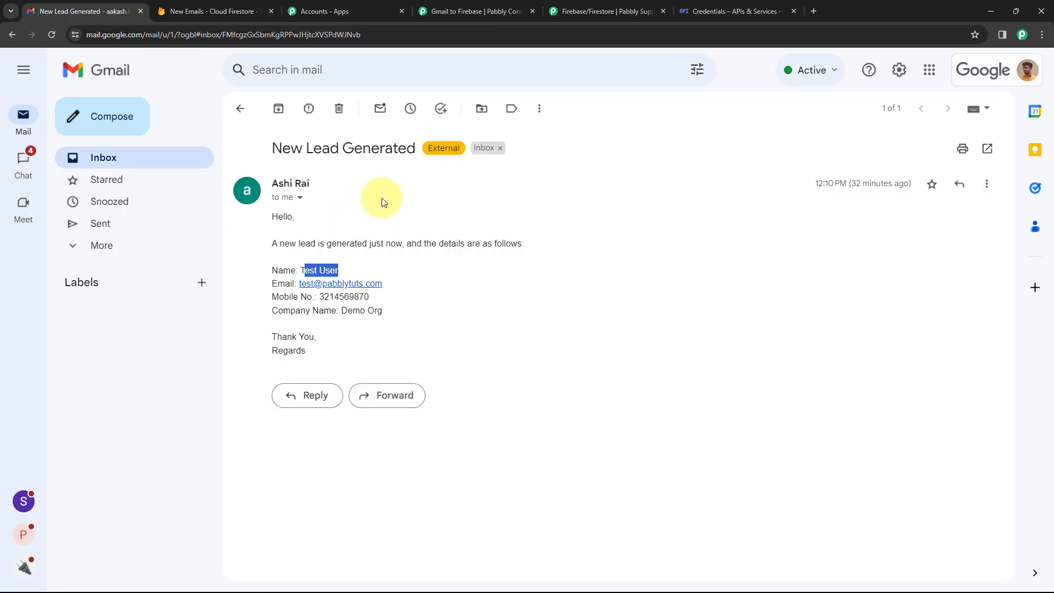
click(230, 6)
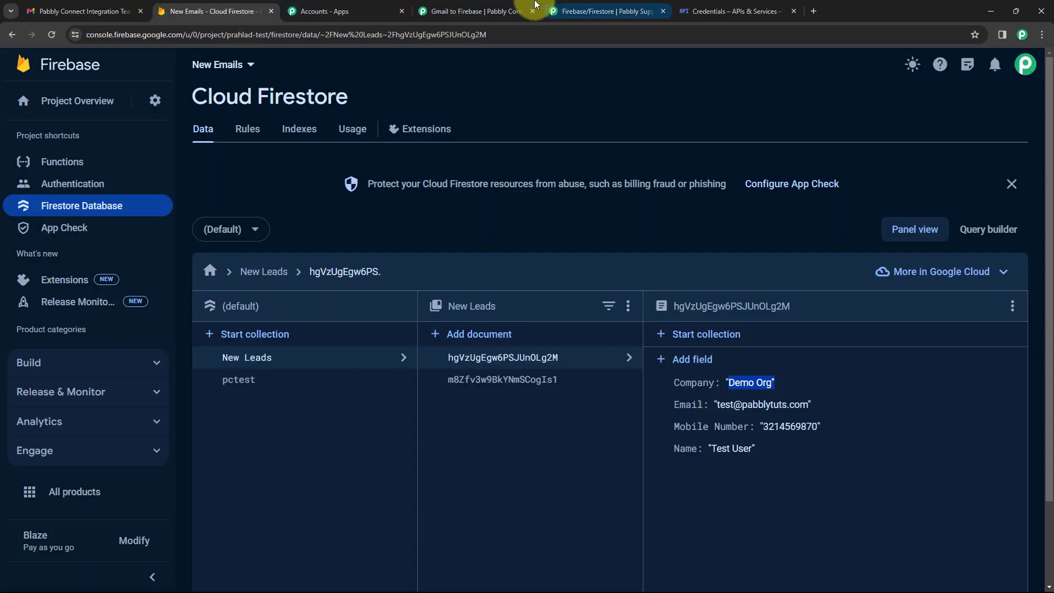
Check the Gmail to Firebase workflow is ON, copy the lead email text, and start a new Gmail message.
click(504, 11)
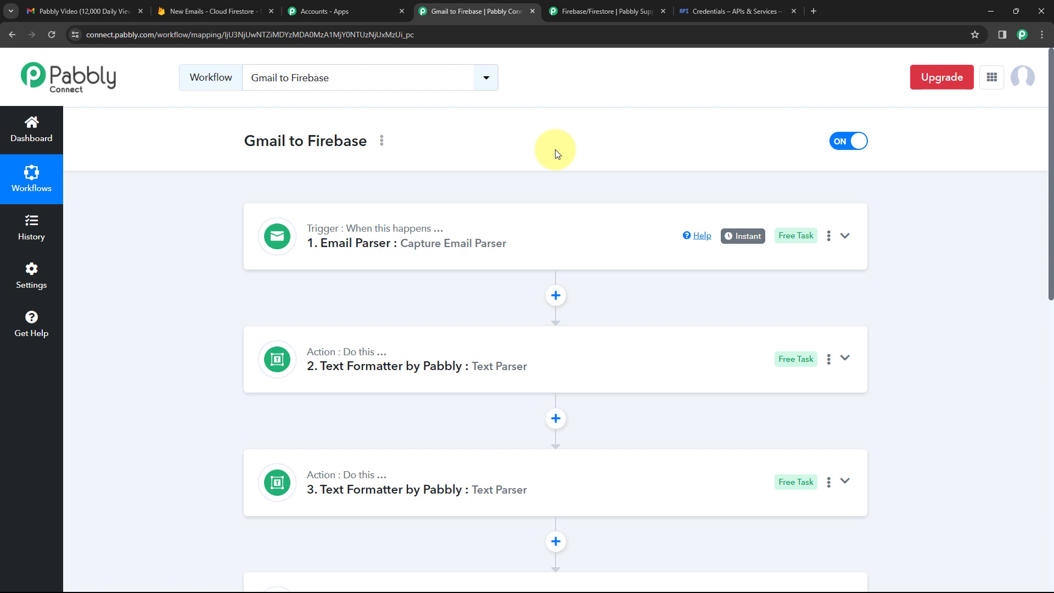
click(77, 11)
drag(313, 353, 271, 222)
key(ctrl+c)
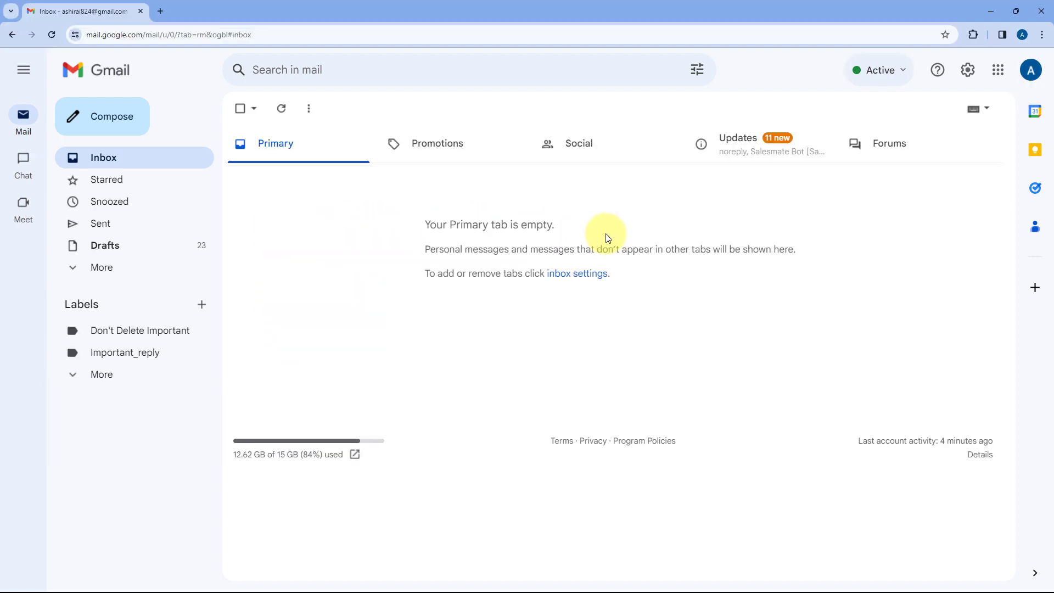
click(125, 129)
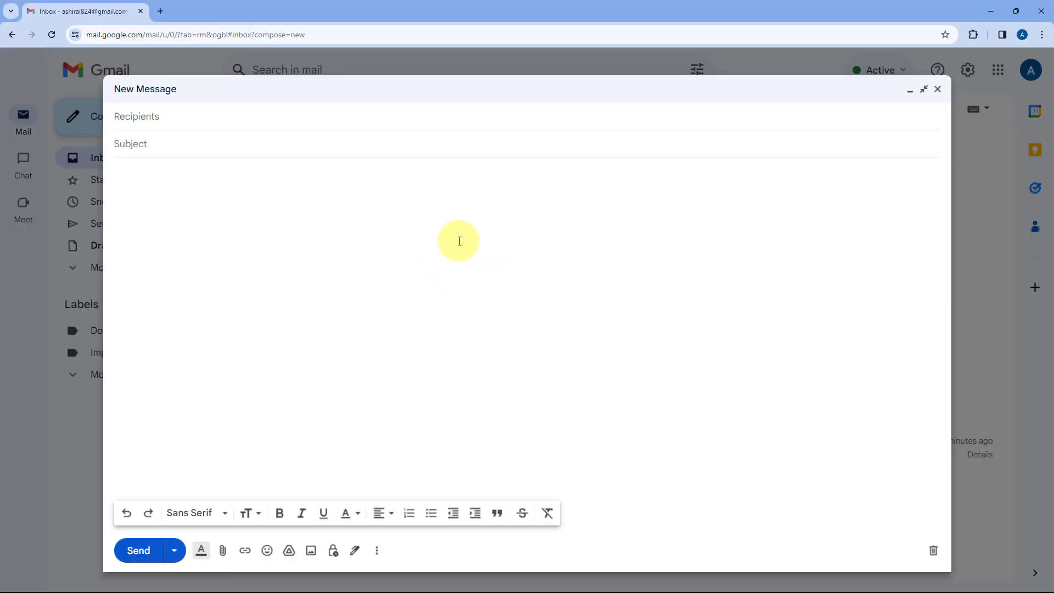
Address the message to the suggested contact, correct the 'New Lead Generated' subject, and paste the lead text.
text(aa)
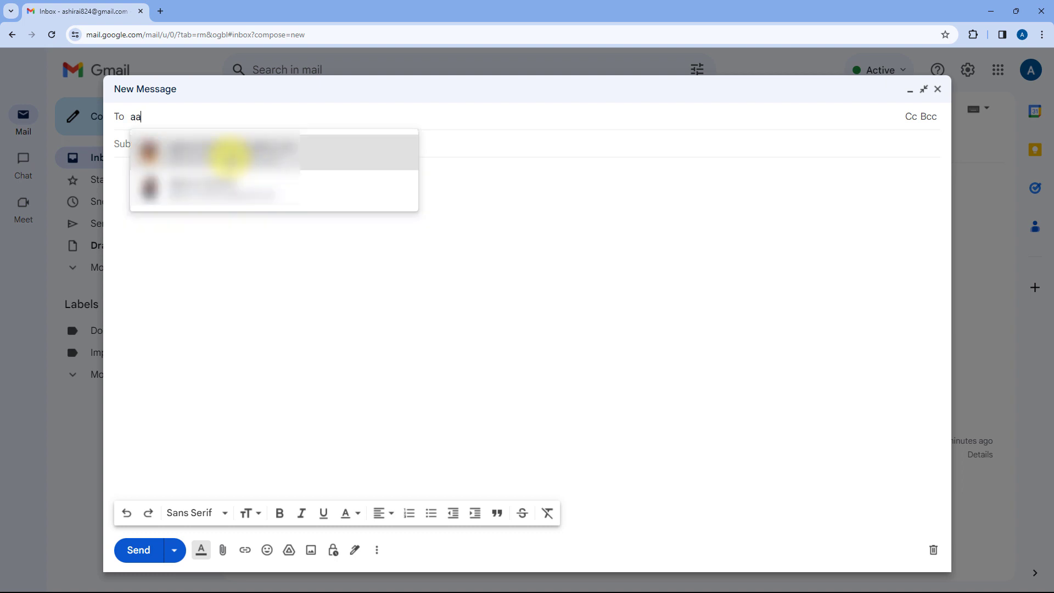
click(229, 157)
click(208, 156)
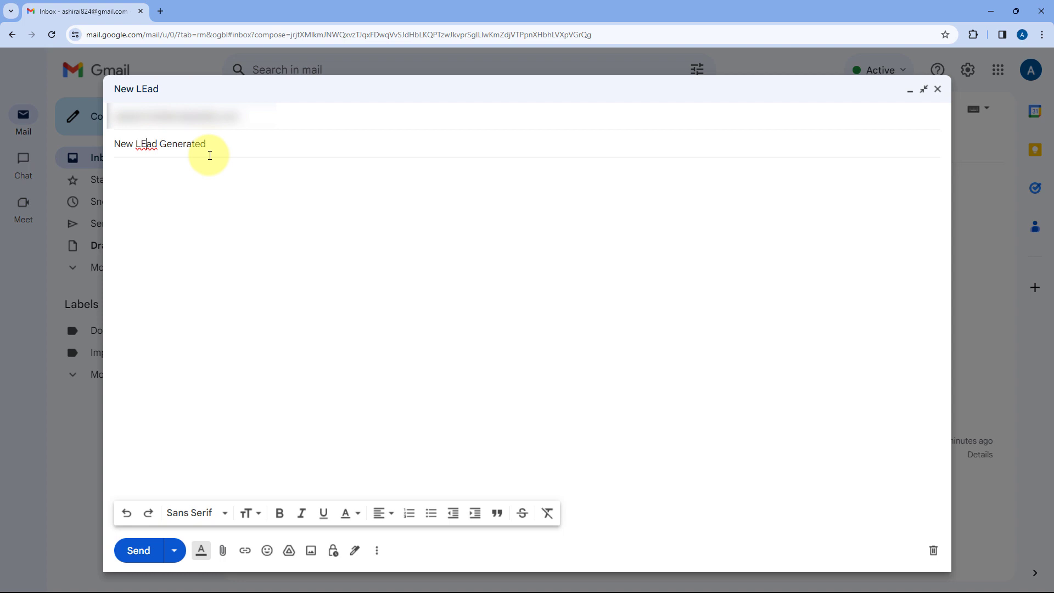
key(Delete)
text(e)
click(201, 176)
key(ctrl+v)
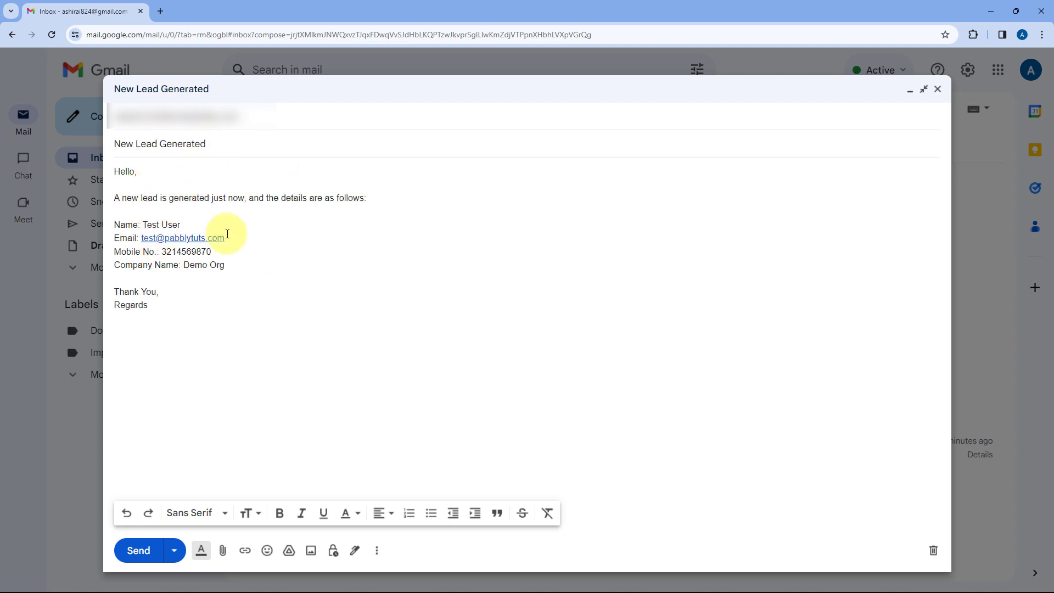
Clear the sample name Test User, email, mobile number and company Demo Org from the body.
drag(181, 224, 145, 224)
key(BackSpace)
drag(224, 238, 141, 238)
key(BackSpace)
drag(220, 251, 161, 251)
key(BackSpace)
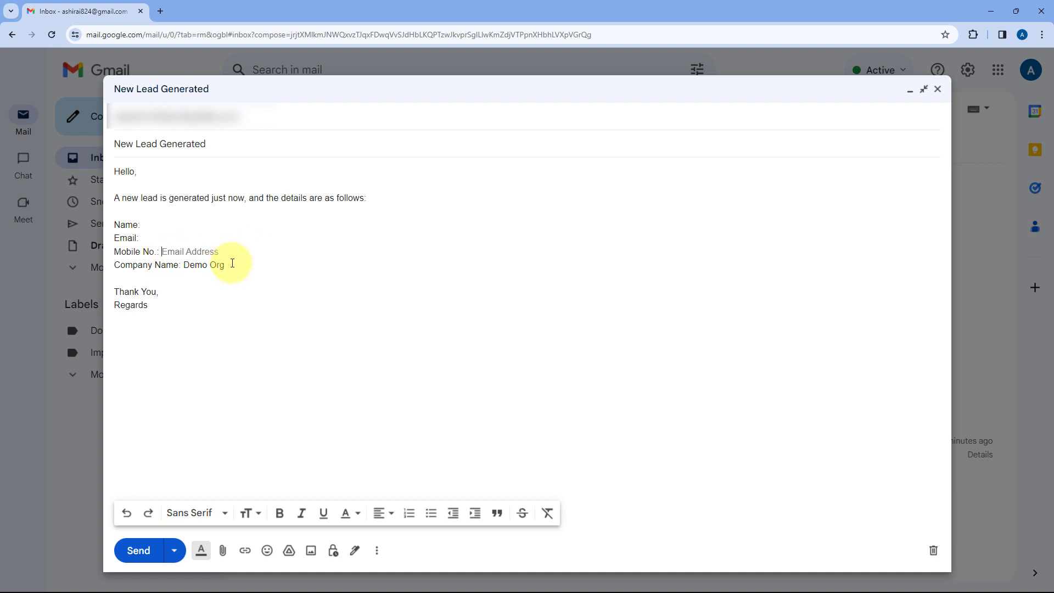
drag(232, 264, 184, 265)
key(BackSpace)
Fill in name Dummy Lead, a dummy email and mobile number, company Pabbly, and send it.
click(141, 224)
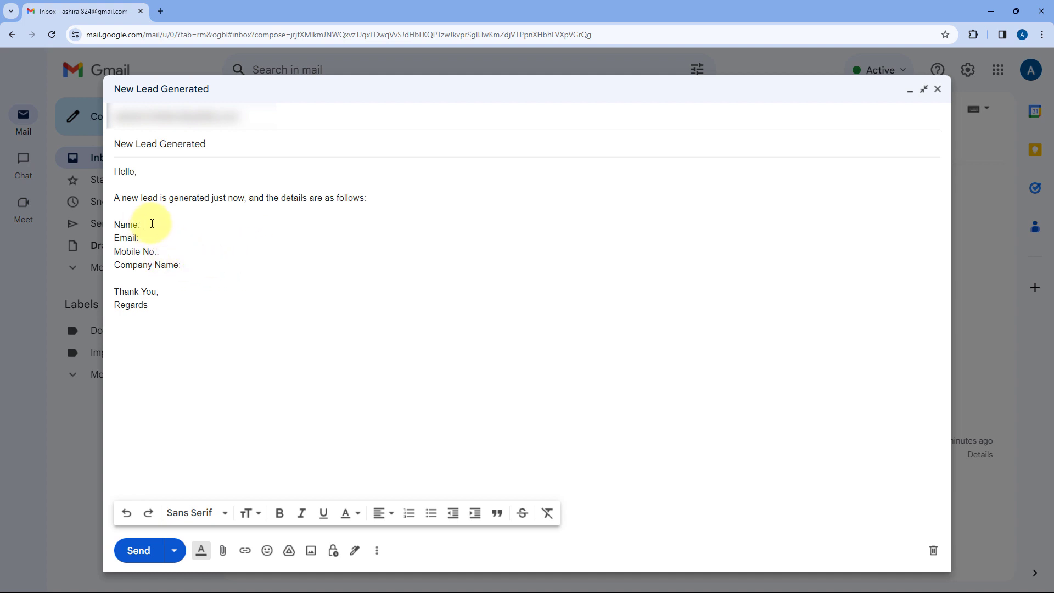
text(Dummy Lead)
click(165, 240)
text(du)
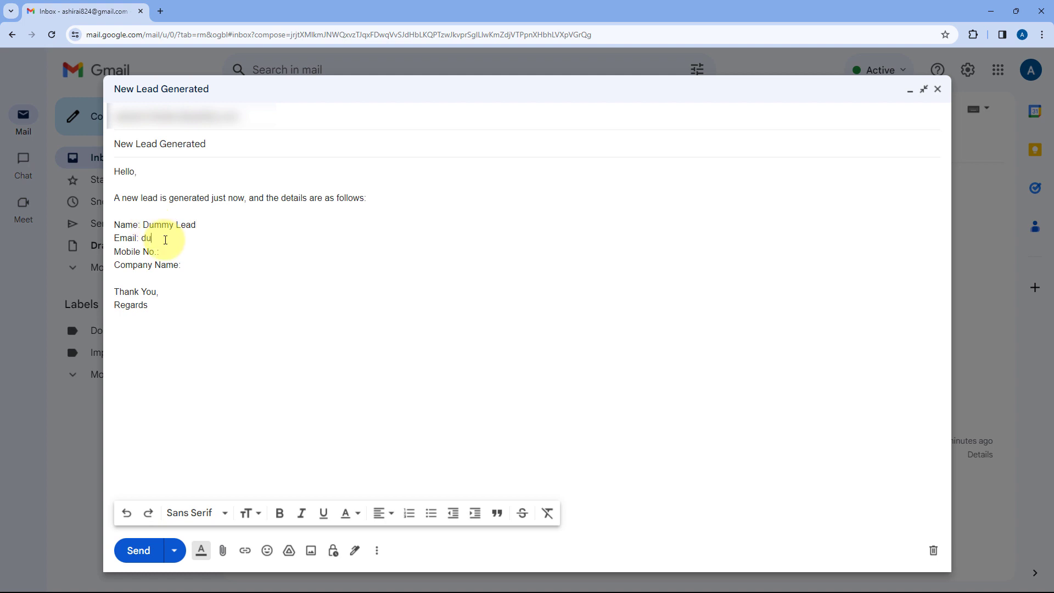
text(mmy@pabblytuts.com)
key(BackSpace)
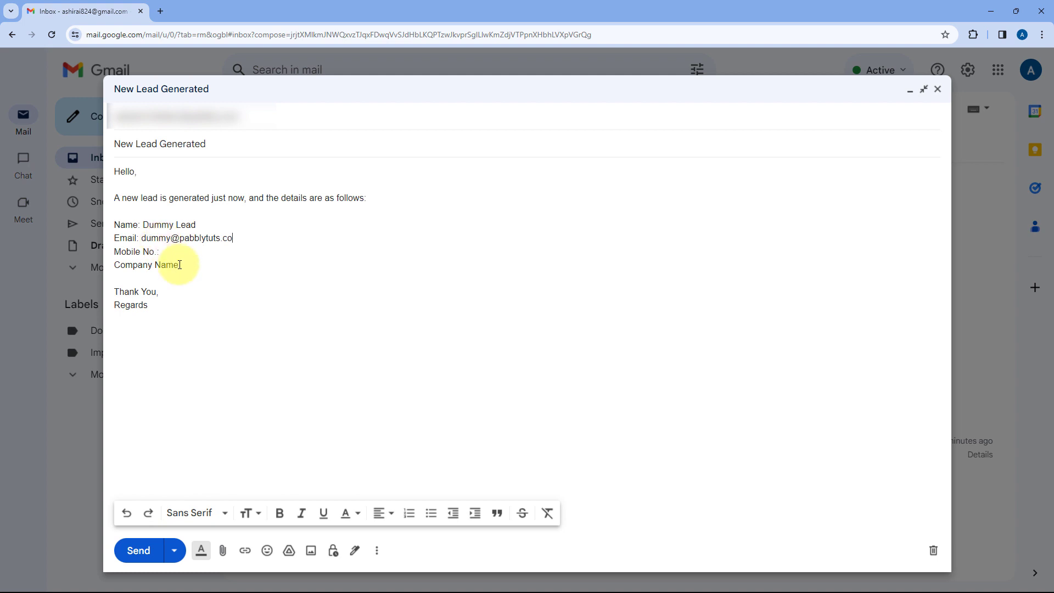
text(m658974210)
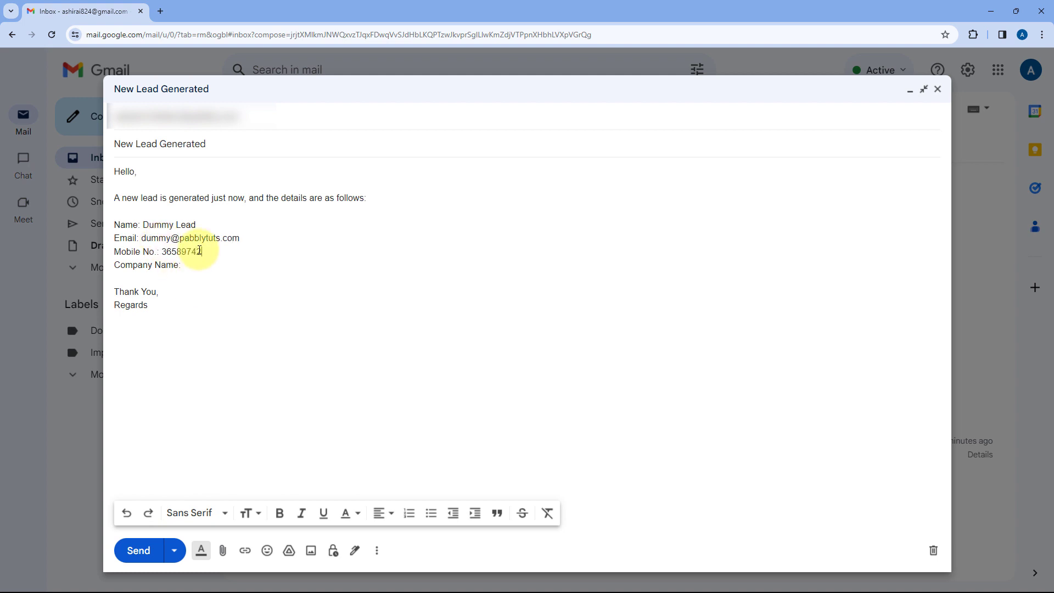
click(205, 270)
text(P)
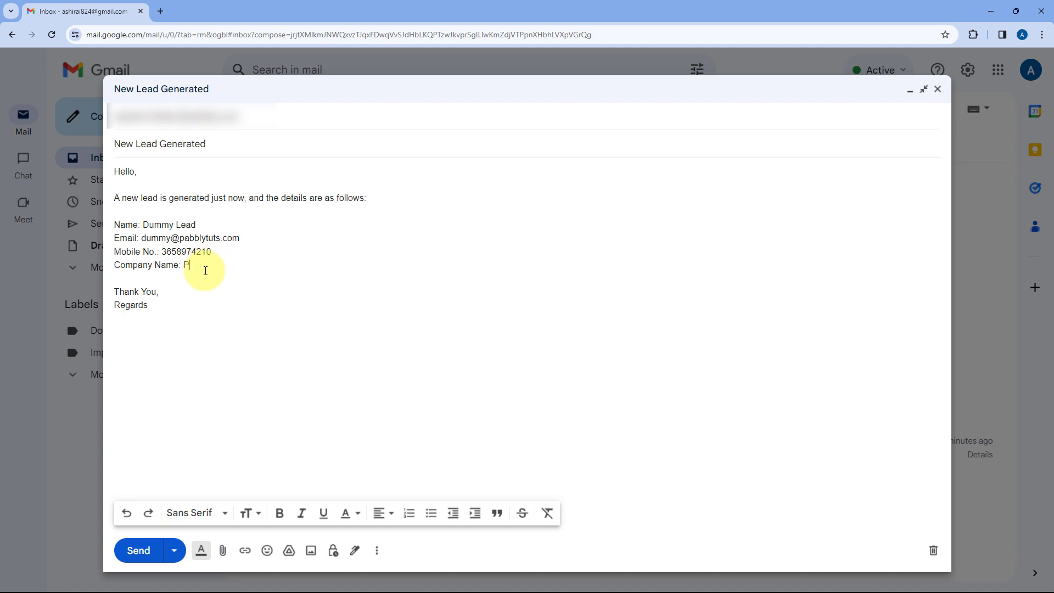
text(abbly)
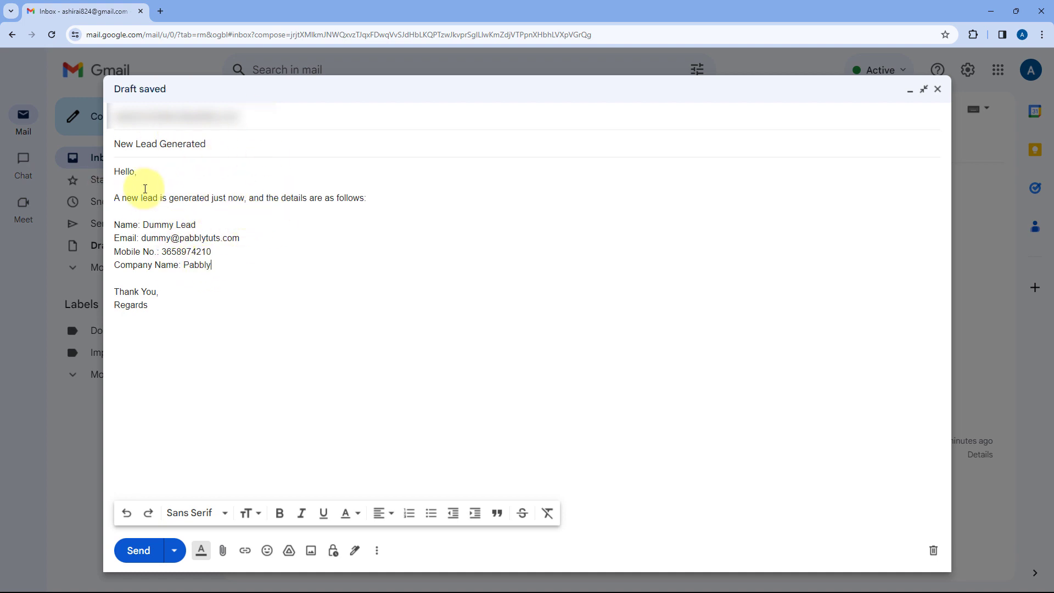
click(137, 548)
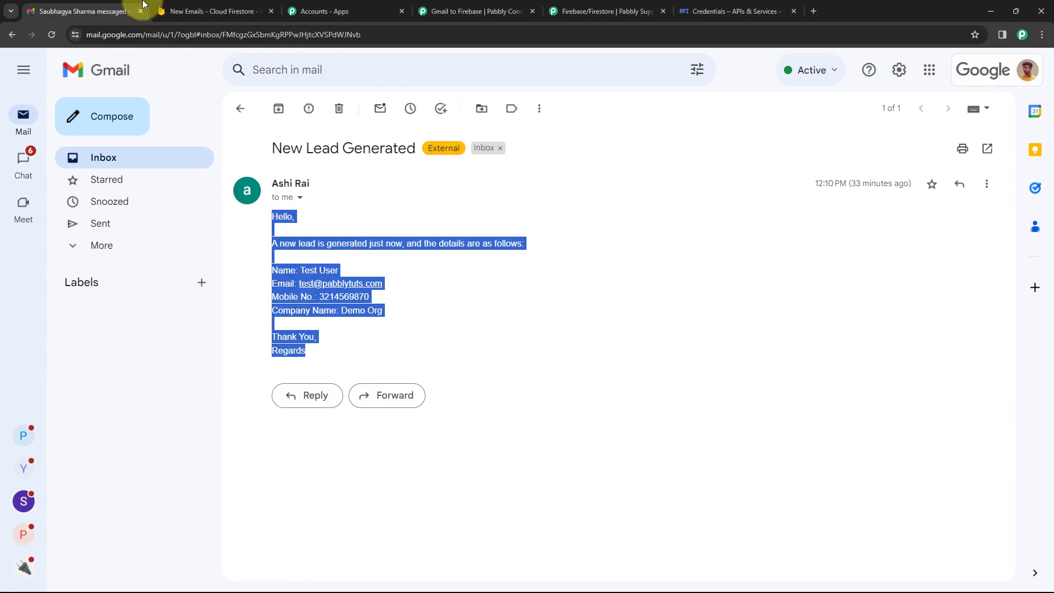
Refresh the inbox, open the new Dummy Lead email, and check its name and email.
click(243, 114)
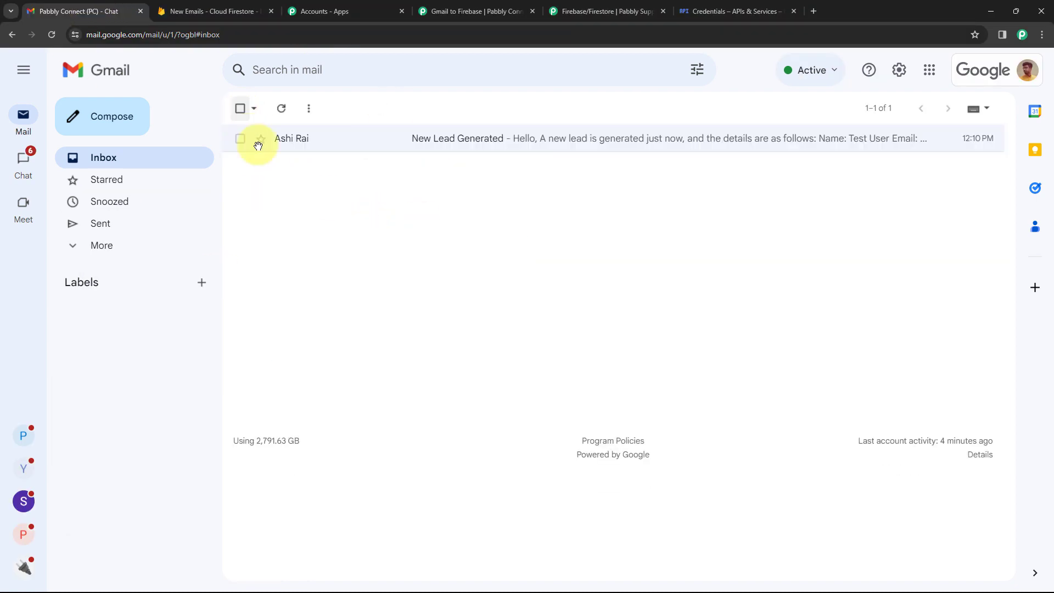
click(282, 111)
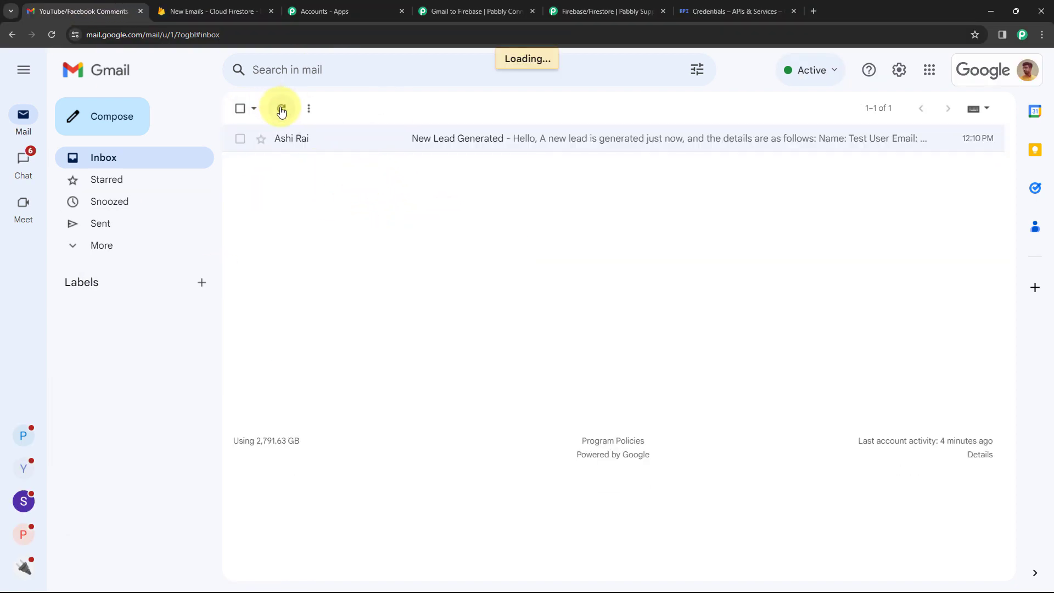
click(307, 138)
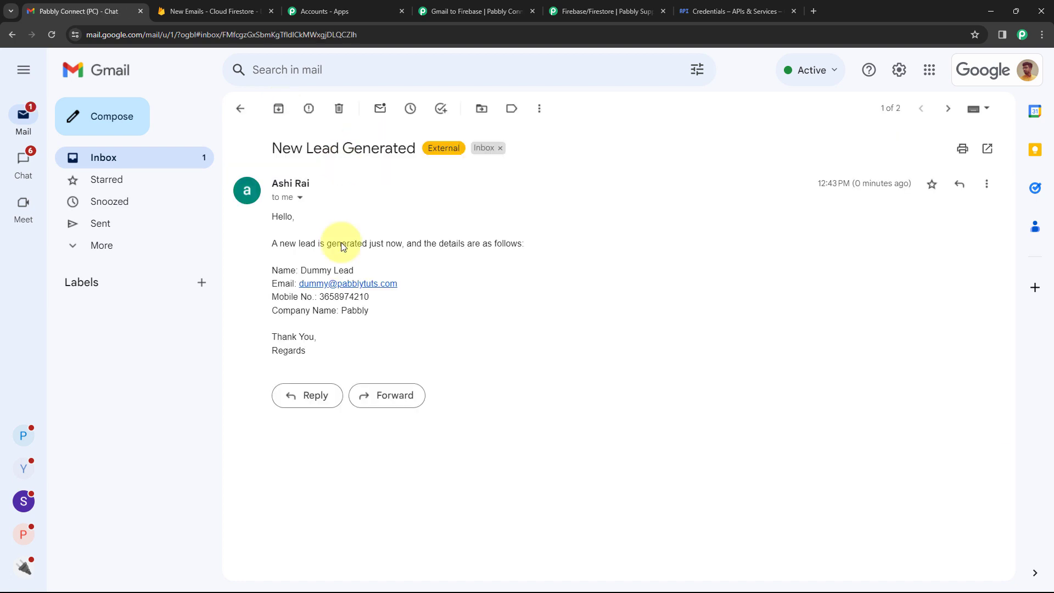
drag(364, 270, 301, 270)
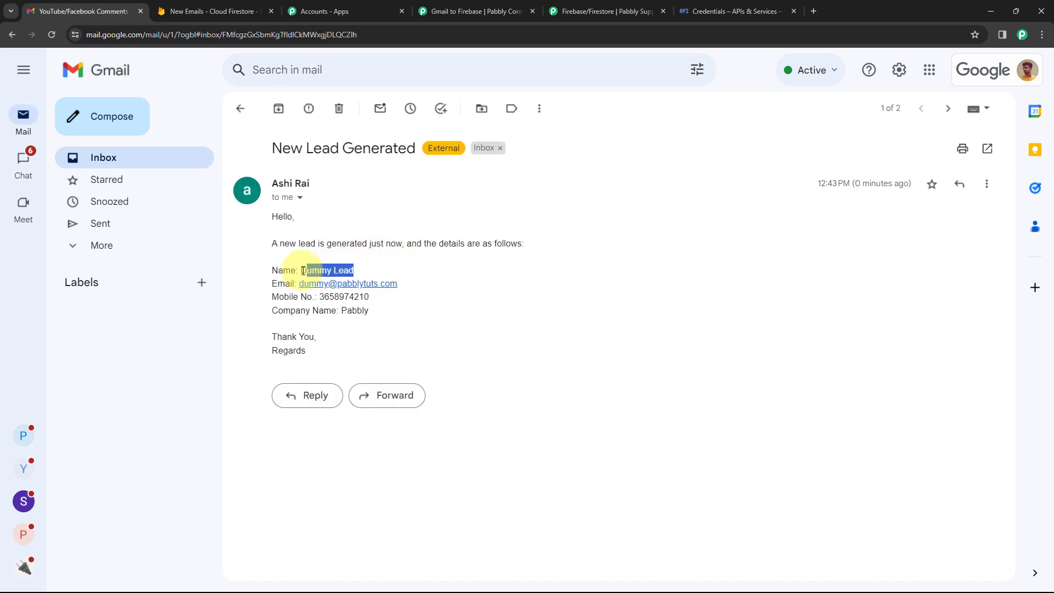
drag(397, 284, 299, 284)
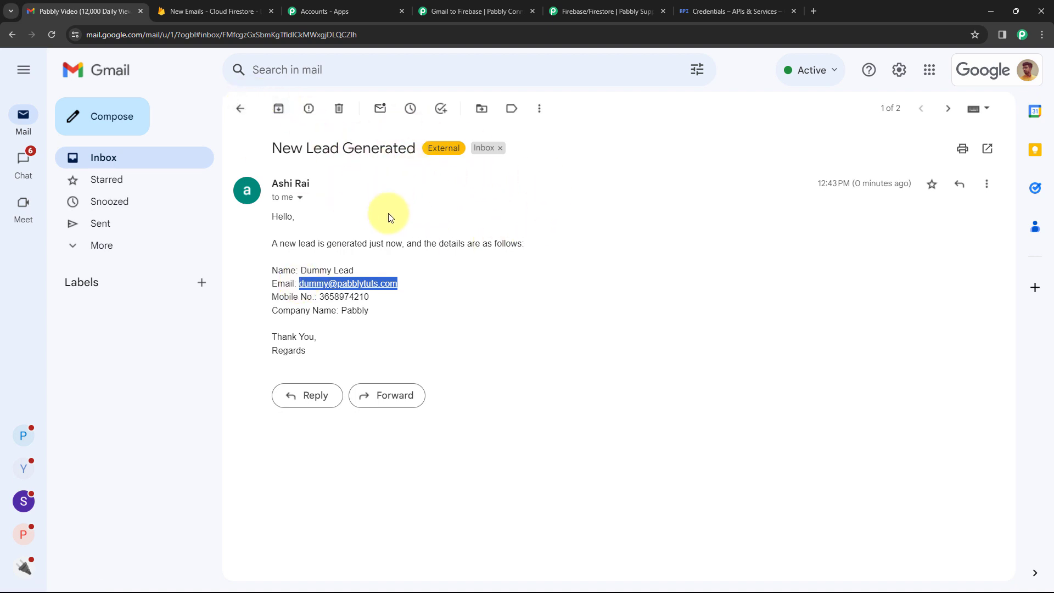
Compare the received email with the Gmail to Firebase workflow, then bring up Cloud Firestore.
click(517, 8)
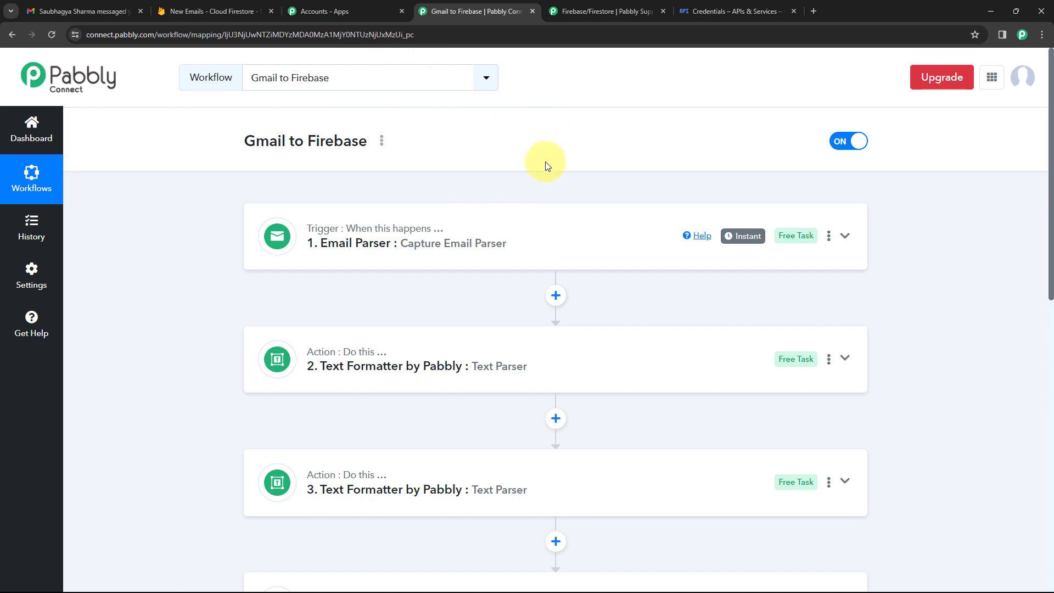
click(93, 11)
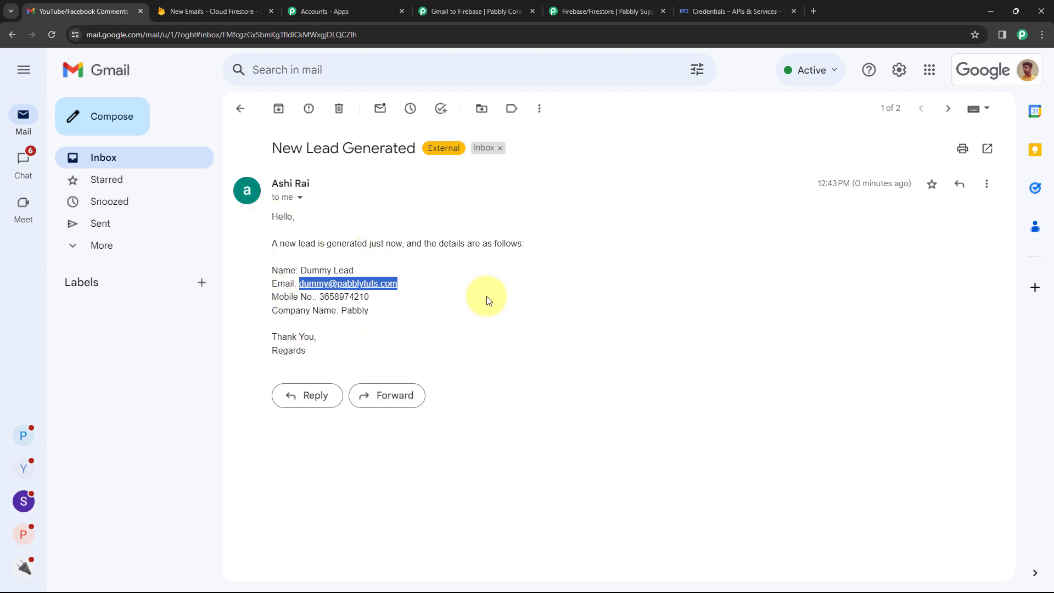
click(465, 8)
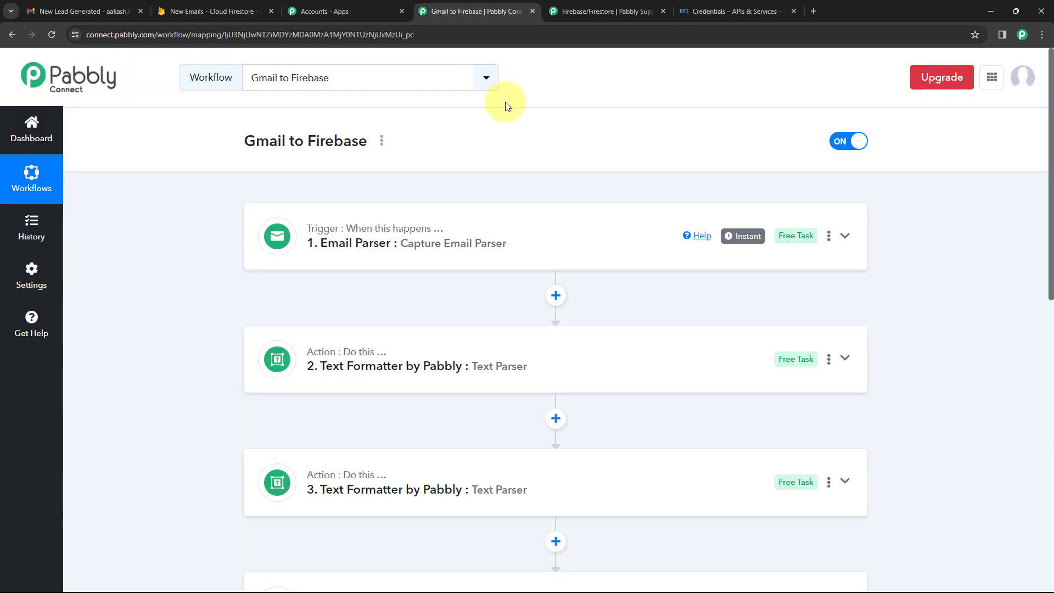
click(214, 8)
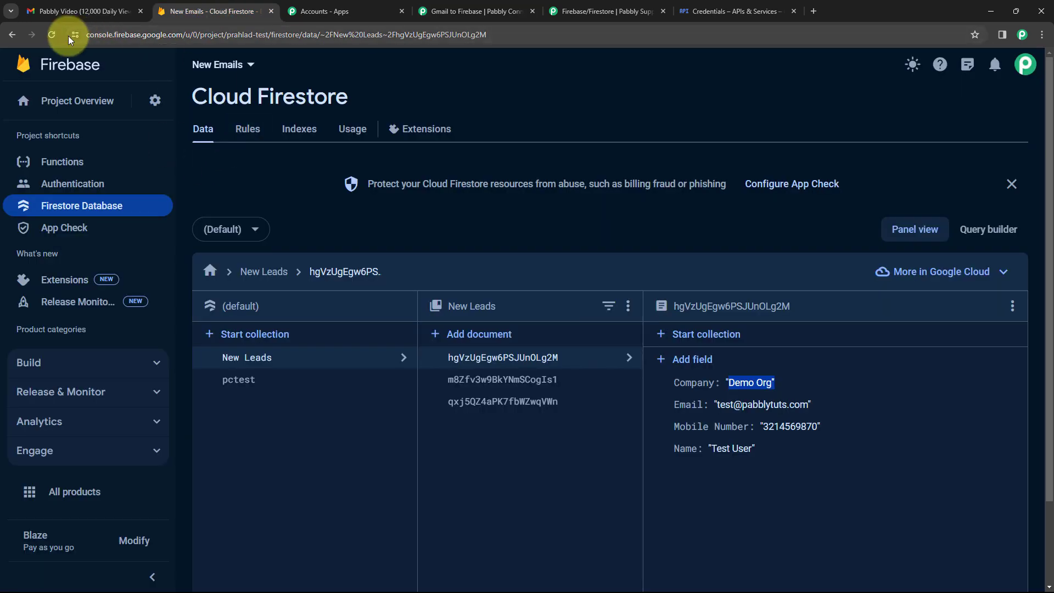
Reload Firestore and verify the newest New Leads document's name, mobile, email and company Pabbly.
click(52, 34)
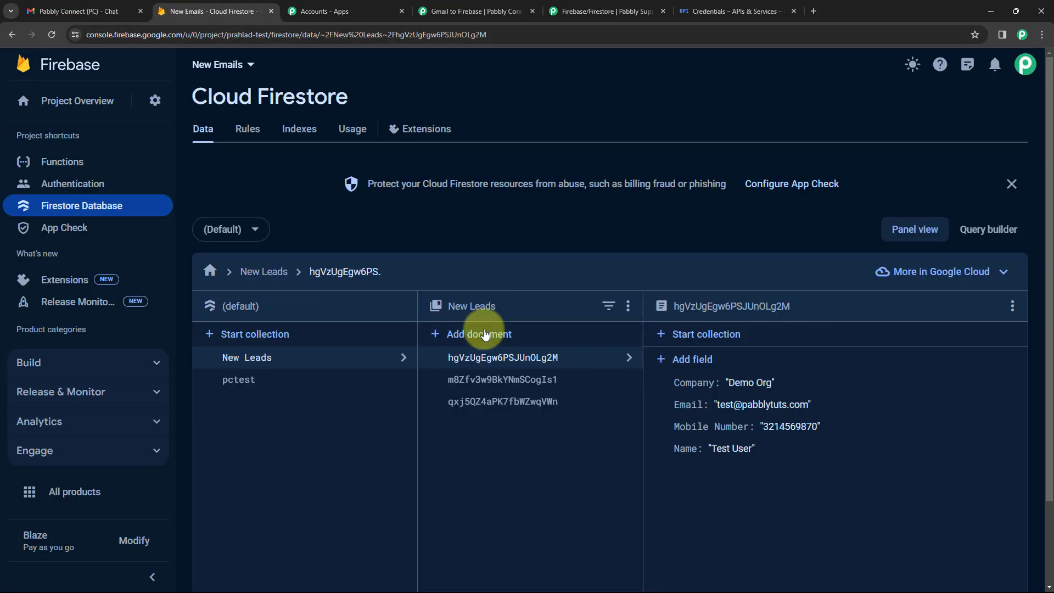
click(510, 405)
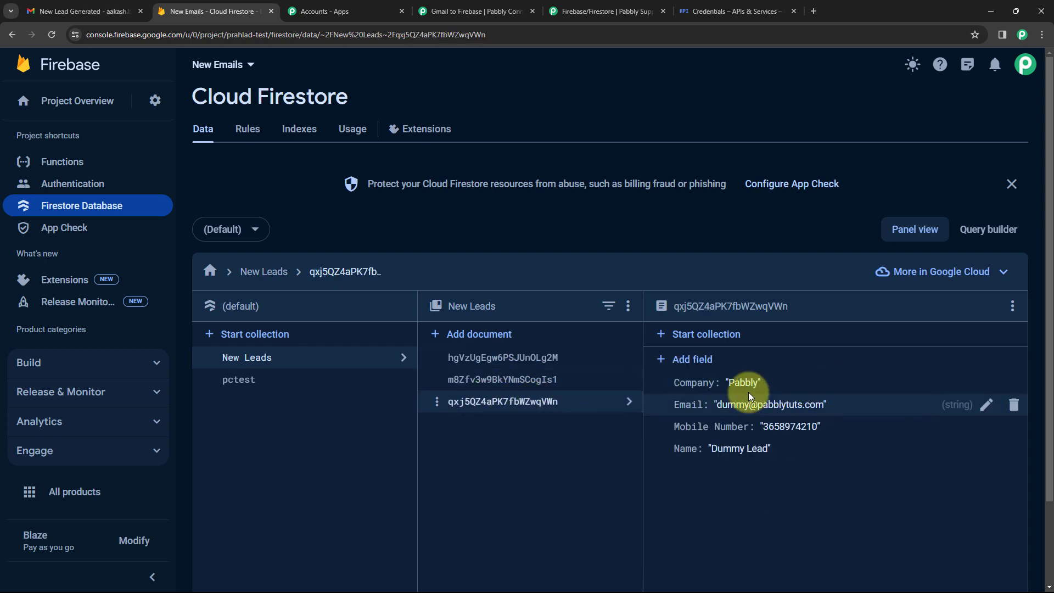
drag(767, 448, 715, 453)
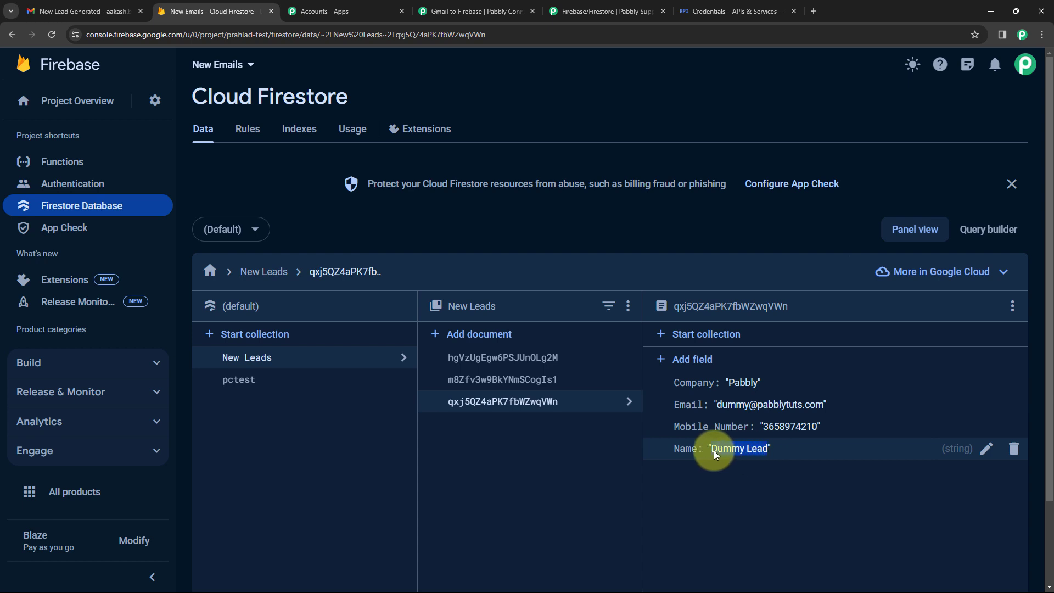
drag(826, 426, 763, 427)
drag(828, 404, 715, 405)
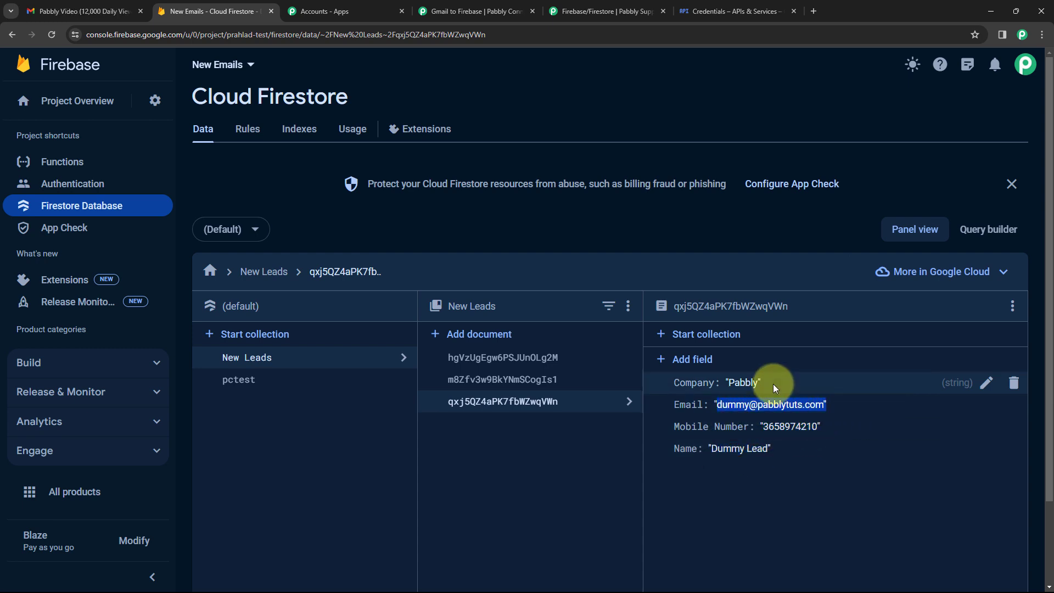
drag(776, 387, 730, 383)
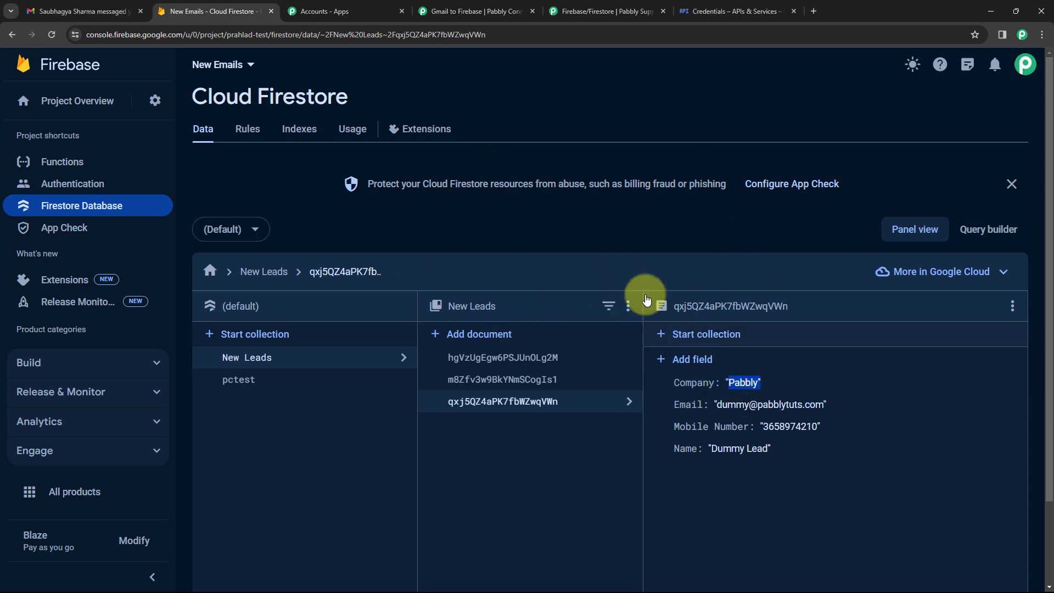
Recheck the received Dummy Lead email, then return to the Gmail to Firebase workflow.
click(82, 11)
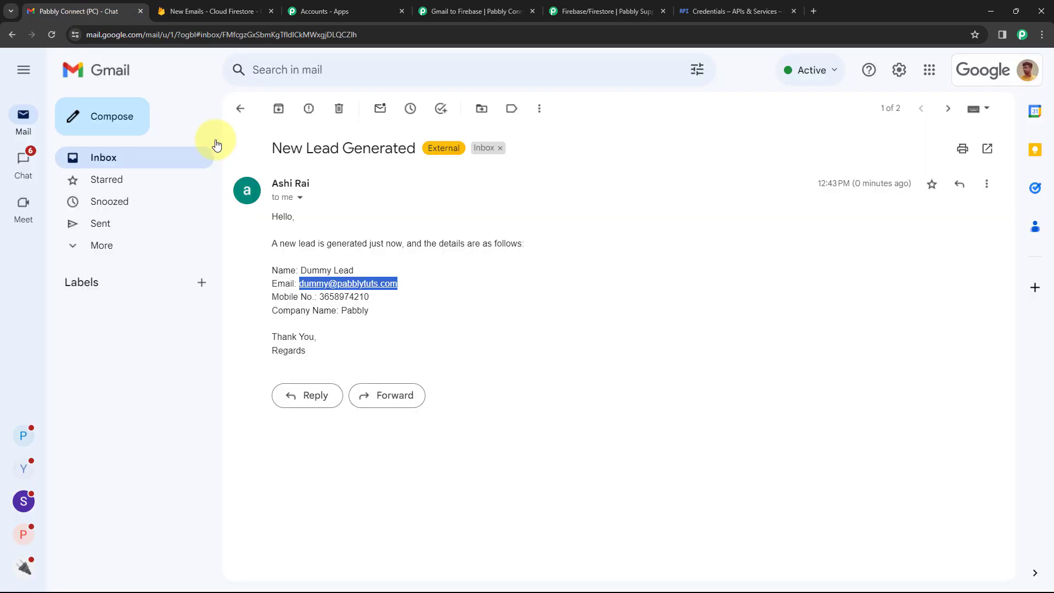
click(384, 228)
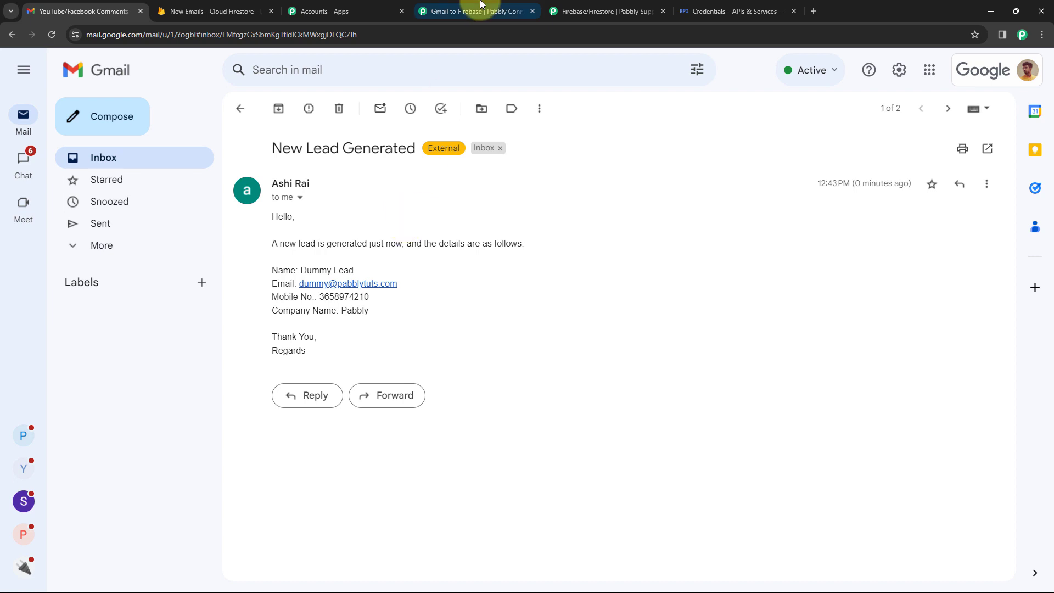
click(473, 10)
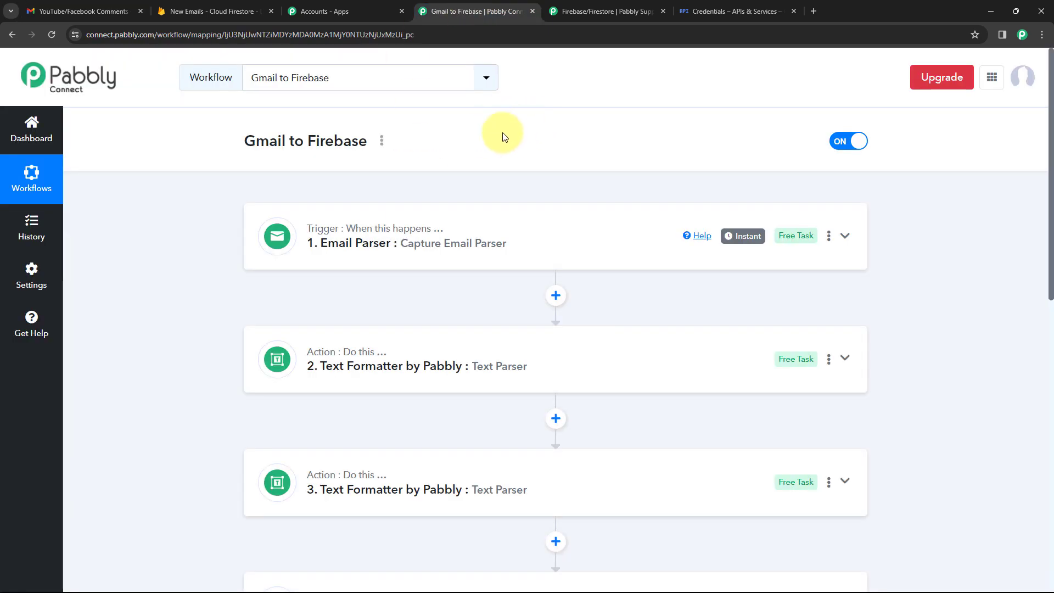